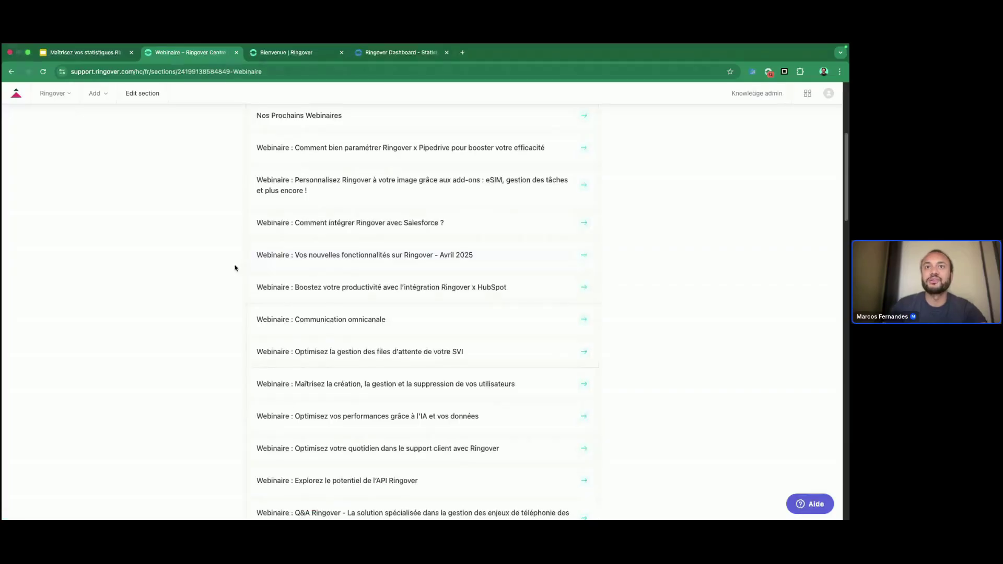
# - Browse the list of webinars in the Ringover help centre's Webinaire section
pyautogui.scroll(1, 234, 268)
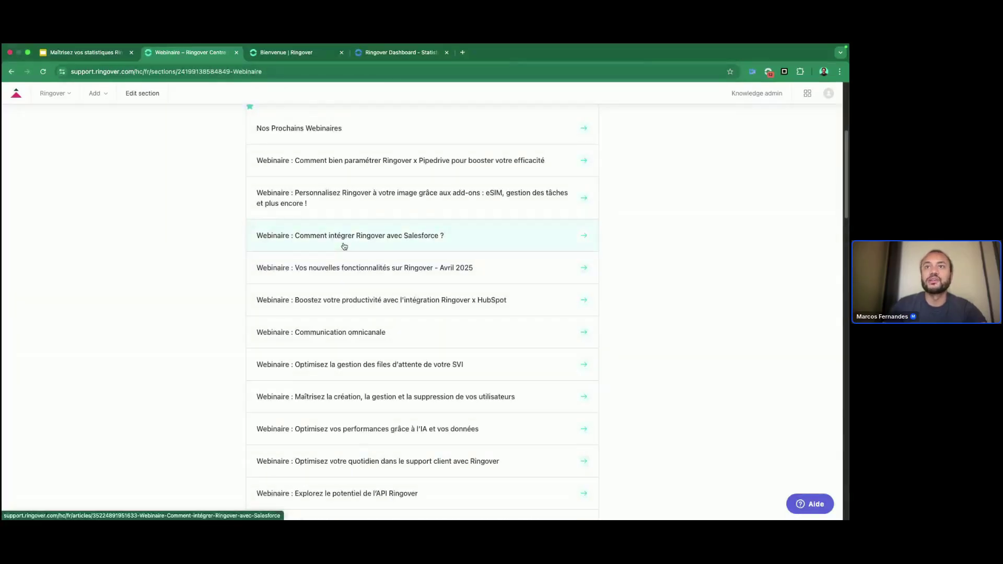
pyautogui.scroll(-10, 208, 325)
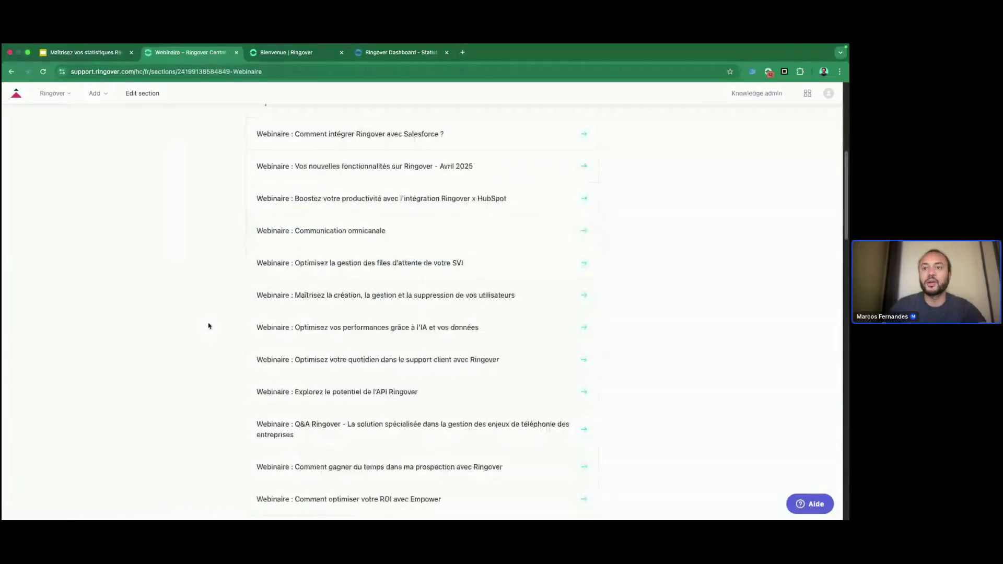
pyautogui.scroll(-7, 208, 326)
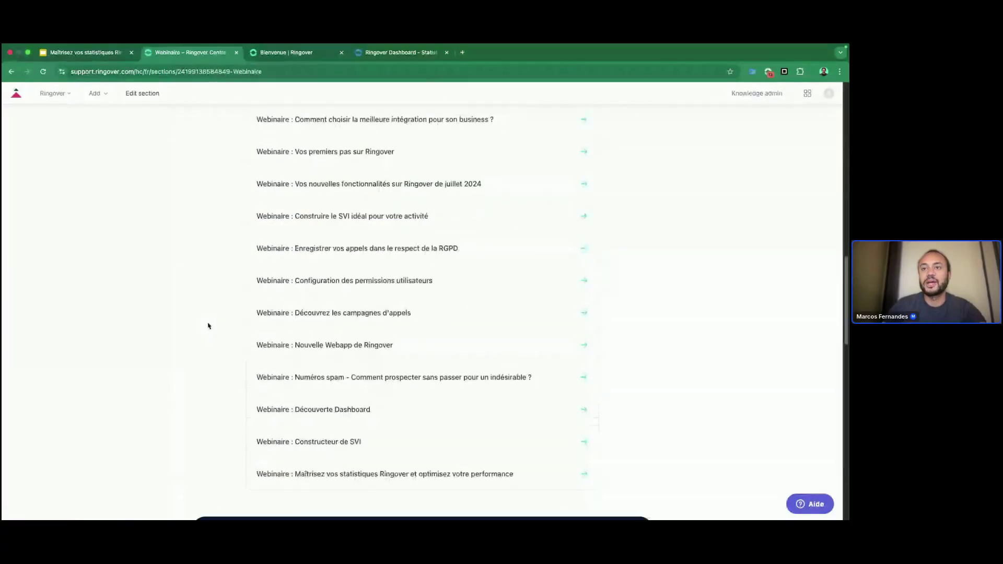
pyautogui.scroll(15, 208, 326)
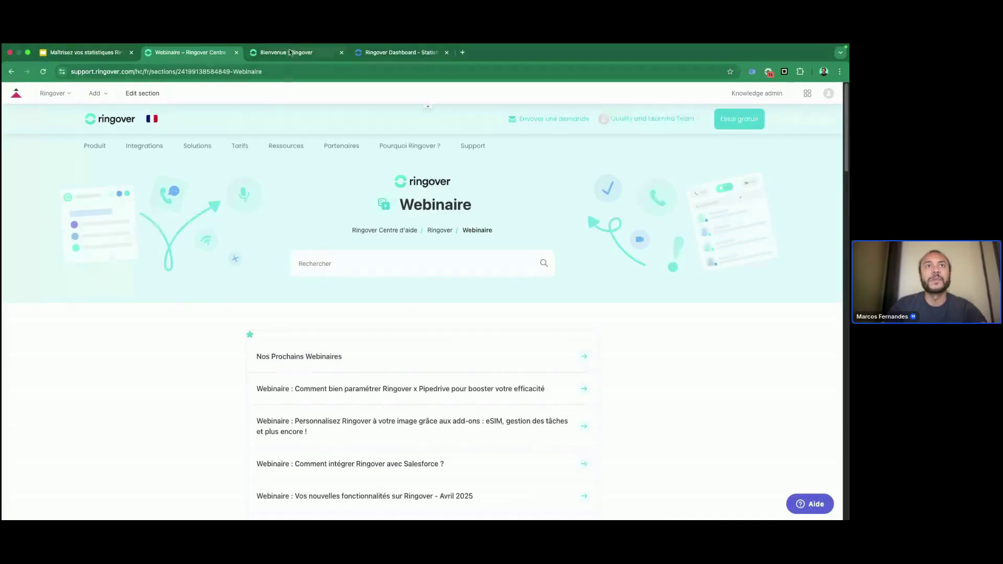
# - Switch to the Ringover onboarding page and open the user training path
pyautogui.click(288, 52)
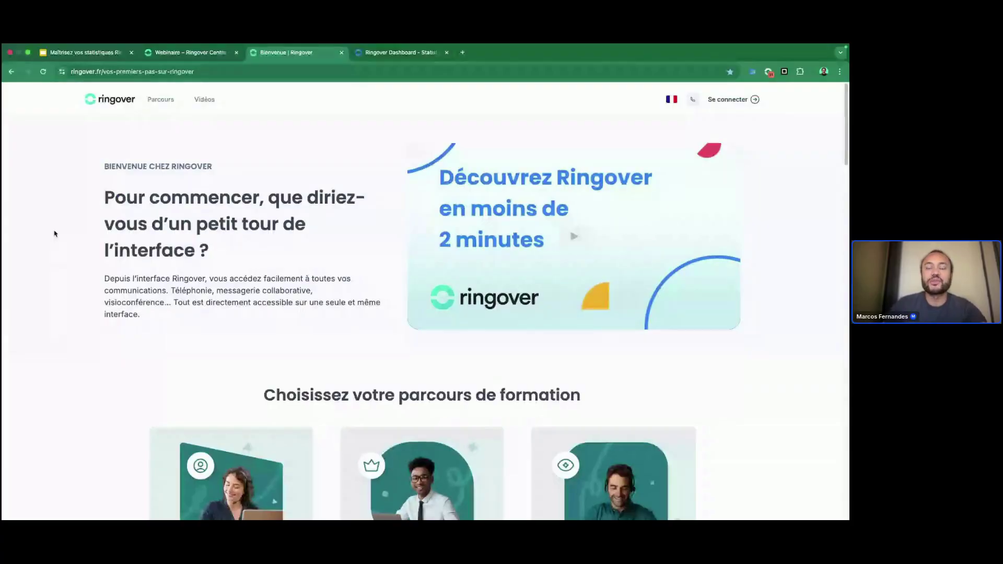
pyautogui.scroll(-5, 70, 307)
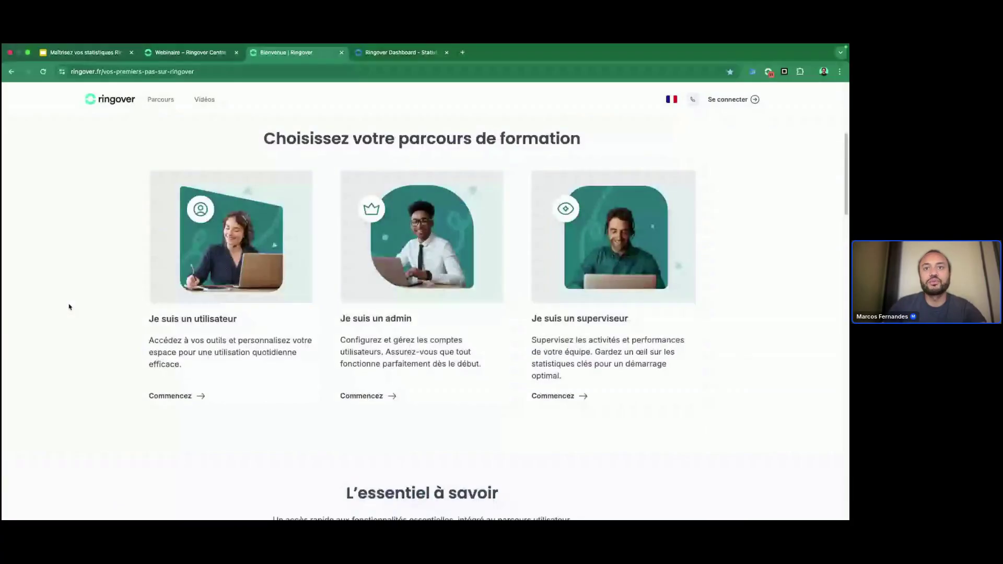
pyautogui.click(176, 301)
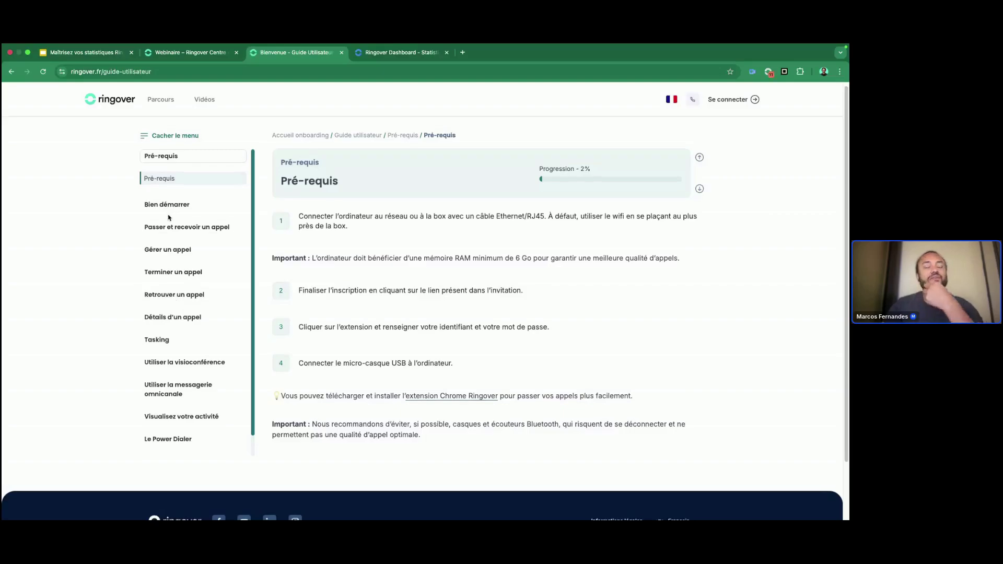
# - View the user guide's pages on logging in, testing the headset and microphone, and in-call features
pyautogui.click(170, 208)
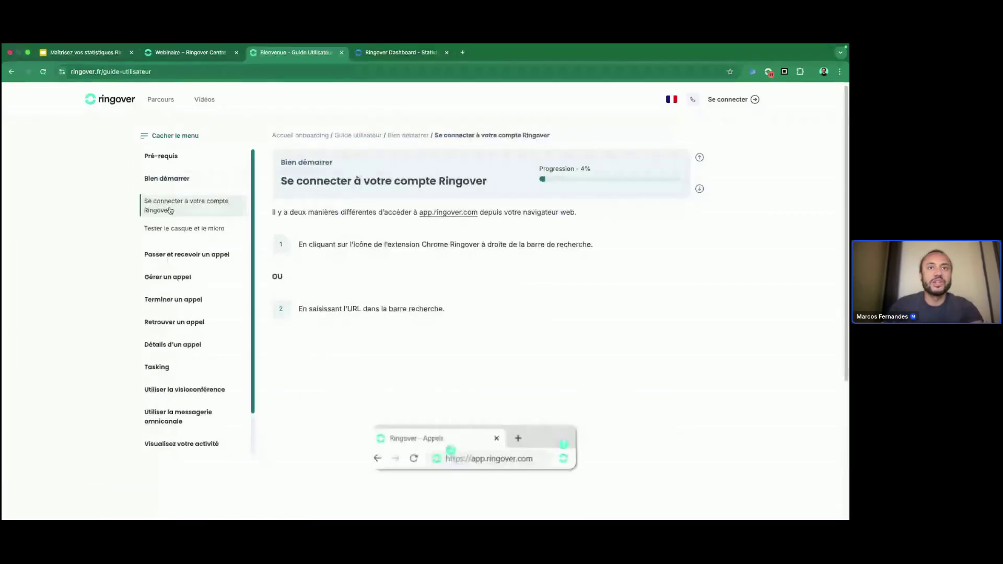
pyautogui.click(166, 236)
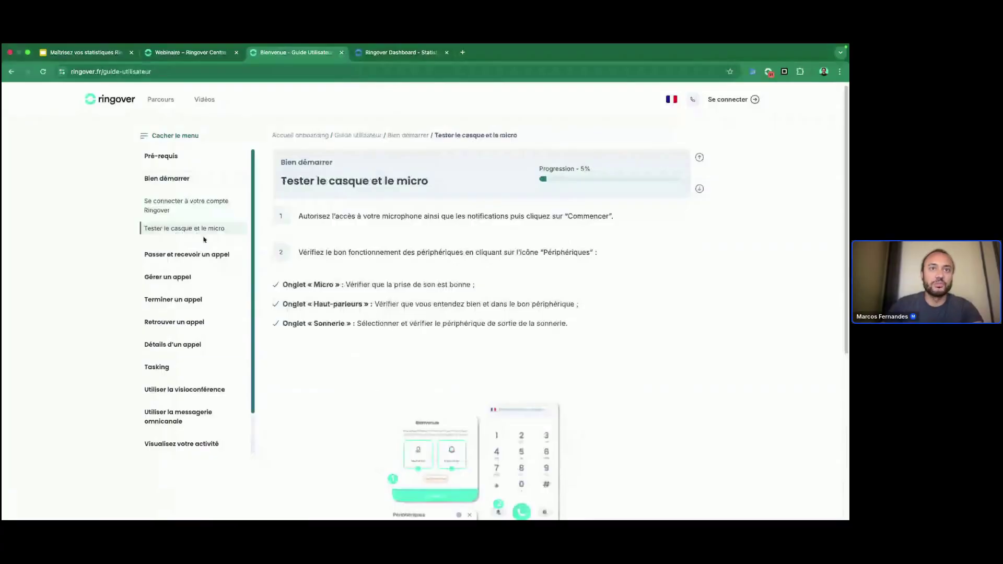
pyautogui.click(175, 277)
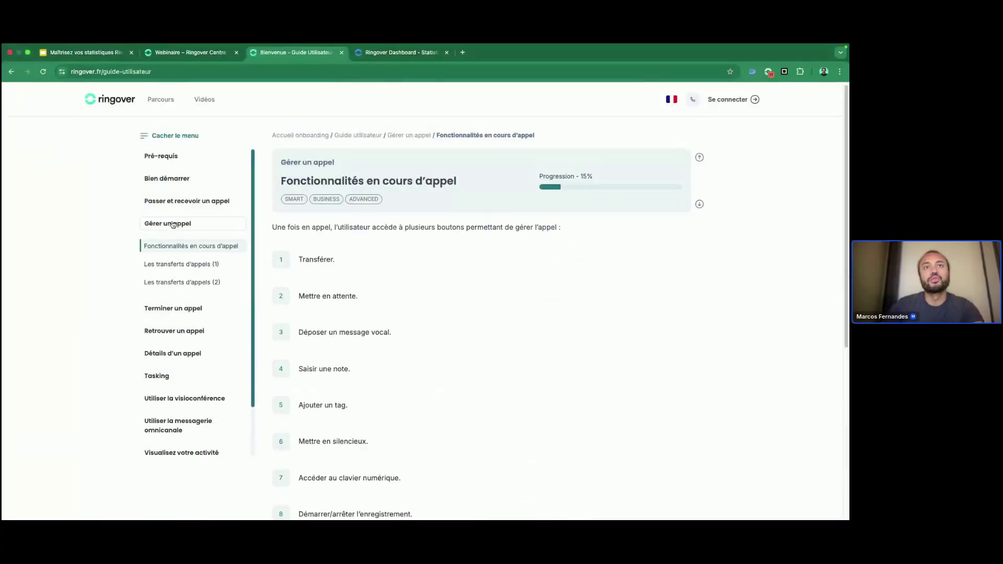
pyautogui.scroll(-2, 180, 230)
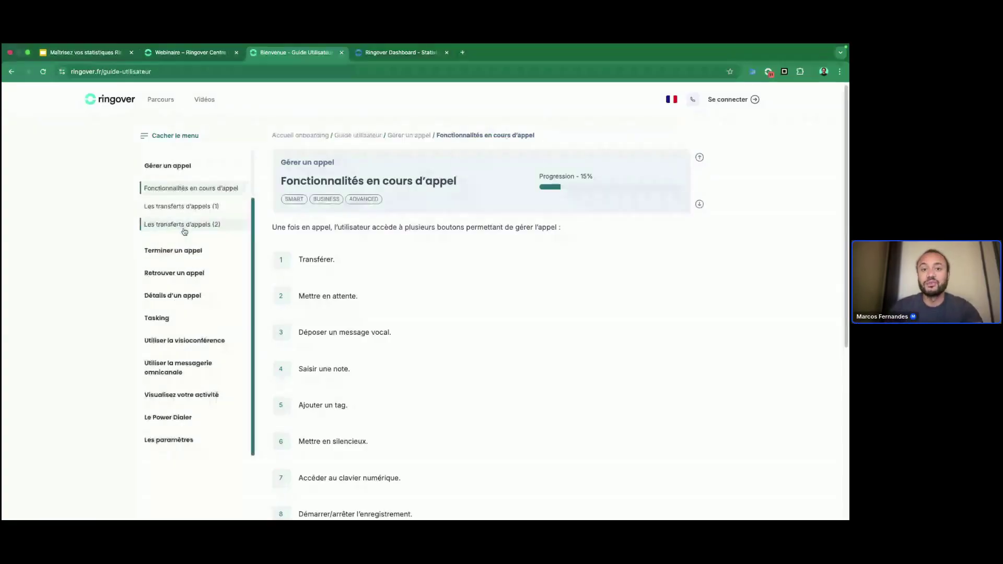
pyautogui.scroll(2, 185, 231)
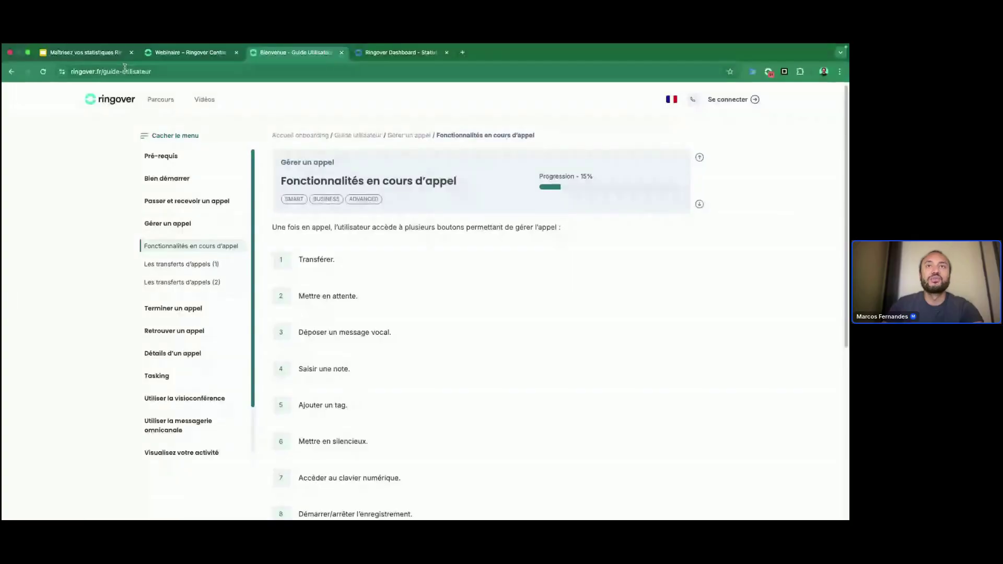
# - Open the administrator training path and then the supervisor training path
pyautogui.click(160, 103)
pyautogui.click(199, 151)
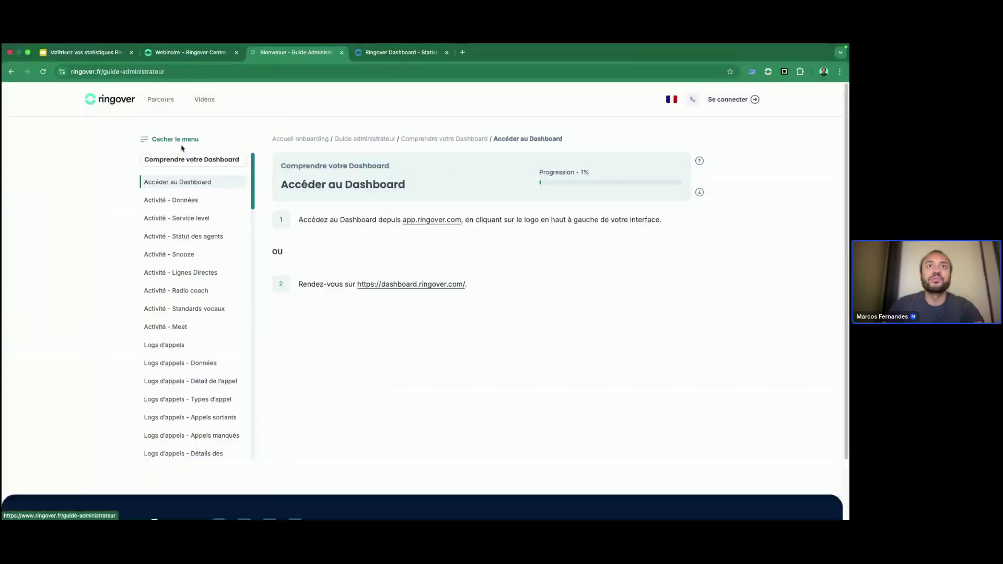
pyautogui.click(167, 103)
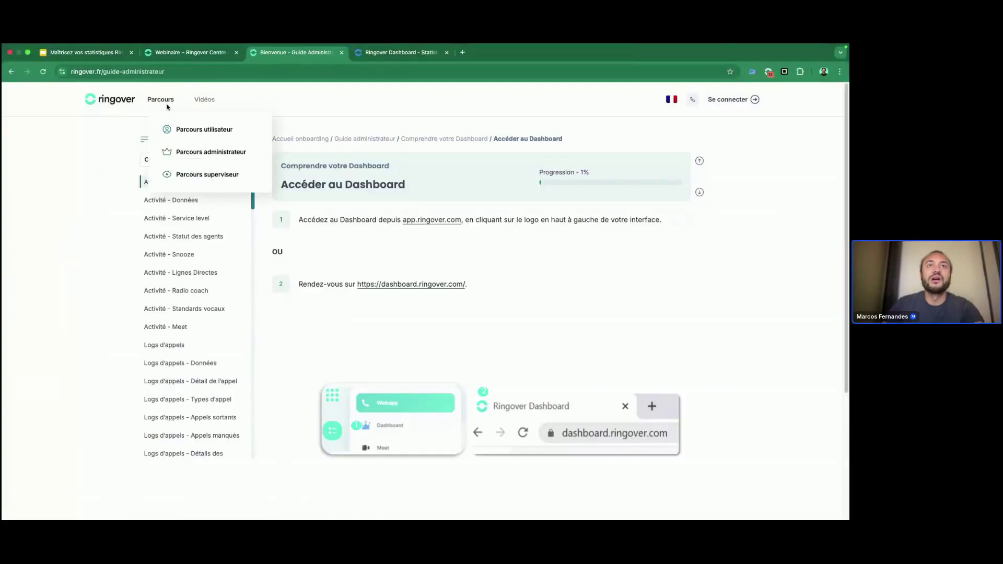
pyautogui.click(189, 174)
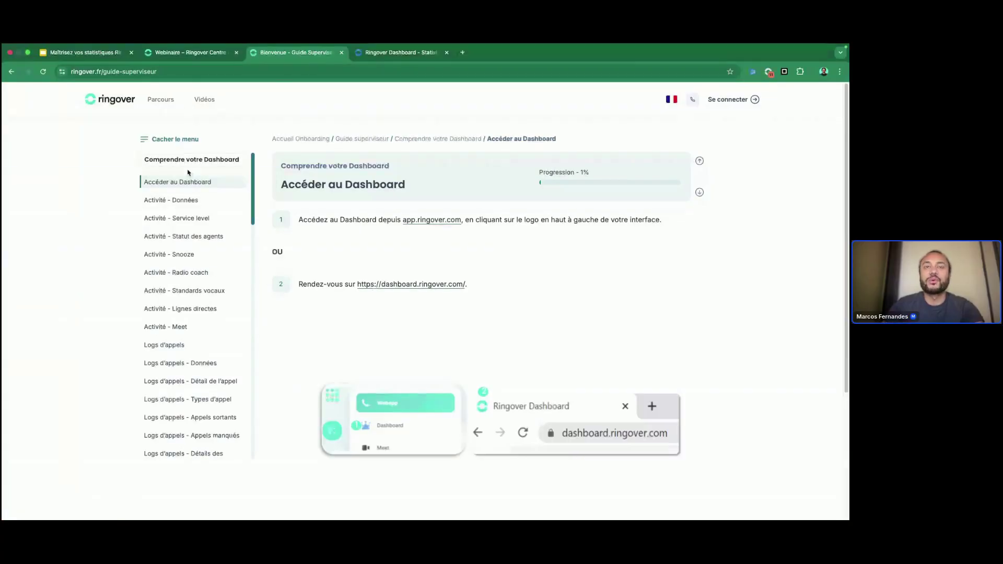
pyautogui.click(152, 99)
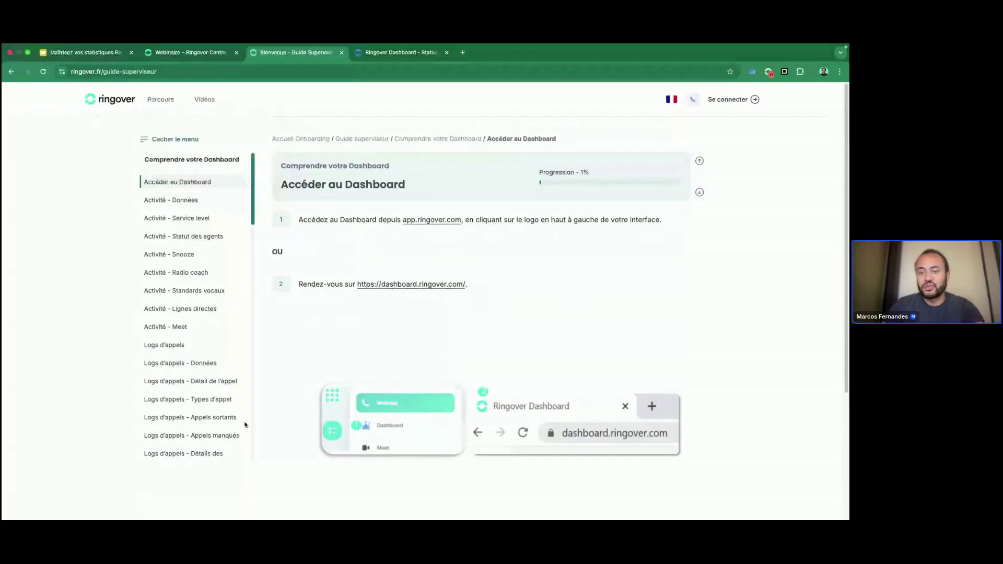
# - Switch to the Ringover Dashboard, open the Webapp from it to show its list of applications, and close the Webapp
pyautogui.click(404, 55)
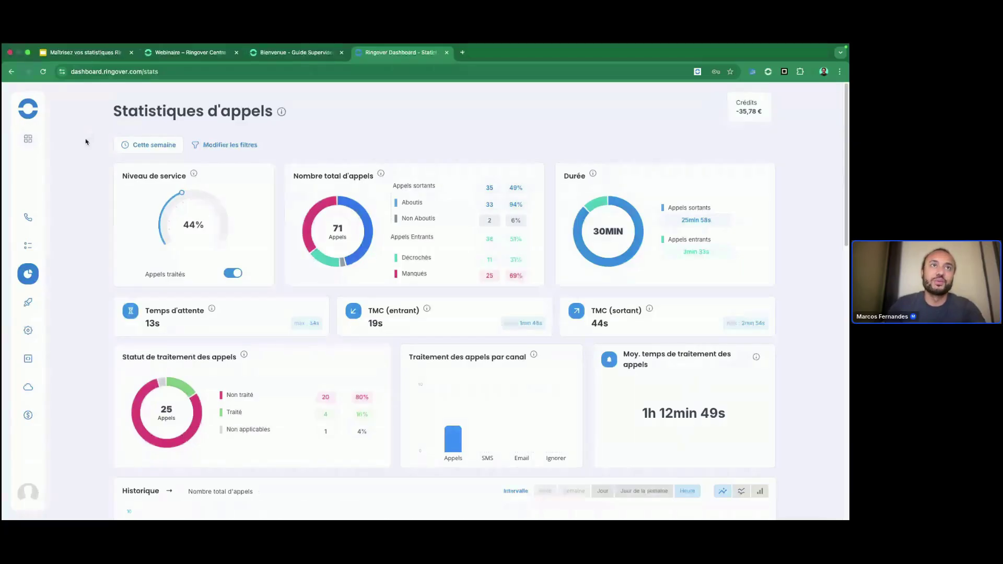
pyautogui.click(28, 140)
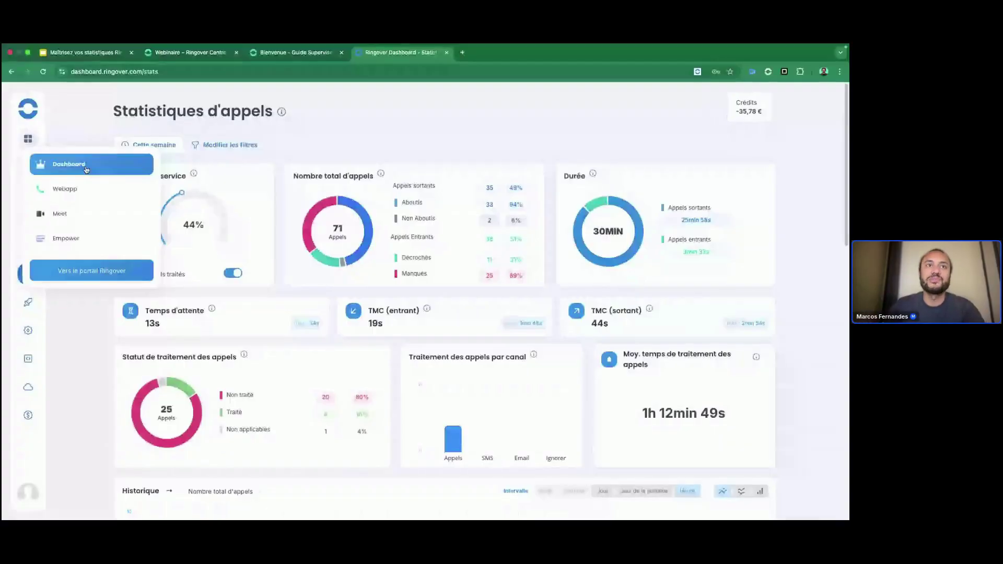
pyautogui.click(65, 189)
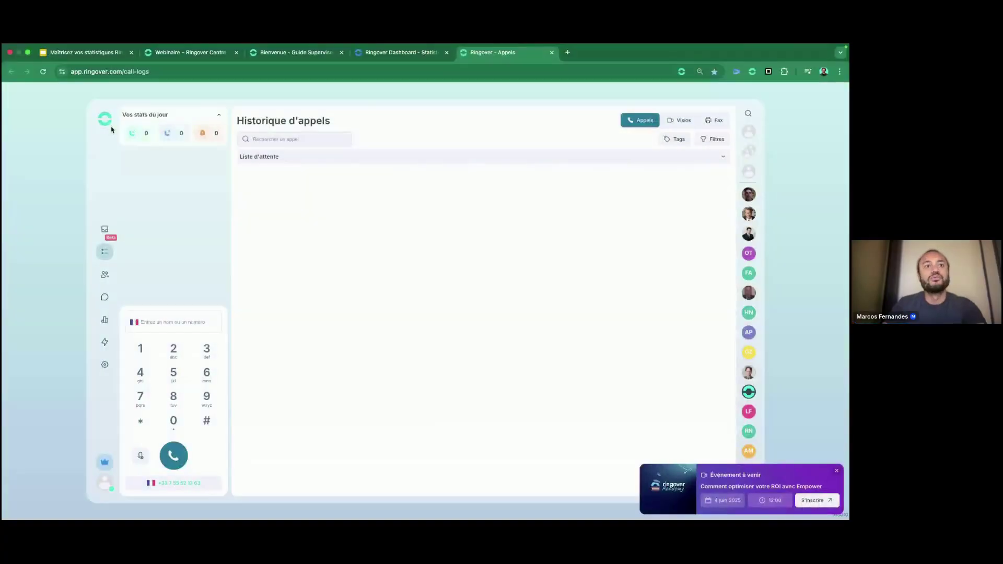
pyautogui.click(104, 124)
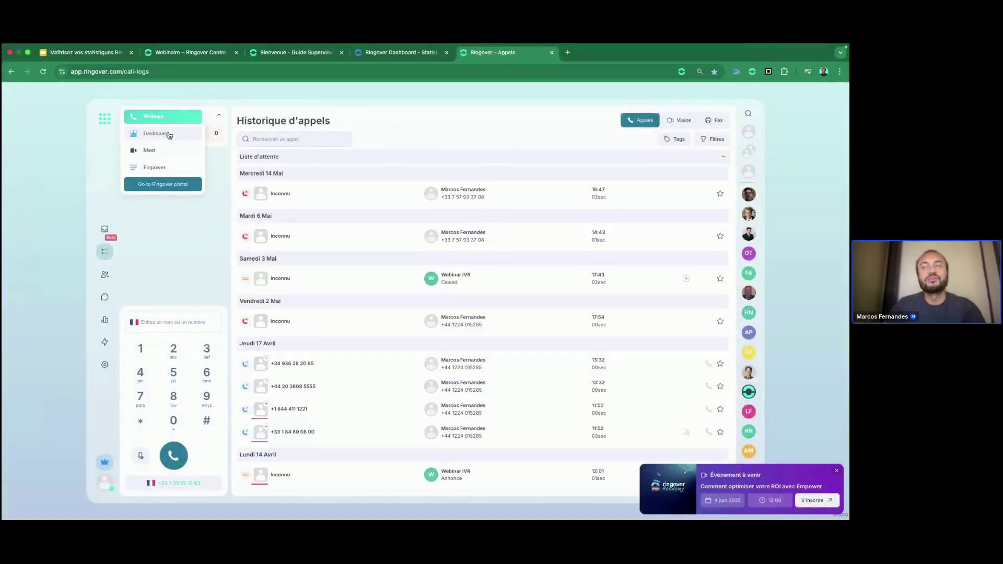
pyautogui.click(552, 53)
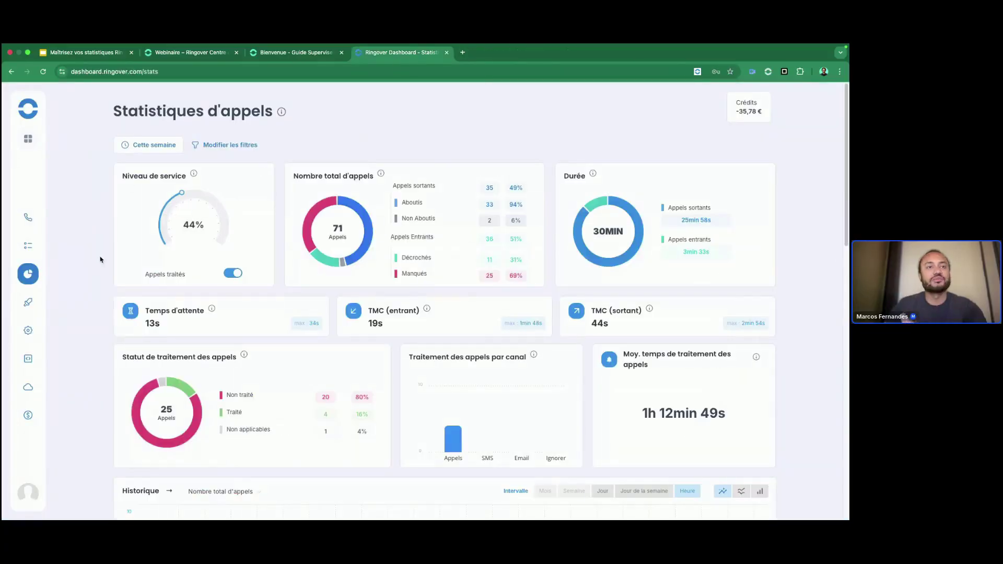
# - Open the call statistics and bring up the filters for their period
pyautogui.moveTo(30, 275)
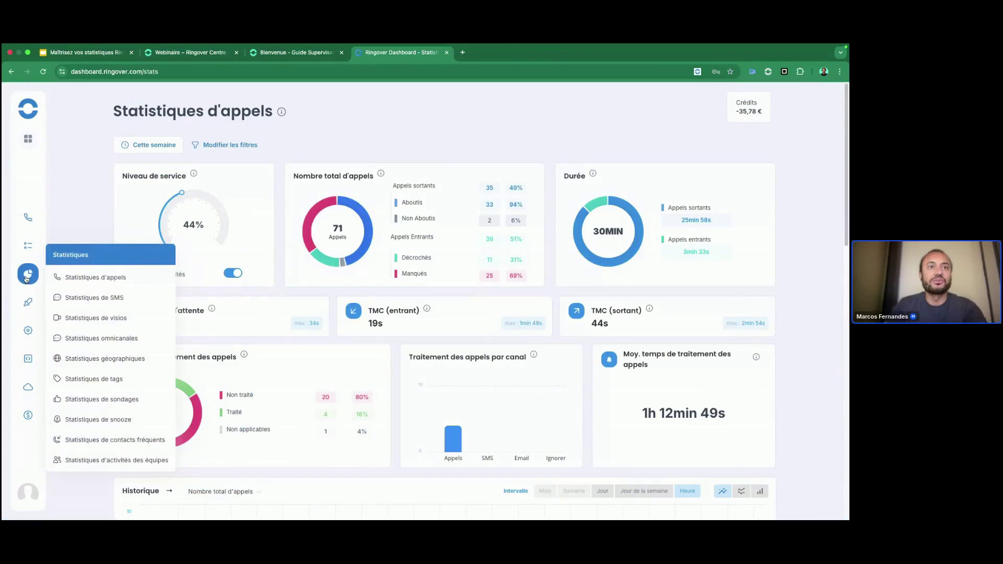
pyautogui.click(95, 278)
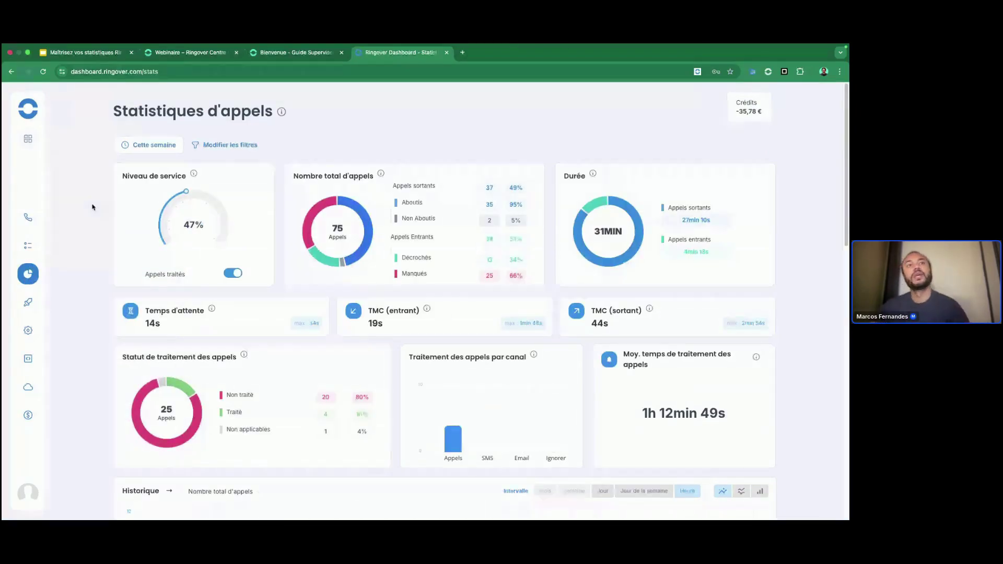
pyautogui.click(140, 144)
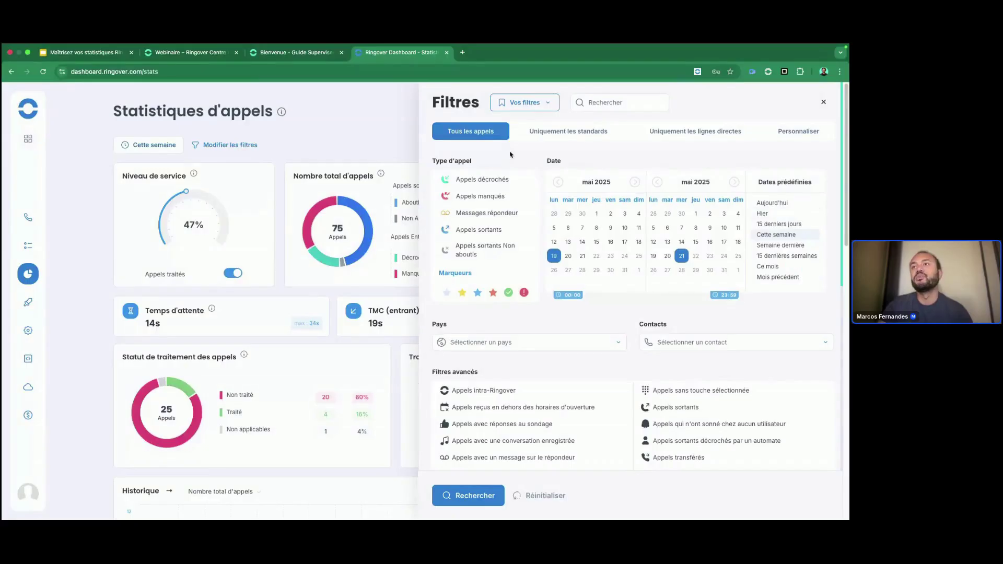
# - Set the start date of the statistics period to 3 February 2025
pyautogui.click(558, 182)
pyautogui.click(557, 182)
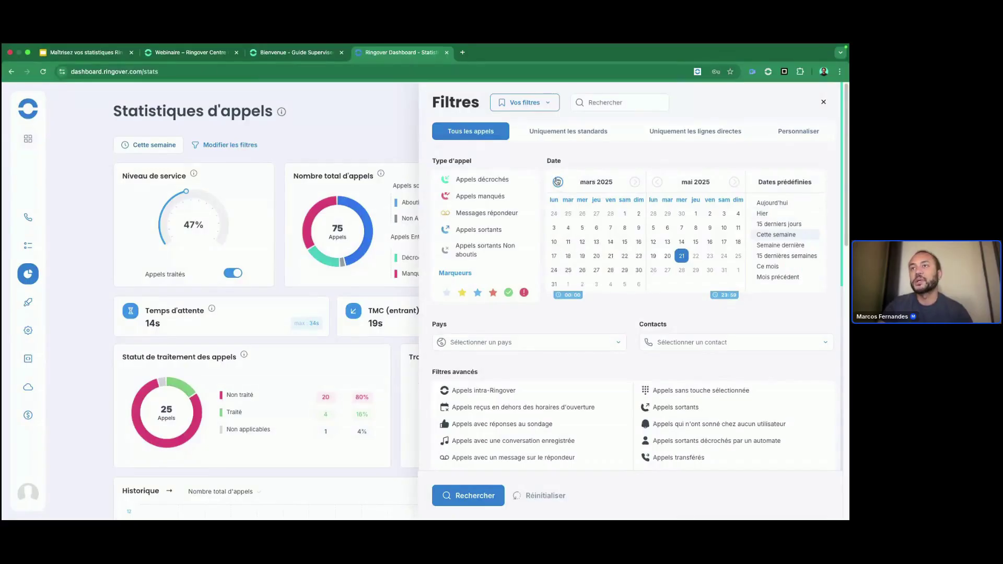
pyautogui.click(558, 182)
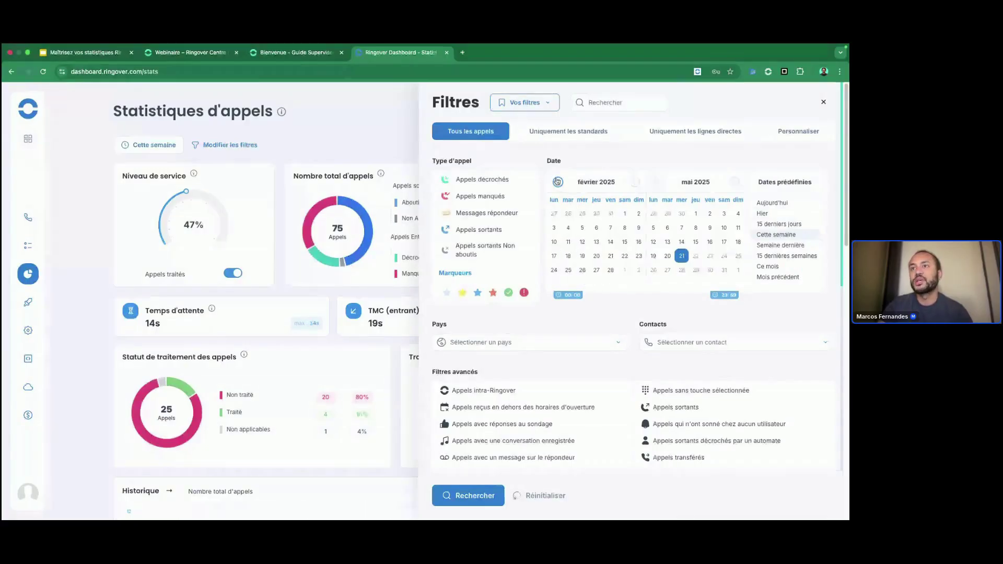
pyautogui.click(554, 230)
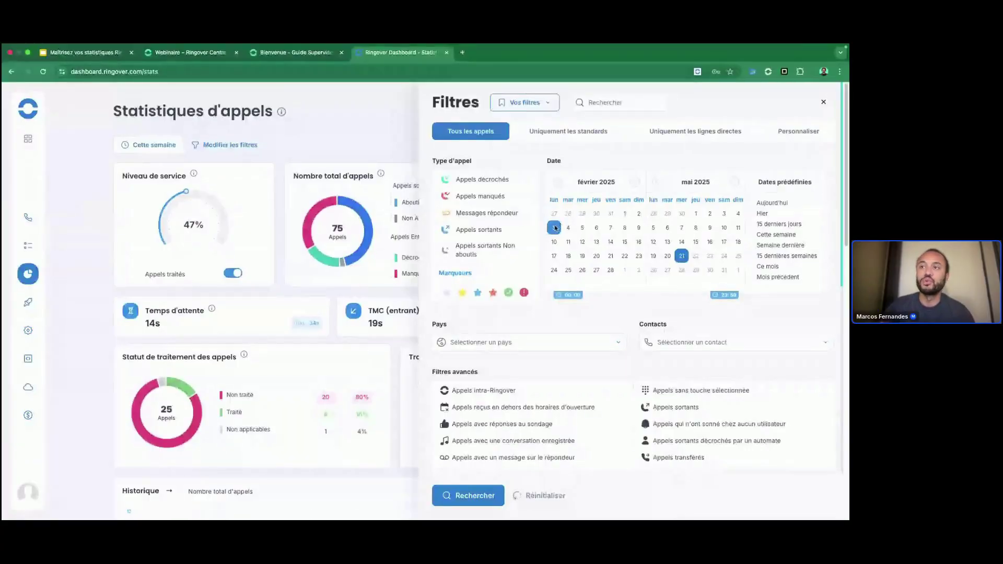
# - Apply the predefined period "Cette semaine" to the call statistics
pyautogui.click(768, 236)
pyautogui.click(468, 496)
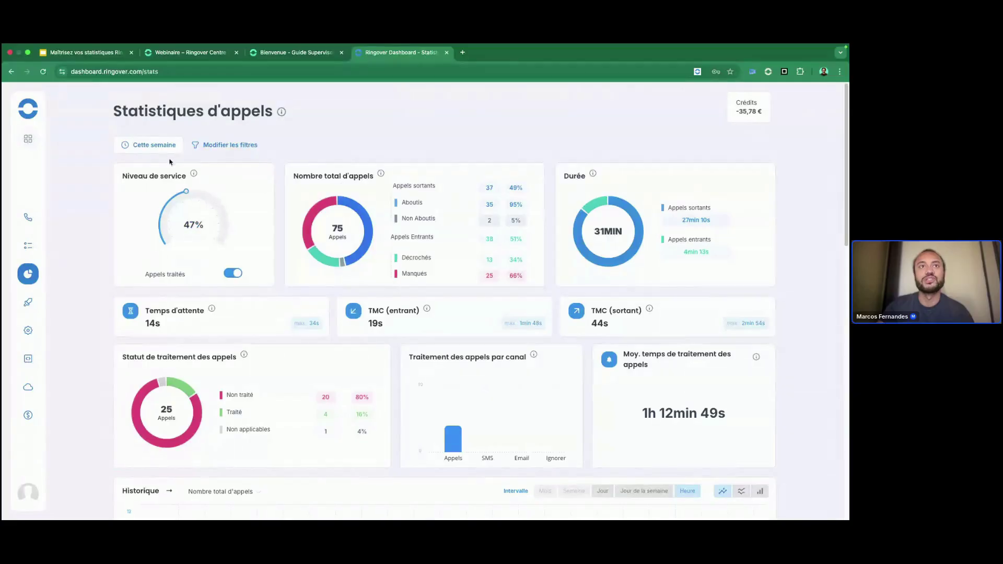
# - Bring up the call statistics filters and view the Pays and Contacts selectors, searching the countries for "fr"
pyautogui.click(162, 152)
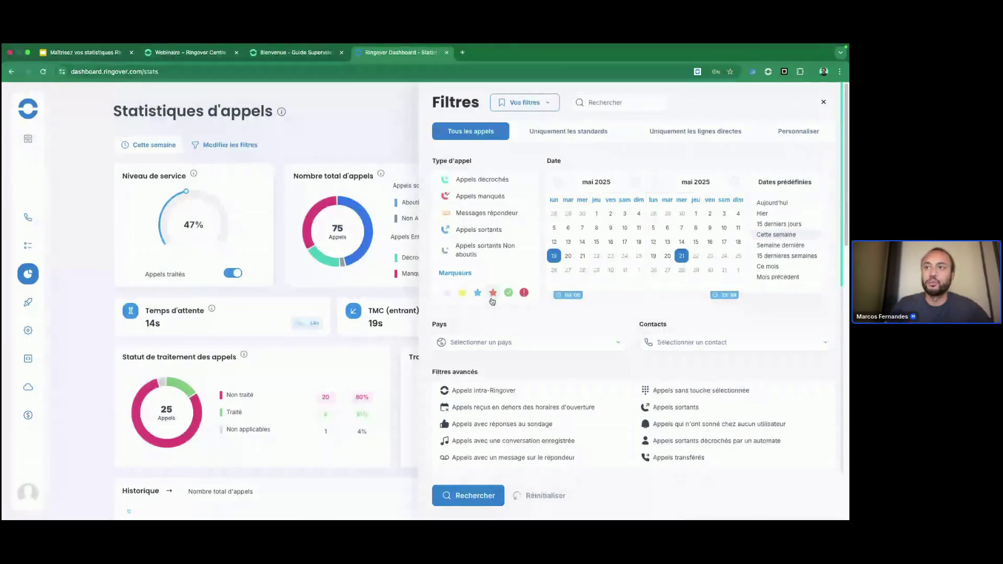
pyautogui.scroll(-1, 572, 325)
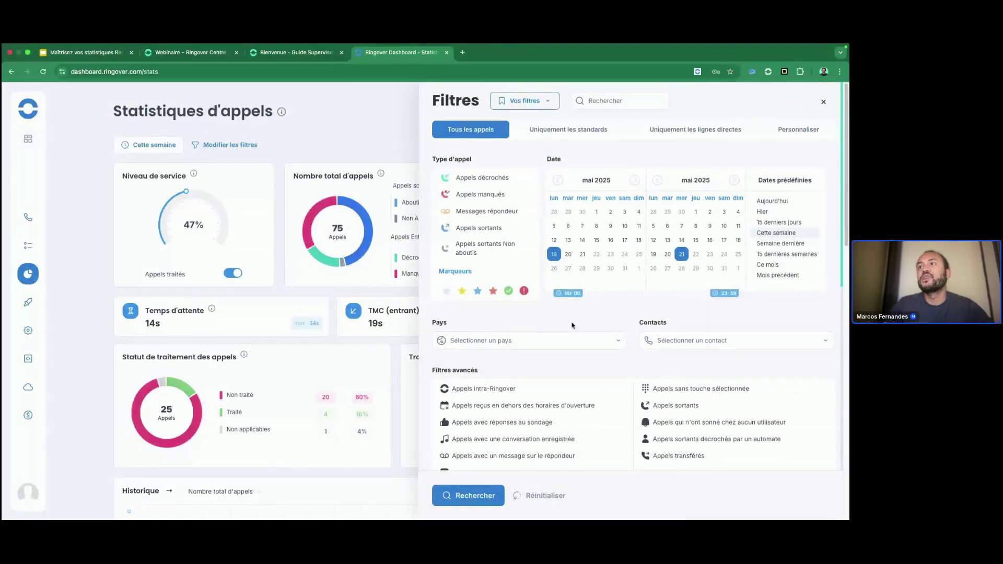
pyautogui.scroll(-1, 573, 317)
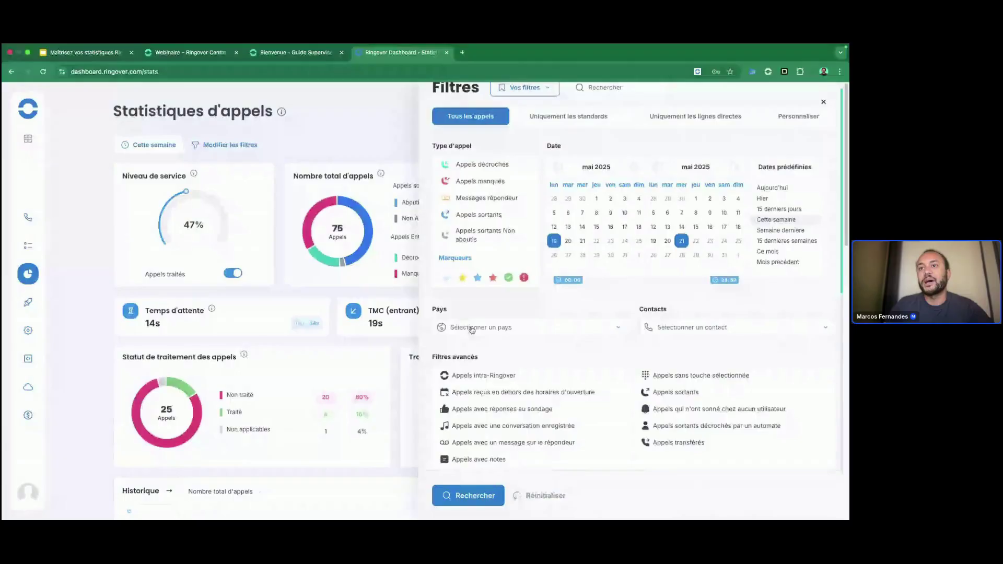
pyautogui.scroll(-3, 577, 302)
pyautogui.click(519, 276)
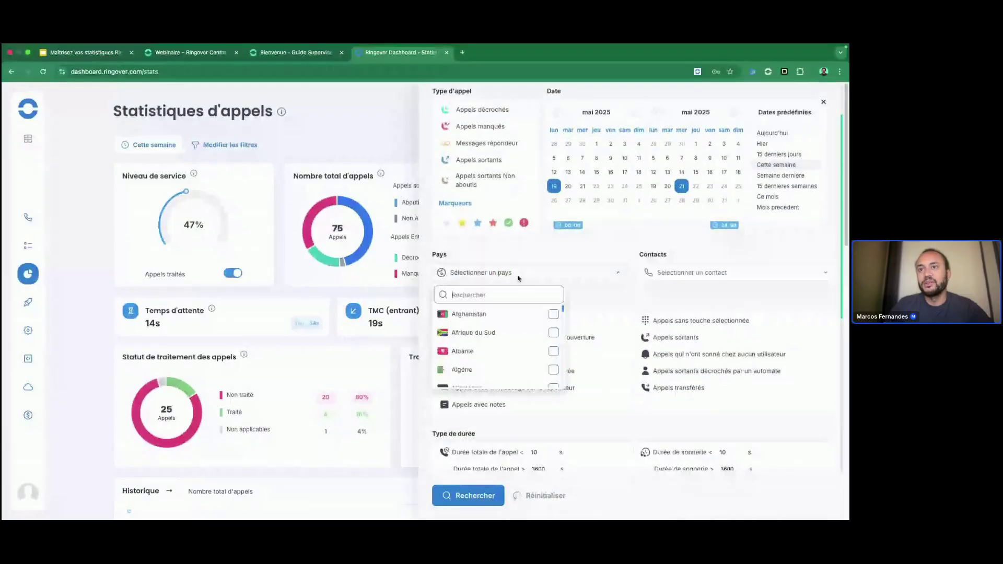
pyautogui.write('fr')
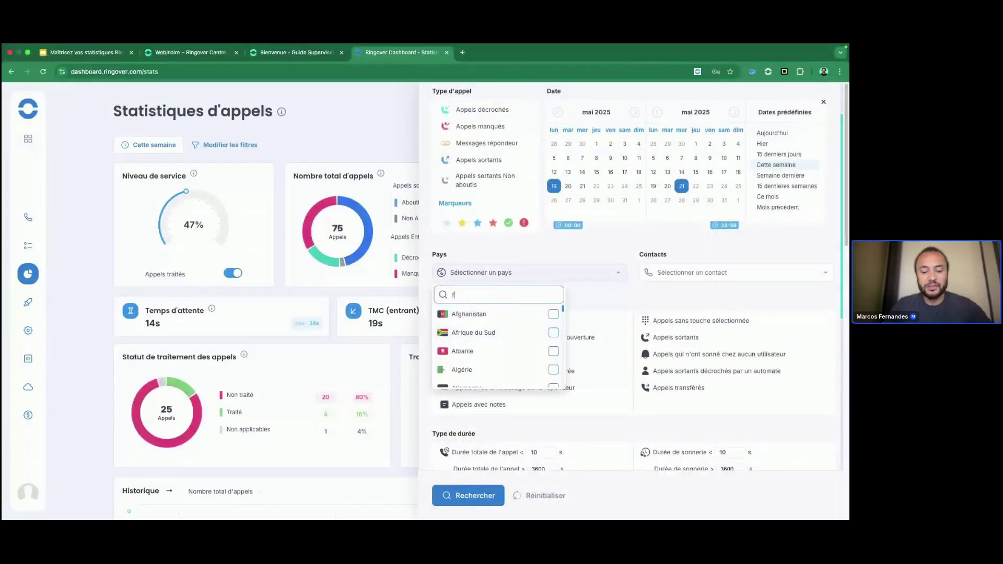
pyautogui.click(591, 252)
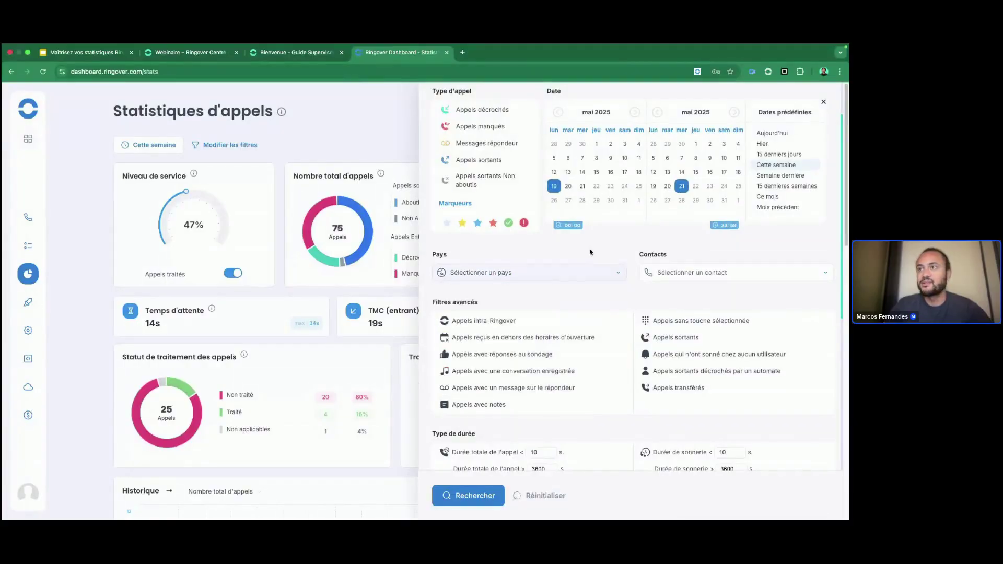
pyautogui.click(706, 275)
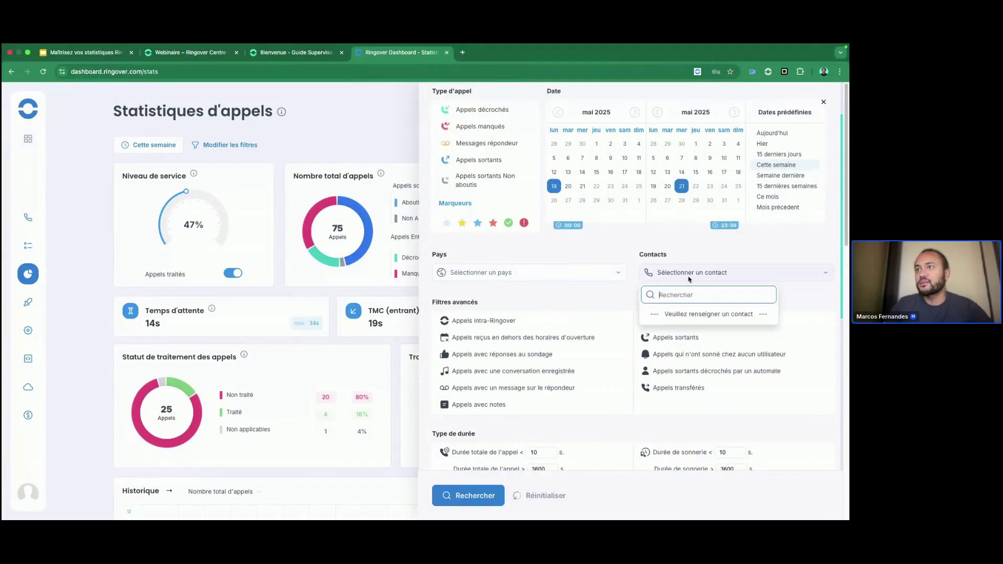
pyautogui.click(619, 247)
# - Exclude intra-Ringover calls and calls received outside opening hours in the advanced filters
pyautogui.scroll(-1, 578, 289)
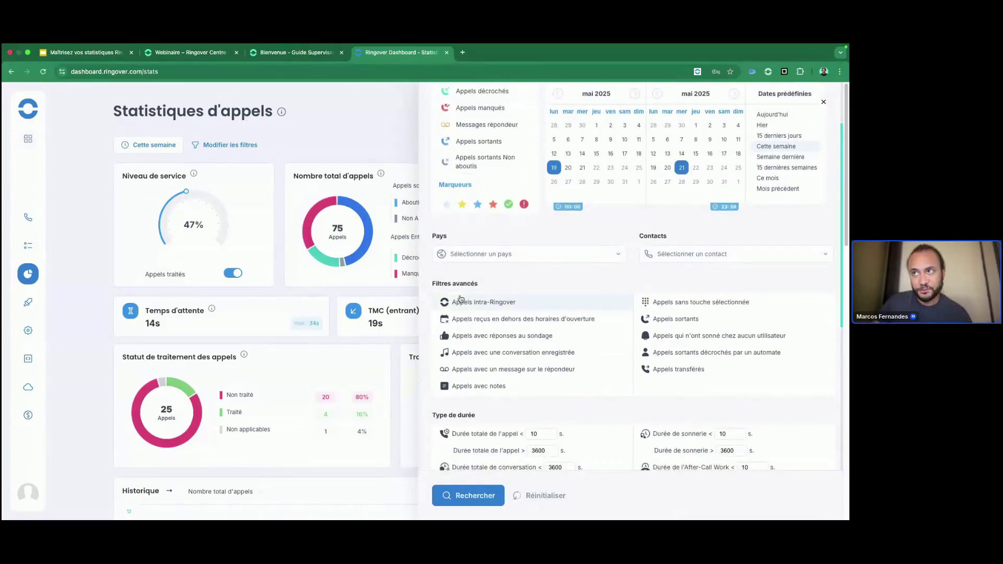
pyautogui.click(513, 308)
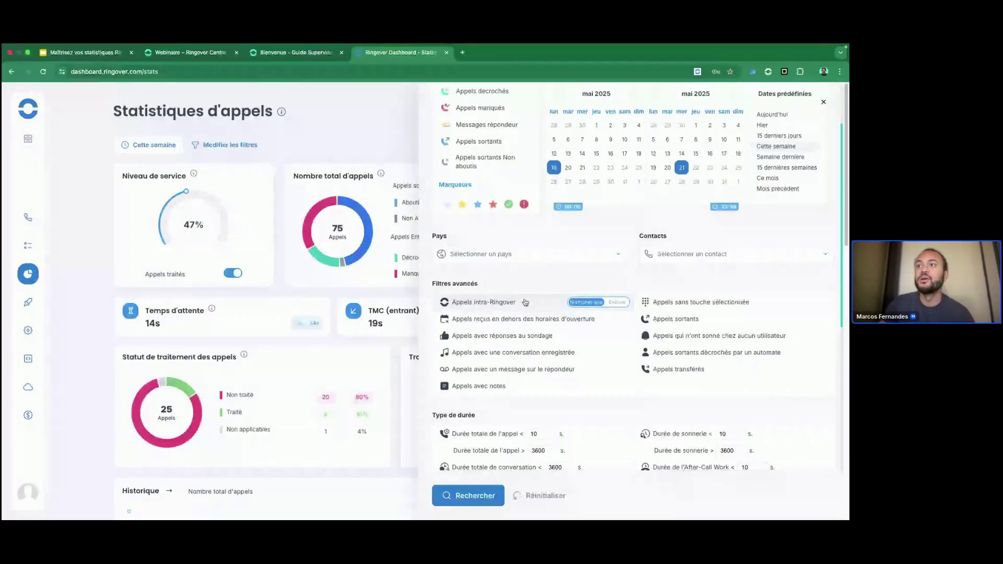
pyautogui.click(615, 303)
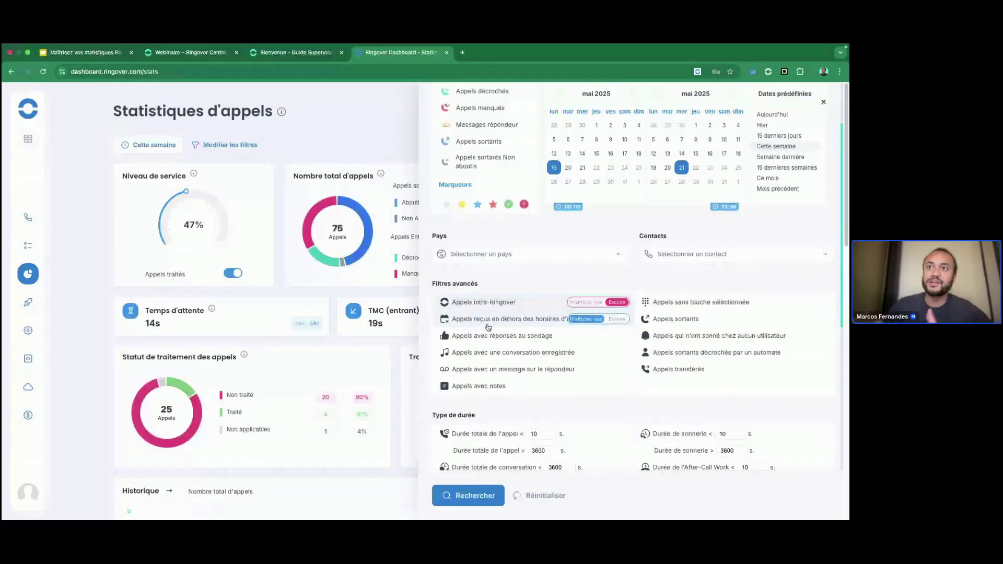
pyautogui.click(535, 326)
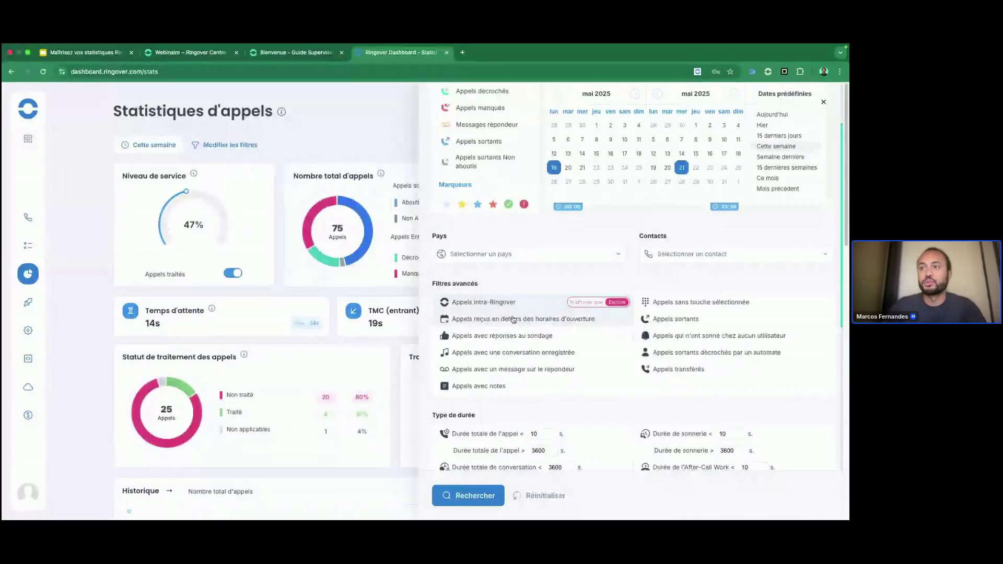
pyautogui.click(614, 320)
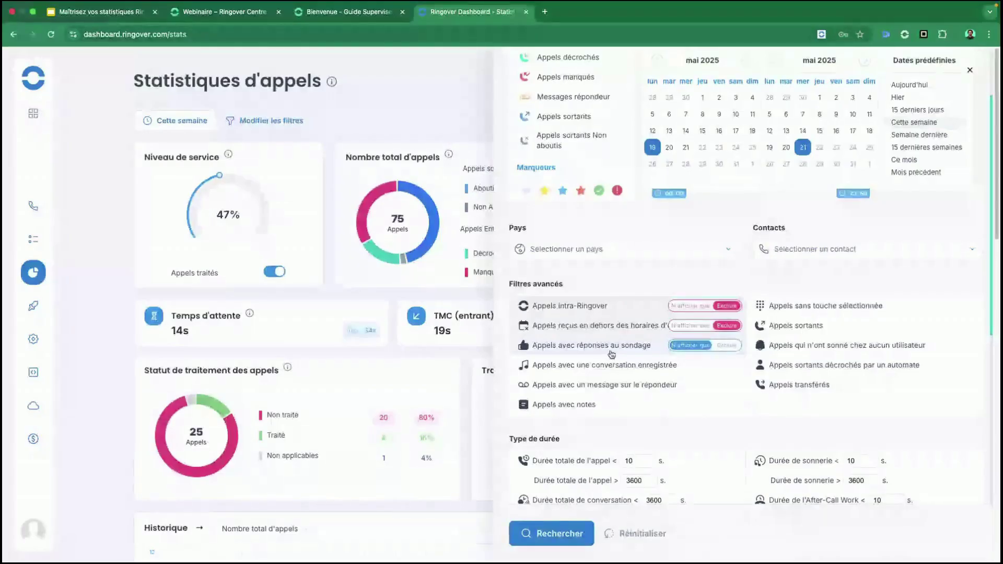
# - Set the advanced filter for calls with survey responses to "Exclure" and deactivate that filter again
pyautogui.click(689, 346)
pyautogui.click(725, 347)
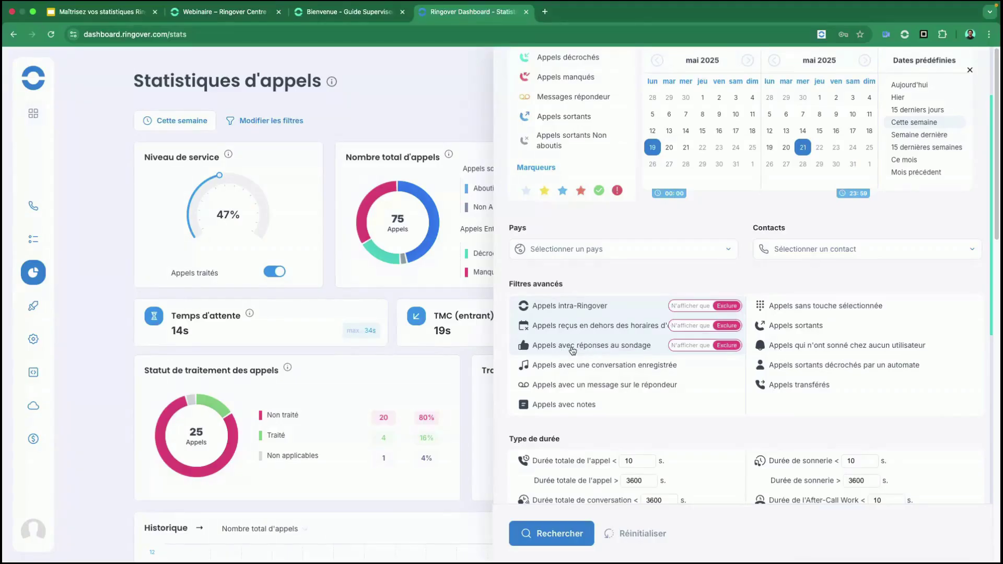
pyautogui.click(573, 348)
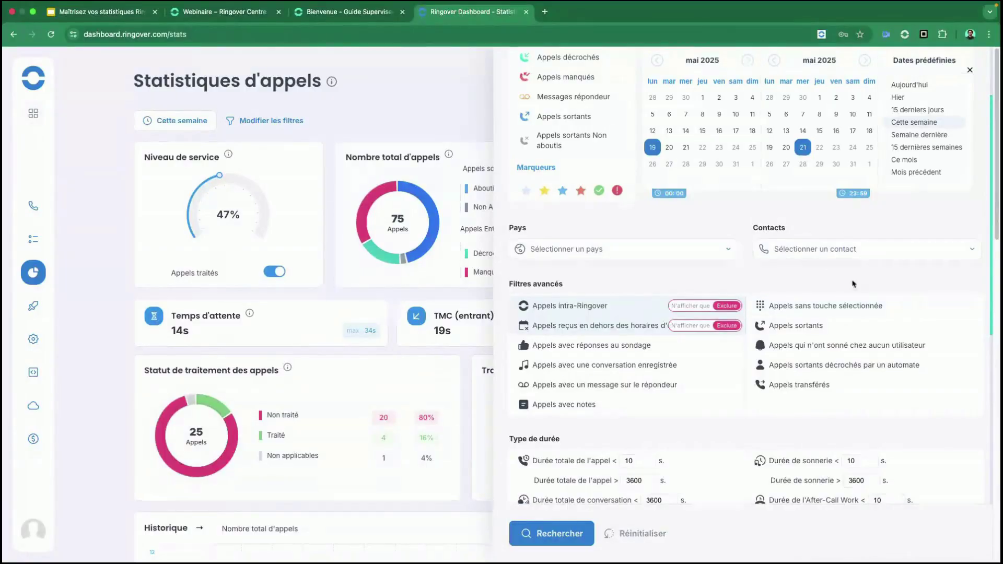
# - Try the "Appels sans touche sélectionnée" and "Appels transférés" filters, and clear all active advanced filters
pyautogui.click(855, 309)
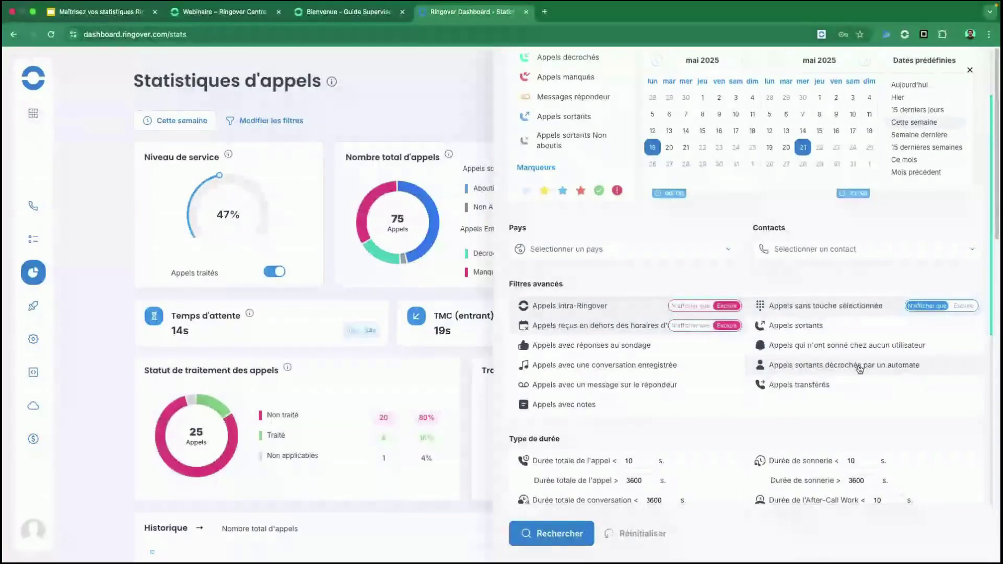
pyautogui.click(830, 388)
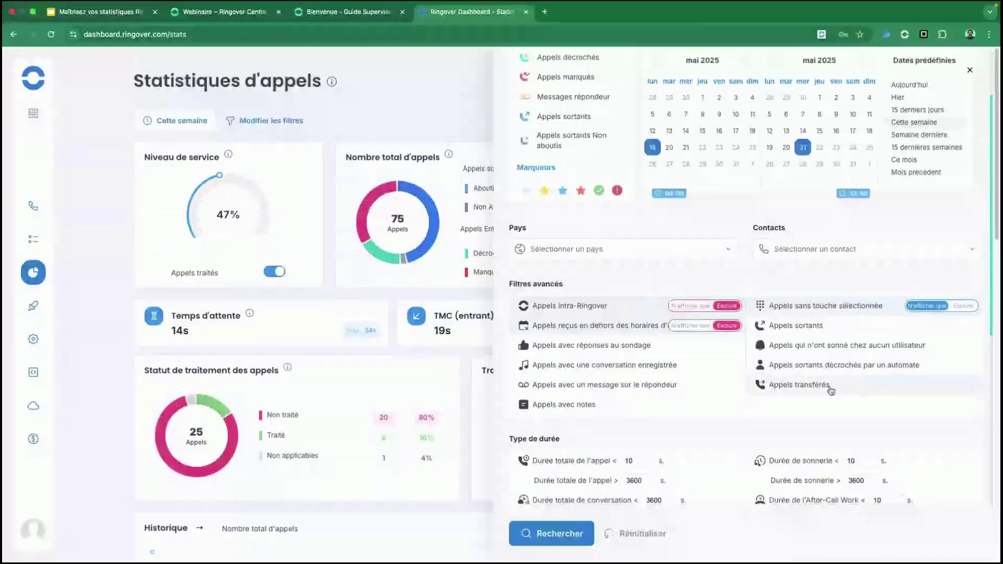
pyautogui.click(634, 312)
pyautogui.click(634, 326)
pyautogui.click(773, 307)
pyautogui.click(805, 383)
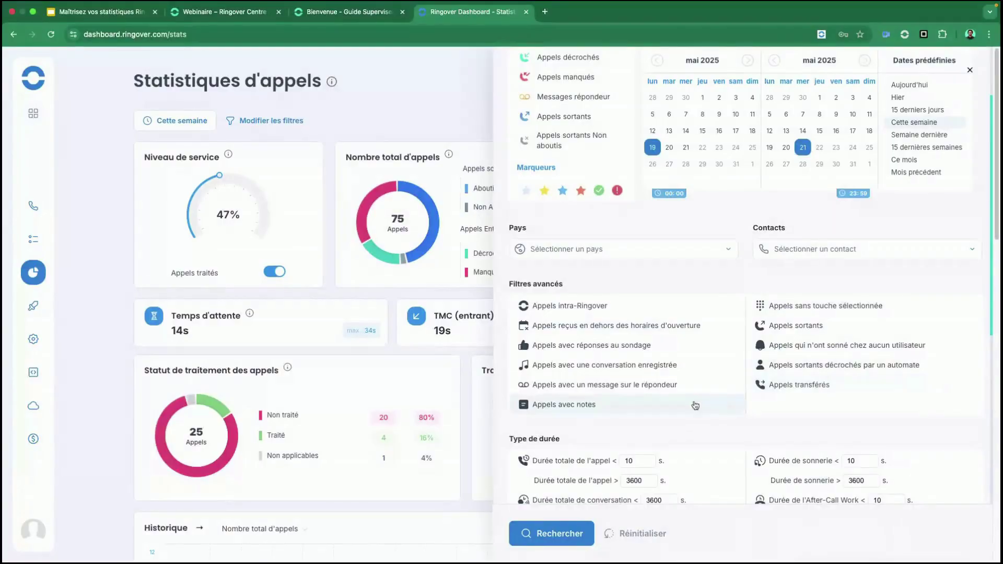
# - Exclude calls with a total duration under 60 seconds and activate "N'afficher que" for total durations over 3600 seconds
pyautogui.scroll(-3, 694, 405)
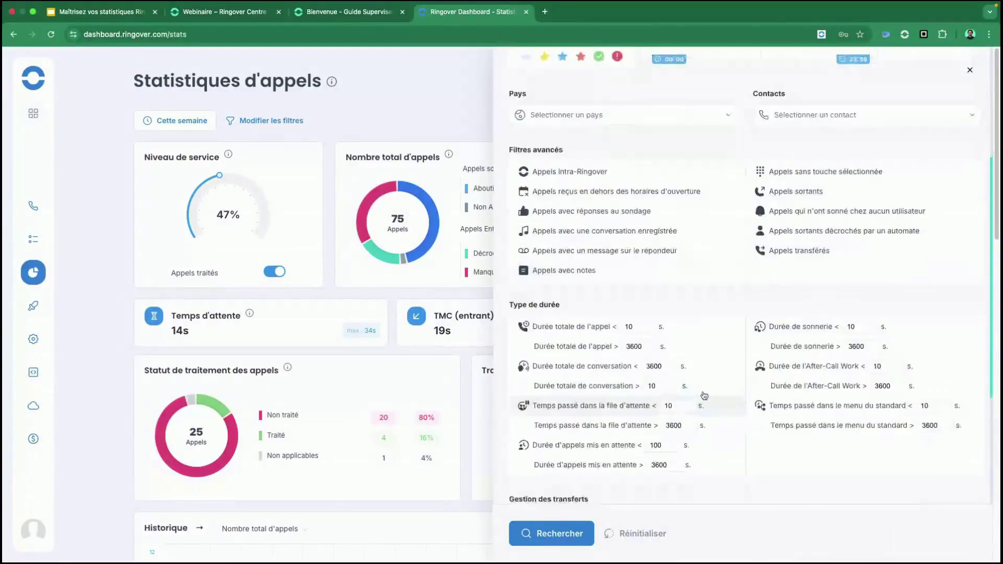
pyautogui.click(563, 328)
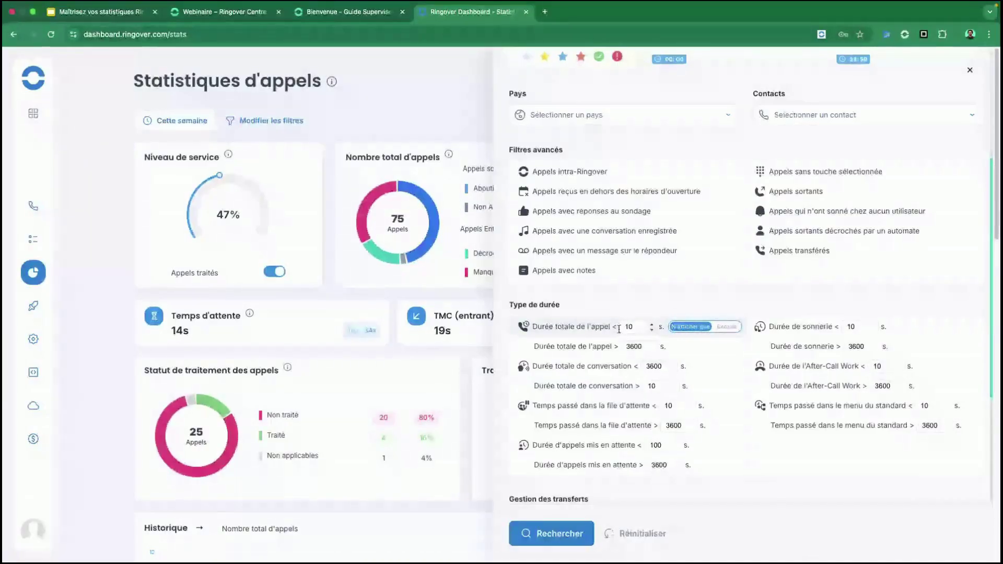
pyautogui.click(726, 327)
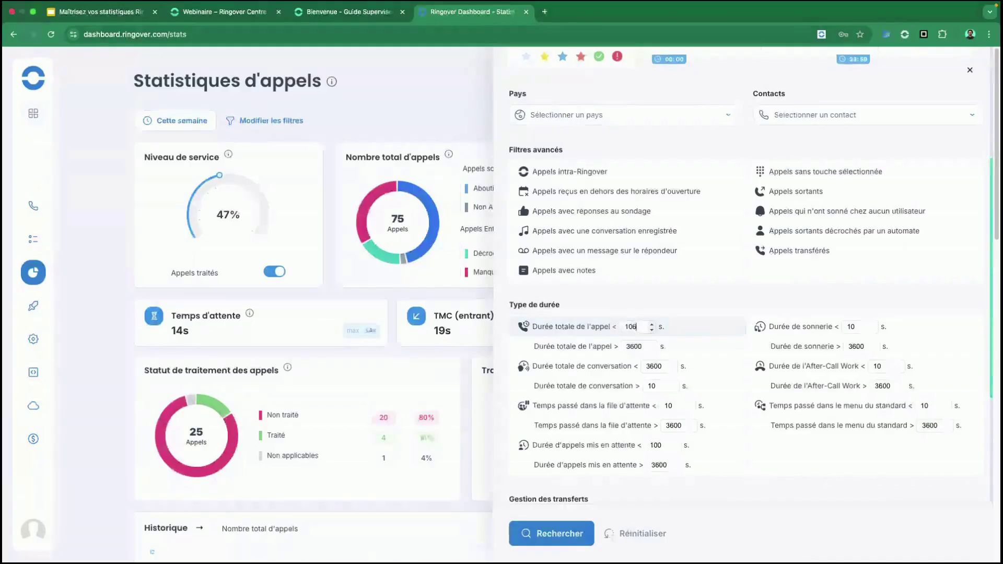
pyautogui.write('67')
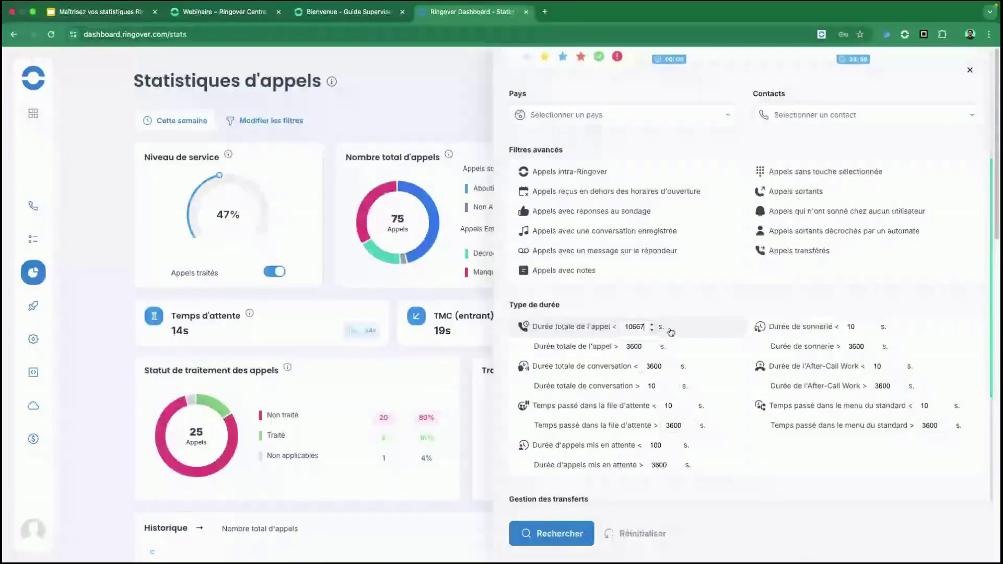
pyautogui.press('BackSpace')
pyautogui.press('BackSpace')
pyautogui.press('BackSpace')
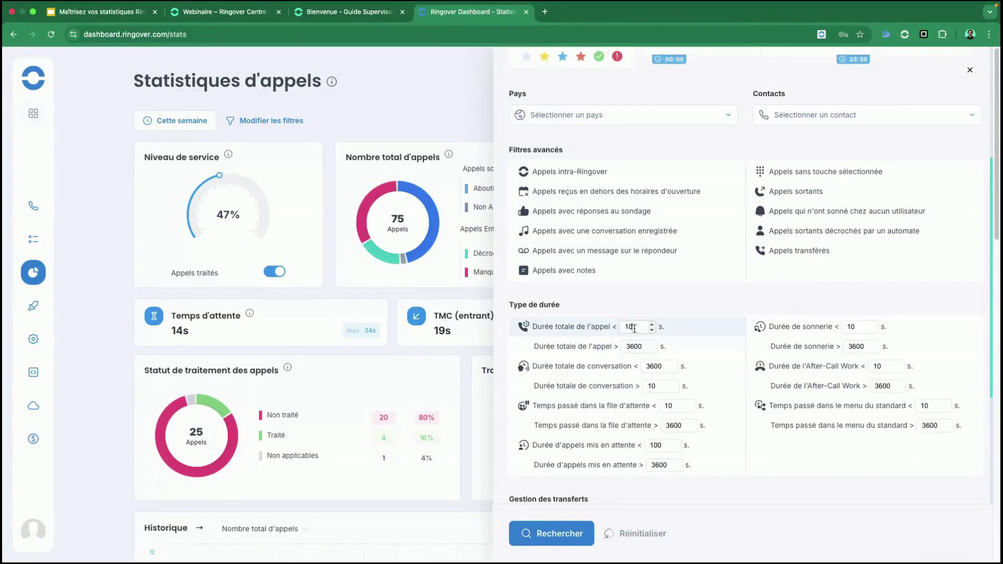
pyautogui.press('BackSpace')
pyautogui.press('BackSpace')
pyautogui.write('6')
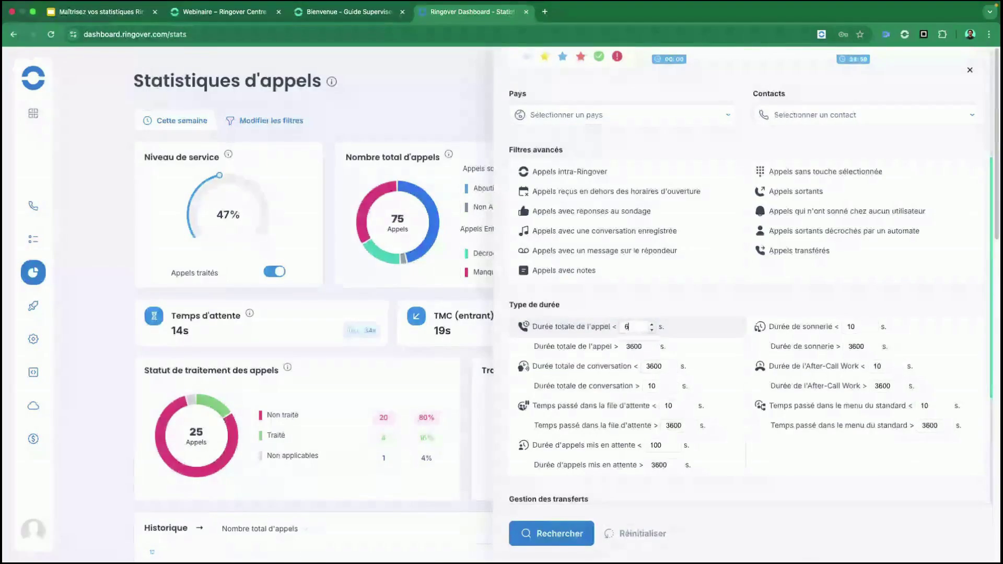
pyautogui.click(582, 328)
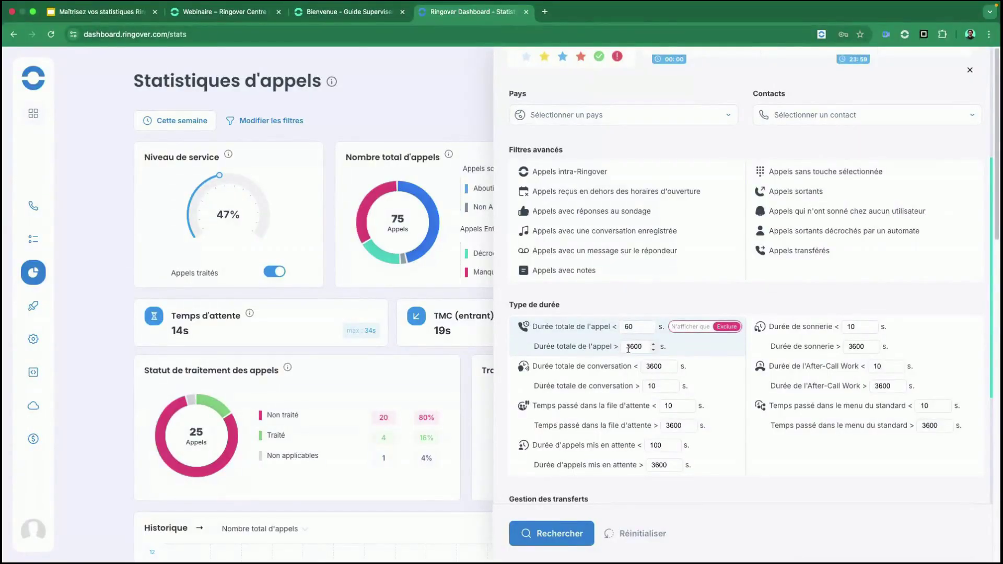
pyautogui.click(690, 347)
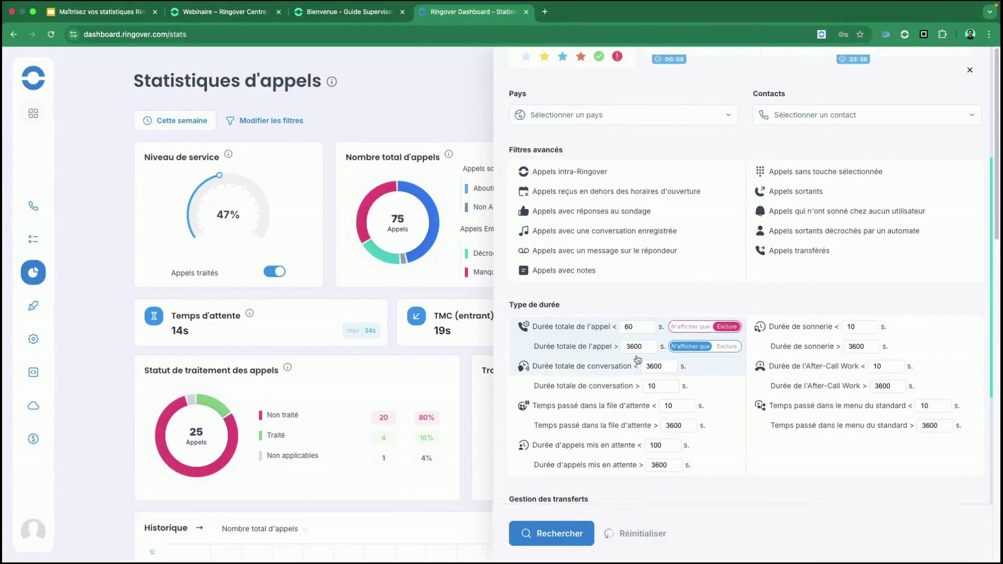
# - Count transferred calls as "Un seul appel", considered answered only if "Le dernier appel est décroché"
pyautogui.scroll(-1, 585, 307)
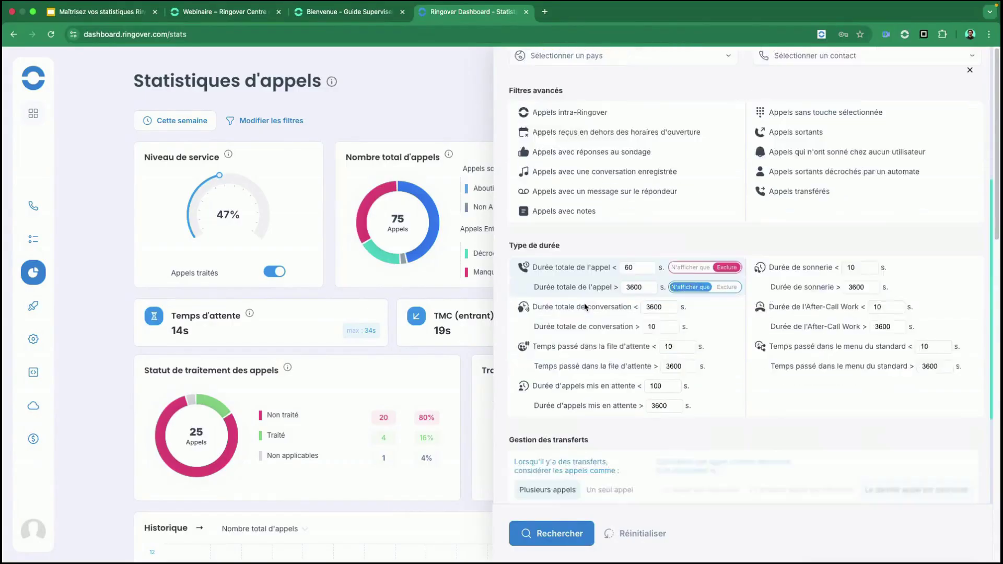
pyautogui.scroll(-3, 585, 307)
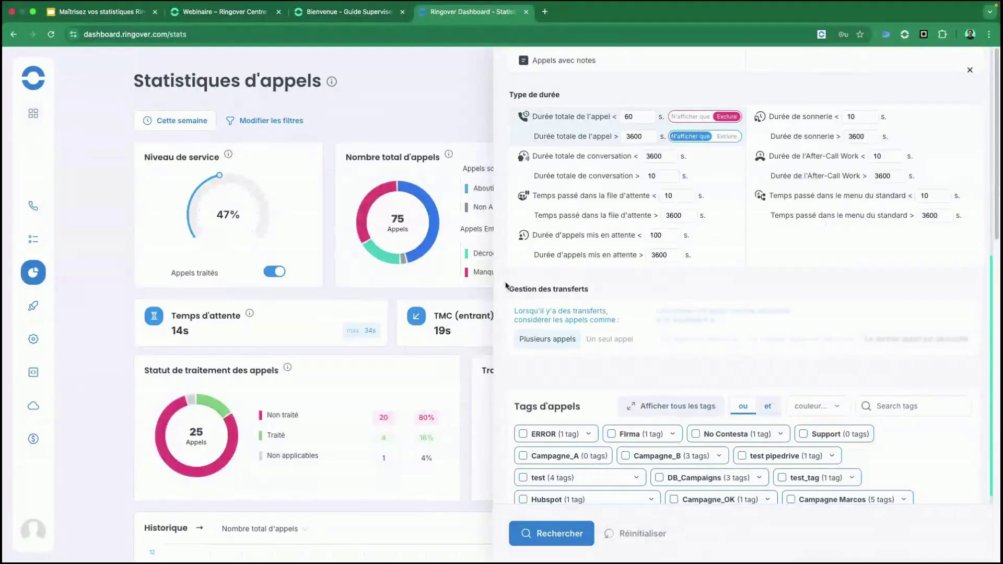
pyautogui.click(601, 344)
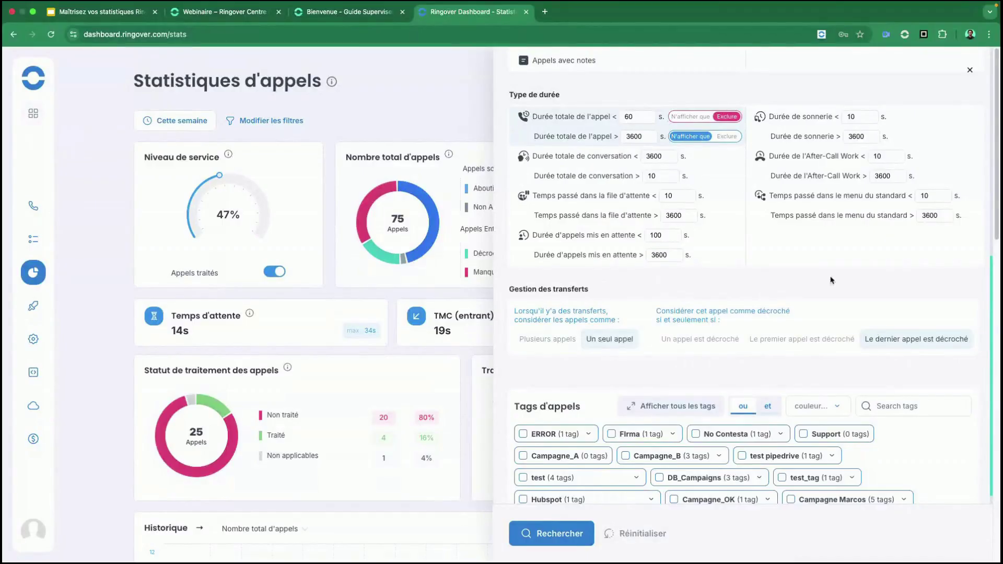
pyautogui.click(693, 345)
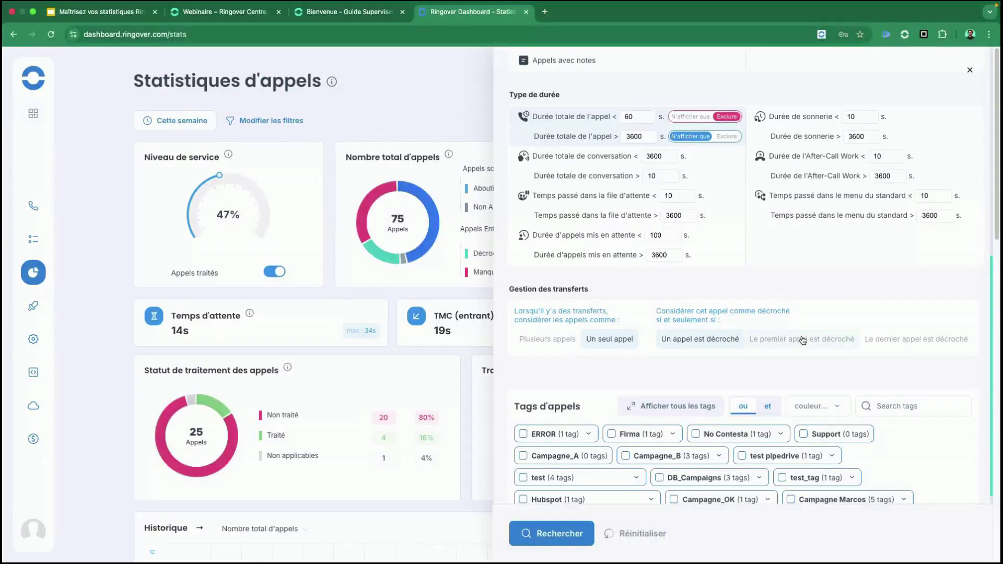
pyautogui.click(803, 341)
pyautogui.click(903, 343)
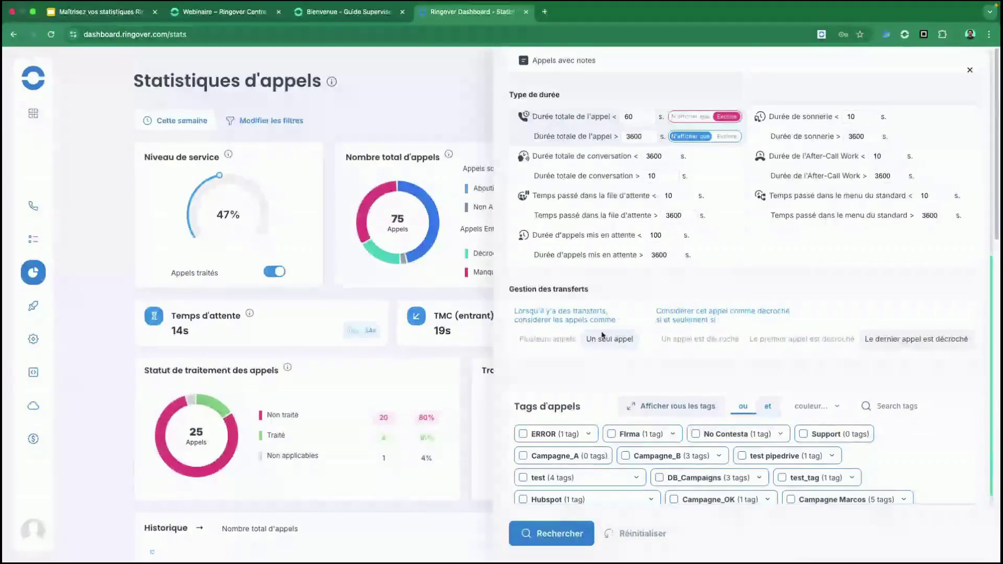
# - Try the "pipedrive" and "No Answer" call tags as filters and clear both selections
pyautogui.scroll(-2, 499, 350)
pyautogui.scroll(-2, 499, 350)
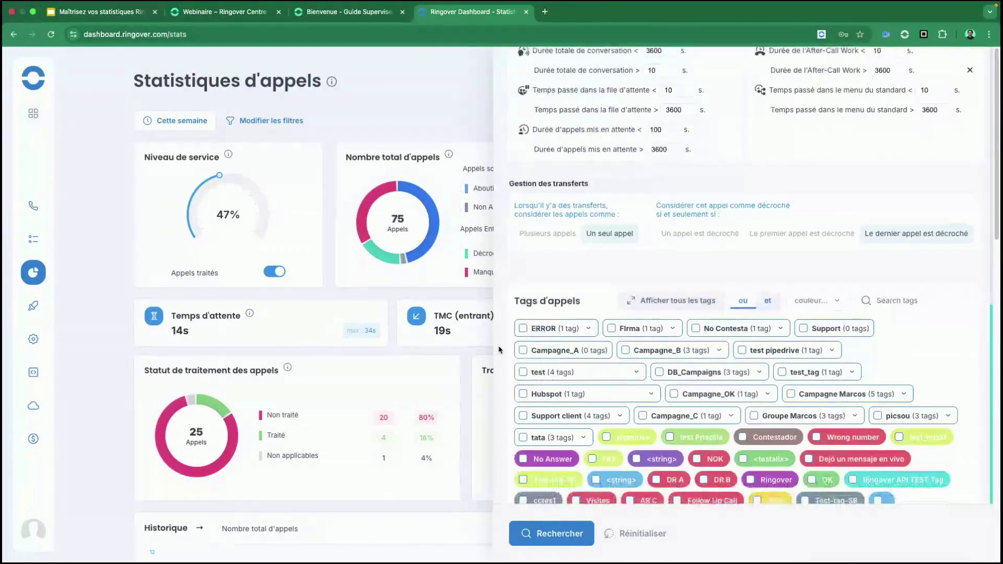
pyautogui.scroll(-1, 511, 288)
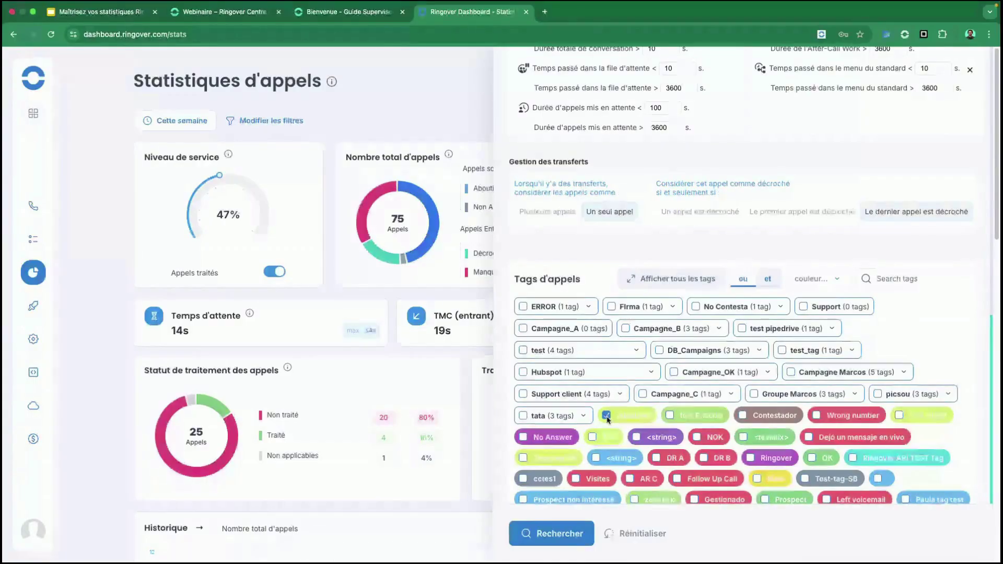
pyautogui.click(607, 415)
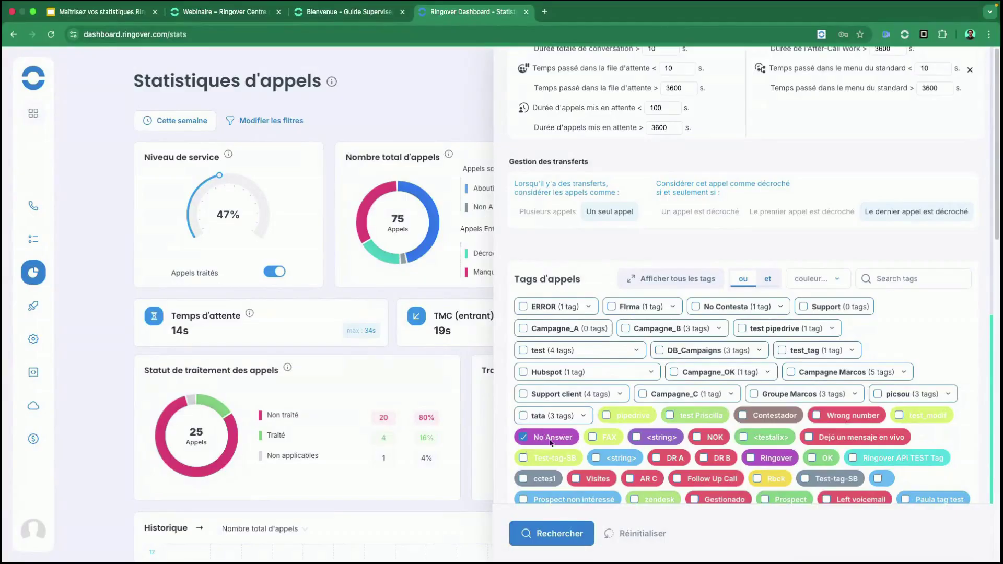
pyautogui.click(525, 439)
# - Expand the "test_tag" call tag group to view its contents and collapse it again
pyautogui.click(828, 353)
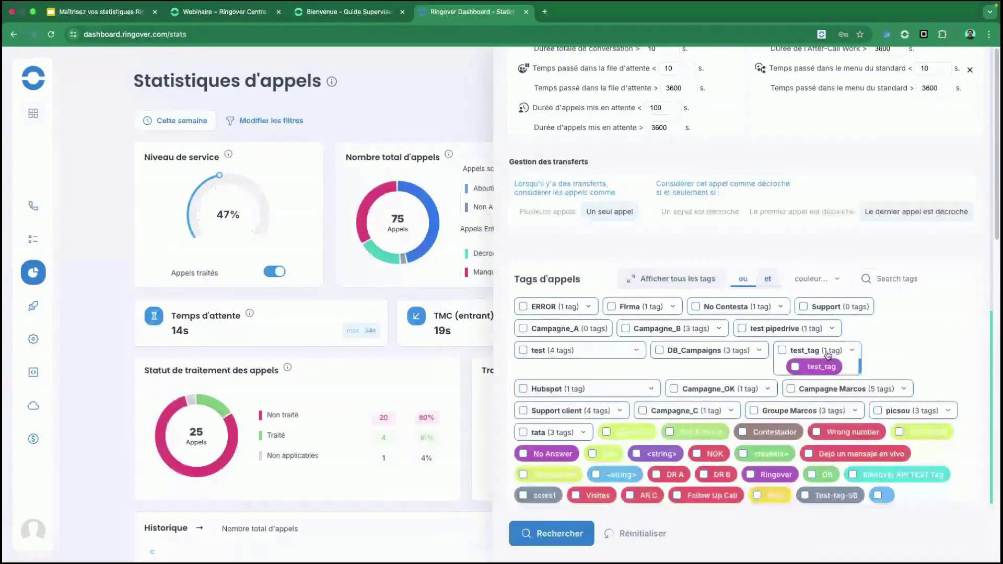
pyautogui.click(828, 353)
pyautogui.scroll(-1, 917, 343)
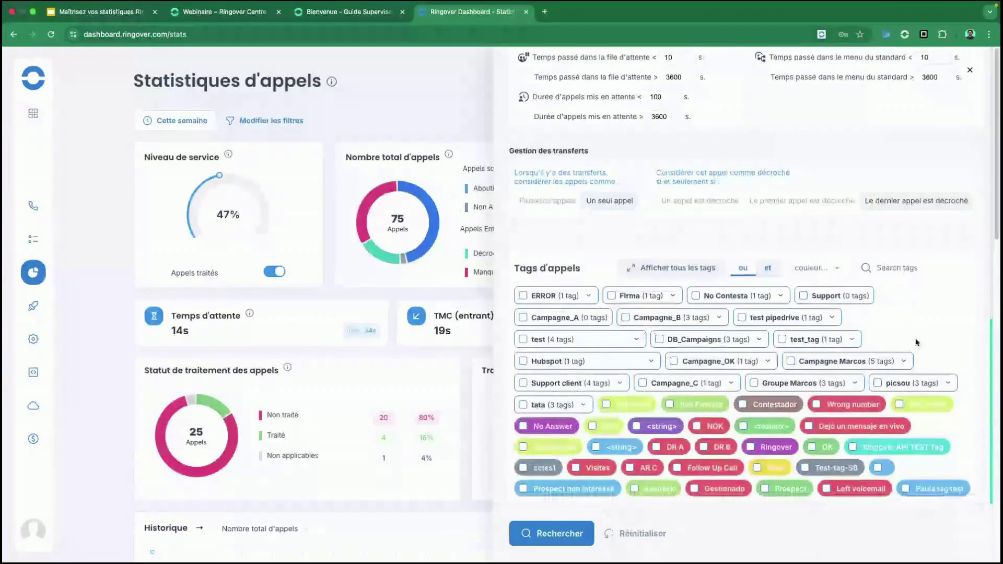
# - Apply the configured duration and transfer filters to the call statistics
pyautogui.scroll(5, 935, 345)
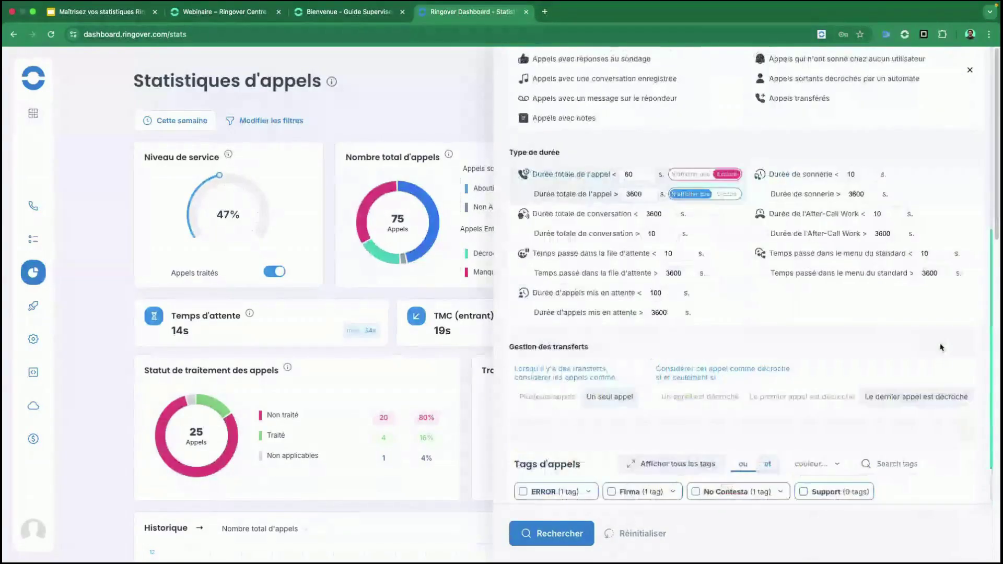
pyautogui.scroll(-5, 940, 347)
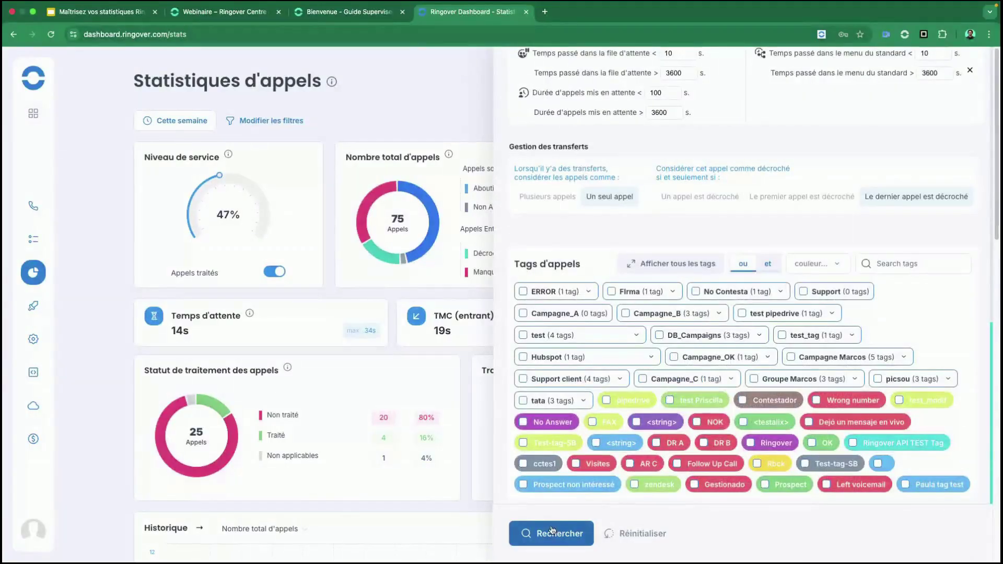
pyautogui.click(551, 531)
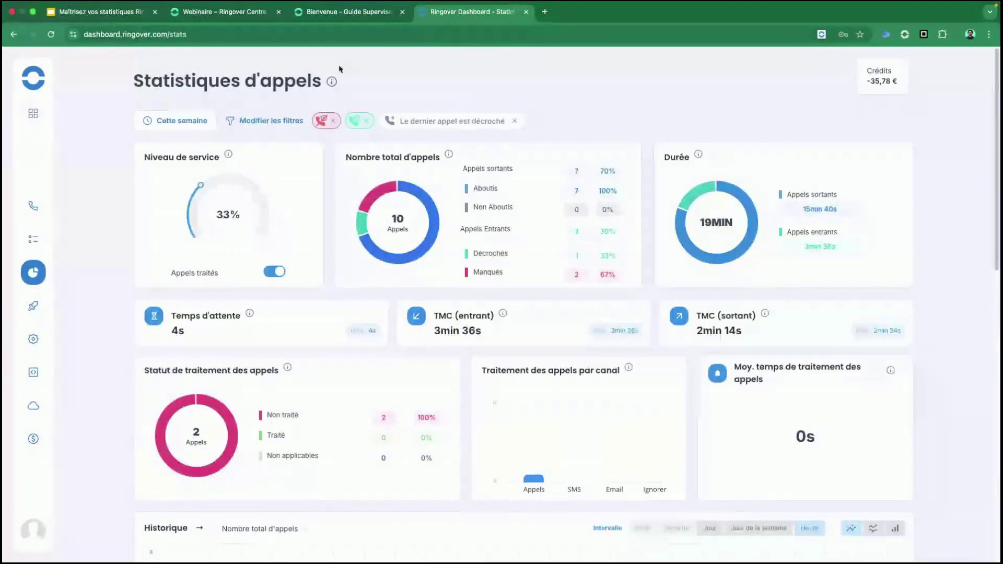
# - Remove the three active filters from the call statistics and reset all filter settings
pyautogui.click(333, 121)
pyautogui.click(333, 122)
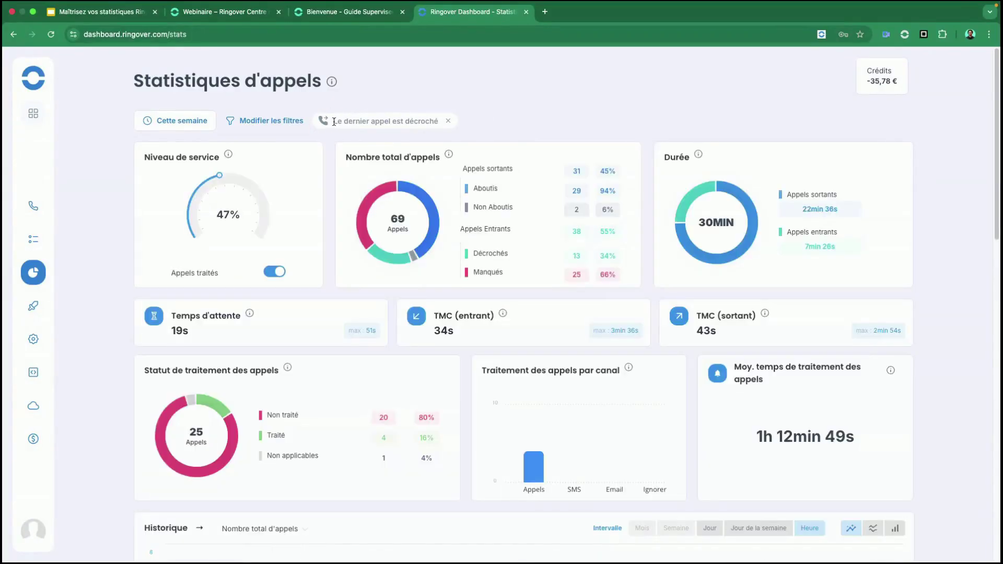
pyautogui.click(447, 121)
pyautogui.click(258, 123)
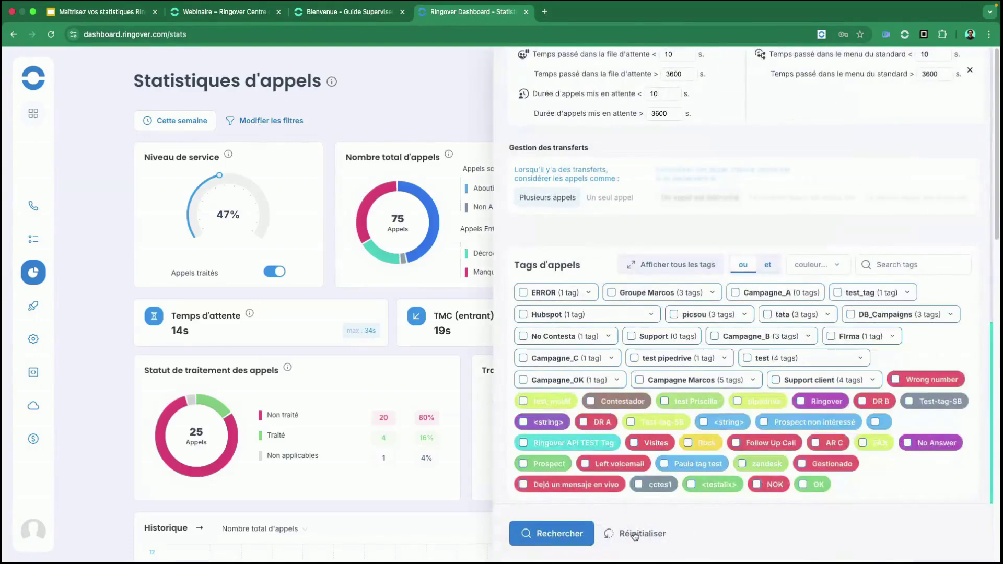
pyautogui.click(636, 534)
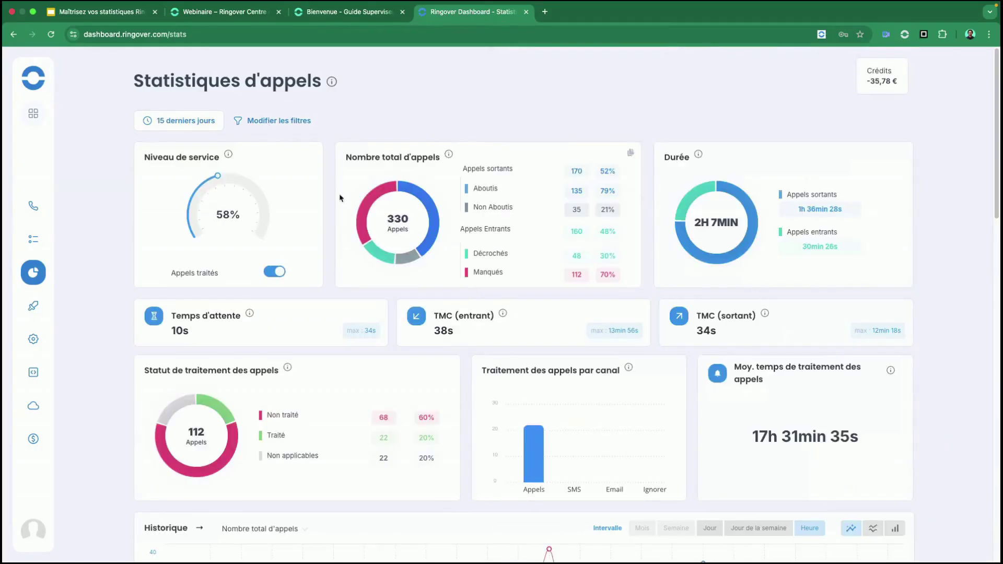
# - Set the statistics period to the predefined range "Cette semaine" and apply it
pyautogui.click(286, 122)
pyautogui.scroll(10, 885, 286)
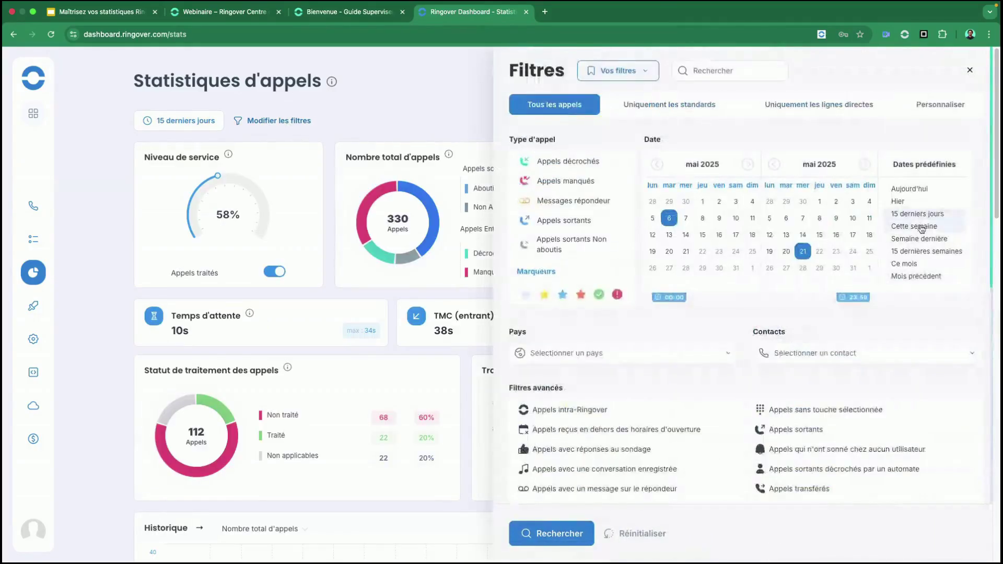
pyautogui.click(918, 226)
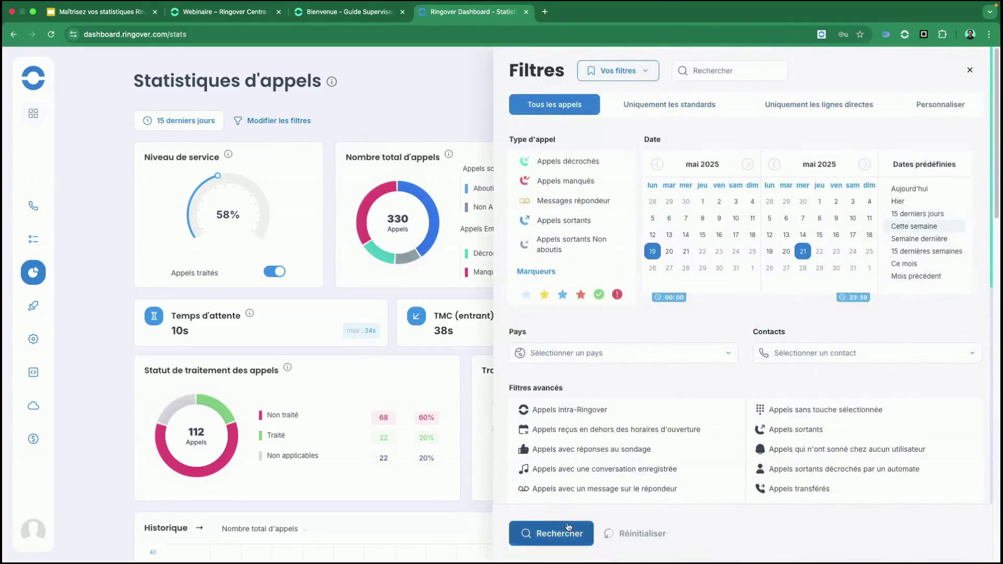
pyautogui.click(552, 533)
# - Restrict the call type filter to "Appels manqués" and display only the "Traités" ones
pyautogui.click(285, 127)
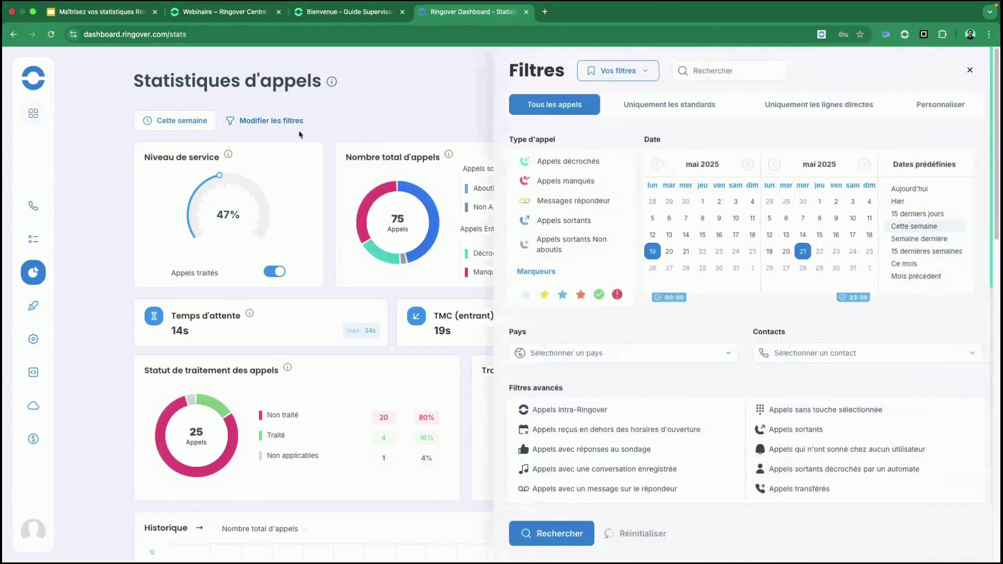
pyautogui.click(577, 188)
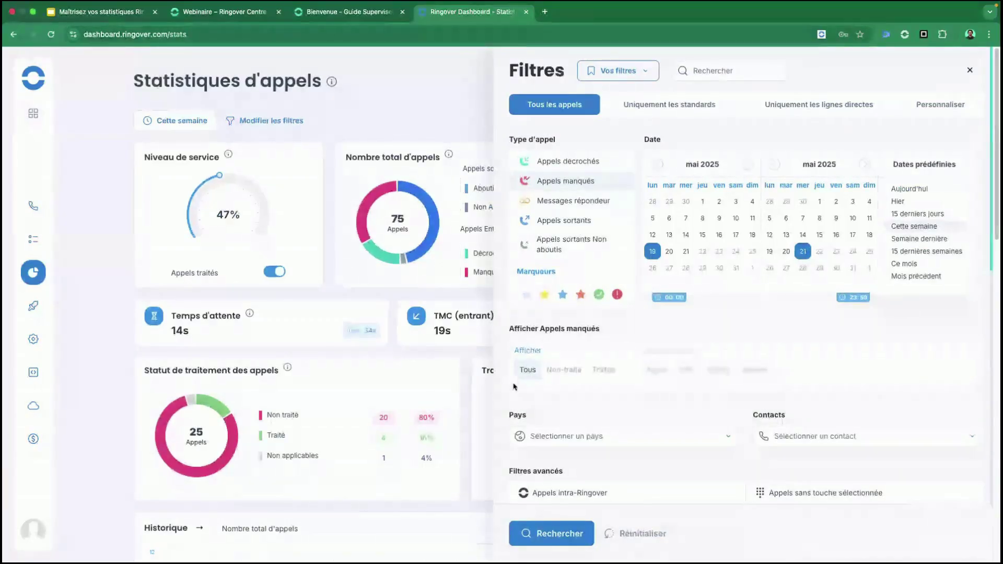
pyautogui.click(604, 370)
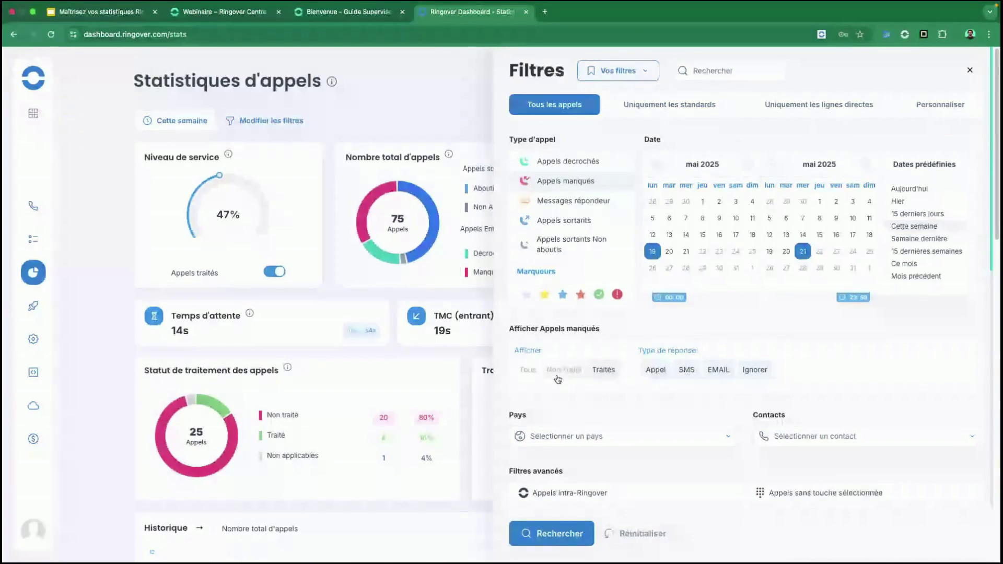
pyautogui.click(567, 183)
pyautogui.click(568, 179)
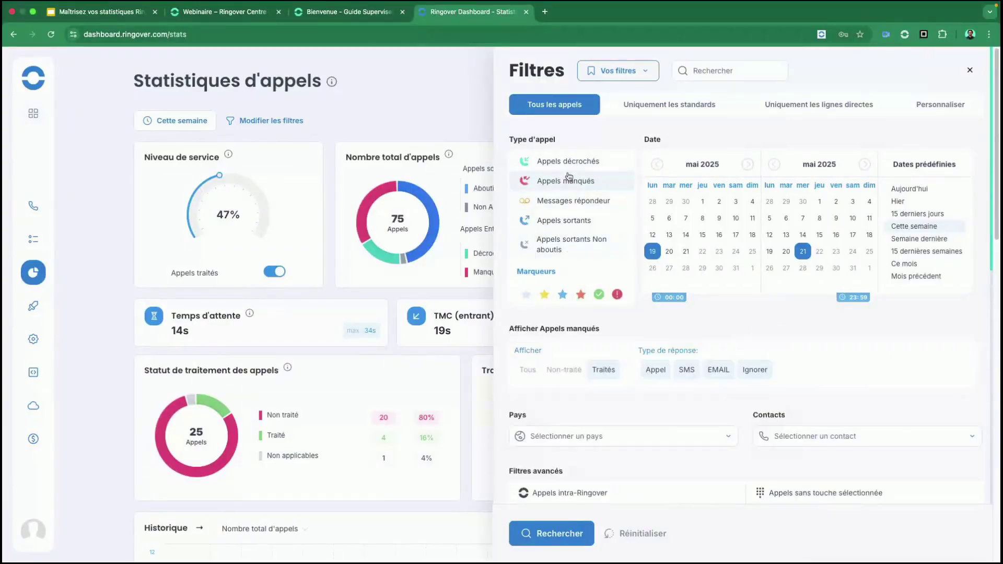
# - Try the "Non-traité", "Tous" and "Traités" display options for missed calls, settling on "Tous"
pyautogui.click(565, 370)
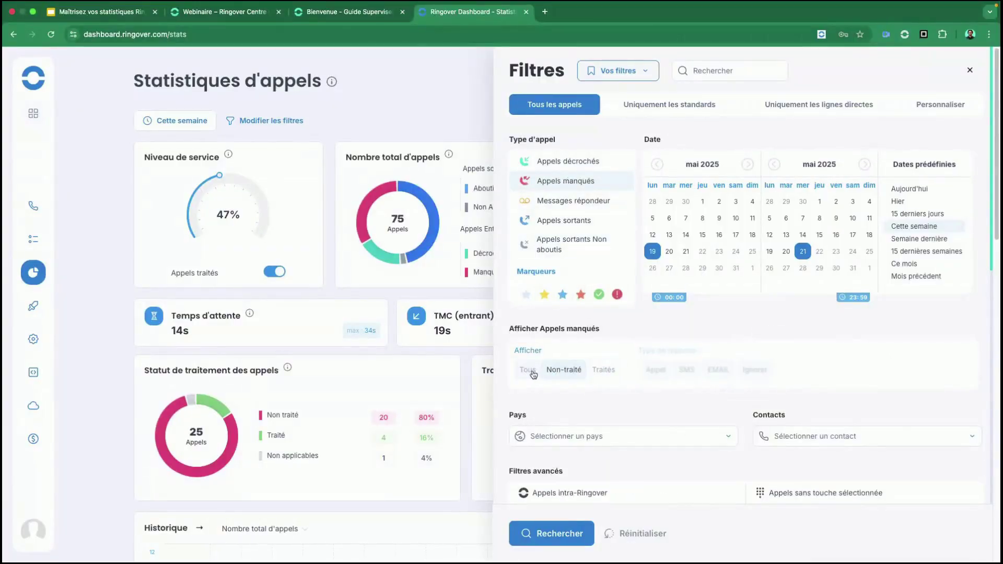
pyautogui.click(531, 372)
pyautogui.click(556, 372)
pyautogui.click(607, 372)
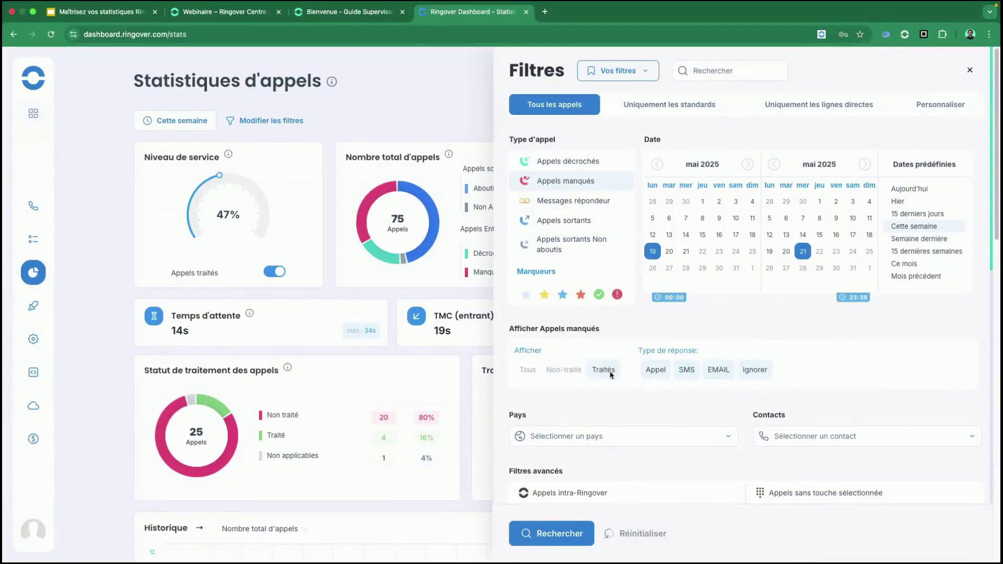
pyautogui.click(524, 371)
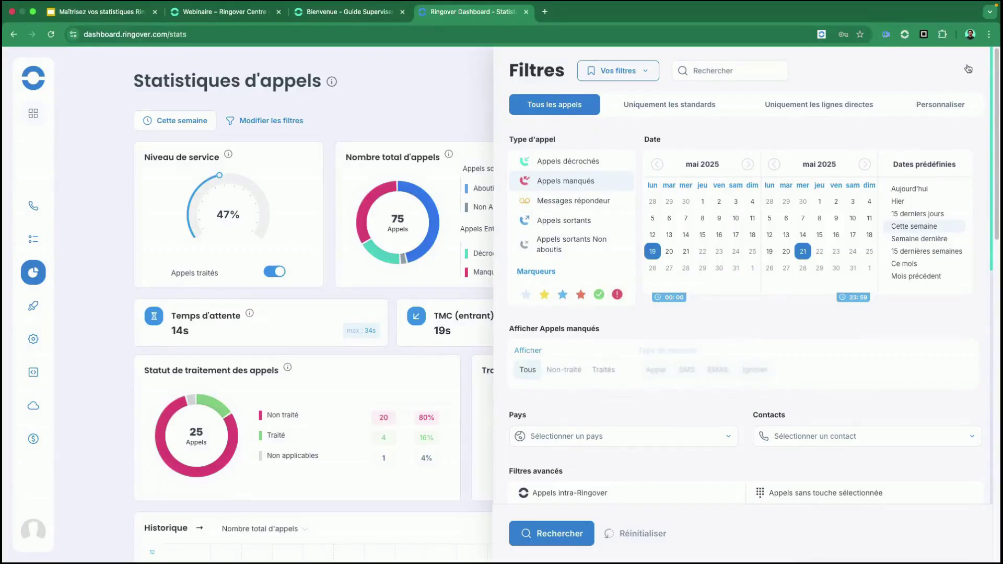
# - Try the "Uniquement les standards", "Uniquement les lignes directes" and "Personnaliser" filter scopes, and reset the filters
pyautogui.click(659, 109)
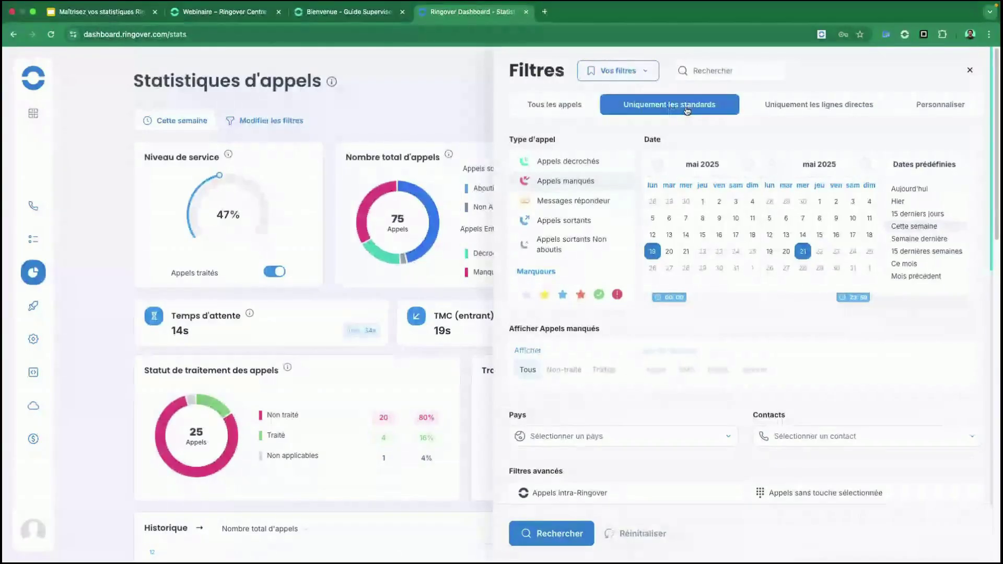
pyautogui.click(825, 104)
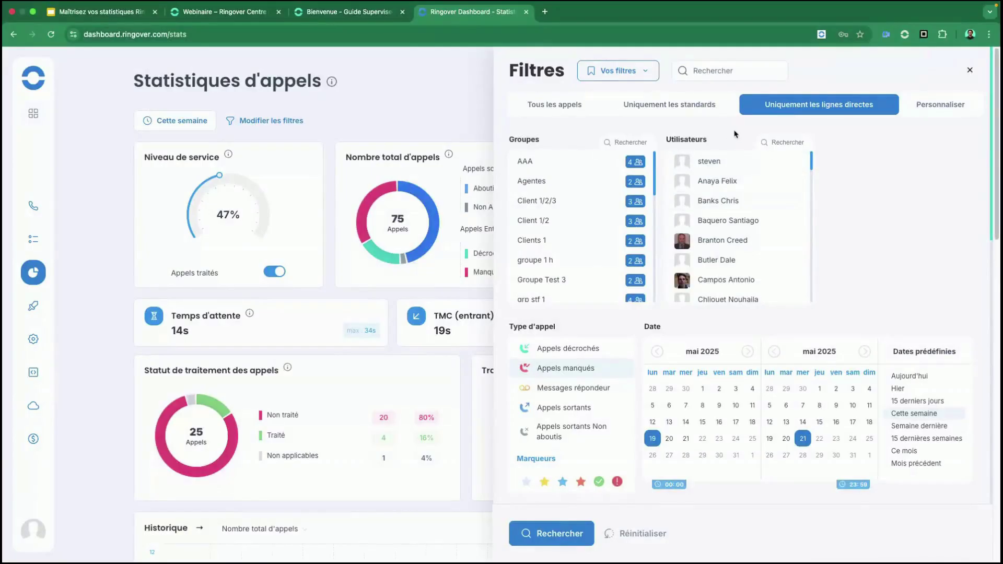
pyautogui.click(933, 115)
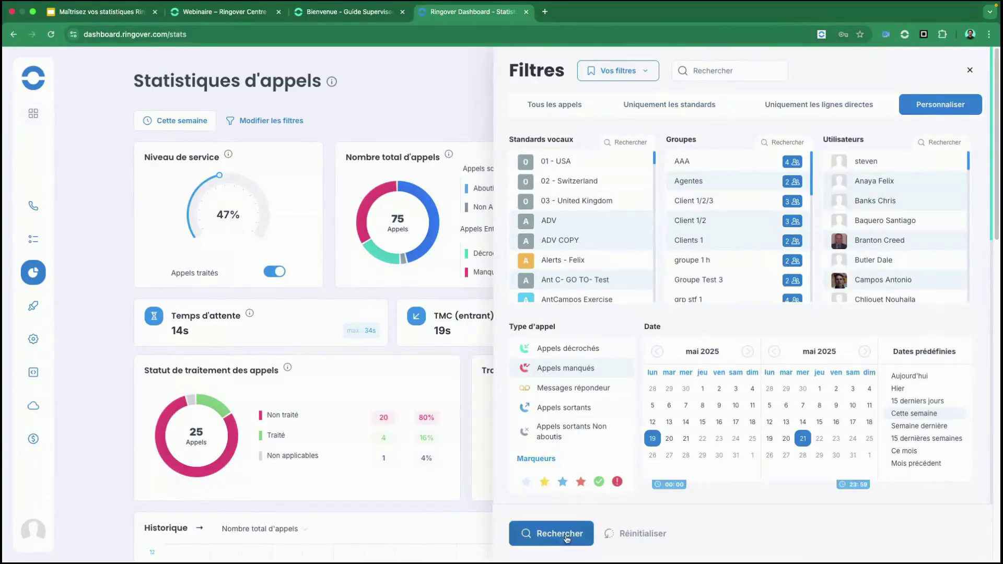
pyautogui.click(632, 534)
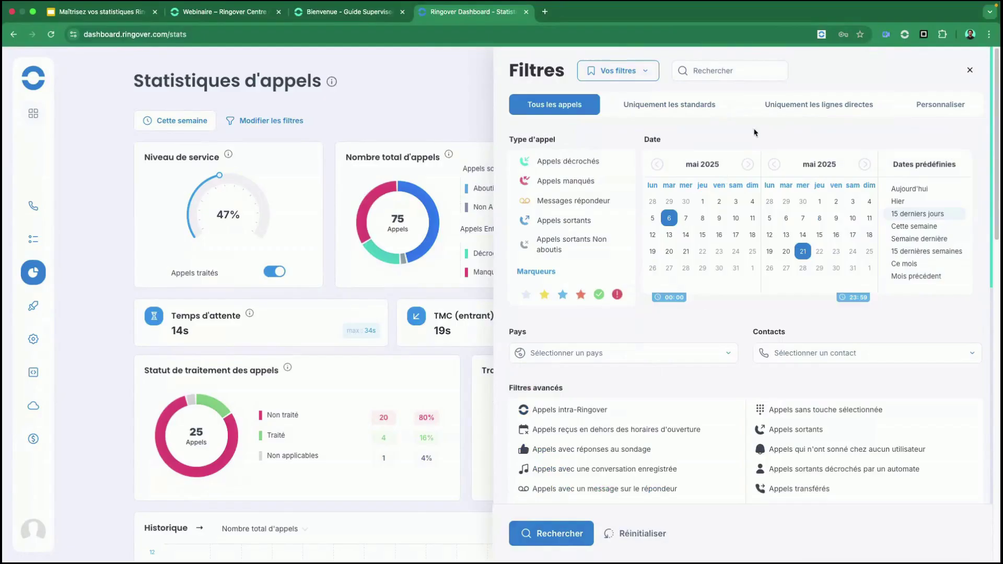
# - Filter the statistics with a "Personnaliser" scope limited to the "Example IVR" voice menu and apply it
pyautogui.click(916, 111)
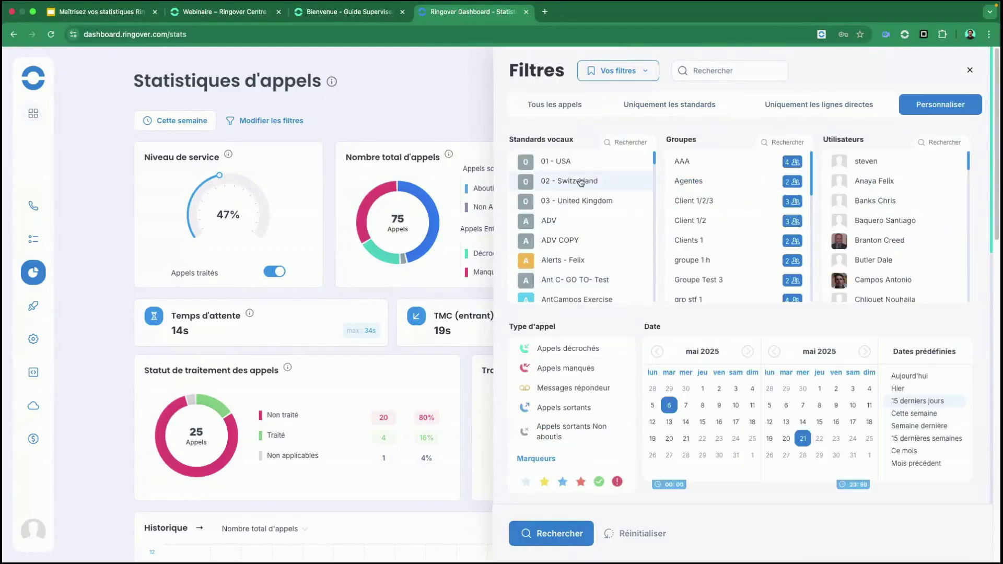
pyautogui.scroll(-4, 588, 227)
pyautogui.click(589, 207)
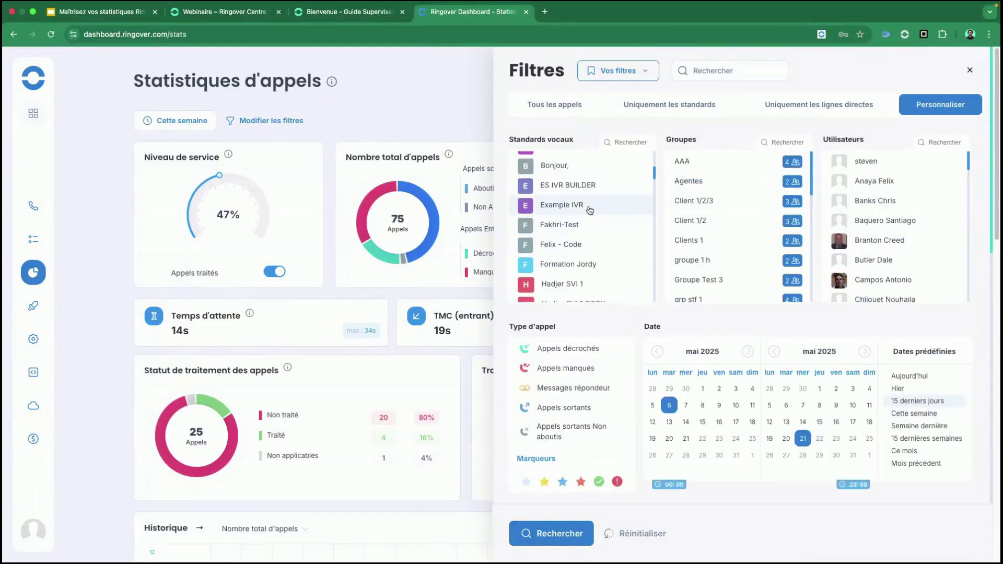
pyautogui.click(563, 535)
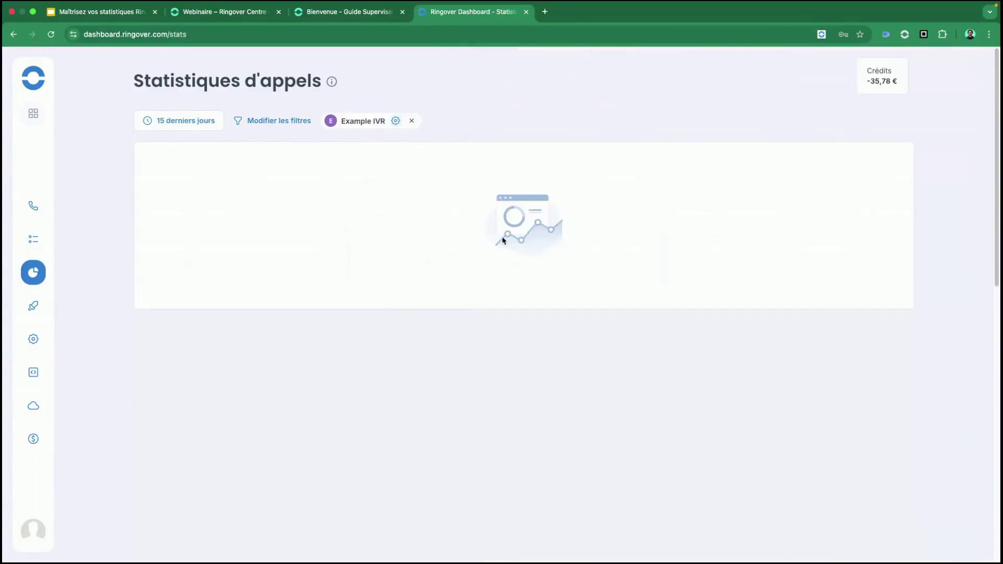
# - Expand the call-flow diagram of the "Example IVR" filter, collapse it and expand it again
pyautogui.click(396, 121)
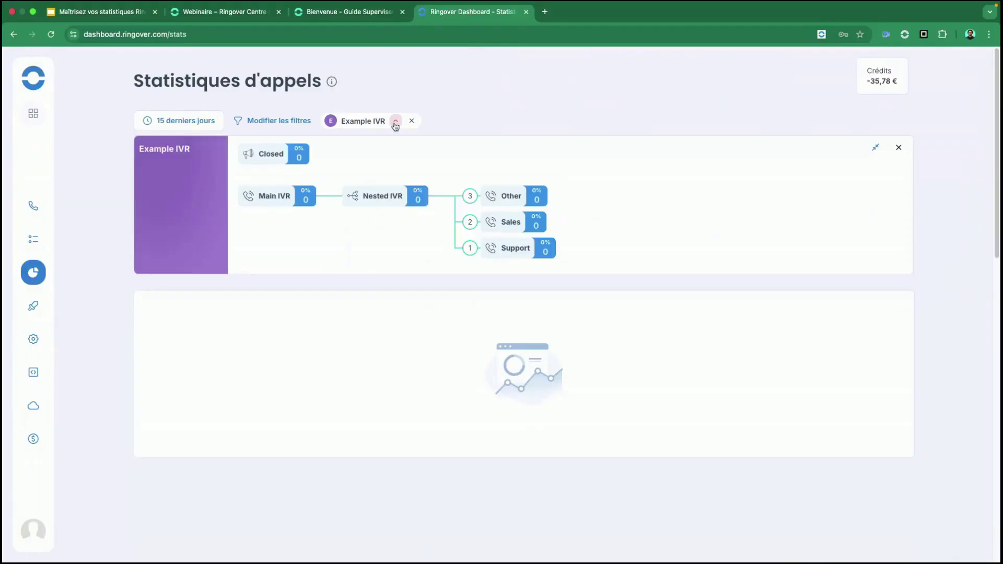
pyautogui.click(395, 125)
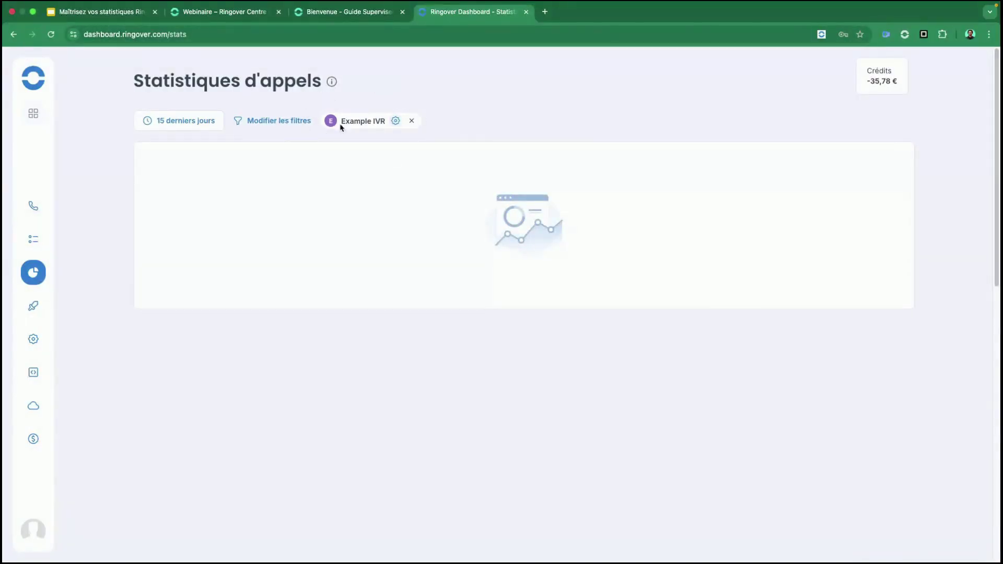
pyautogui.click(396, 122)
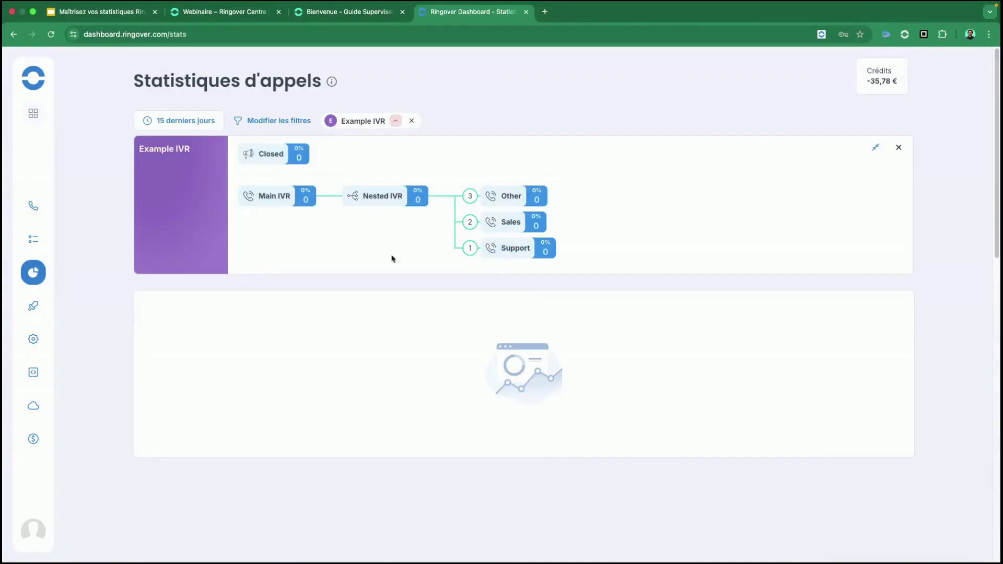
# - Try selecting the "Main IVR", "Nested IVR" and "Other" path in the call-flow diagram and clear it
pyautogui.click(267, 200)
pyautogui.click(362, 195)
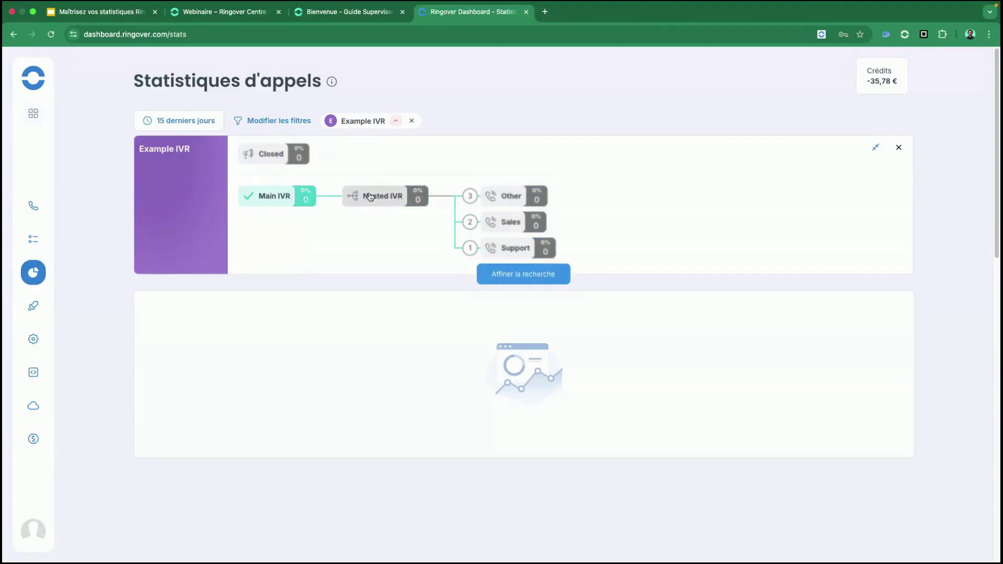
pyautogui.click(510, 201)
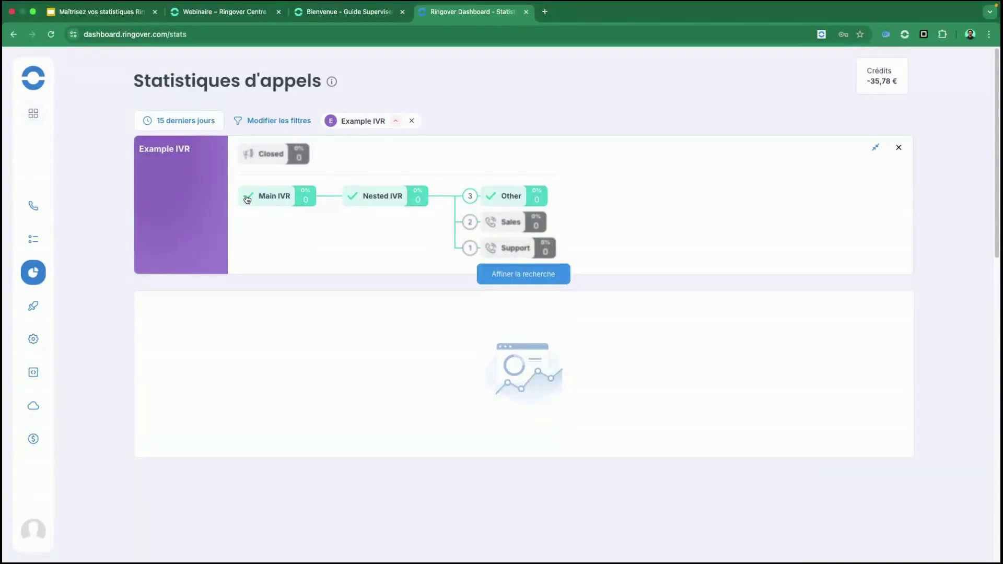
pyautogui.click(509, 197)
pyautogui.click(306, 201)
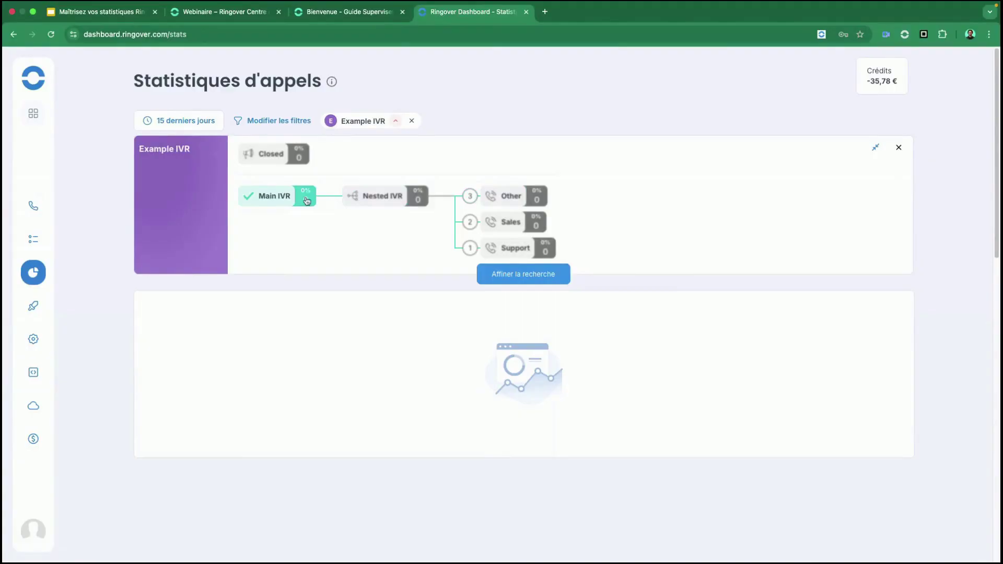
# - Refine the search to the "Support", "Nested IVR" and "Main IVR" path of the call-flow diagram
pyautogui.click(513, 249)
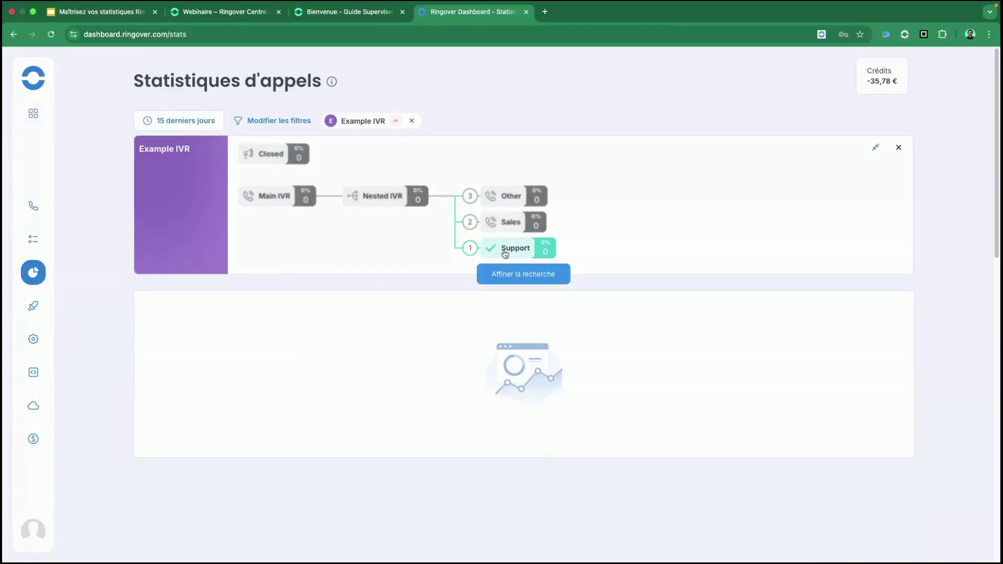
pyautogui.click(372, 194)
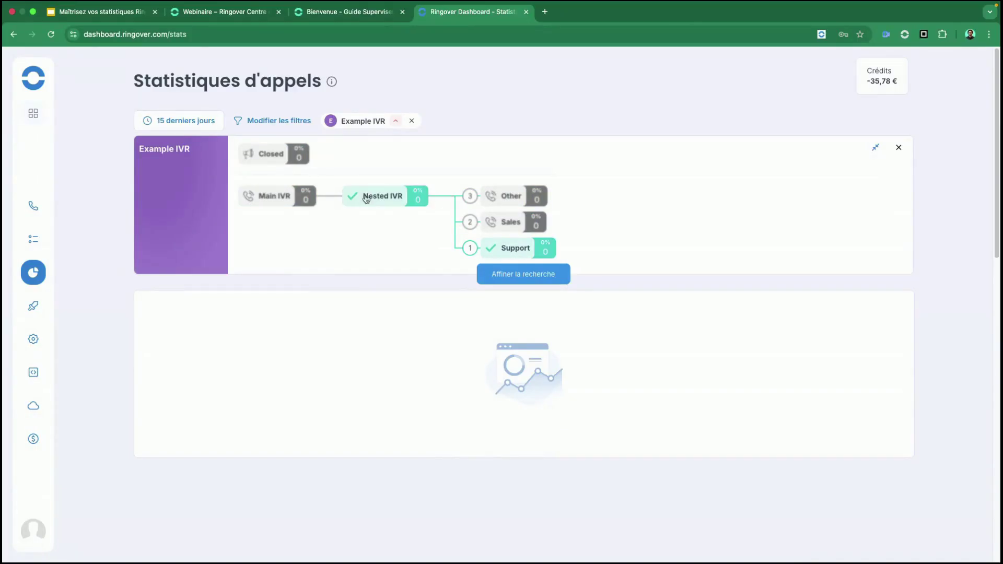
pyautogui.click(296, 202)
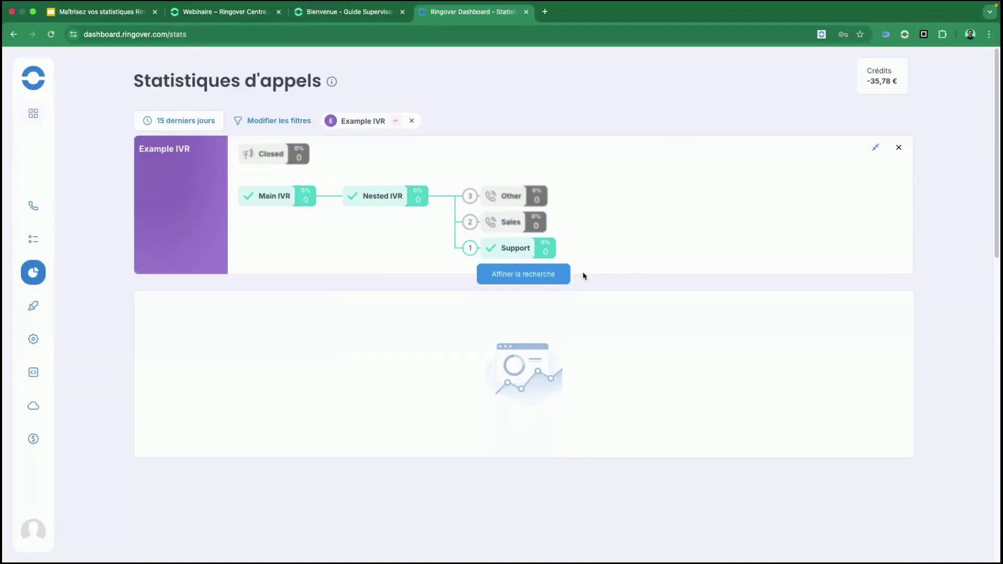
pyautogui.click(513, 277)
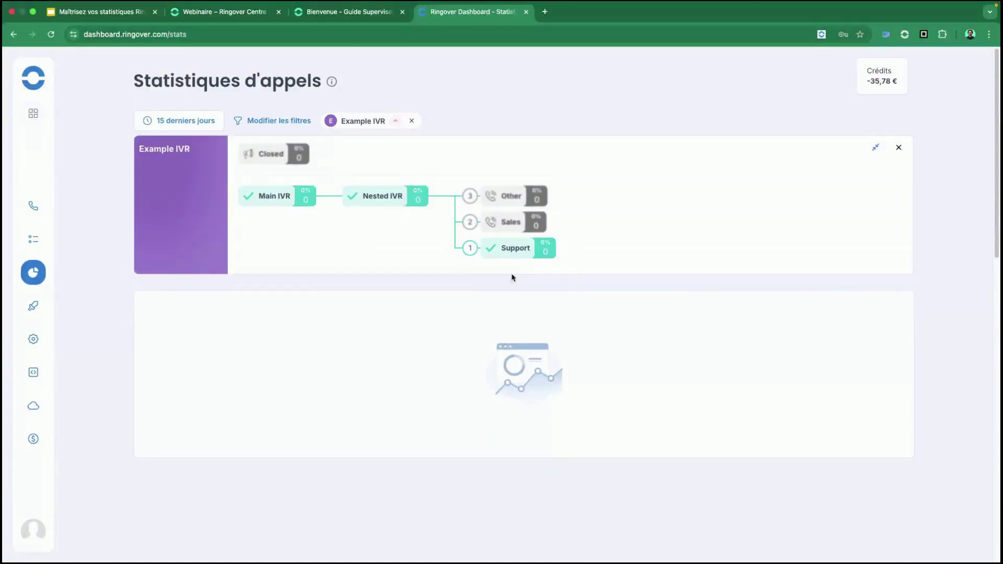
# - Remove the "Example IVR" filter and set the filter options to "Tous les appels" for "Cette semaine"
pyautogui.click(899, 150)
pyautogui.click(411, 122)
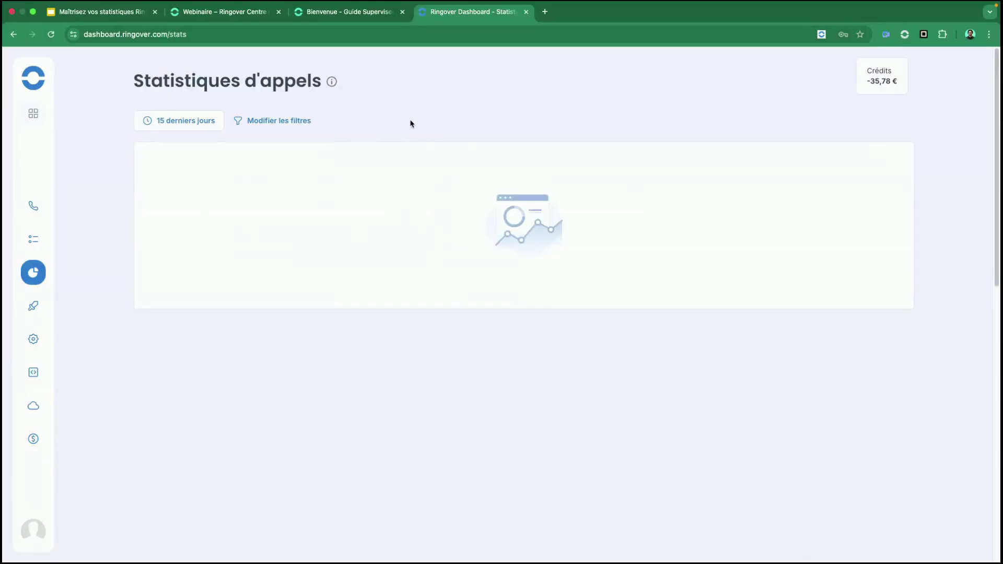
pyautogui.click(277, 122)
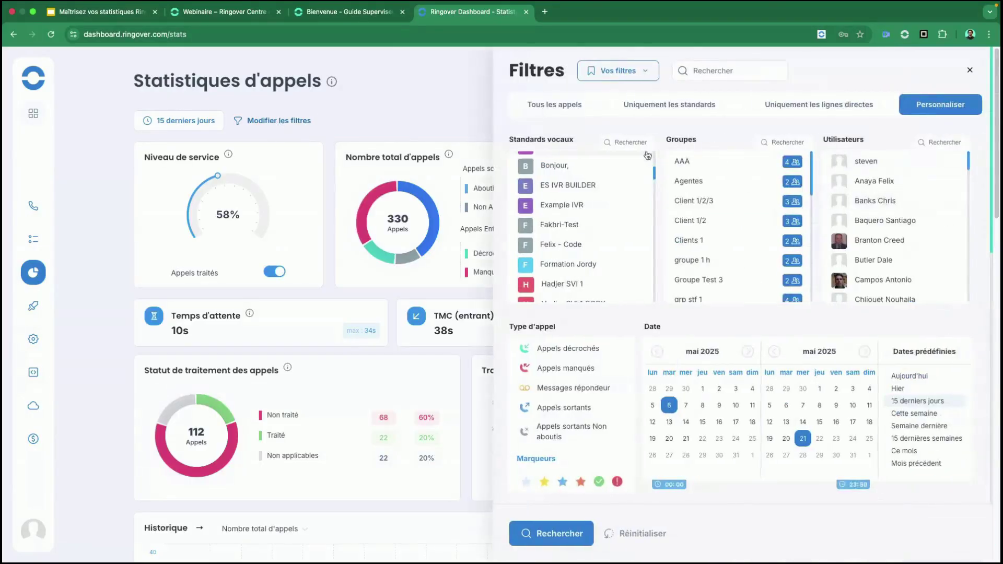
pyautogui.click(573, 106)
pyautogui.click(927, 226)
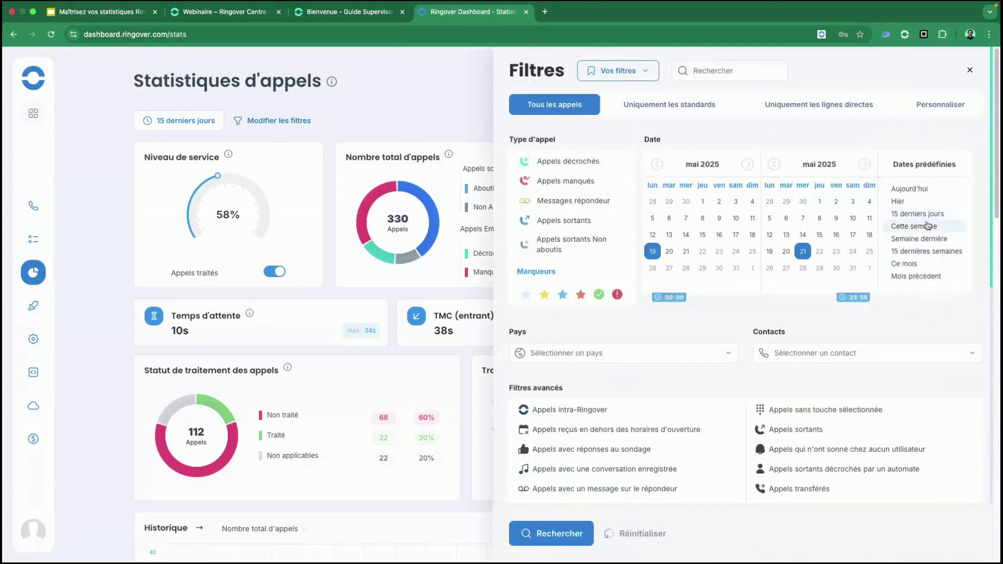
# - Run the search for this week's calls and compare the service level with and without "Appels traités", leaving the option enabled
pyautogui.click(554, 533)
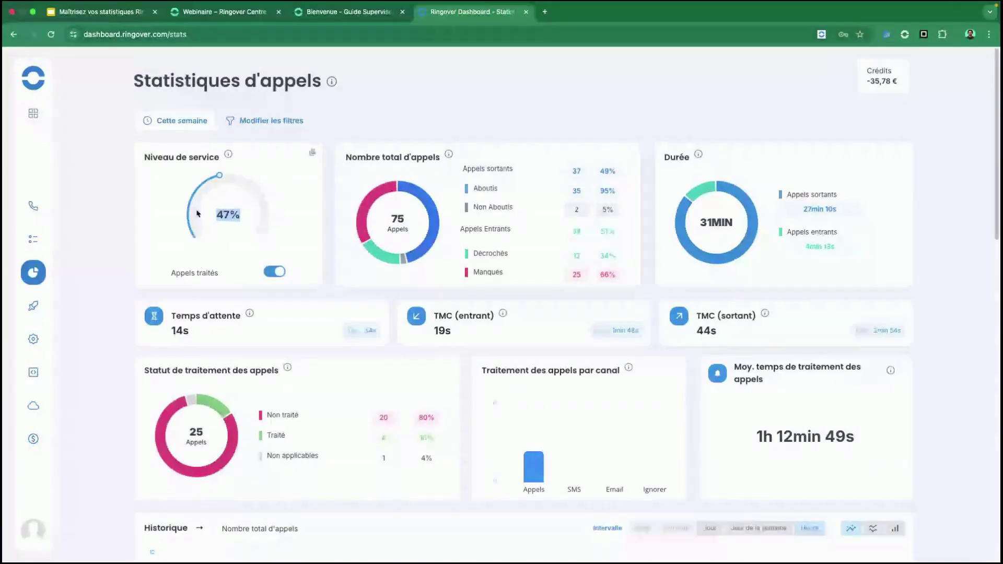
pyautogui.click(276, 271)
pyautogui.click(275, 273)
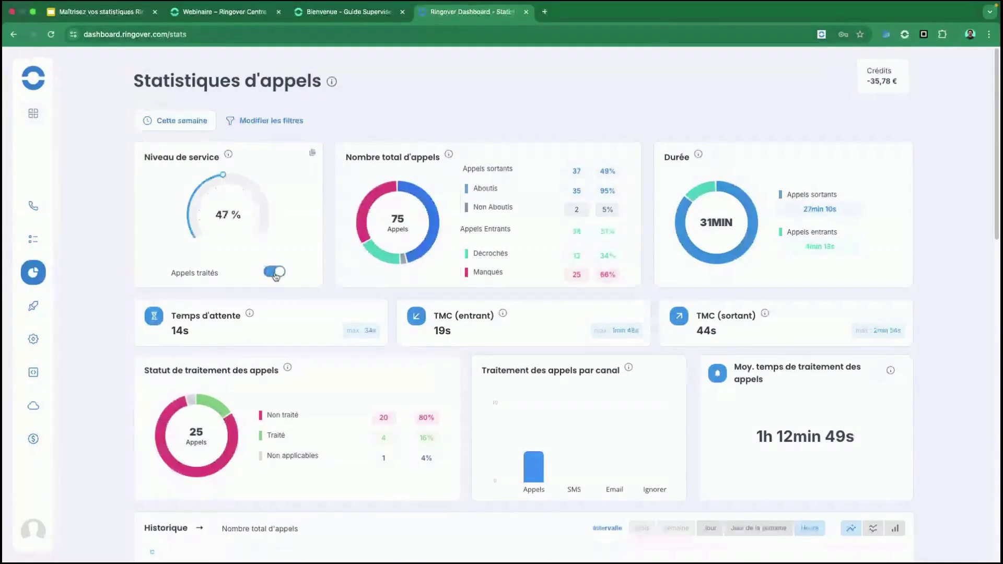
pyautogui.click(275, 273)
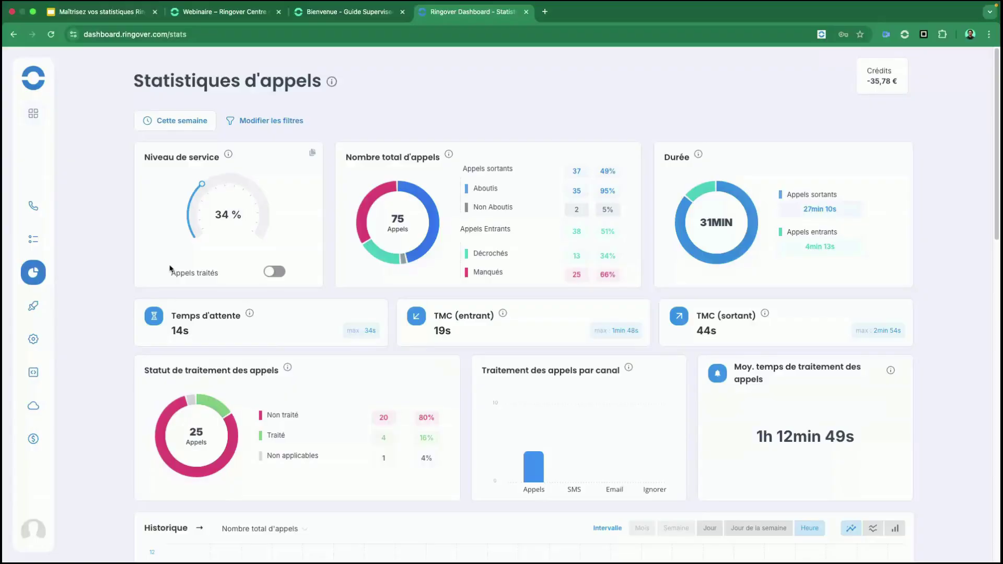
pyautogui.click(272, 272)
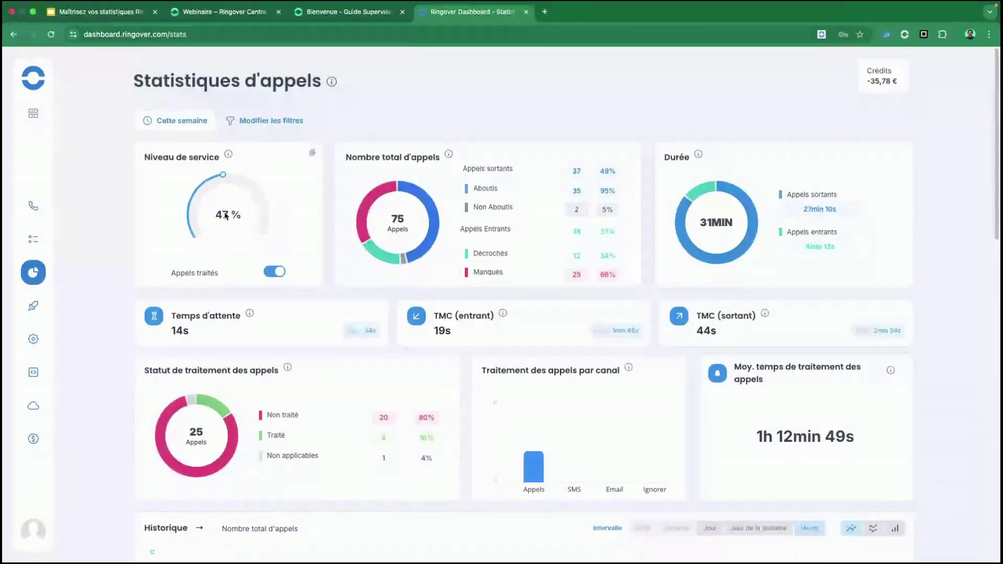
pyautogui.click(274, 272)
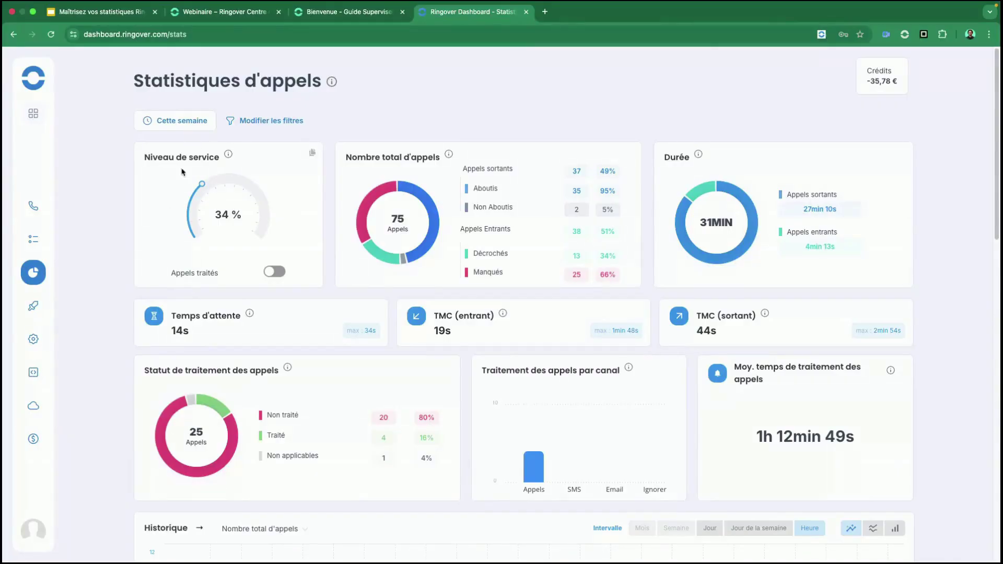
pyautogui.click(273, 272)
# - Examine the outgoing and incoming call breakdown in the "Nombre total d'appels" card
pyautogui.moveTo(352, 156); pyautogui.dragTo(440, 156)
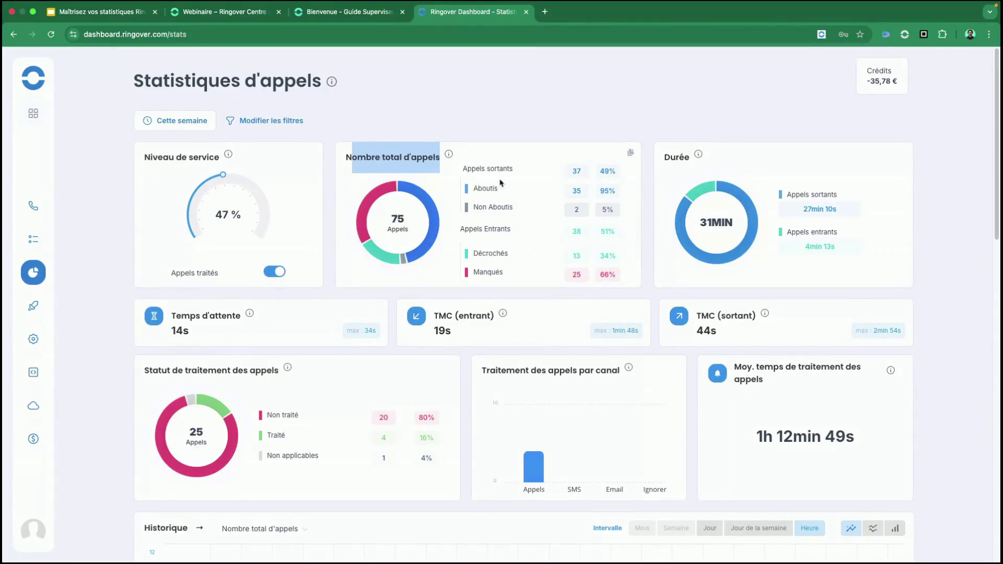
pyautogui.moveTo(468, 168); pyautogui.dragTo(614, 173)
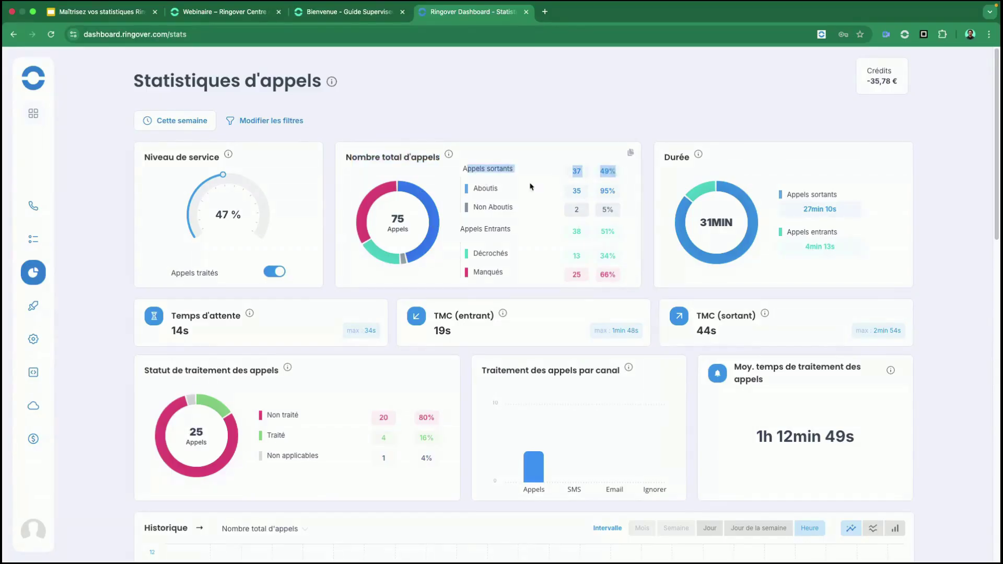
pyautogui.moveTo(474, 189); pyautogui.dragTo(617, 193)
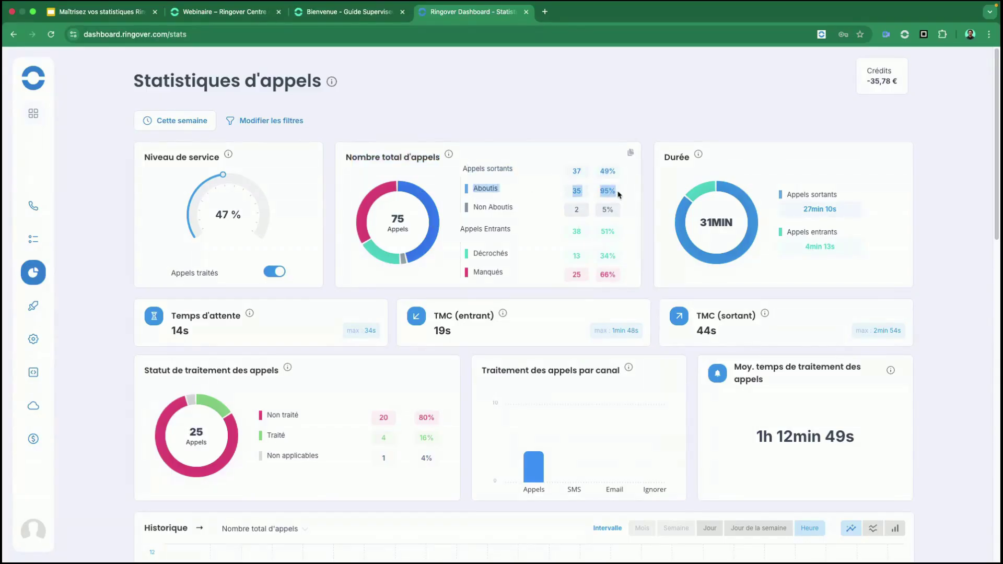
pyautogui.click(478, 207)
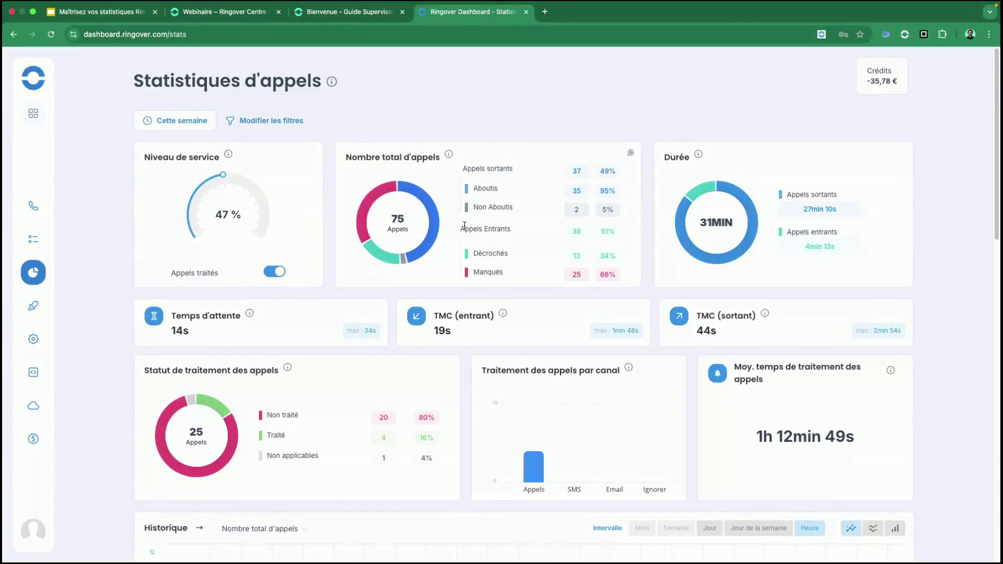
pyautogui.moveTo(460, 228); pyautogui.dragTo(531, 234)
pyautogui.moveTo(474, 256); pyautogui.dragTo(501, 275)
# - Open the call history and remove its missed-call and voicemail filters
pyautogui.click(500, 276)
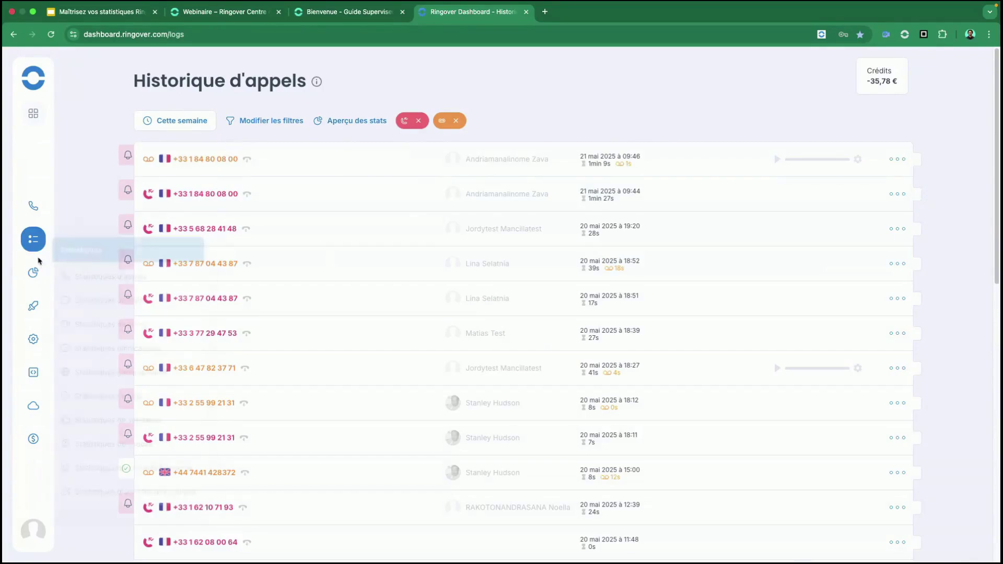
pyautogui.moveTo(133, 84); pyautogui.dragTo(326, 84)
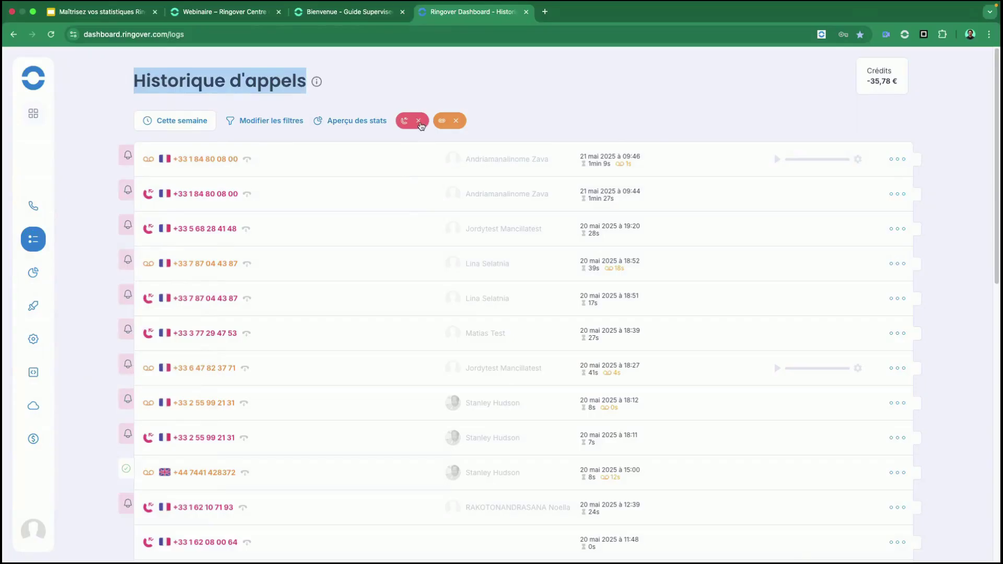
pyautogui.click(418, 121)
pyautogui.click(420, 123)
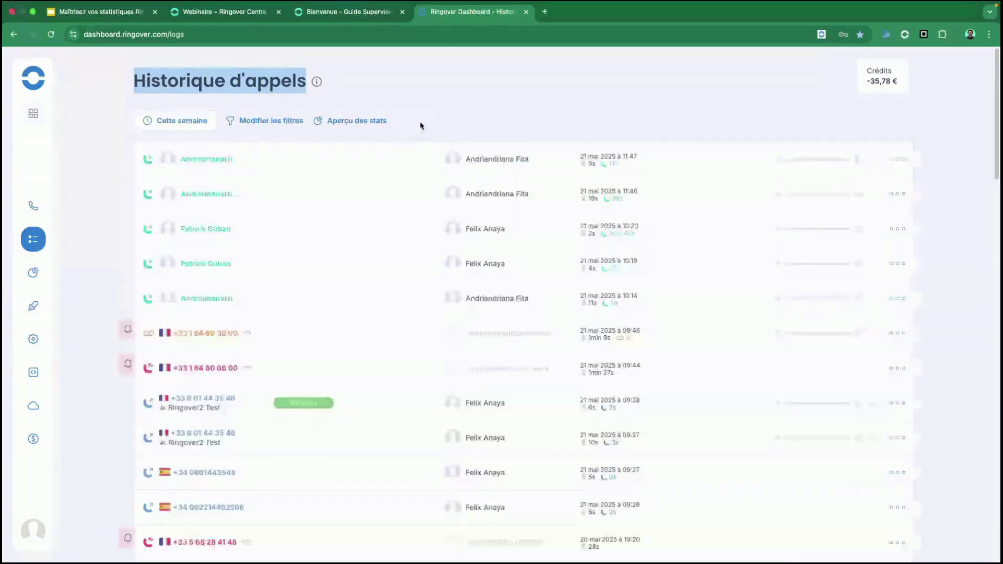
# - View the "Activité" page and return to the call statistics page
pyautogui.click(46, 207)
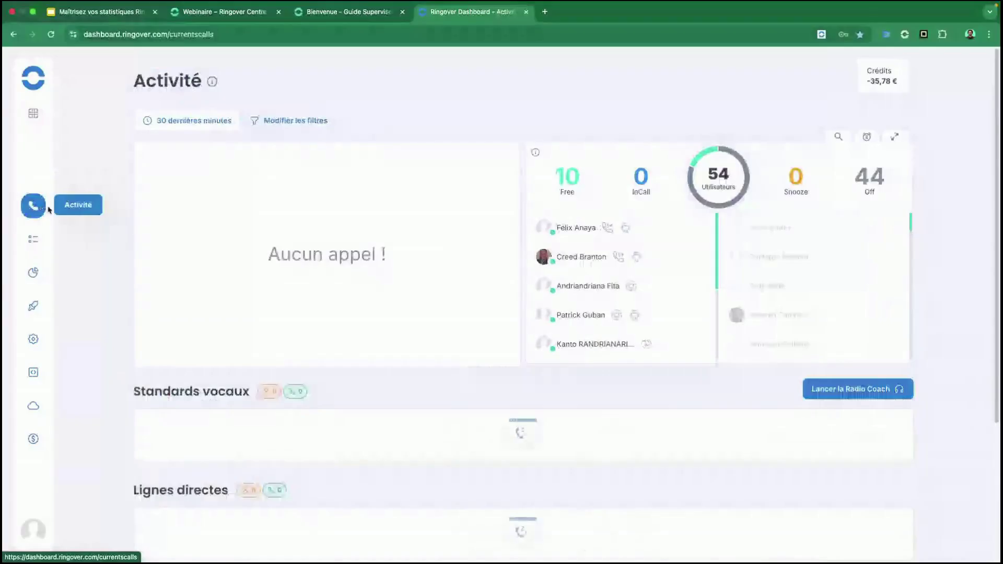
pyautogui.moveTo(41, 270)
pyautogui.click(84, 275)
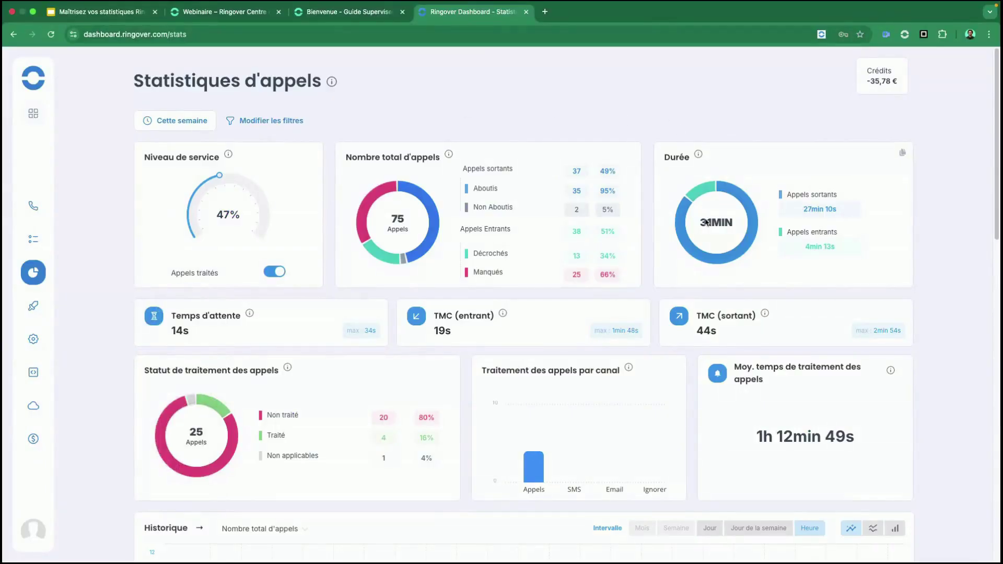
# - Examine the total, outgoing and incoming call durations in the "Durée" card
pyautogui.moveTo(699, 222); pyautogui.dragTo(743, 224)
pyautogui.moveTo(781, 196); pyautogui.dragTo(834, 196)
pyautogui.moveTo(793, 211); pyautogui.dragTo(859, 218)
pyautogui.moveTo(799, 250); pyautogui.dragTo(838, 250)
# - Examine the average and maximum waiting times in the "Temps d'attente" card
pyautogui.moveTo(171, 315); pyautogui.dragTo(240, 317)
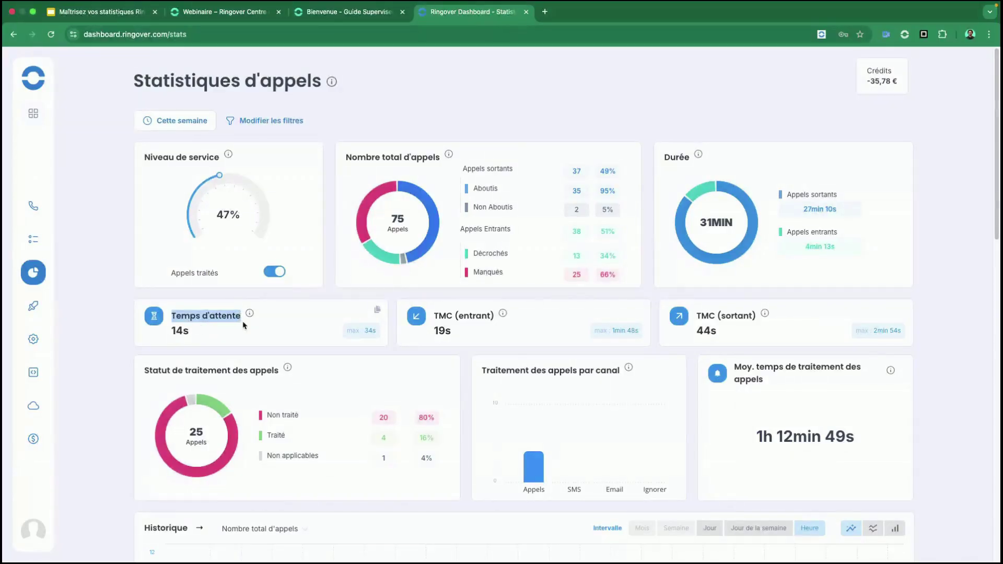
pyautogui.click(347, 328)
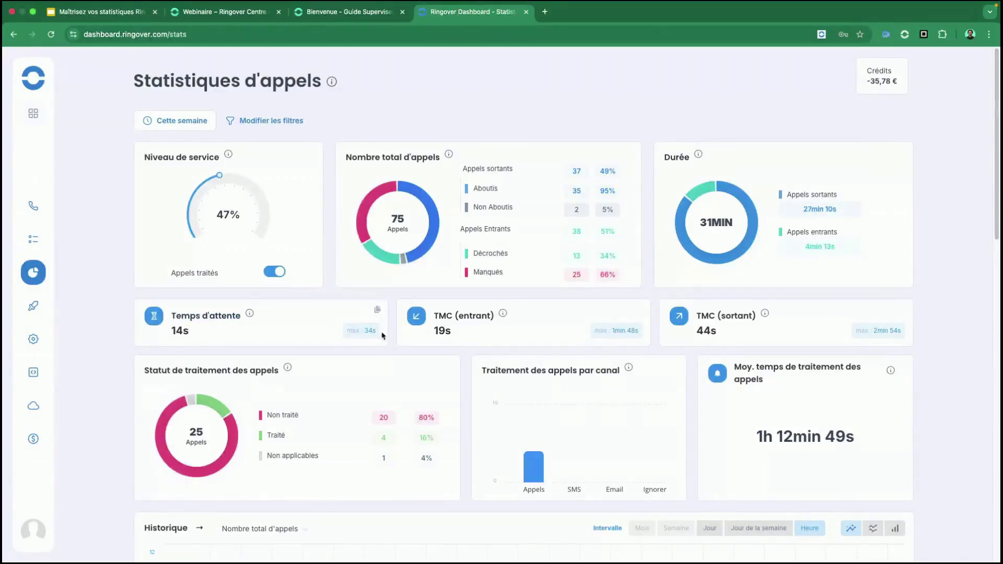
pyautogui.moveTo(347, 331); pyautogui.dragTo(372, 331)
pyautogui.click(354, 331)
pyautogui.moveTo(347, 331); pyautogui.dragTo(376, 336)
# - Compare the "TMC (entrant)" and "TMC (sortant)" cards and check the incoming maximum
pyautogui.moveTo(434, 316); pyautogui.dragTo(462, 317)
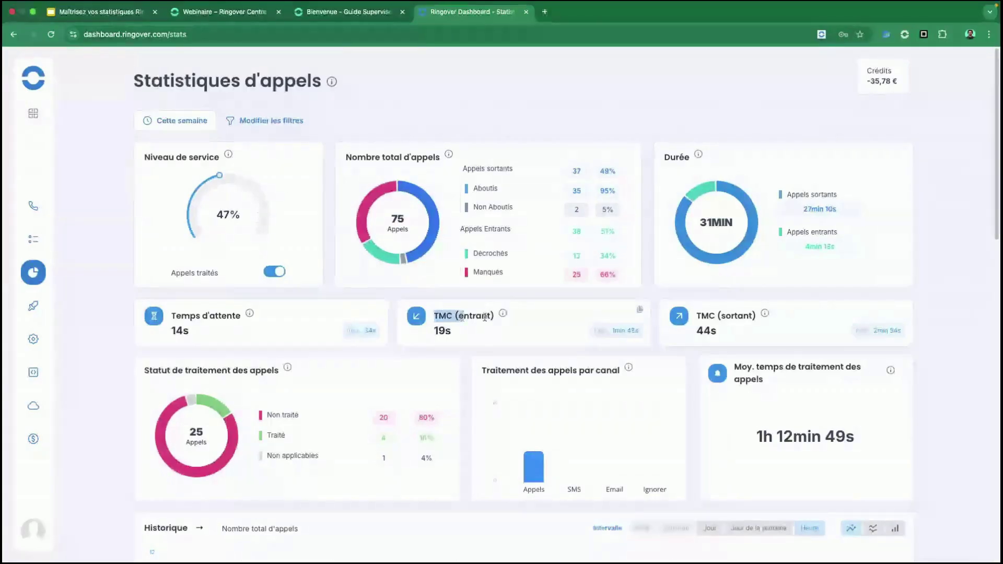
pyautogui.moveTo(697, 315); pyautogui.dragTo(754, 315)
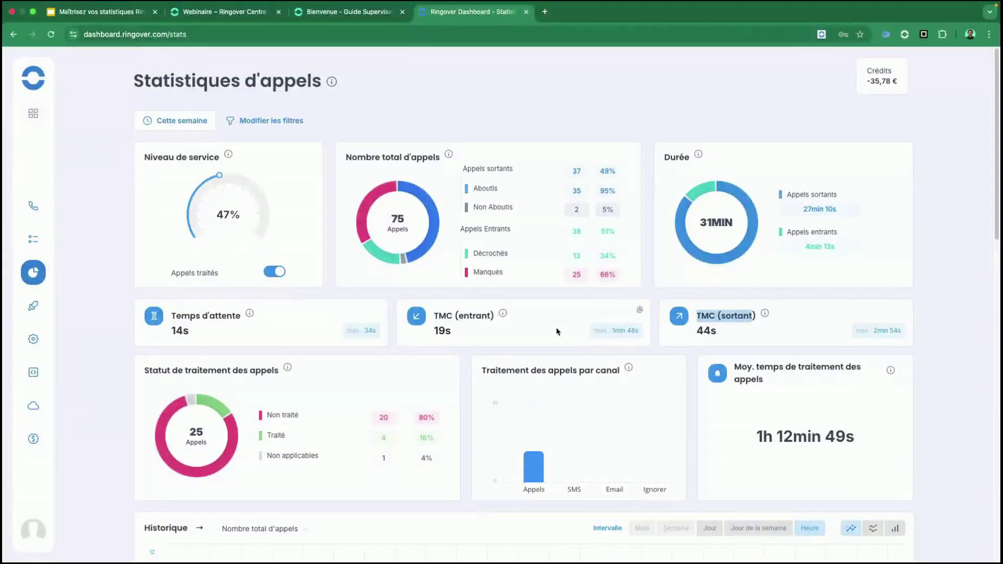
pyautogui.moveTo(594, 331); pyautogui.dragTo(639, 333)
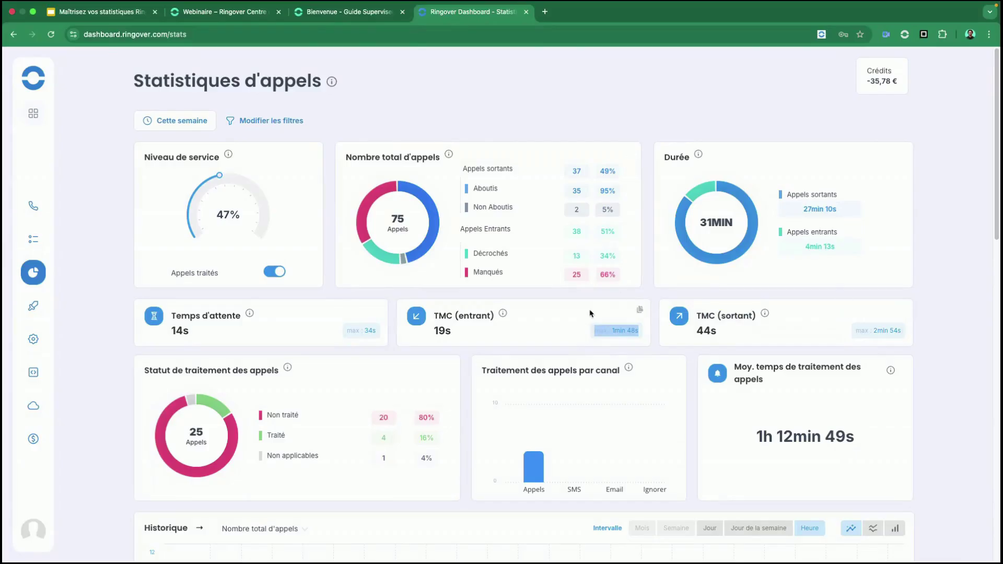
pyautogui.click(99, 261)
# - Examine the "Non traité", "Traité" and "Non applicables" figures in the "Statut de traitement des appels" card
pyautogui.scroll(-3, 92, 314)
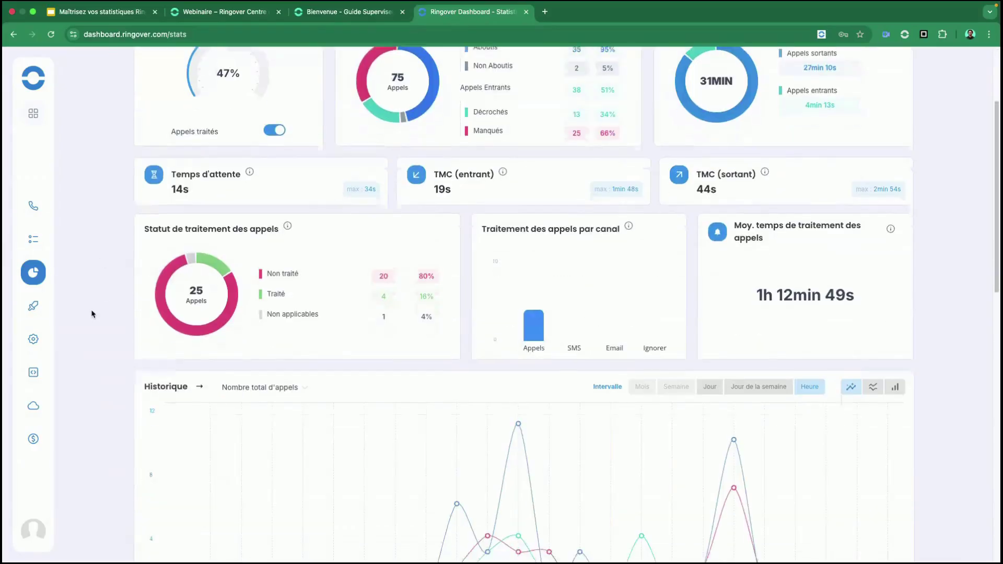
pyautogui.moveTo(145, 230); pyautogui.dragTo(151, 255)
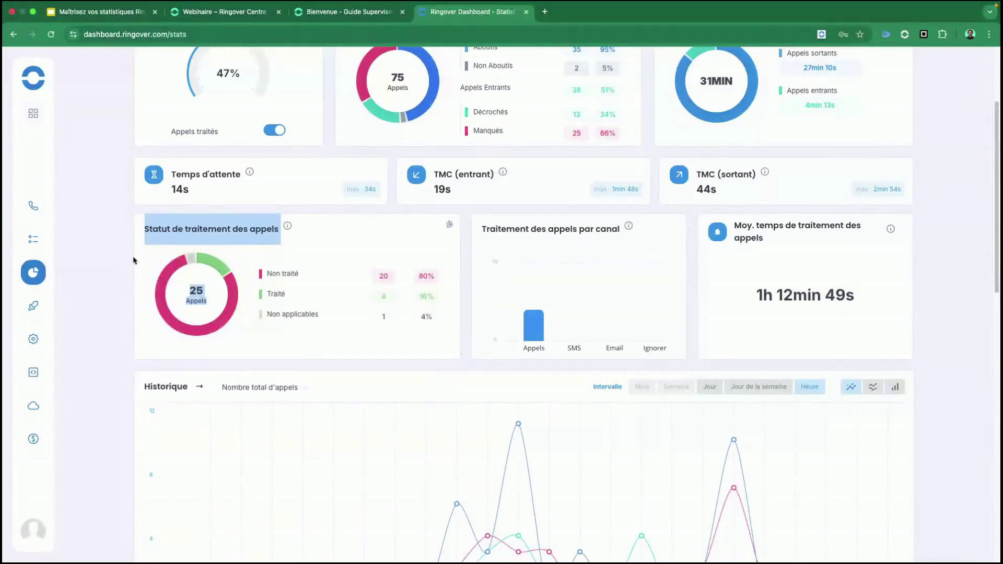
pyautogui.scroll(1, 133, 260)
pyautogui.click(121, 288)
pyautogui.moveTo(187, 324); pyautogui.dragTo(212, 333)
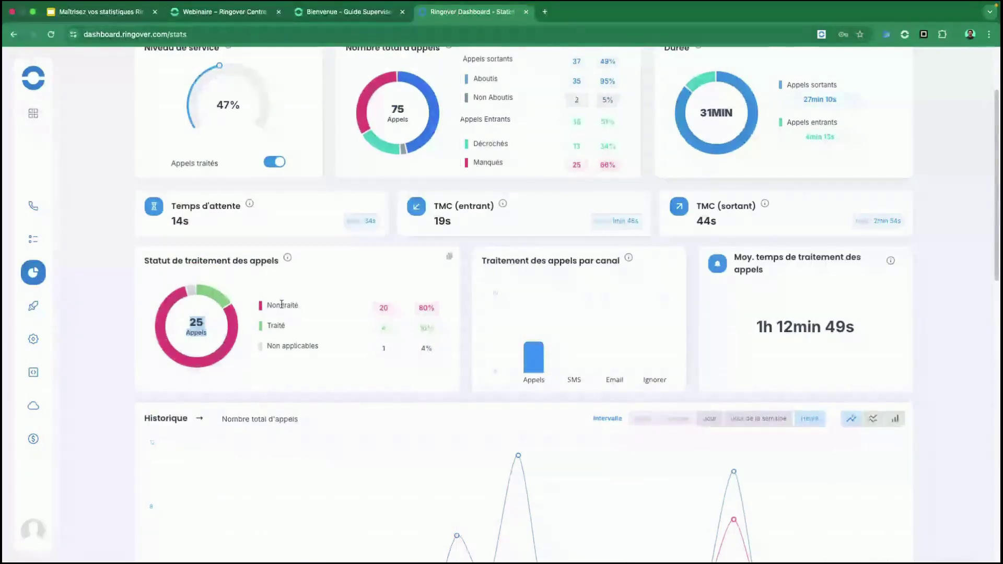
pyautogui.moveTo(266, 307); pyautogui.dragTo(410, 309)
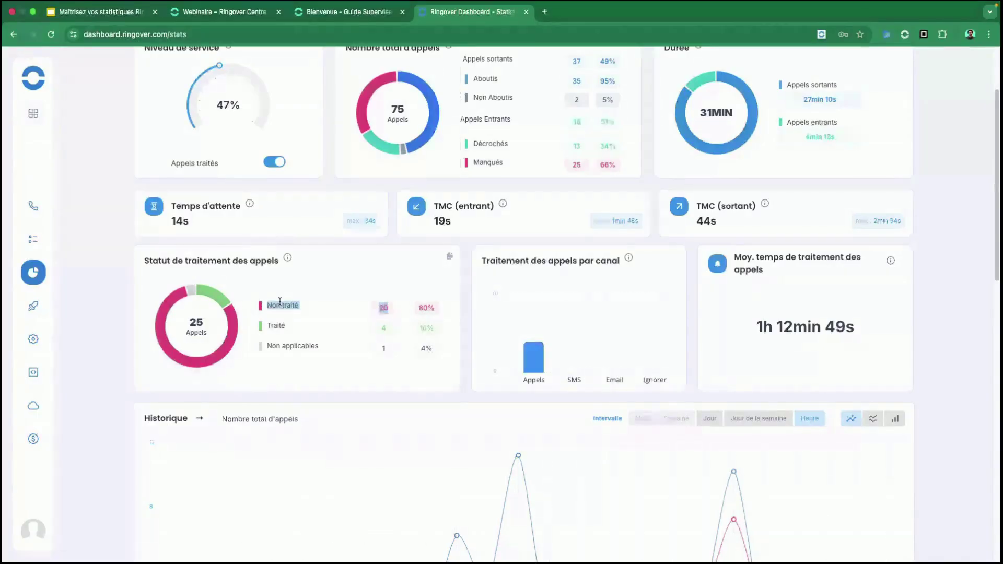
pyautogui.click(274, 321)
pyautogui.moveTo(267, 325); pyautogui.dragTo(305, 331)
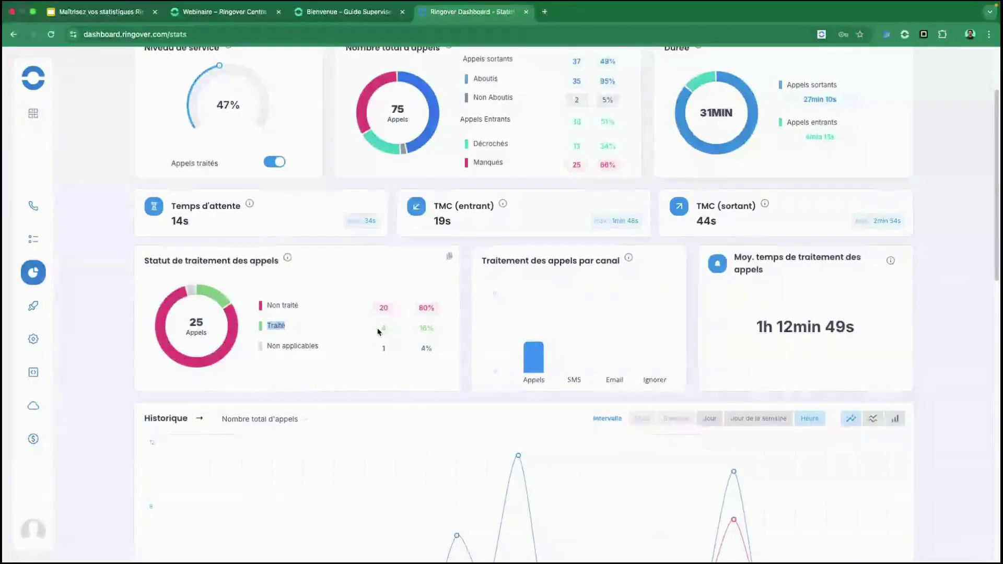
pyautogui.click(265, 350)
pyautogui.moveTo(265, 350); pyautogui.dragTo(318, 346)
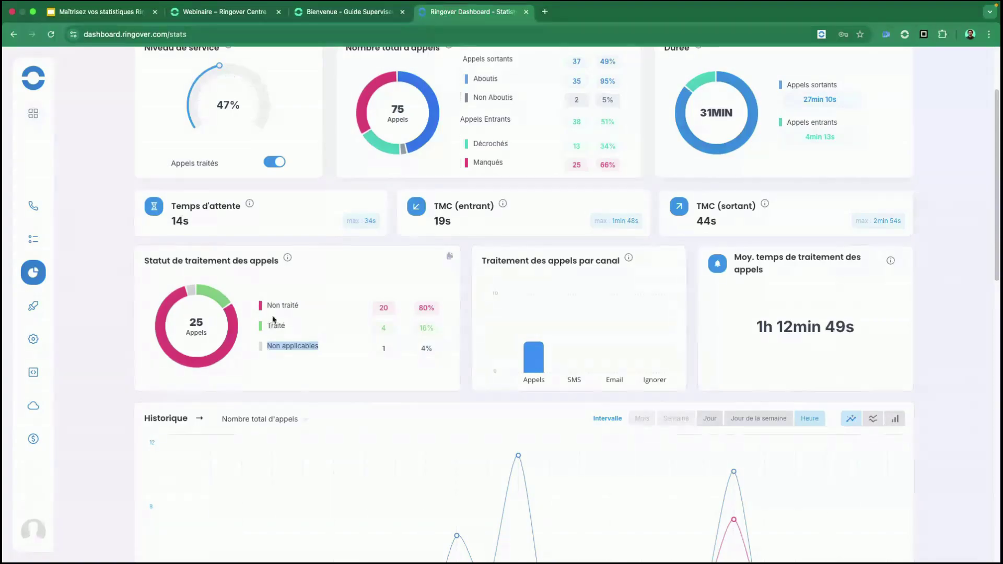
pyautogui.moveTo(267, 346); pyautogui.dragTo(323, 354)
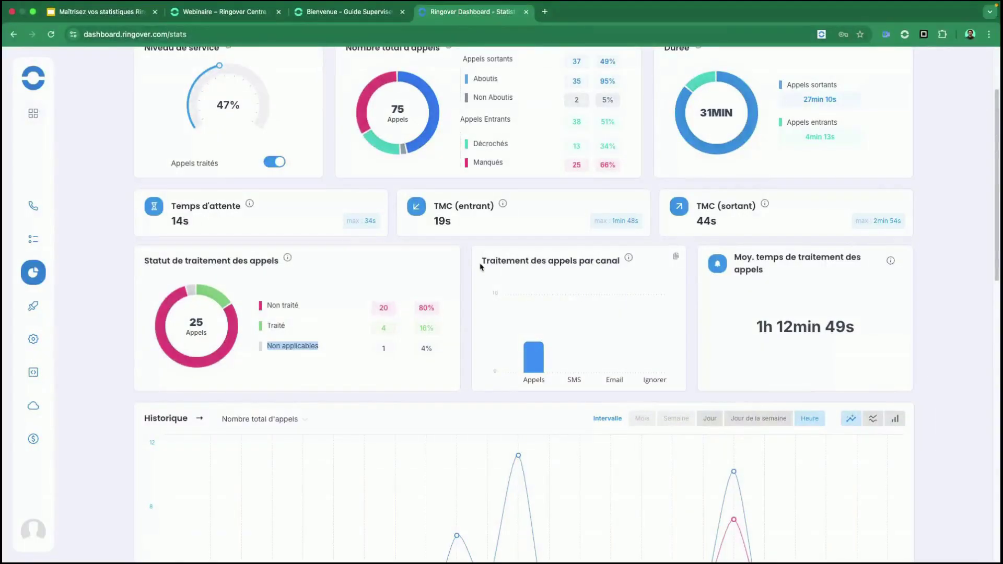
# - Examine the call handling per channel and the average call handling time cards
pyautogui.moveTo(481, 266); pyautogui.dragTo(616, 265)
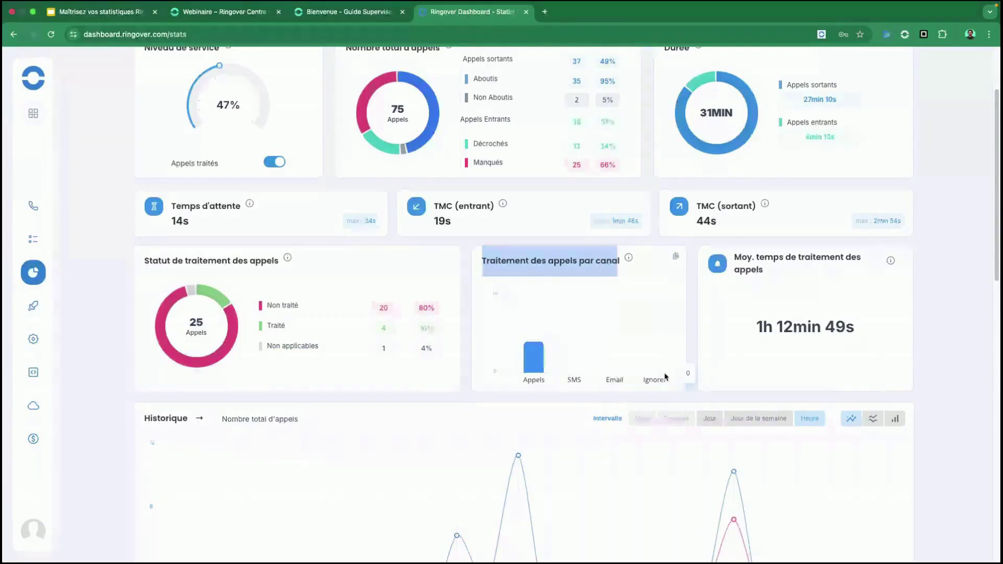
pyautogui.moveTo(734, 256); pyautogui.dragTo(807, 280)
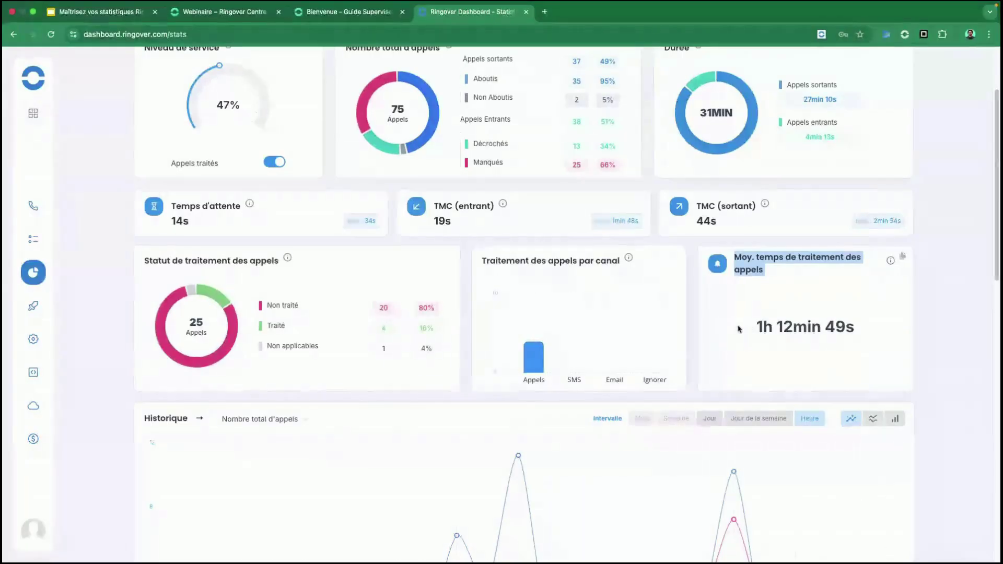
pyautogui.moveTo(741, 328); pyautogui.dragTo(857, 327)
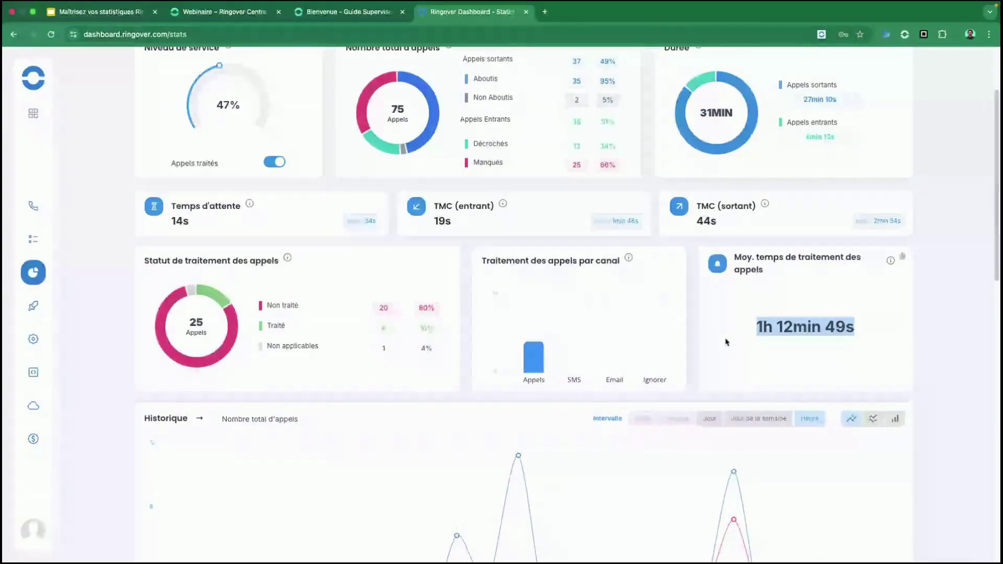
pyautogui.click(98, 300)
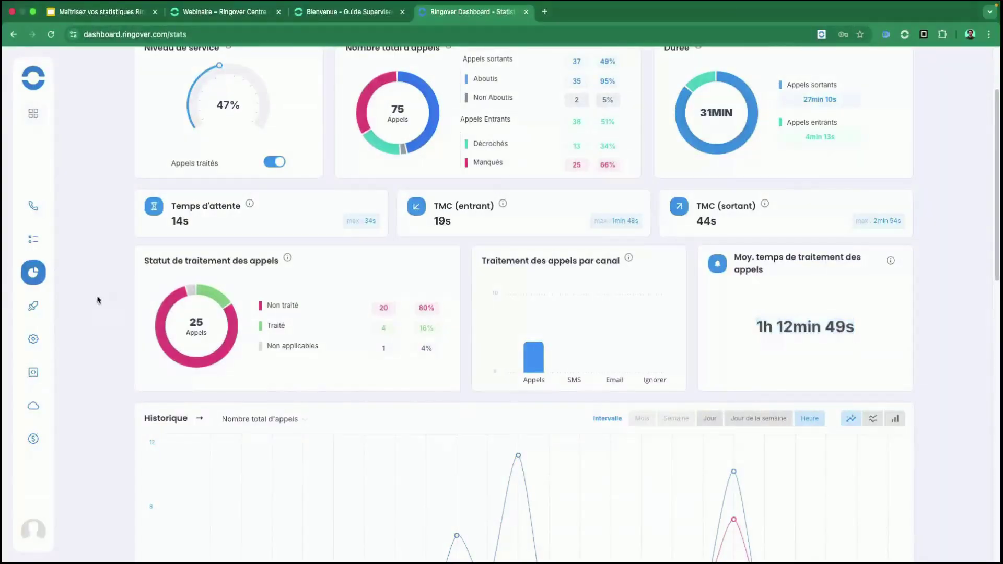
# - Filter the statistics to "Uniquement les standards" and highlight the contents of the "Appels manqués" card
pyautogui.scroll(2, 104, 309)
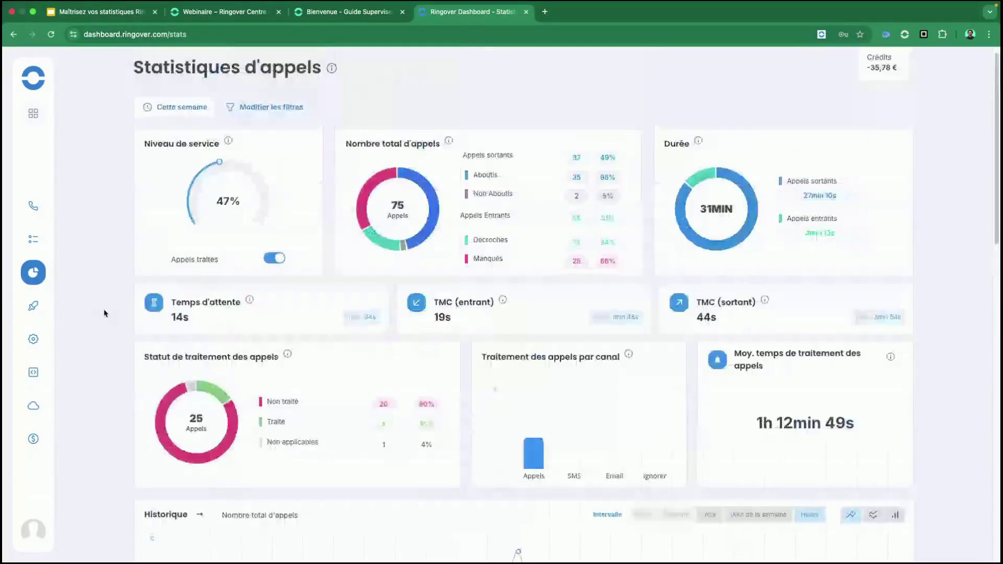
pyautogui.scroll(-3, 104, 309)
pyautogui.scroll(3, 136, 375)
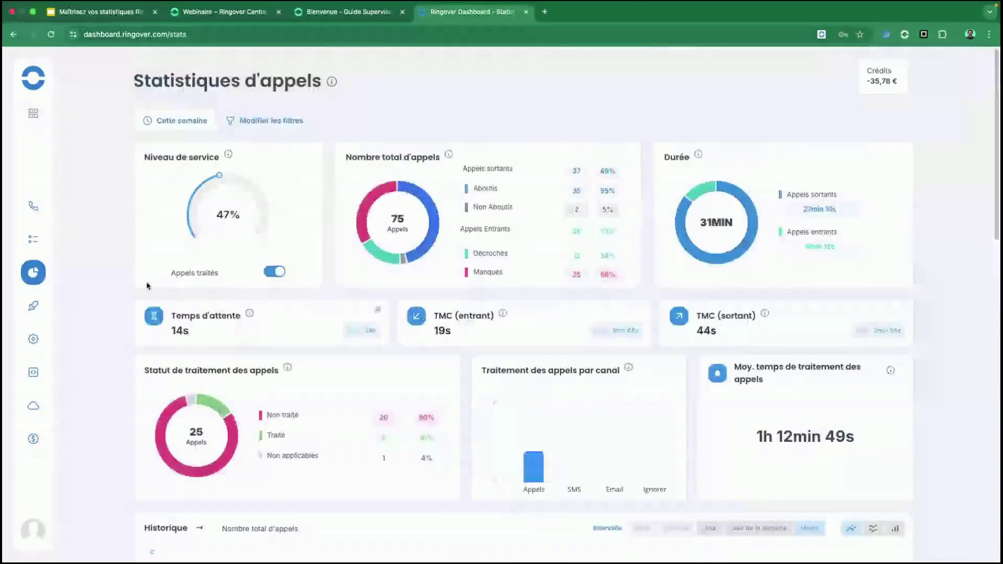
pyautogui.click(261, 121)
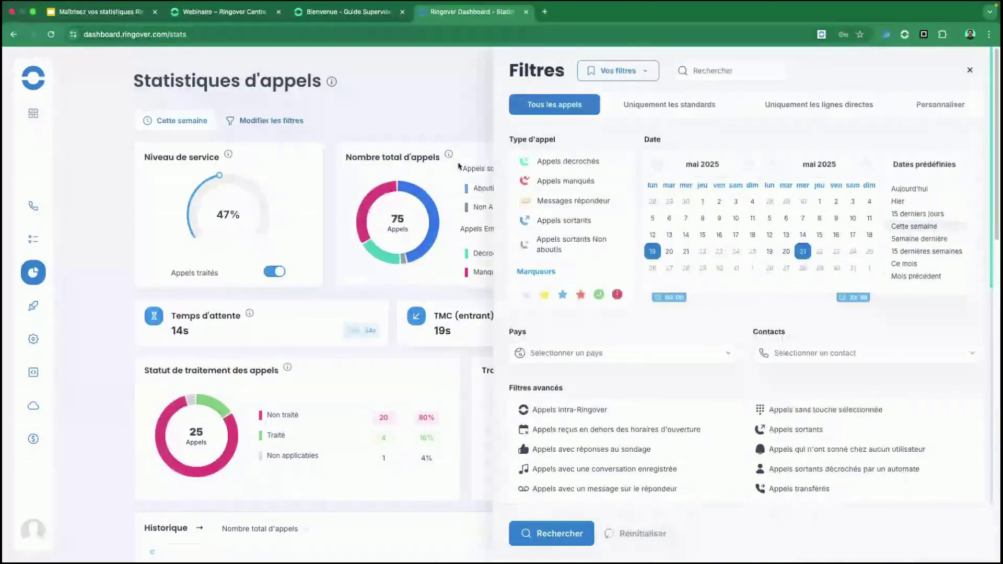
pyautogui.click(657, 106)
pyautogui.click(557, 533)
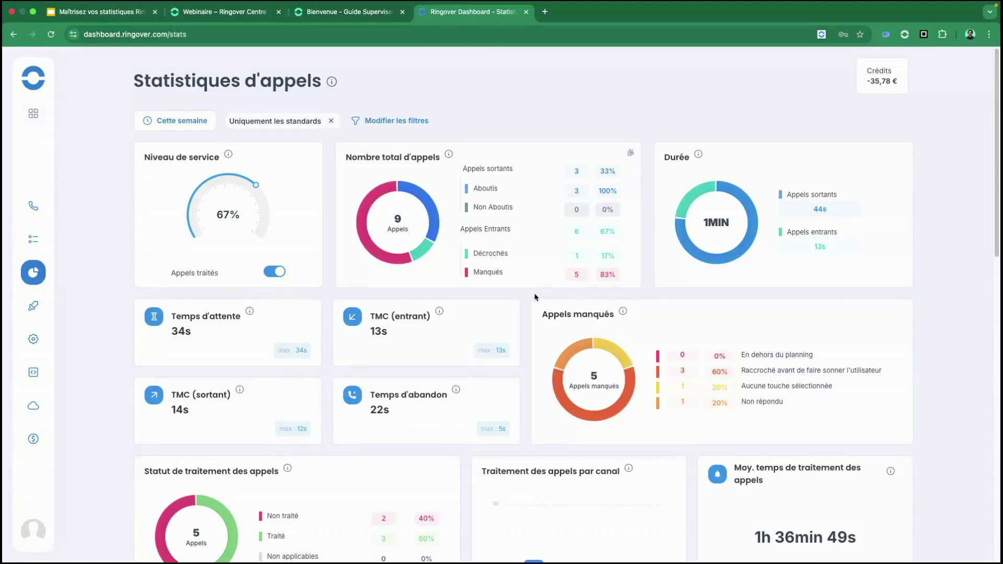
pyautogui.moveTo(538, 298); pyautogui.dragTo(729, 346)
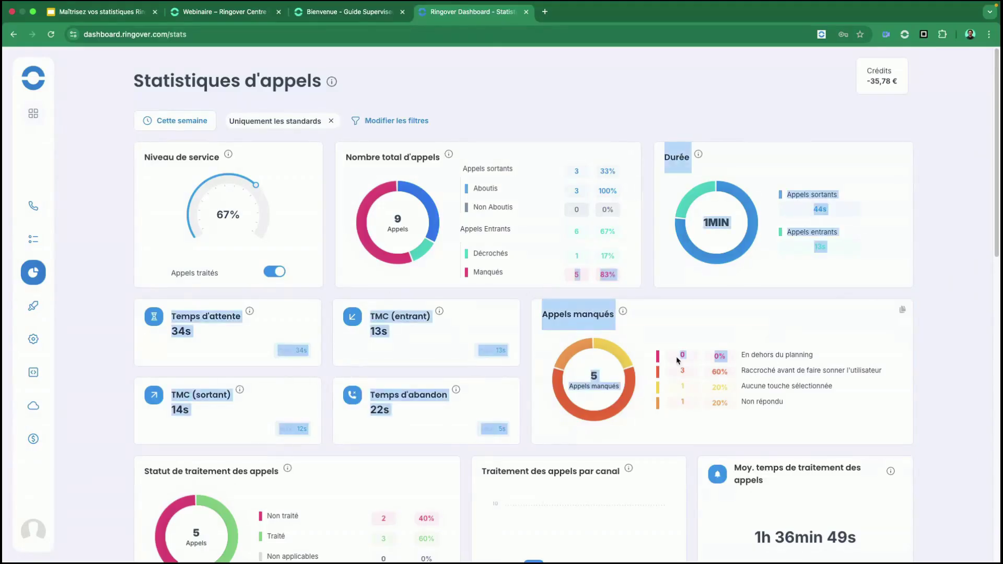
# - Highlight the full "Appels manqués" card again, along with the active "Uniquement les standards" filter it depends on
pyautogui.click(963, 353)
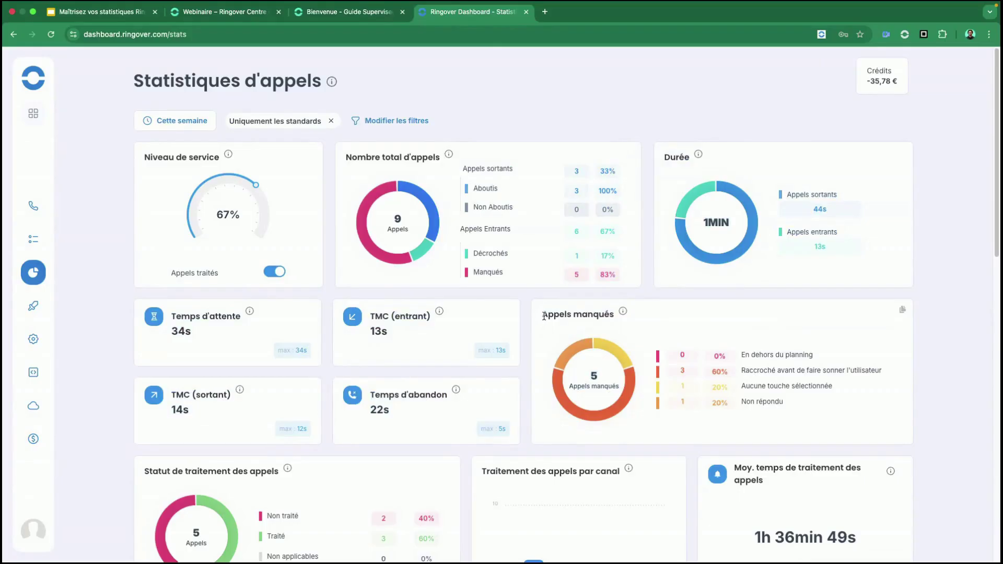
pyautogui.moveTo(543, 316); pyautogui.dragTo(805, 407)
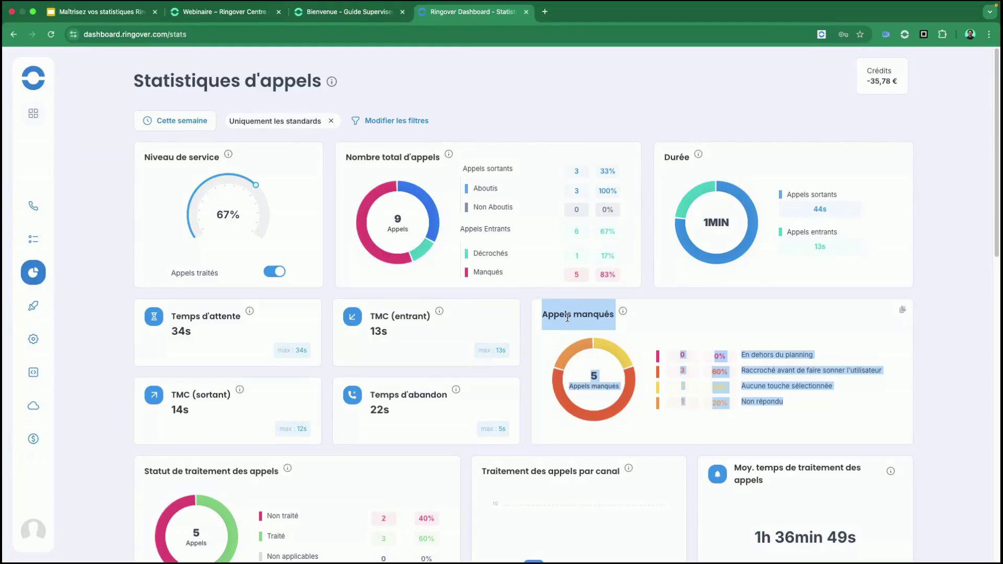
pyautogui.moveTo(545, 315); pyautogui.dragTo(789, 403)
pyautogui.moveTo(230, 120); pyautogui.dragTo(314, 125)
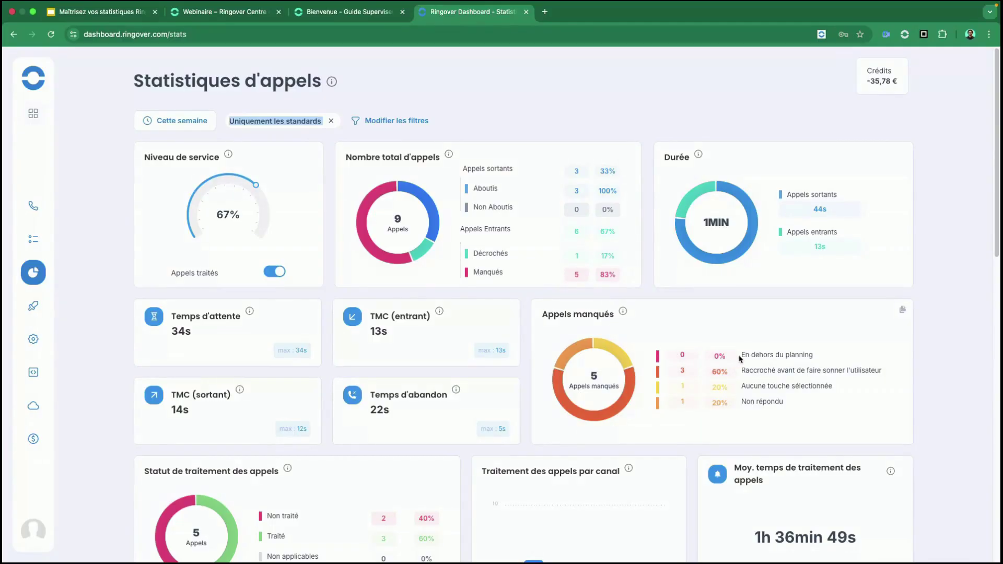
# - Examine each missed-call reason in turn: "En dehors du planning", "Raccroché avant de faire sonner l'utilisateur", "Aucune touche sélectionnée" and "Non répondu"
pyautogui.moveTo(741, 358); pyautogui.dragTo(818, 359)
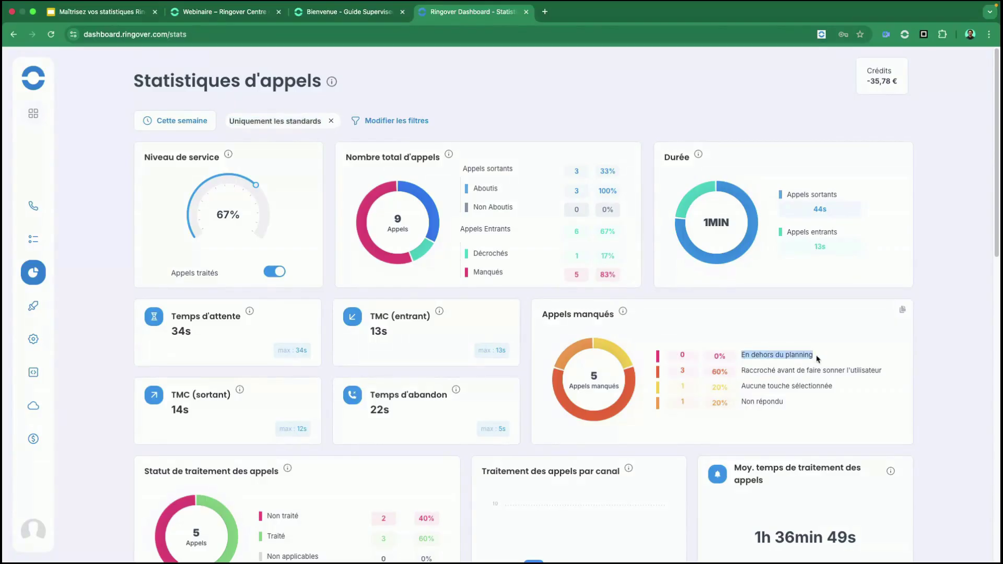
pyautogui.moveTo(679, 356); pyautogui.dragTo(881, 372)
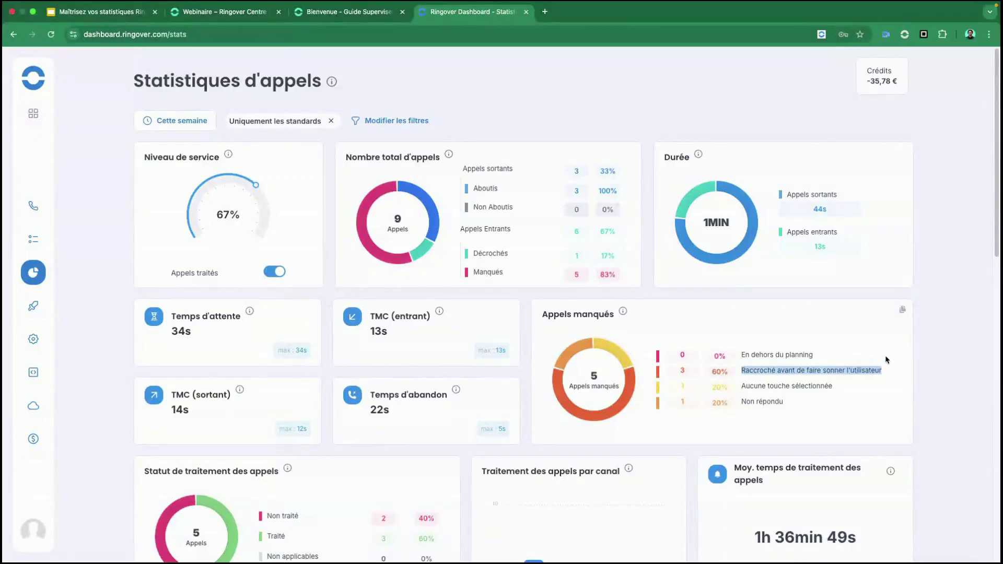
pyautogui.moveTo(680, 371); pyautogui.dragTo(775, 370)
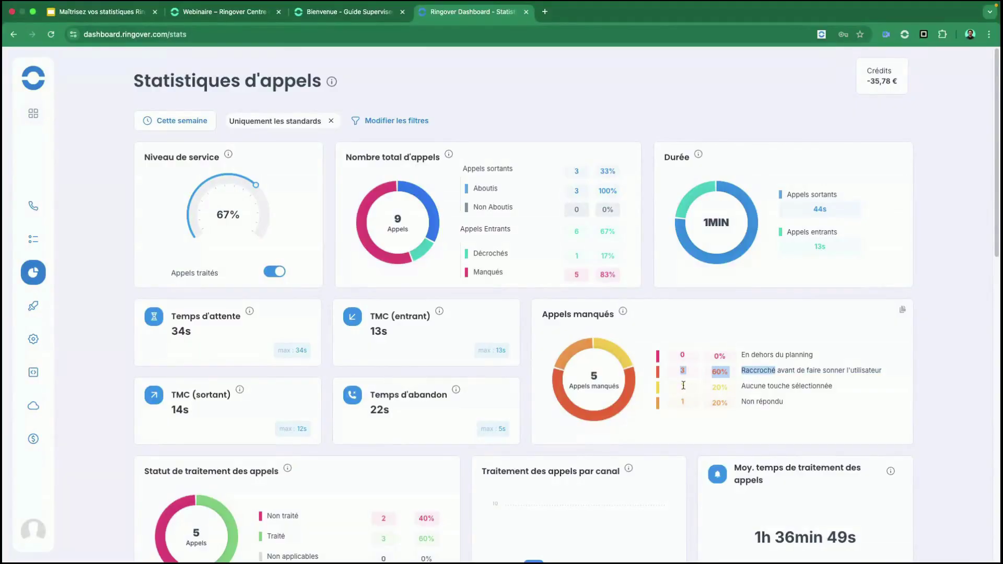
pyautogui.moveTo(679, 389); pyautogui.dragTo(821, 386)
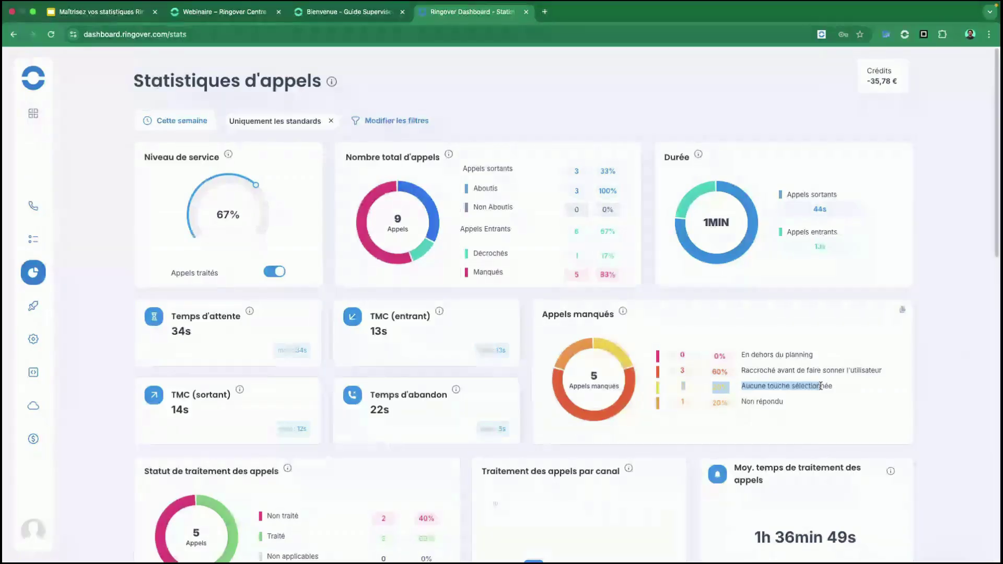
pyautogui.click(679, 408)
pyautogui.moveTo(678, 408); pyautogui.dragTo(782, 403)
pyautogui.rightClick(782, 403)
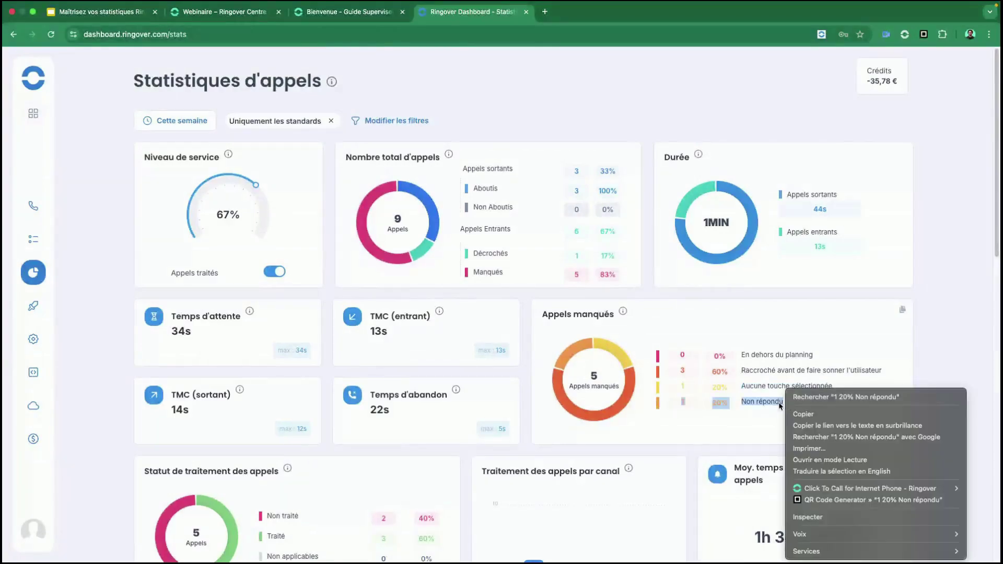
pyautogui.click(706, 406)
pyautogui.moveTo(686, 406); pyautogui.dragTo(791, 402)
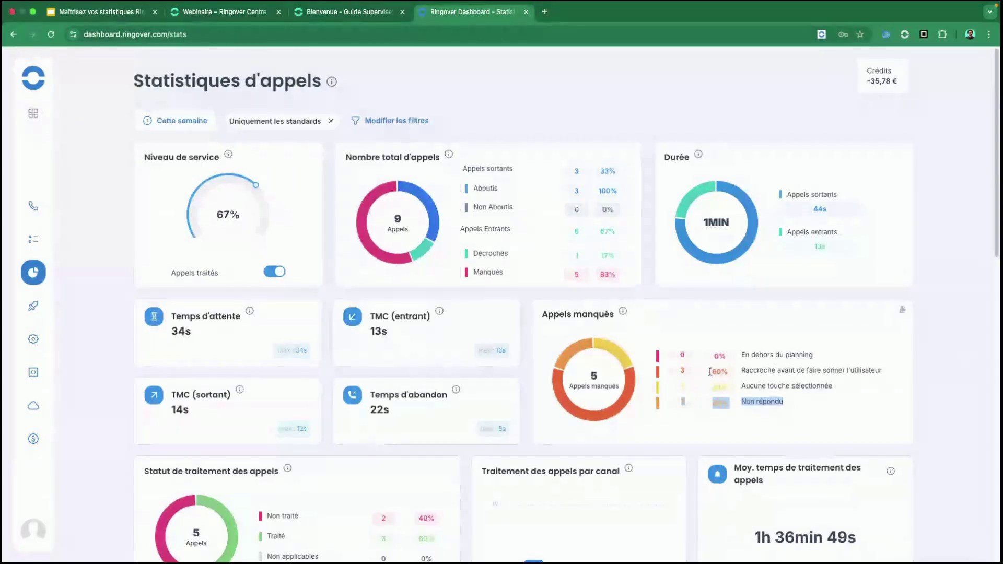
# - Compare the first three missed-call reasons with "Non répondu" and highlight the whole list of reasons
pyautogui.moveTo(681, 358); pyautogui.dragTo(837, 387)
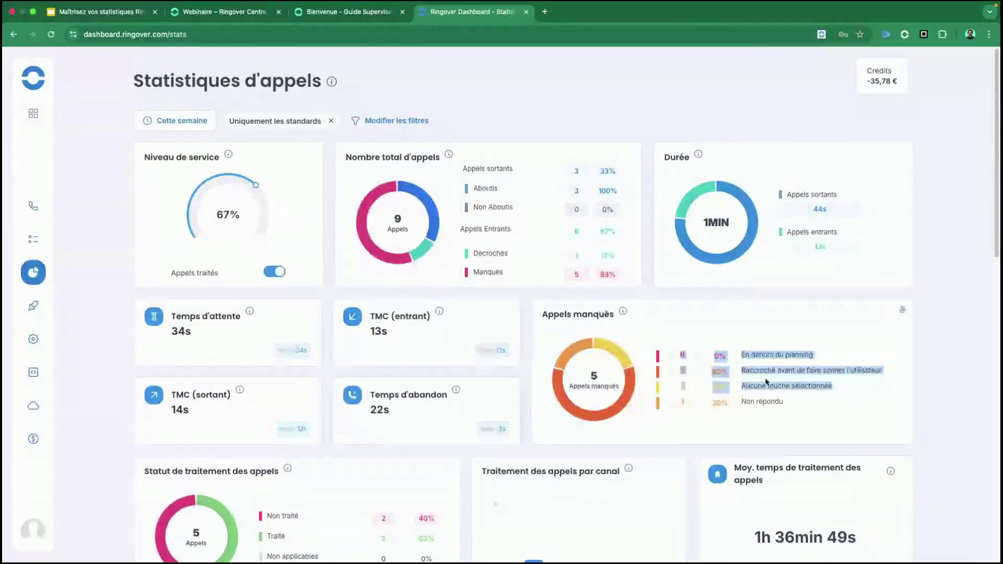
pyautogui.moveTo(680, 402); pyautogui.dragTo(775, 409)
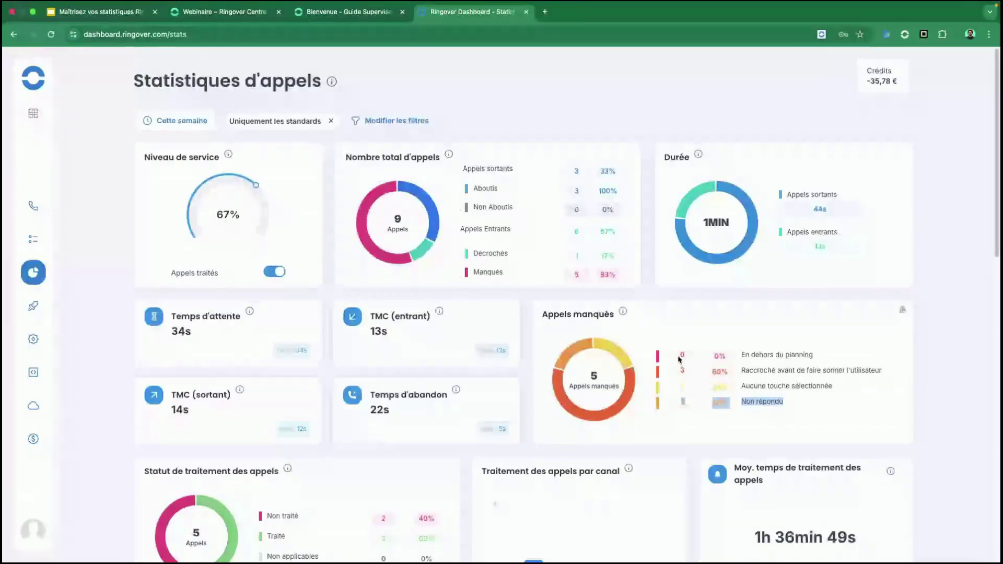
pyautogui.moveTo(679, 359); pyautogui.dragTo(813, 404)
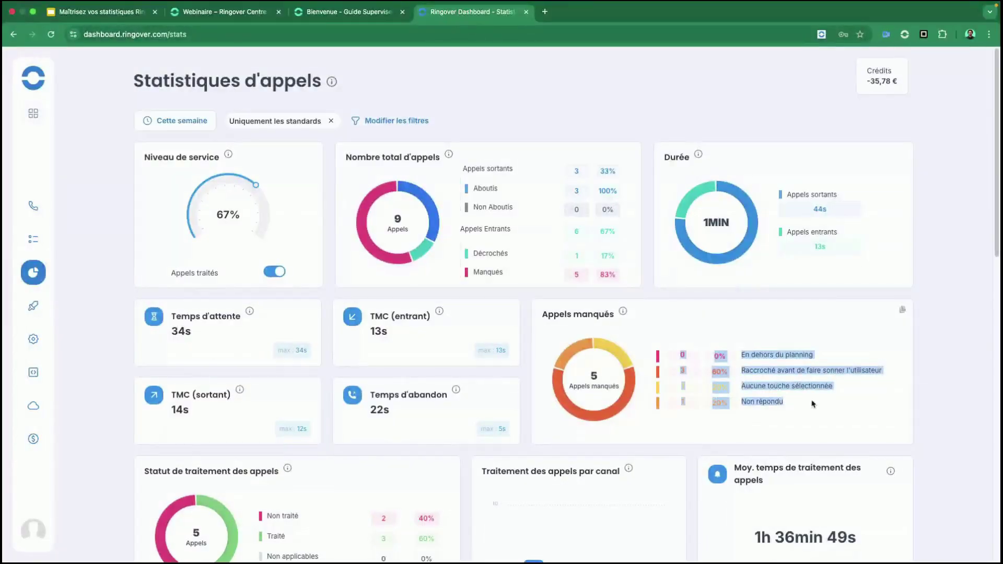
pyautogui.click(925, 381)
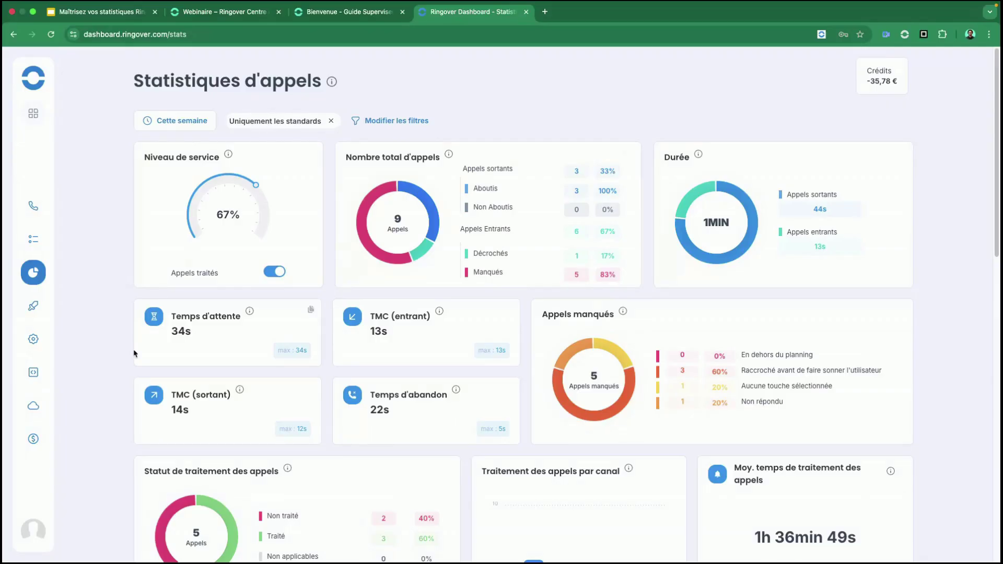
# - Remove the "Uniquement les standards" filter from the call statistics
pyautogui.scroll(-5, 120, 360)
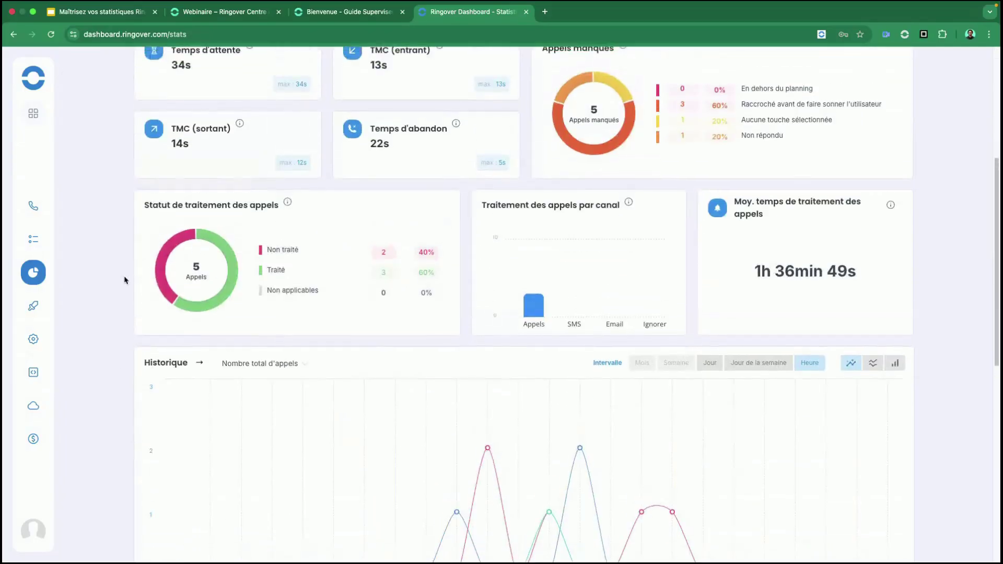
pyautogui.scroll(-3, 124, 279)
pyautogui.scroll(8, 125, 279)
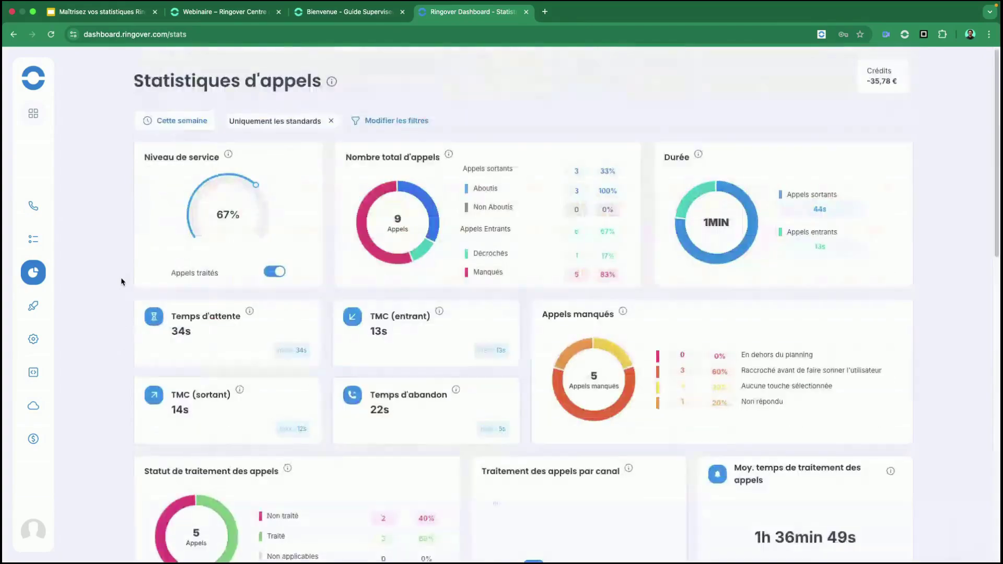
pyautogui.click(332, 120)
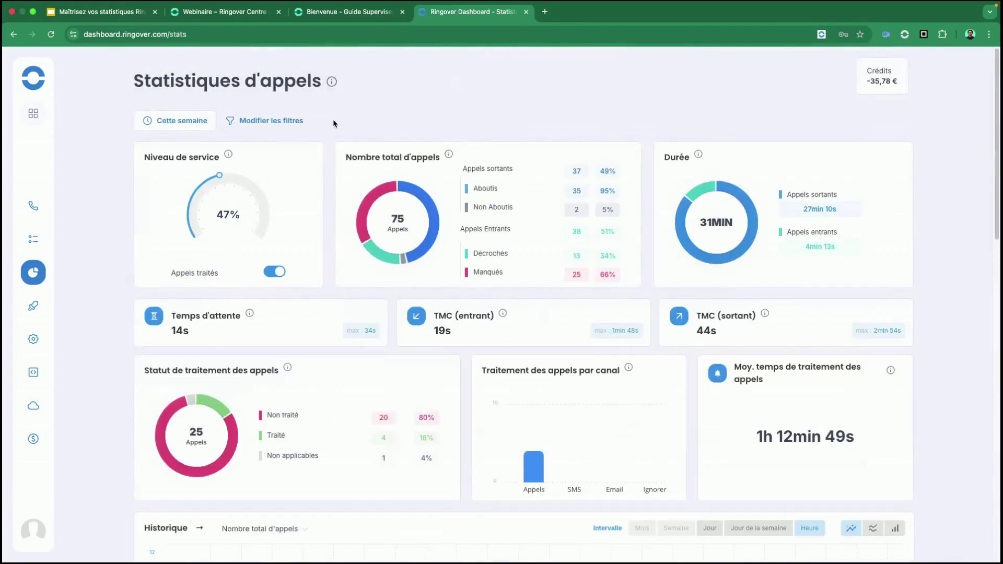
# - View the Historique chart with the "Jour de la semaine" interval and with the "Jour" interval
pyautogui.scroll(-5, 128, 241)
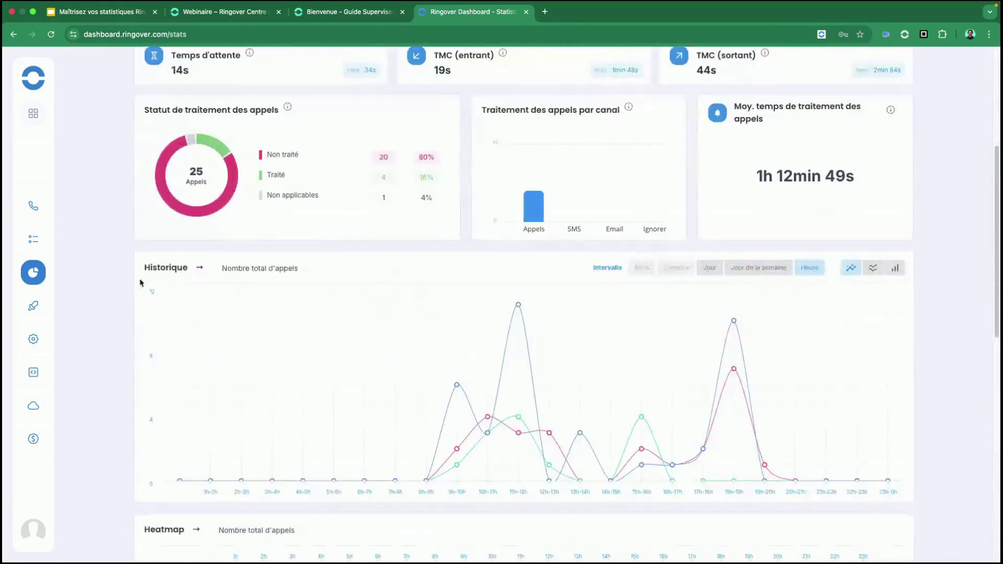
pyautogui.moveTo(585, 421)
pyautogui.click(753, 273)
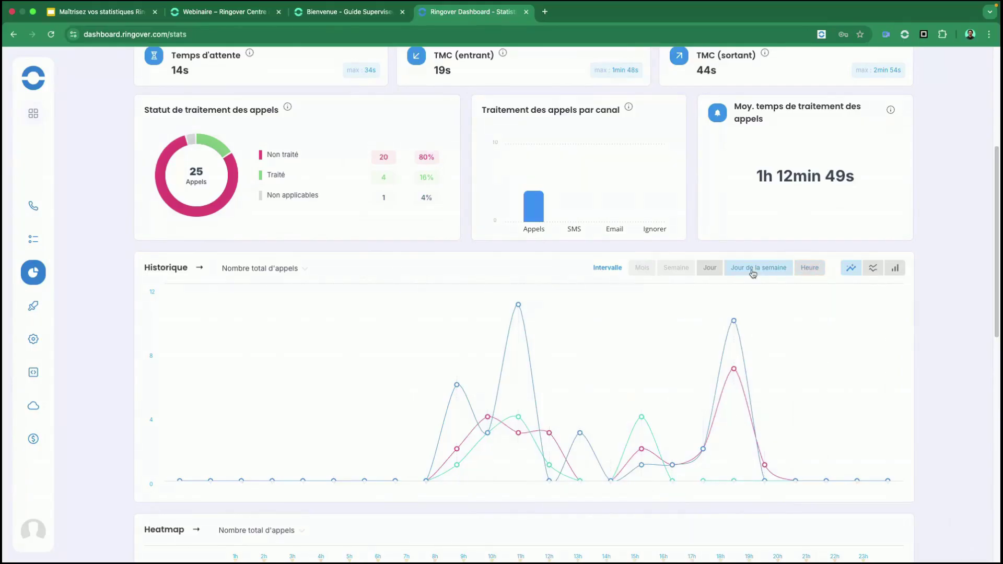
pyautogui.click(709, 274)
# - Filter the call statistics to the predefined period "15 dernières semaines"
pyautogui.scroll(5, 263, 119)
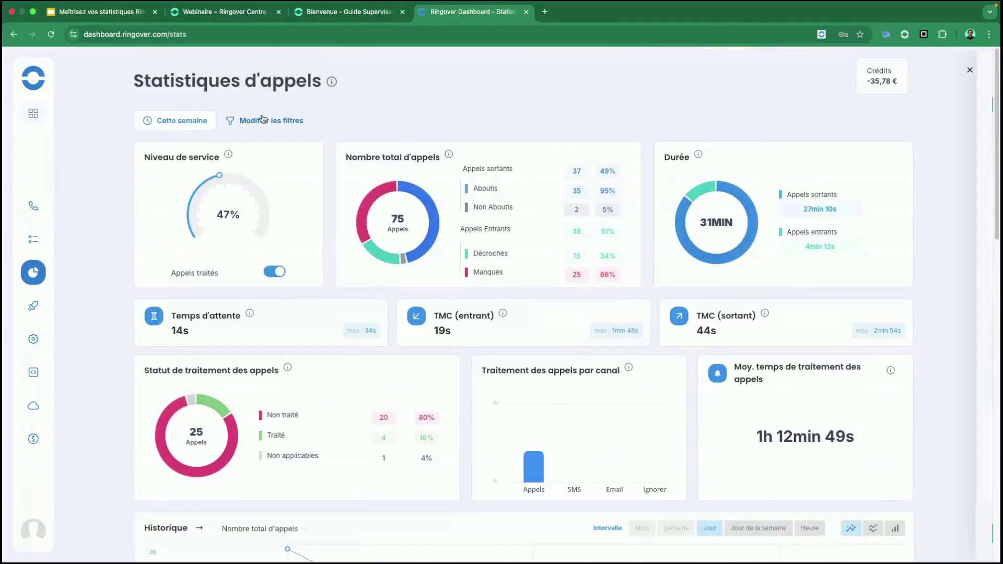
pyautogui.click(263, 119)
pyautogui.click(926, 252)
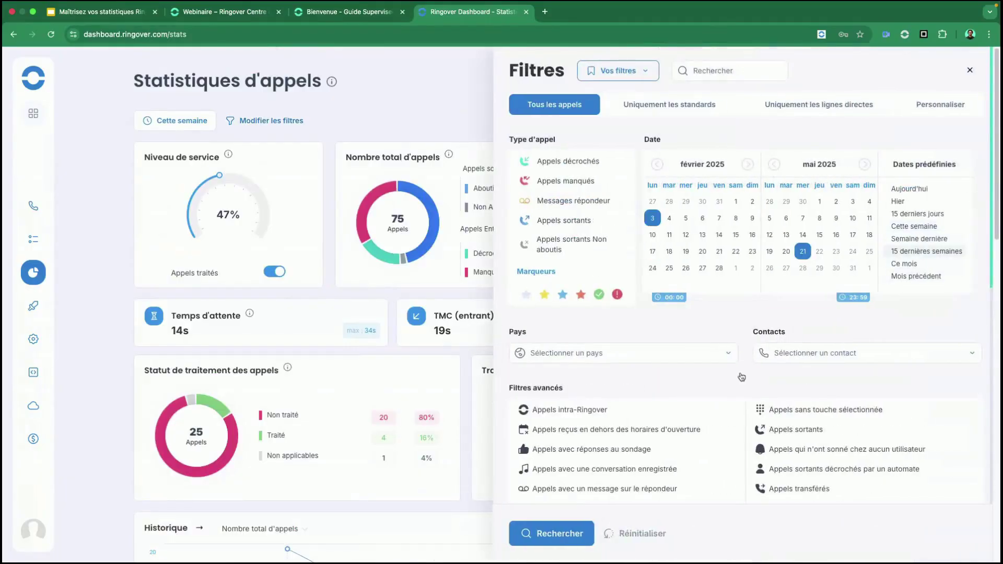
pyautogui.click(551, 533)
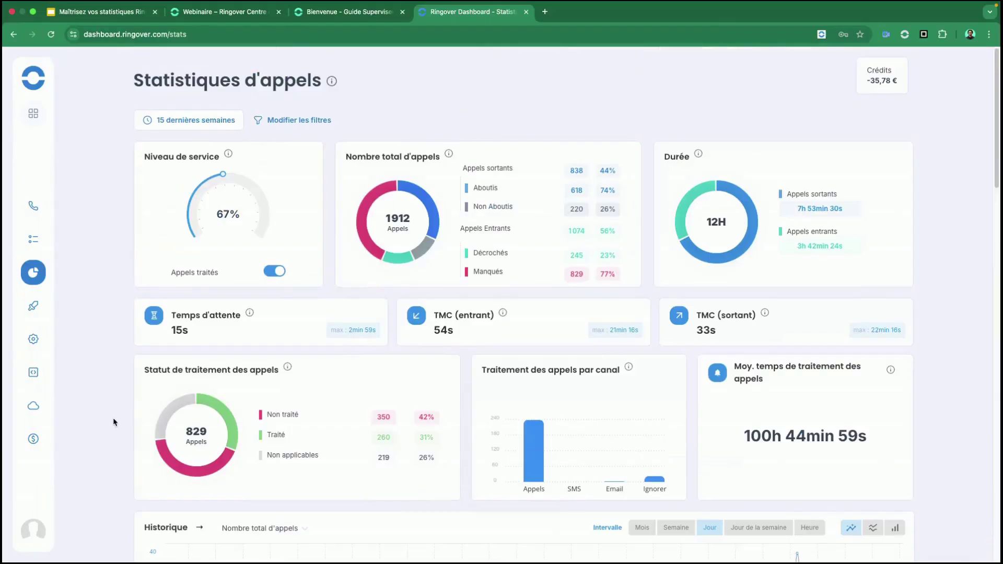
# - View the Historique chart by "Semaine" and by "Mois", and inspect the per-user breakdown for mars 2025
pyautogui.scroll(-5, 113, 422)
pyautogui.click(678, 295)
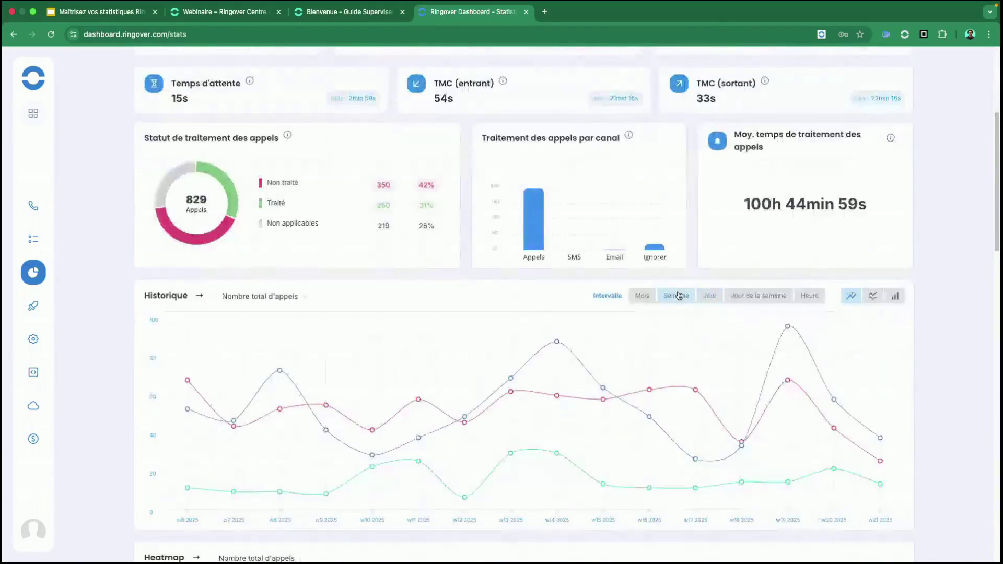
pyautogui.click(647, 296)
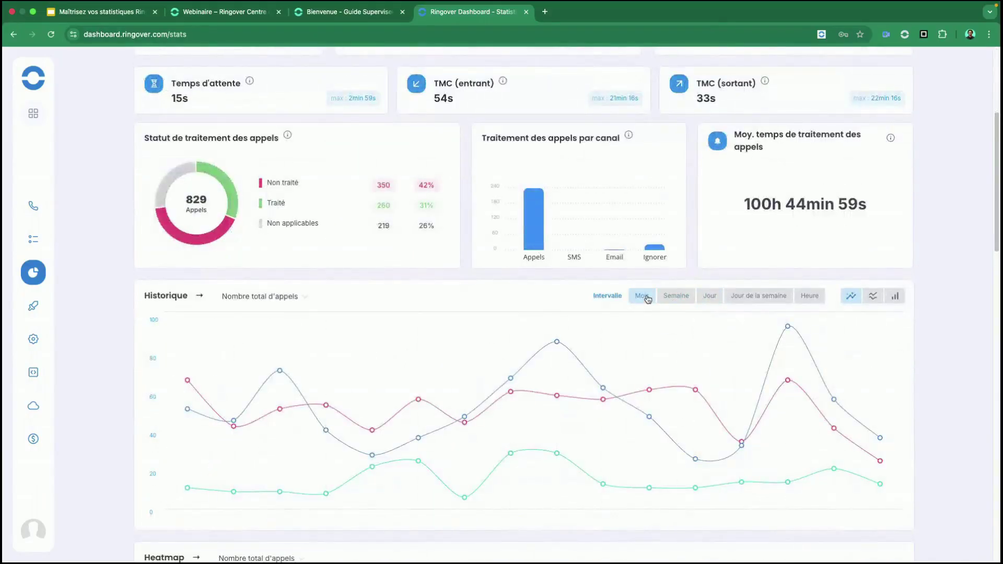
pyautogui.moveTo(291, 454)
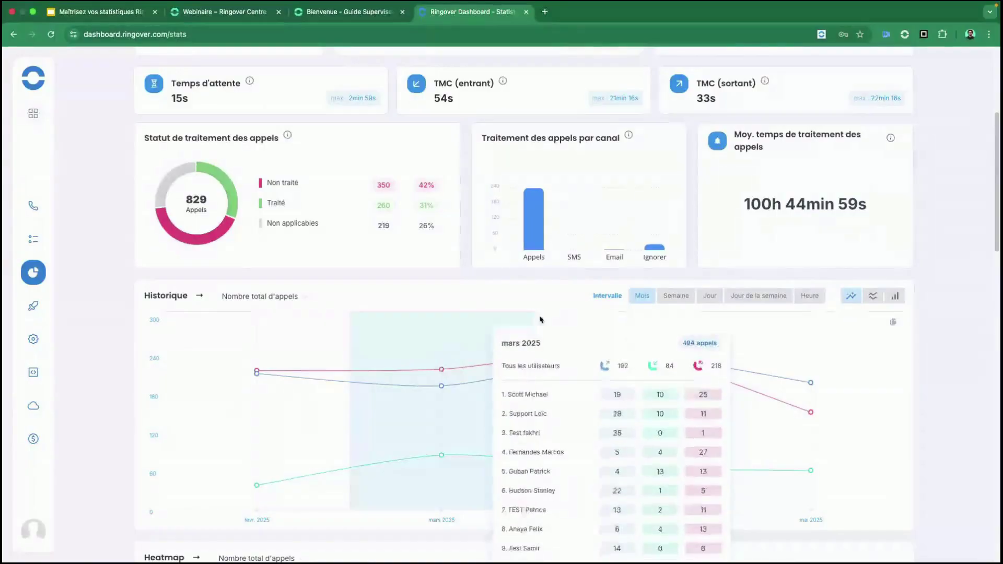
# - Set the Historique interval to "Heure" and try the stacked area and bar styles before restoring the line style
pyautogui.click(810, 304)
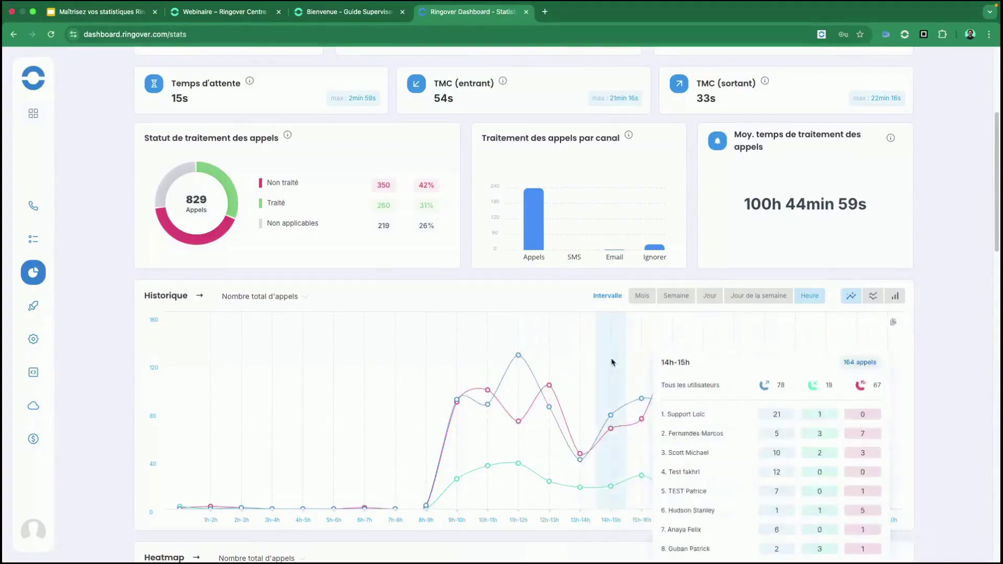
pyautogui.click(868, 302)
pyautogui.click(894, 296)
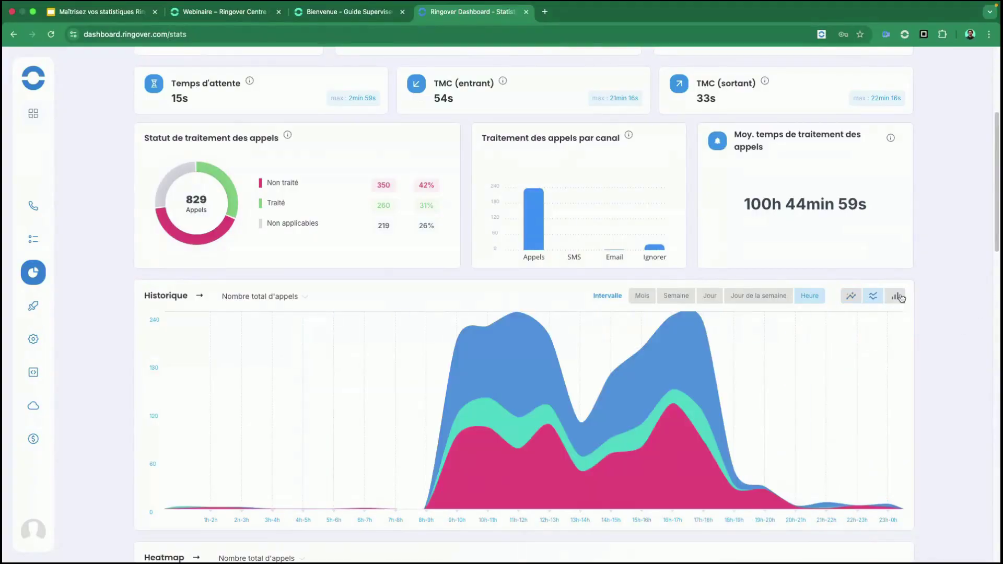
pyautogui.click(851, 295)
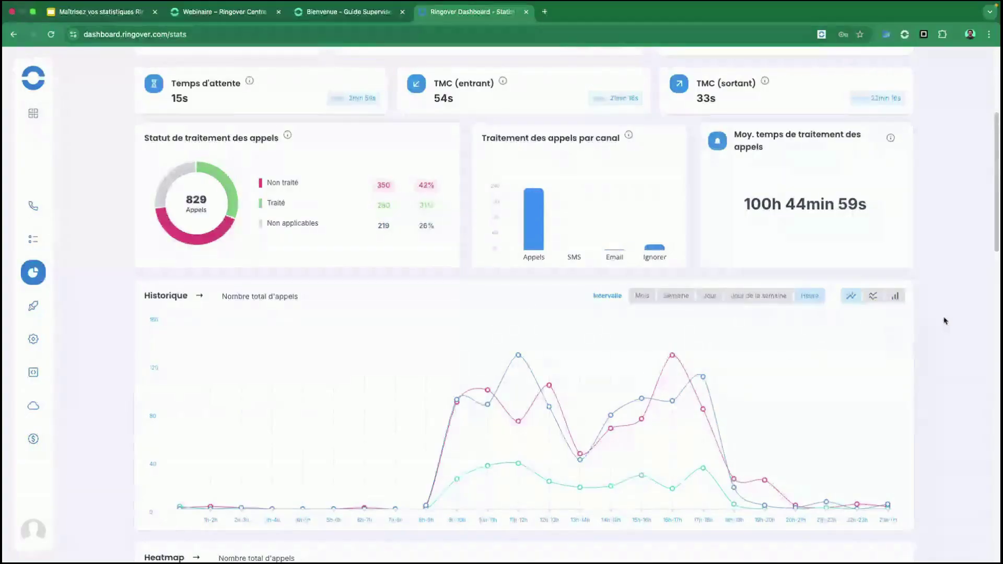
# - Highlight the Heatmap title and examine its distribution of calls by weekday and hour
pyautogui.scroll(-5, 943, 319)
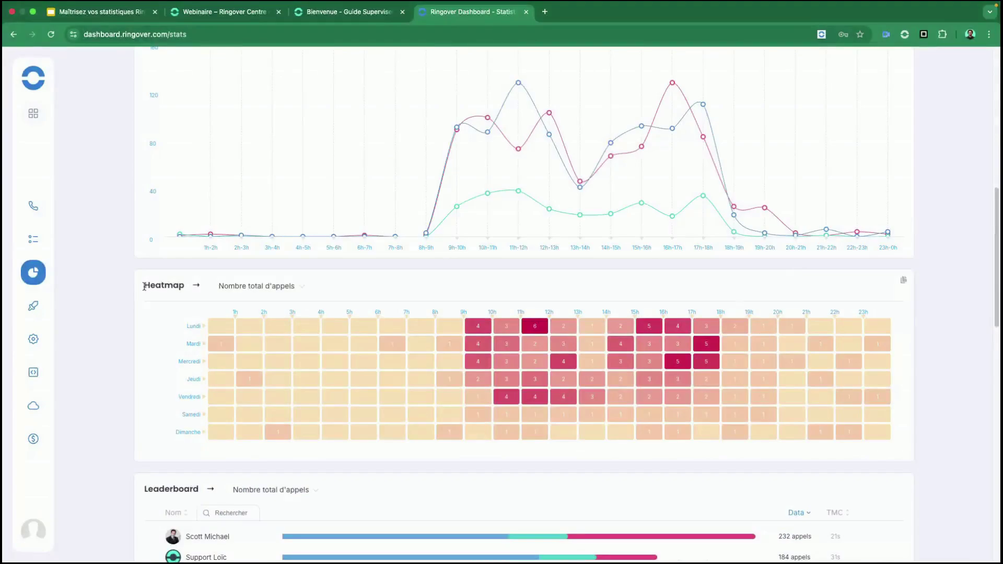
pyautogui.moveTo(143, 286); pyautogui.dragTo(182, 288)
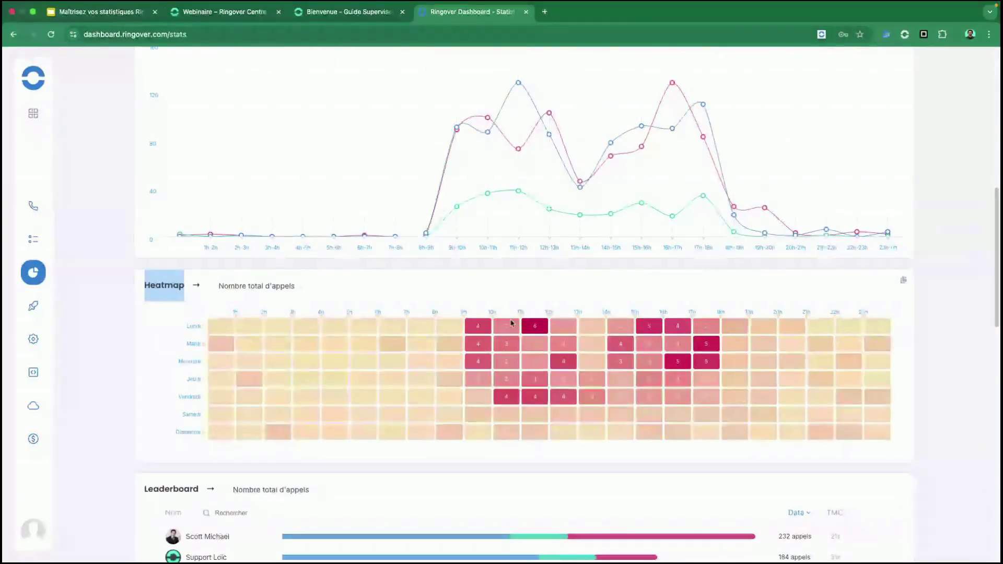
pyautogui.click(527, 313)
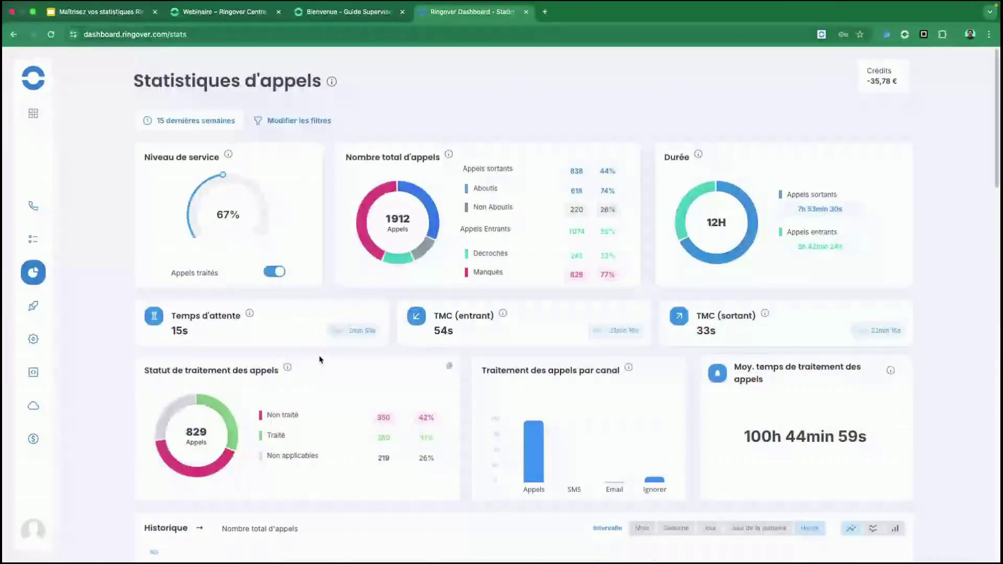
# - Filter the call statistics to the predefined period "Cette semaine"
pyautogui.click(216, 128)
pyautogui.click(964, 228)
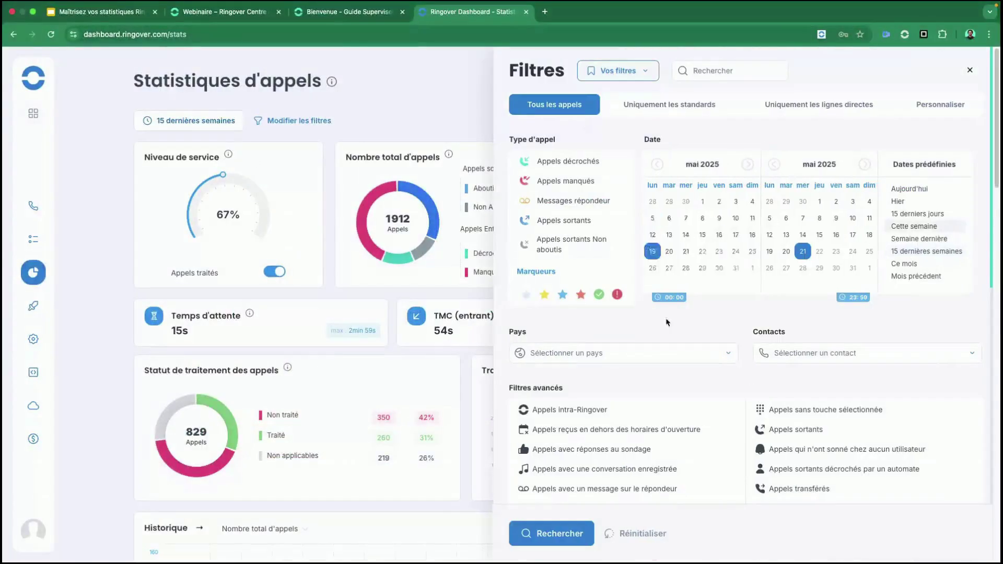
pyautogui.click(552, 533)
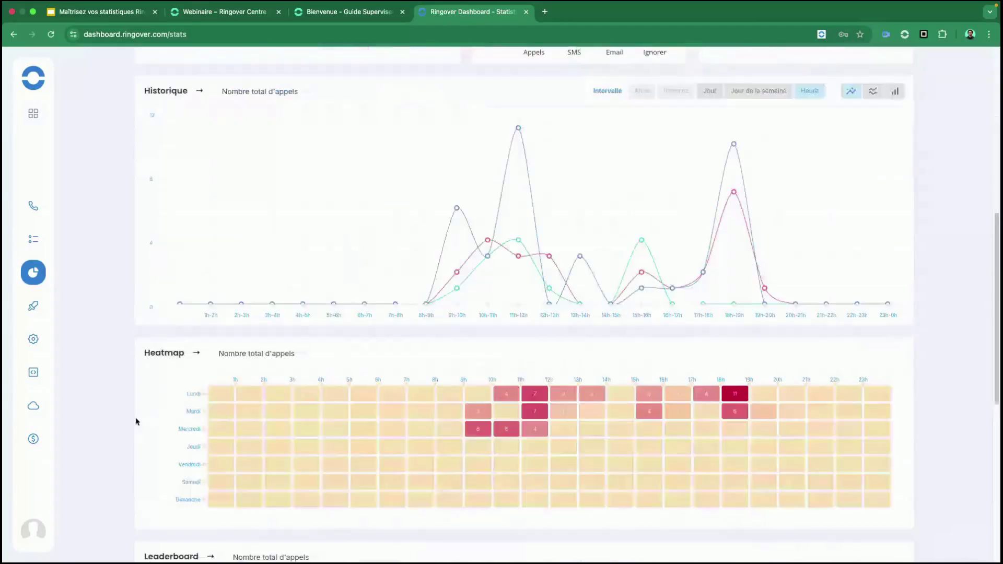
# - Highlight the Heatmap's hour labels and view its distribution for "Appels entrants" and "Appels sortants"
pyautogui.scroll(-1, 138, 422)
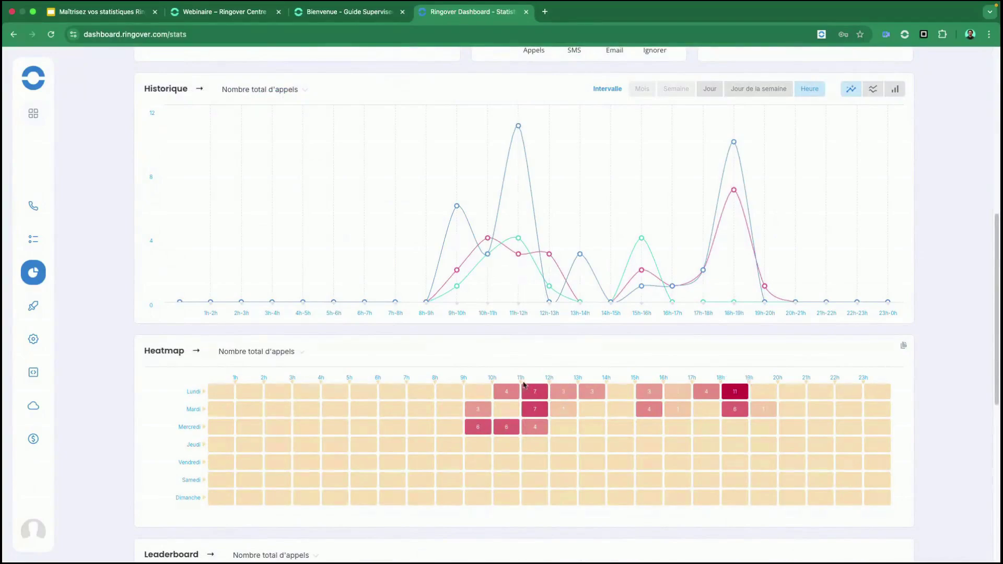
pyautogui.moveTo(514, 383); pyautogui.dragTo(743, 387)
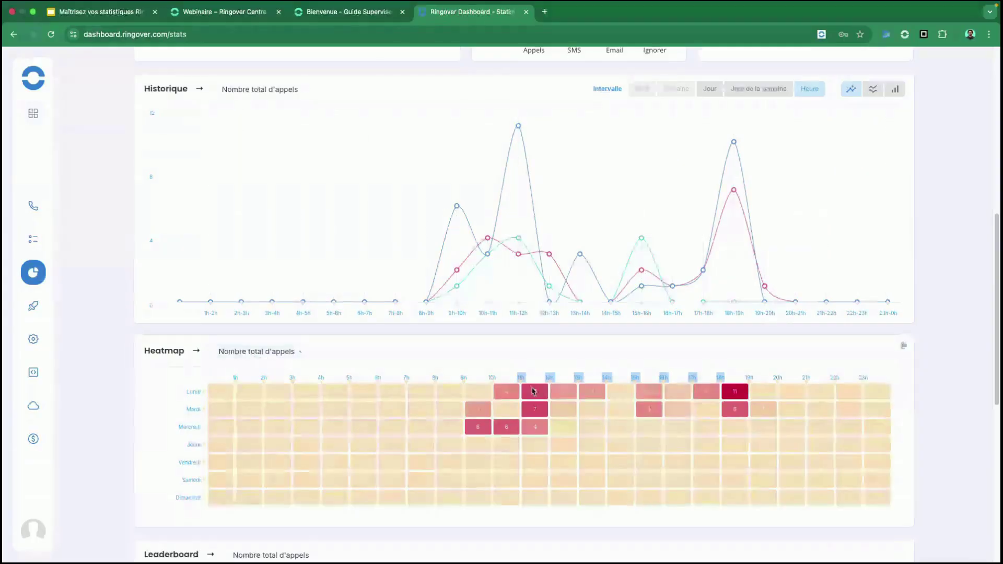
pyautogui.click(248, 351)
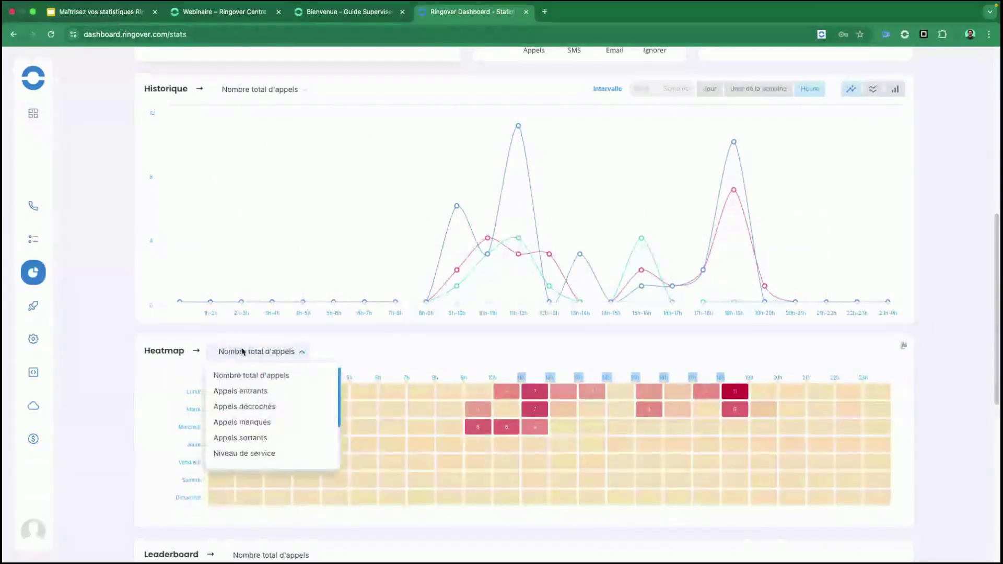
pyautogui.click(282, 397)
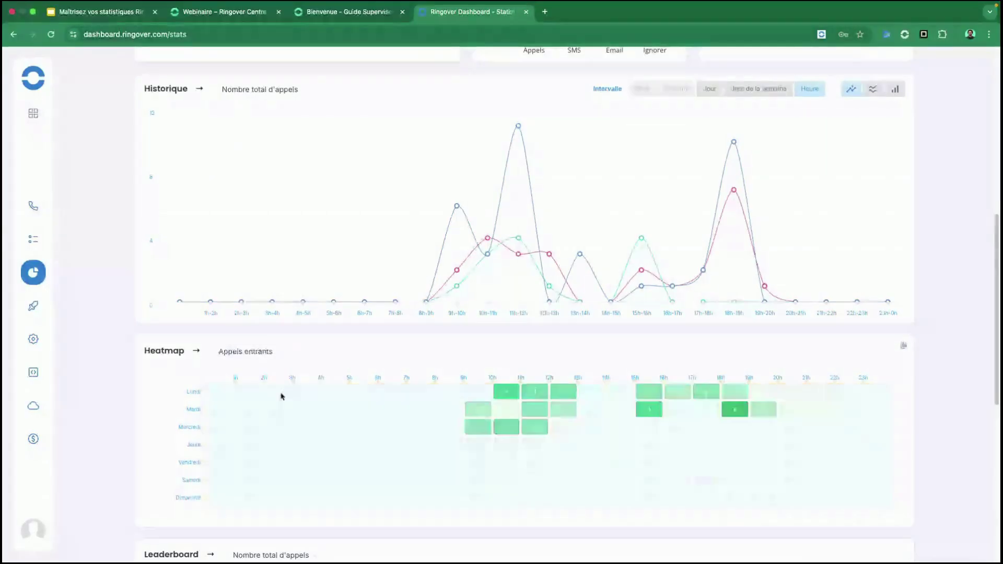
pyautogui.click(264, 356)
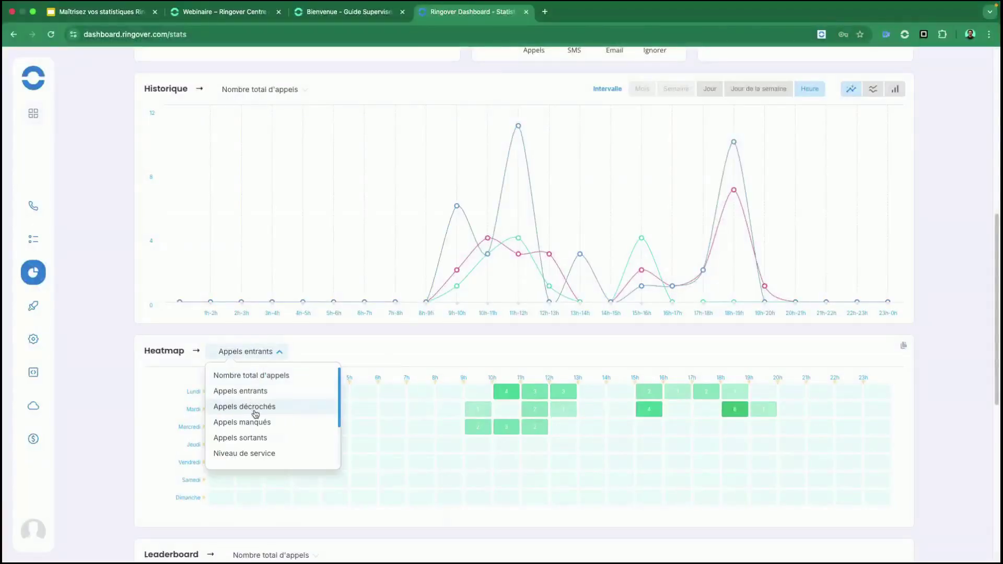
pyautogui.click(276, 438)
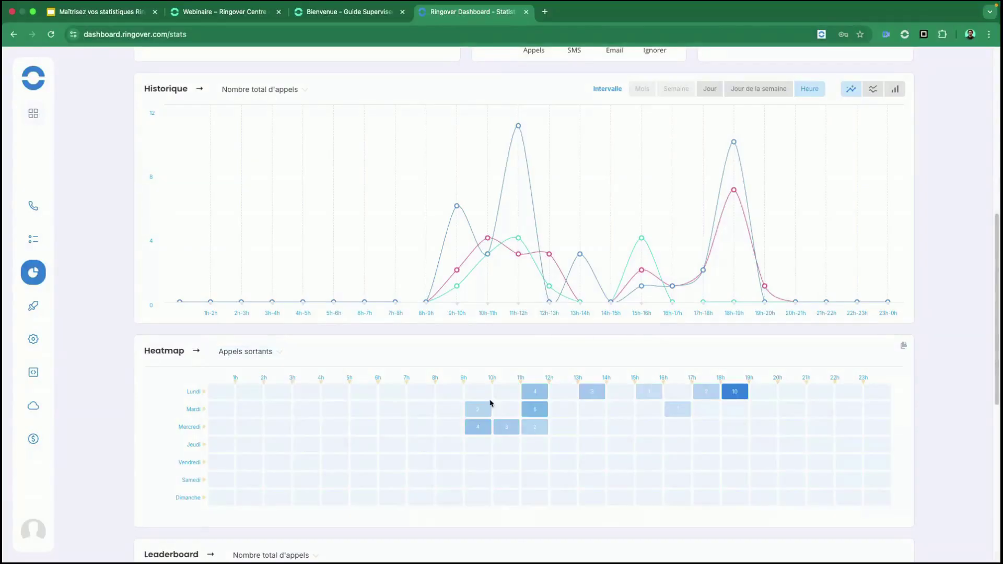
# - View the Heatmap by "Niveau de service", set it back to "Appels entrants", and highlight its hour and weekday labels
pyautogui.click(249, 349)
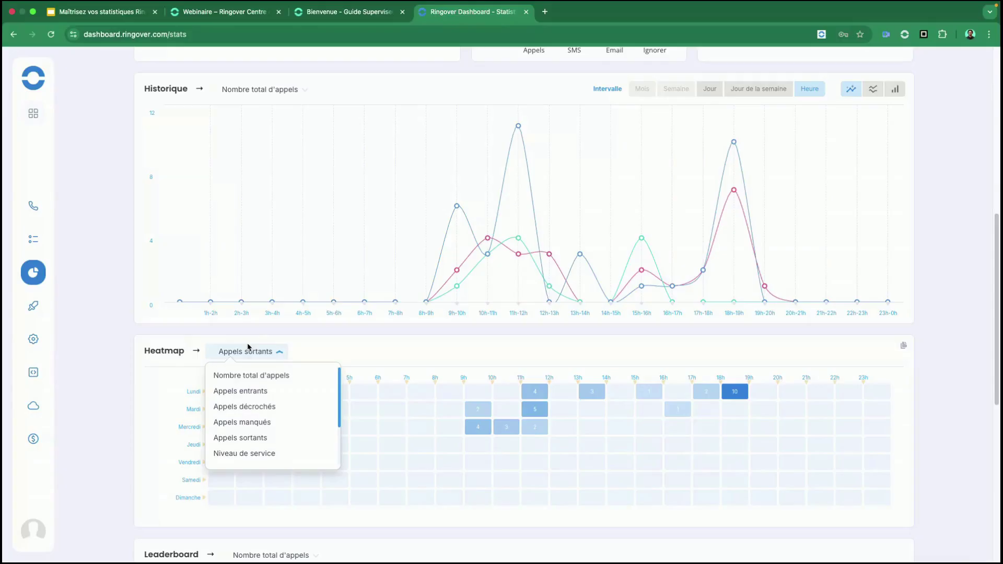
pyautogui.click(262, 461)
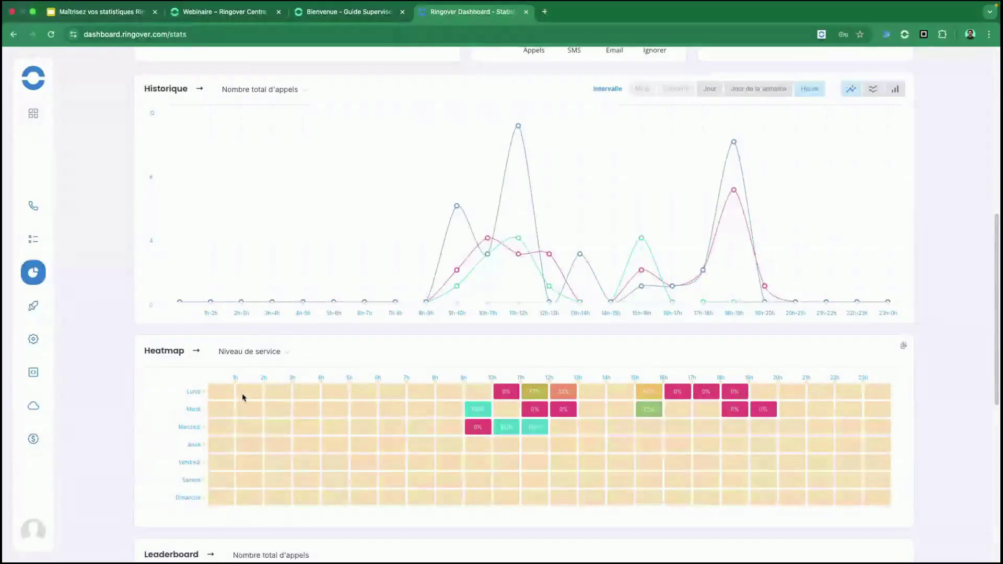
pyautogui.click(248, 353)
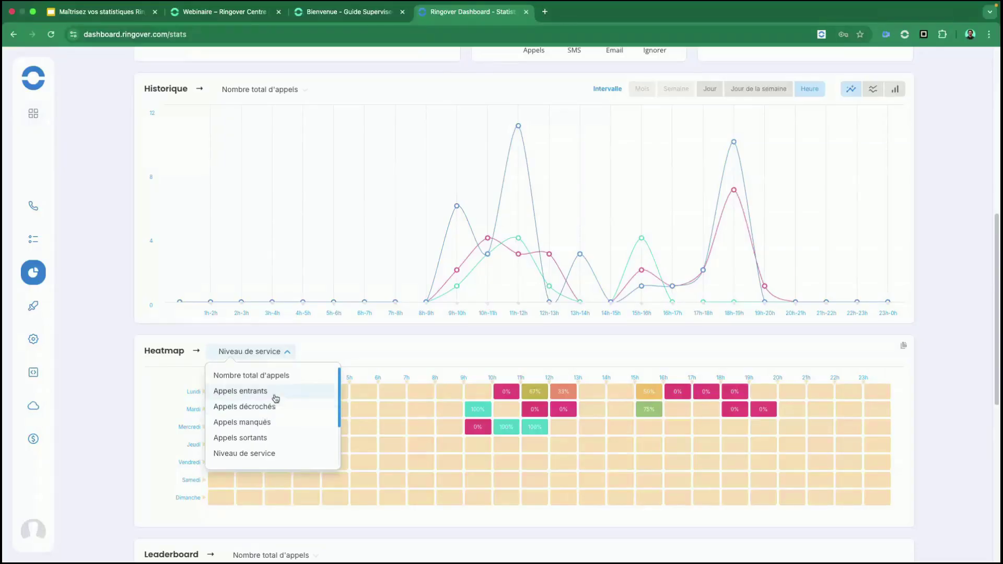
pyautogui.click(276, 395)
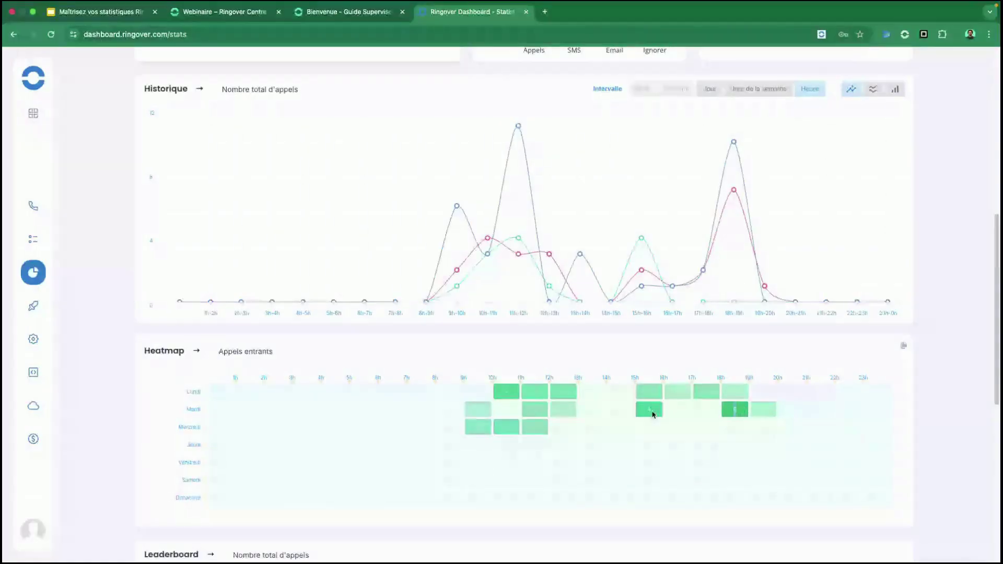
pyautogui.moveTo(721, 377); pyautogui.dragTo(762, 421)
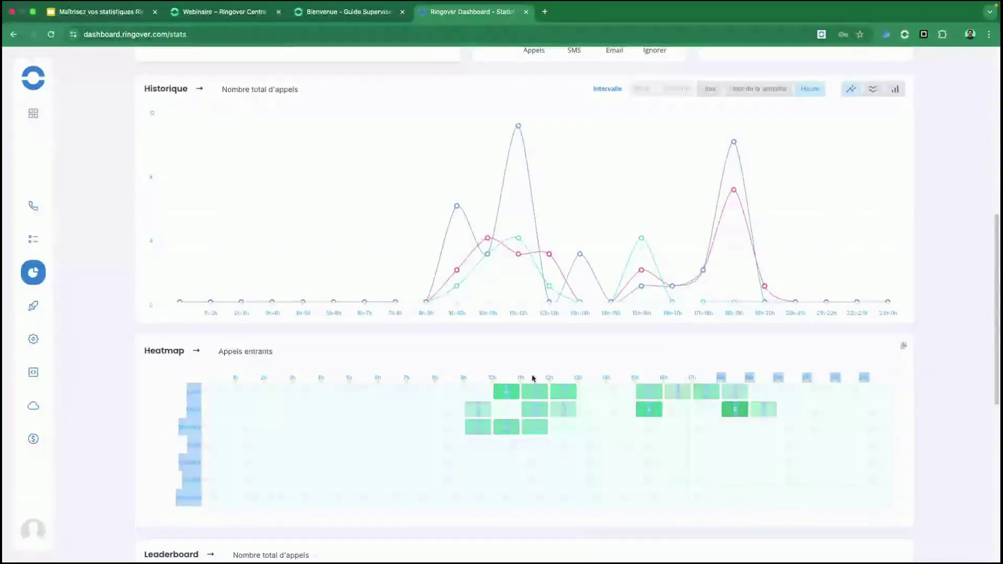
pyautogui.click(118, 380)
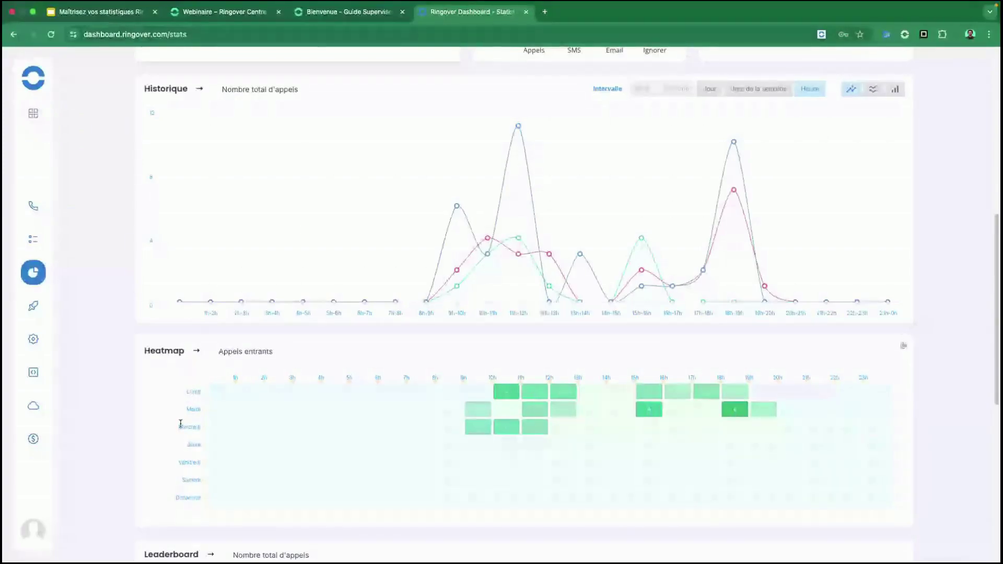
# - Inspect the call breakdown of the first Leaderboard user and toggle the "Data" sorting between ascending and descending, ending on descending
pyautogui.scroll(-5, 108, 400)
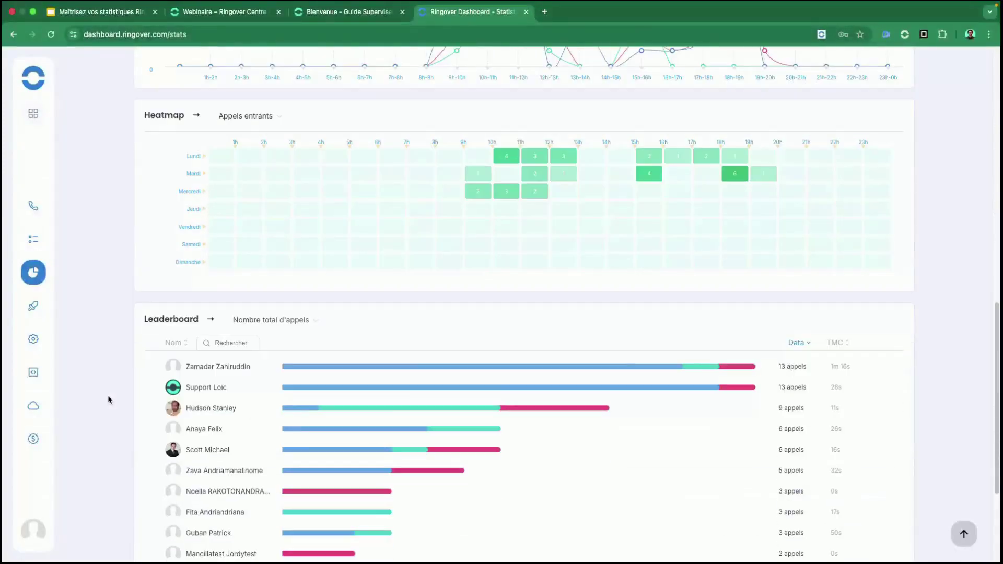
pyautogui.scroll(-2, 109, 399)
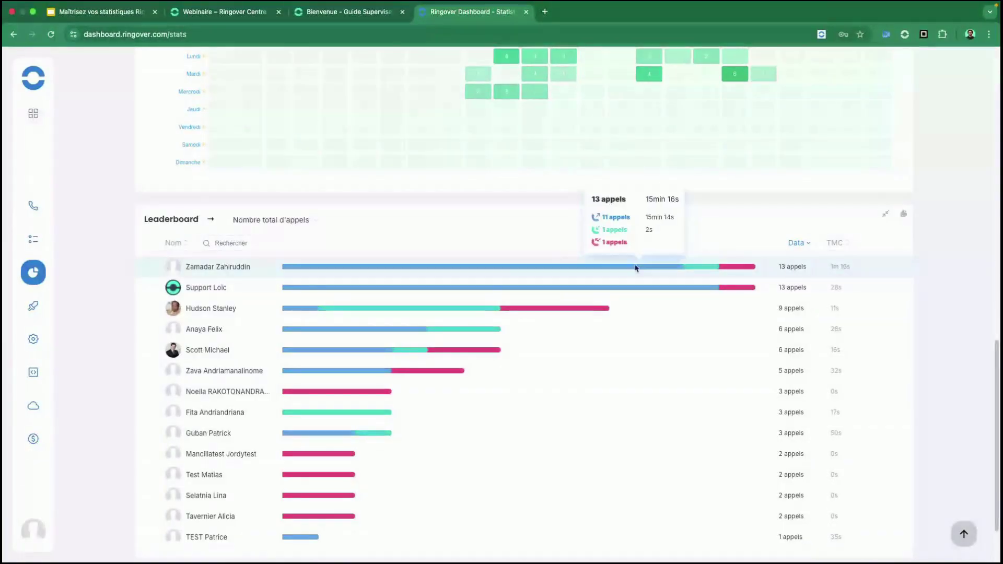
pyautogui.click(798, 243)
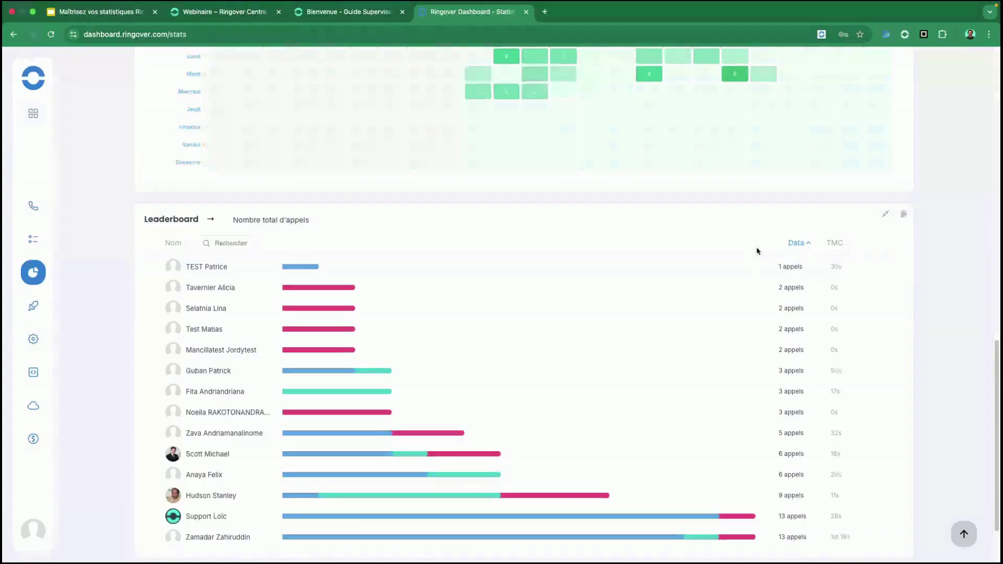
pyautogui.click(809, 243)
pyautogui.click(810, 244)
pyautogui.click(809, 244)
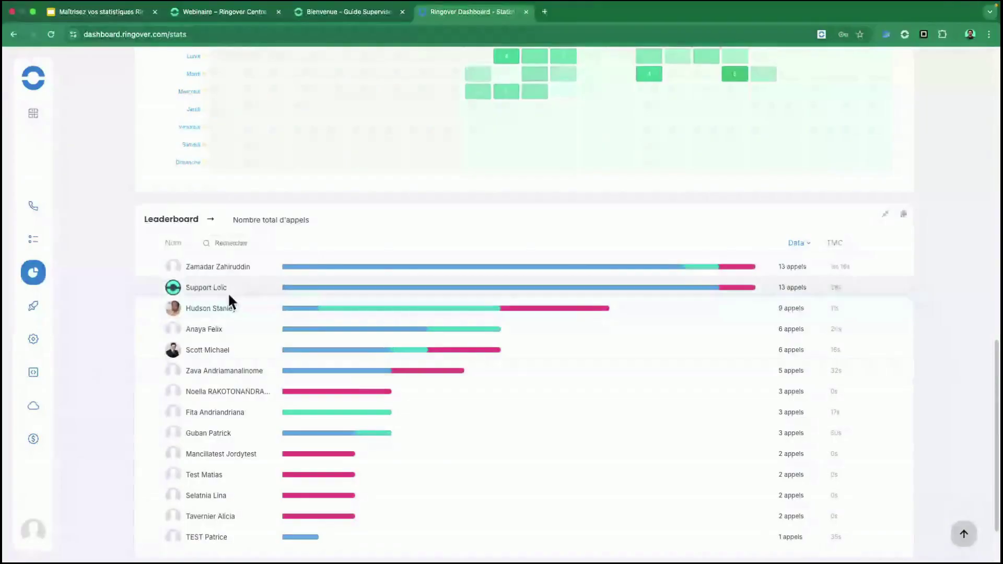
# - View the Leaderboard by "Appels manqués", inspect a user's call breakdown, and restore "Nombre total d'appels"
pyautogui.click(292, 221)
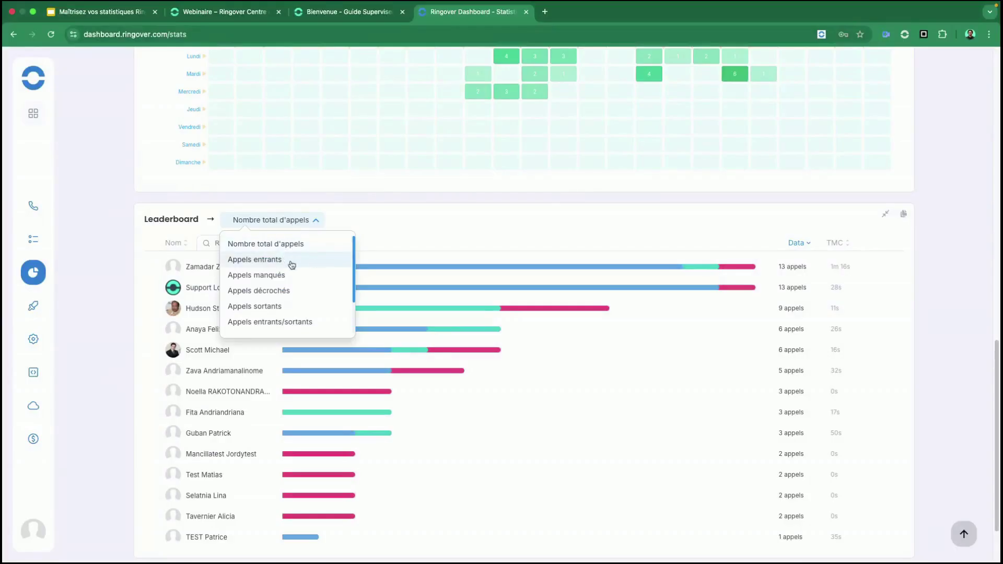
pyautogui.click(285, 275)
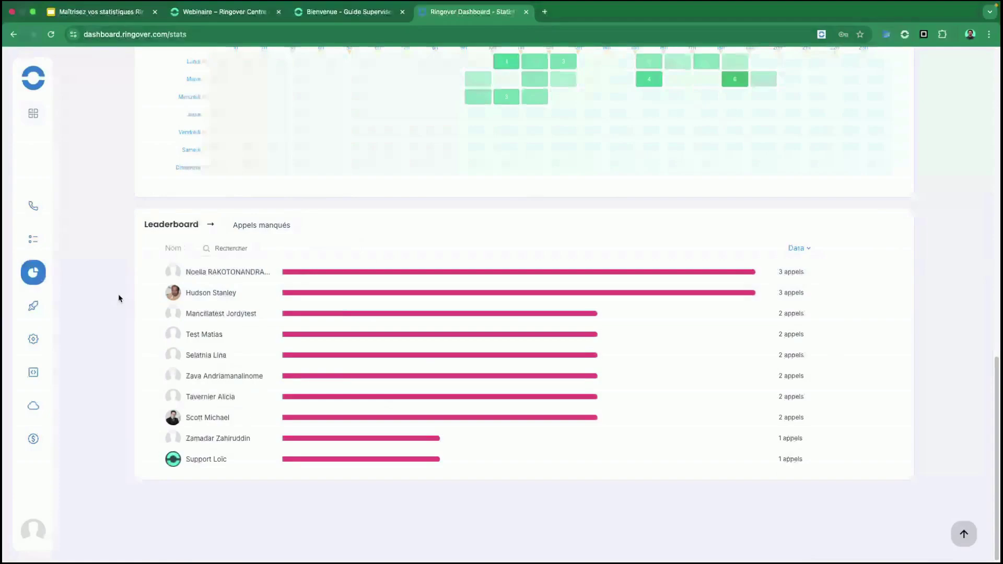
pyautogui.click(265, 228)
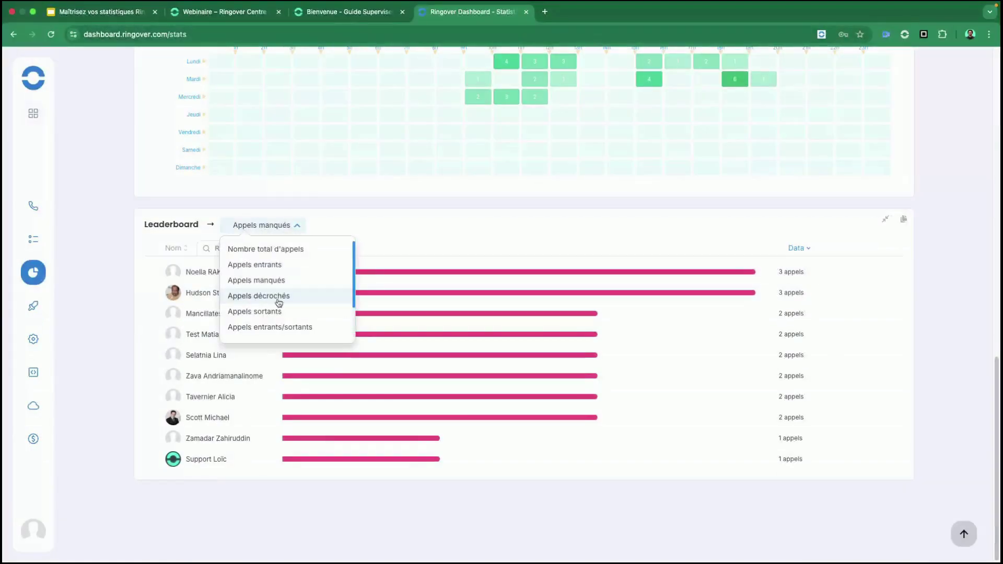
pyautogui.click(104, 278)
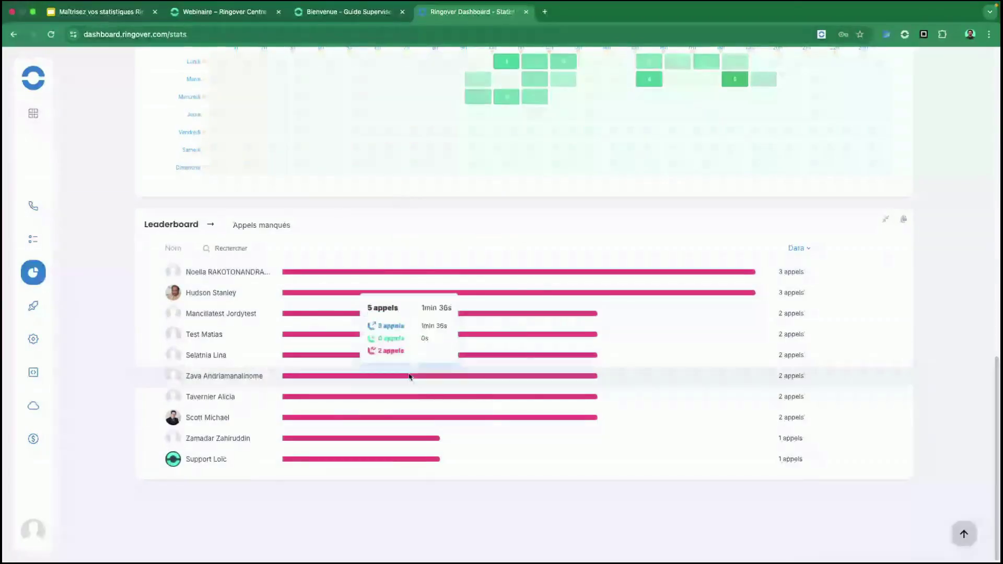
pyautogui.click(261, 226)
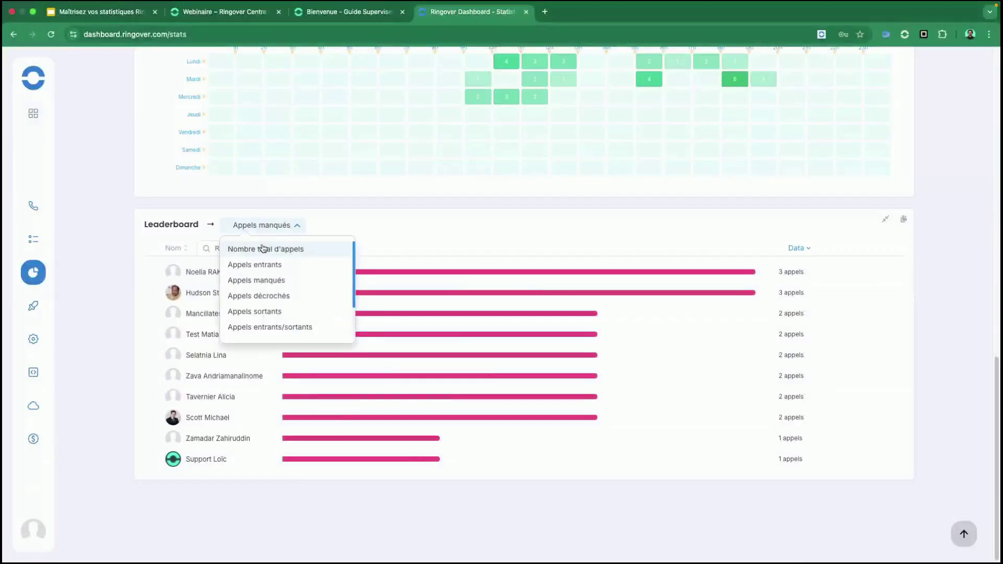
pyautogui.click(263, 246)
# - Review the whole statistics page, from the Niveau de service card through Historique and Heatmap to the Leaderboard
pyautogui.scroll(10, 117, 291)
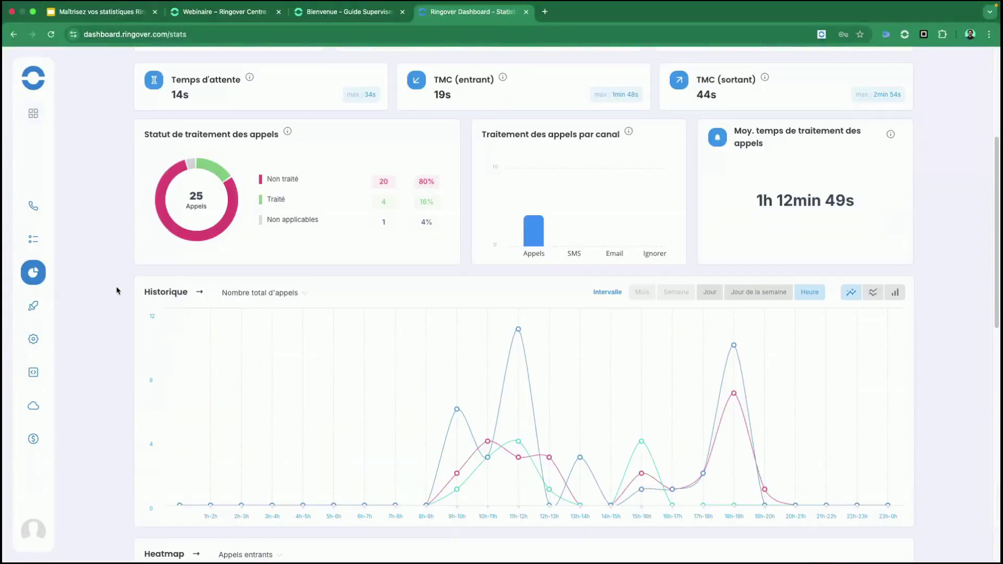
pyautogui.scroll(1, 117, 290)
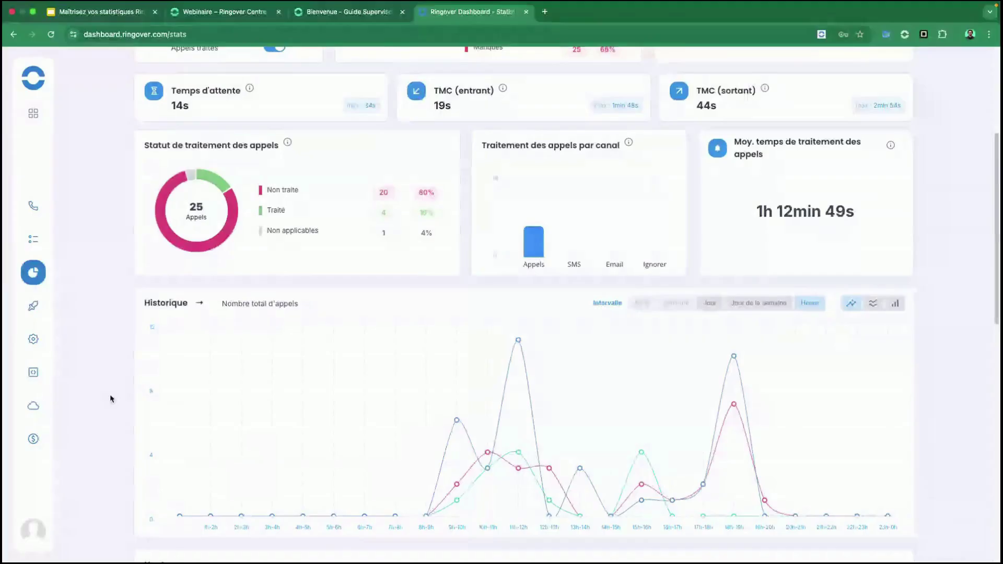
pyautogui.scroll(1, 110, 399)
pyautogui.scroll(4, 110, 399)
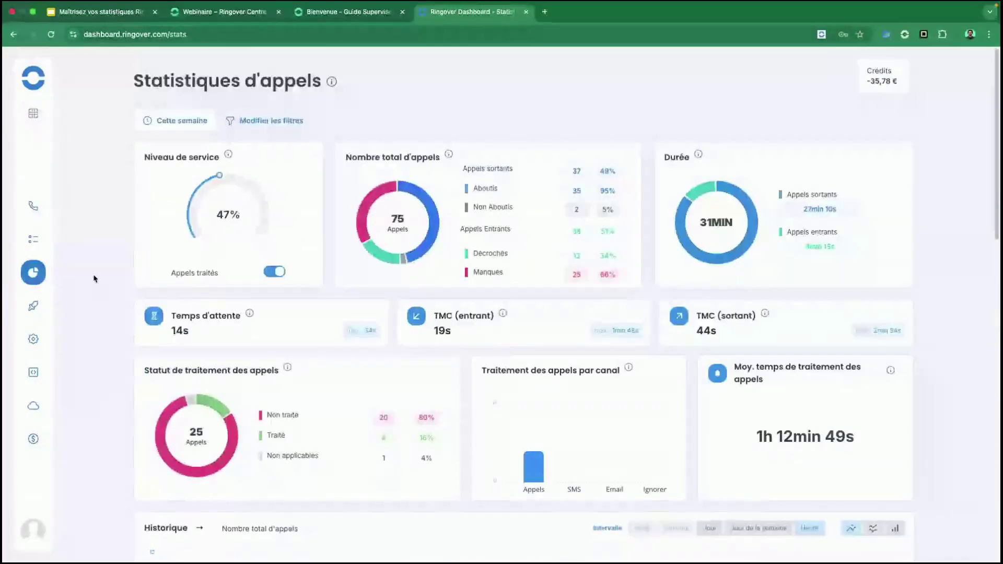
pyautogui.moveTo(330, 4)
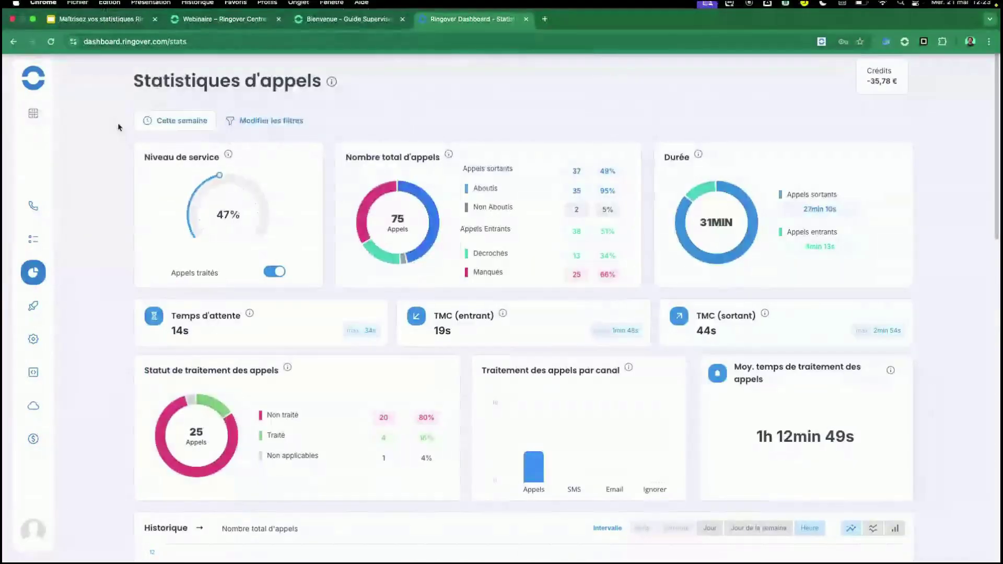
pyautogui.scroll(-6, 109, 235)
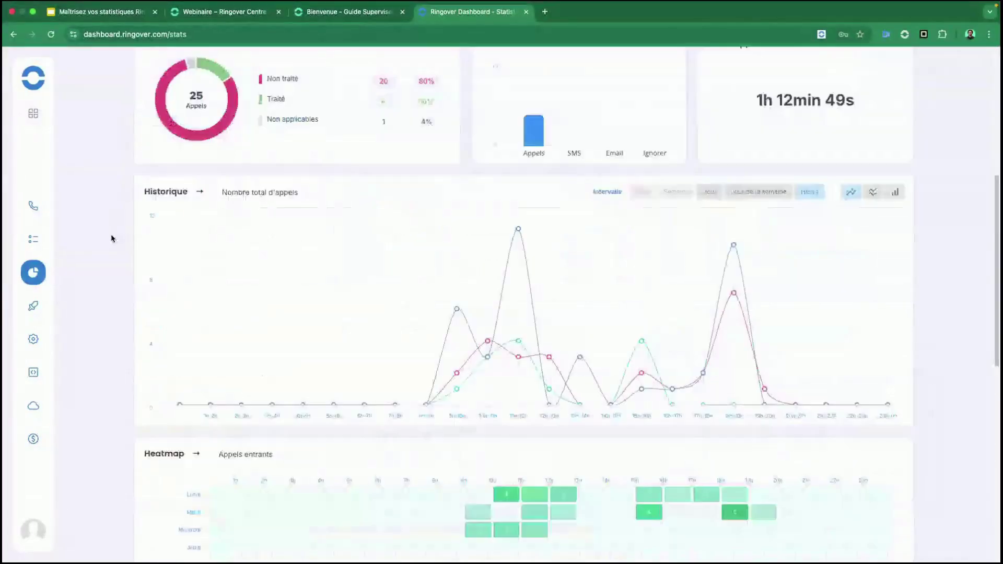
pyautogui.scroll(-6, 117, 307)
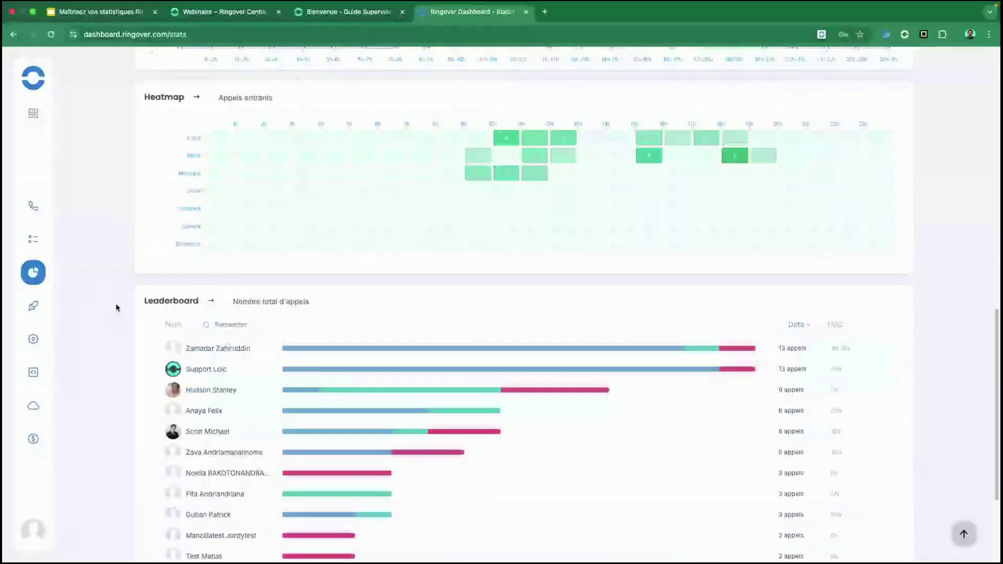
pyautogui.scroll(-3, 116, 308)
pyautogui.scroll(15, 144, 244)
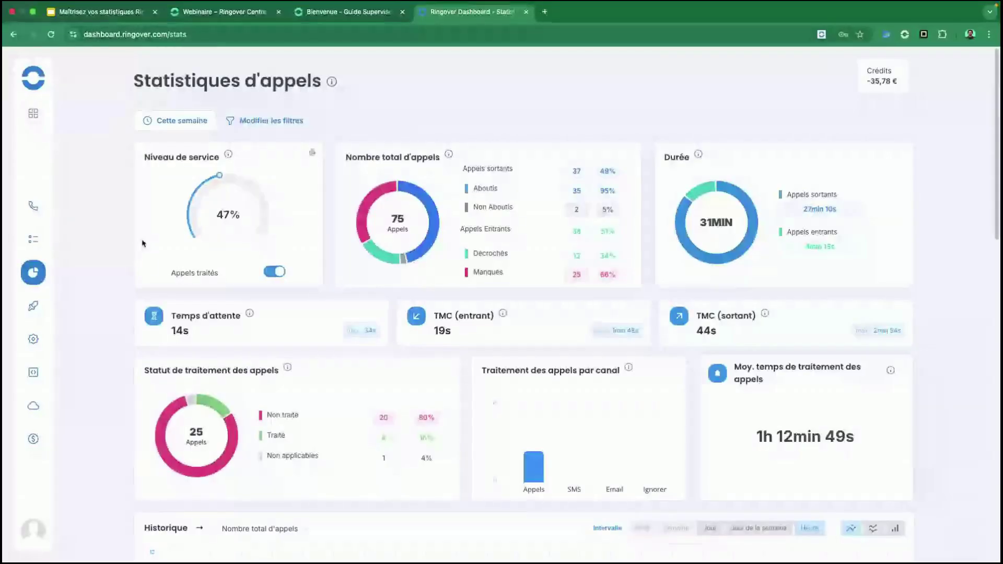
# - Filter this week's call statistics to "Uniquement les standards"
pyautogui.click(260, 122)
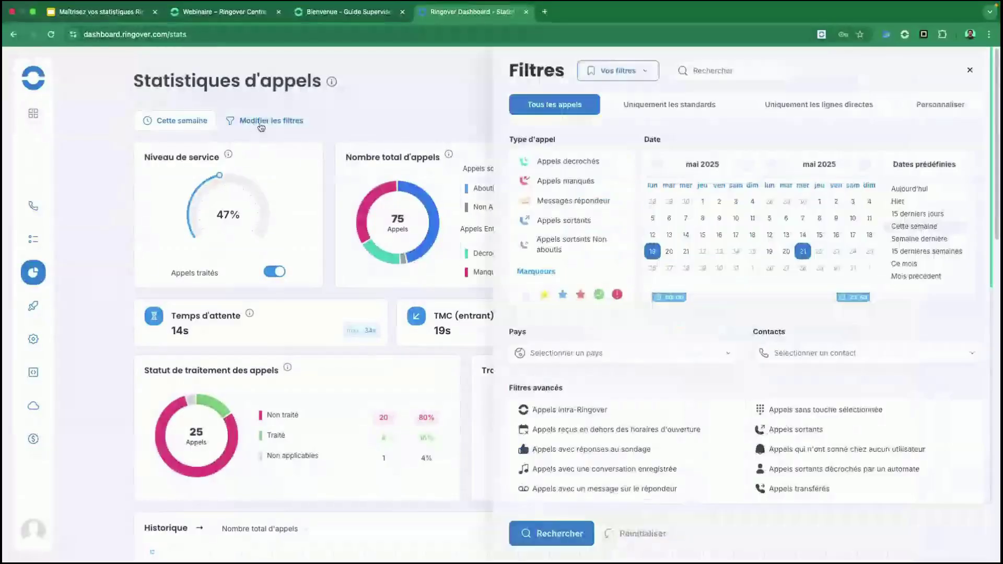
pyautogui.click(669, 107)
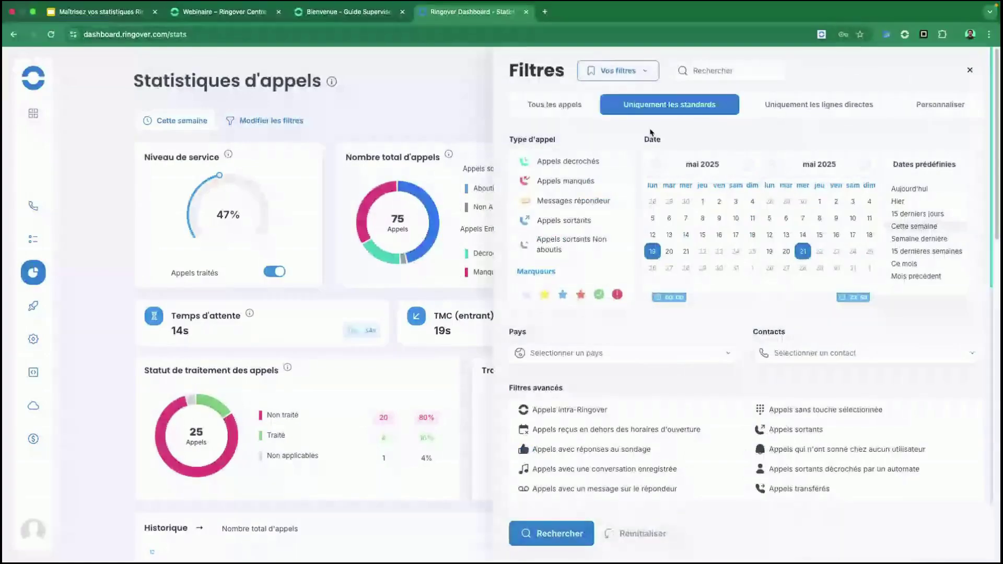
pyautogui.click(550, 534)
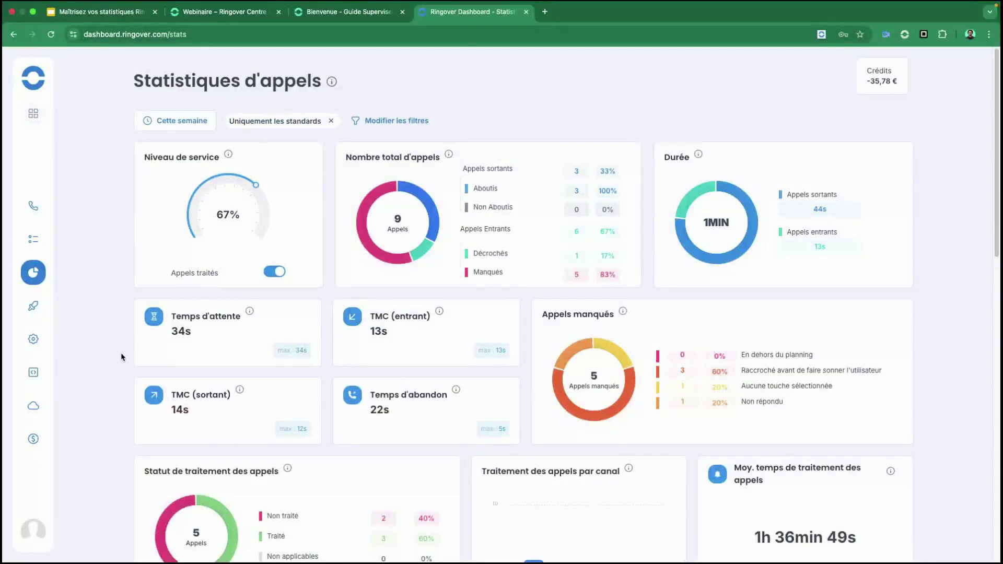
# - Highlight the Appels manqués card with its missed-call reasons and the Leaderboard title, and examine the Leaderboard's call-status legend
pyautogui.scroll(-1, 123, 357)
pyautogui.scroll(-2, 121, 357)
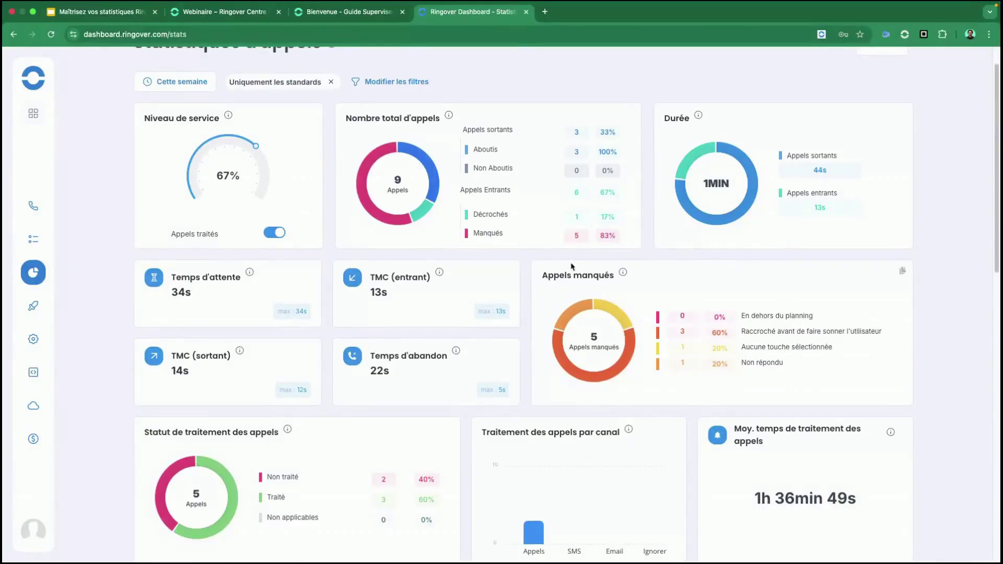
pyautogui.moveTo(543, 273); pyautogui.dragTo(771, 363)
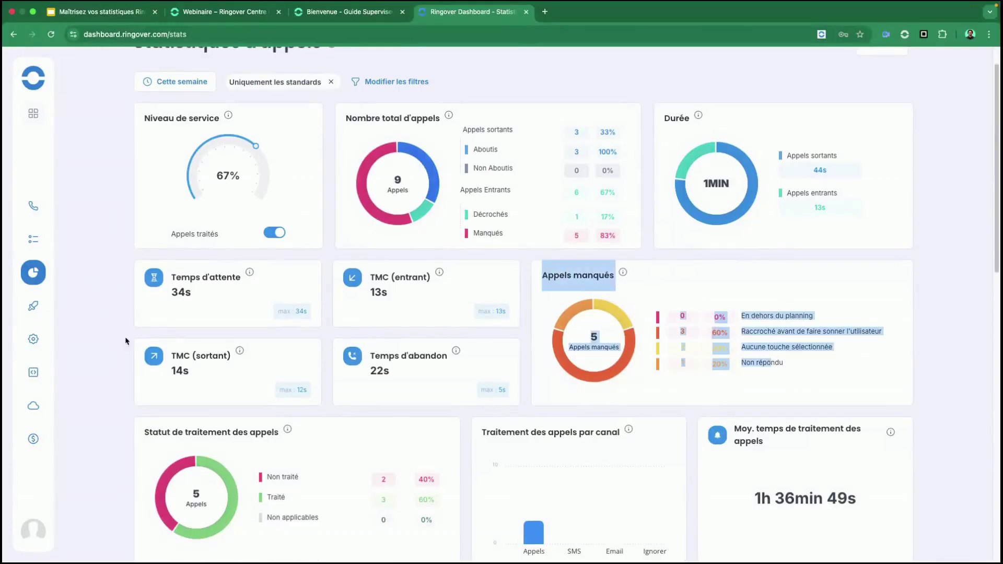
pyautogui.scroll(-15, 108, 282)
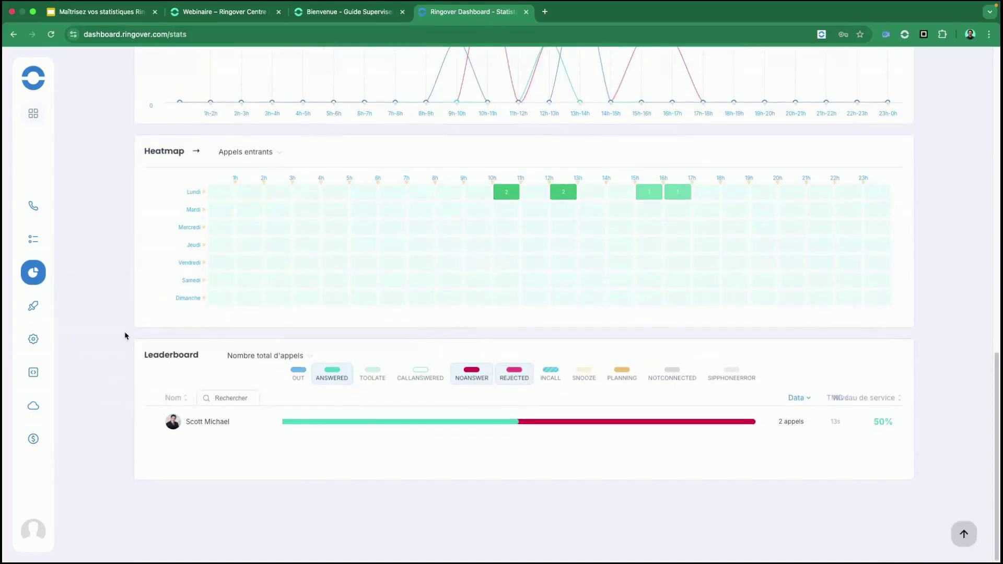
pyautogui.moveTo(141, 358); pyautogui.dragTo(224, 363)
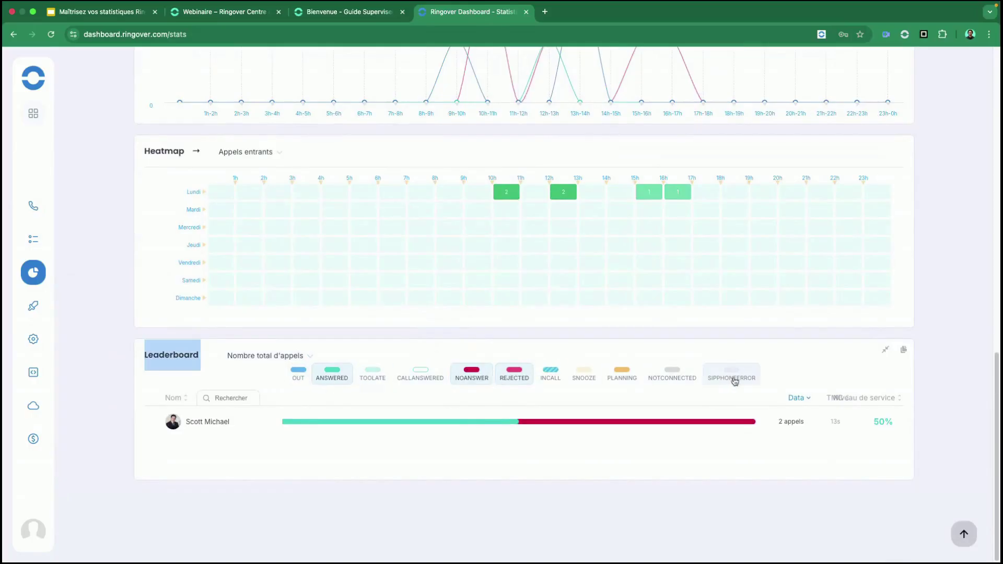
# - Highlight the Leaderboard's call-status legend and enable every inactive status, from OUT to SIPPHONEERROR, so the ranking includes all statuses
pyautogui.moveTo(264, 378); pyautogui.dragTo(753, 376)
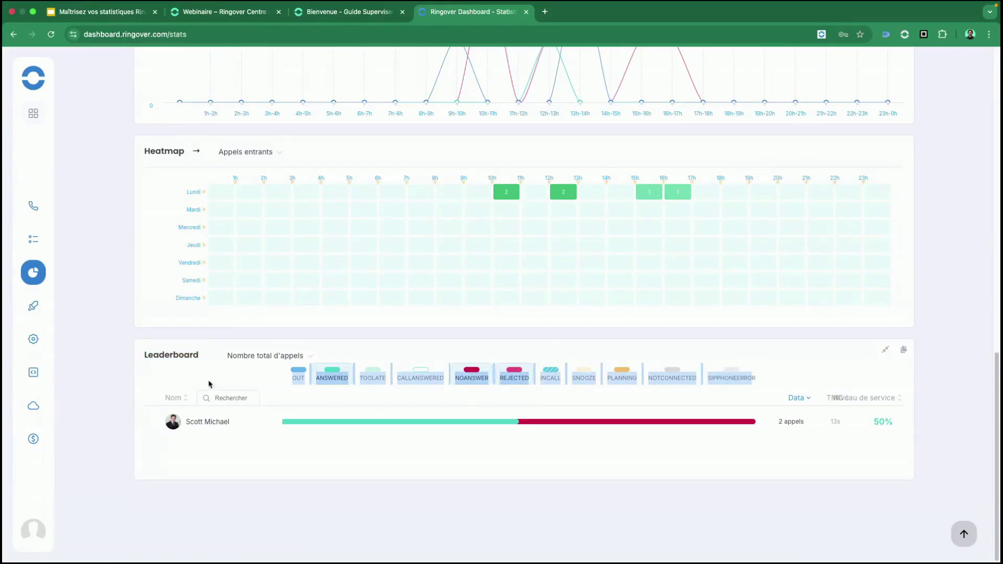
pyautogui.click(168, 382)
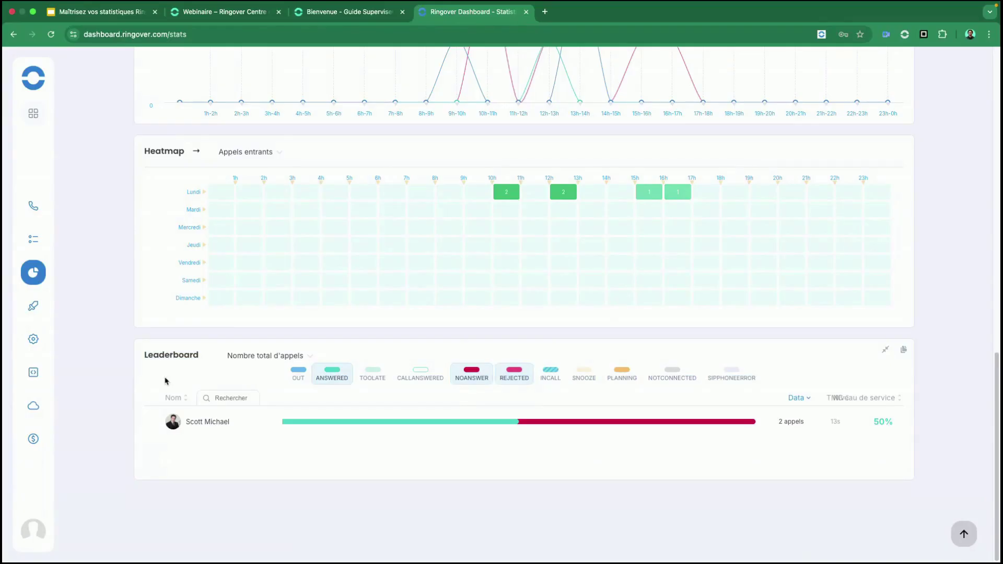
pyautogui.click(297, 381)
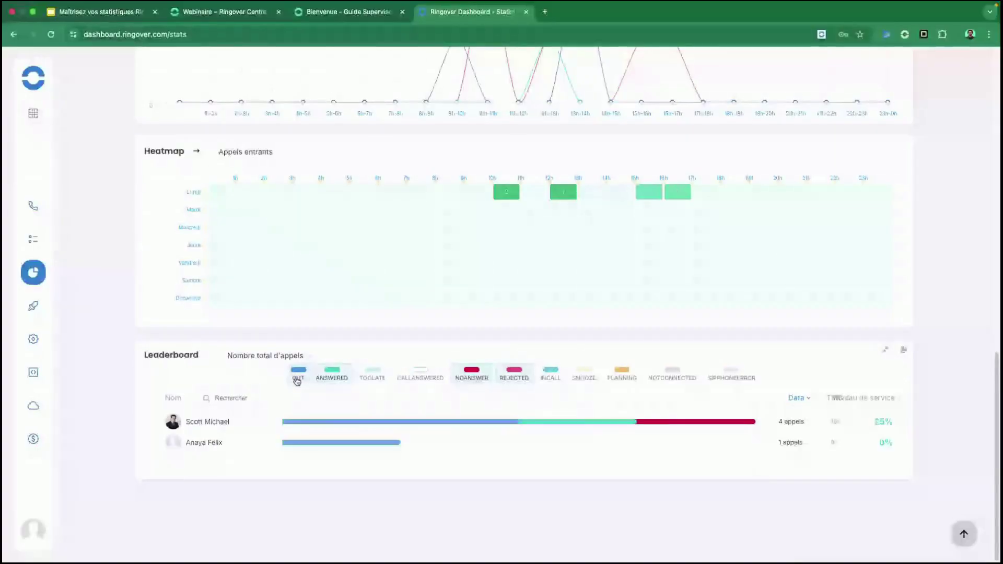
pyautogui.click(560, 375)
pyautogui.click(583, 375)
pyautogui.click(622, 375)
pyautogui.click(672, 376)
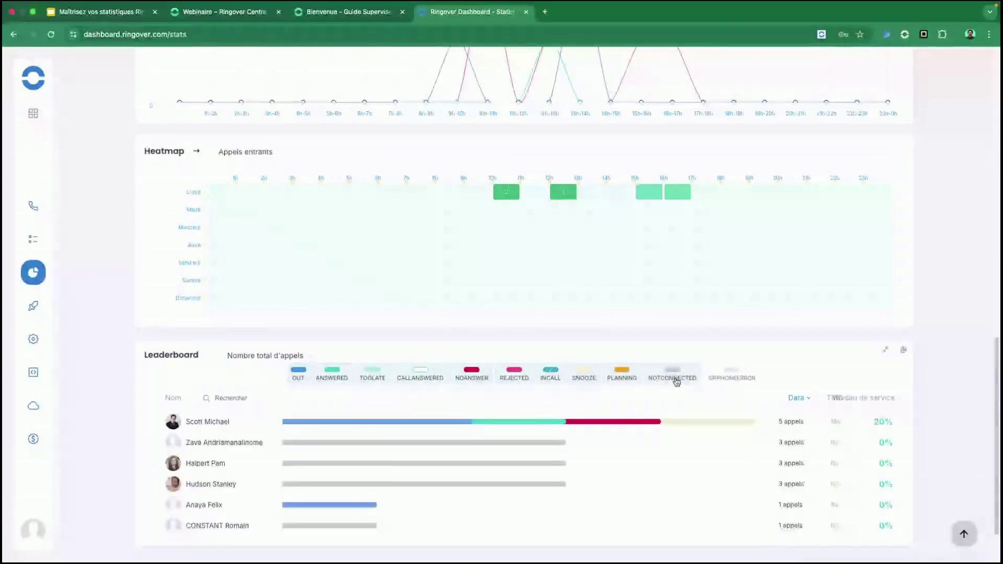
pyautogui.click(728, 378)
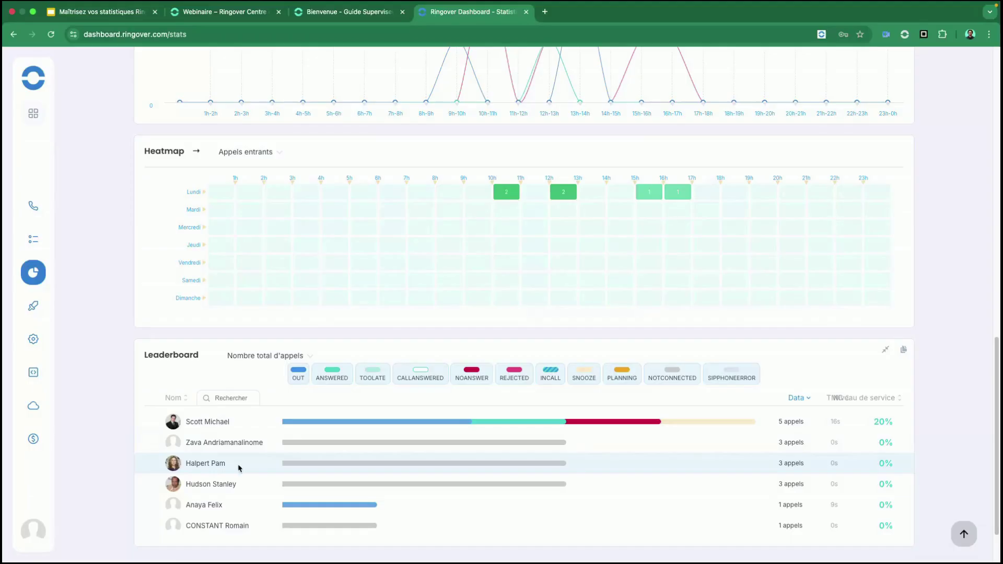
# - Check the active filters and the Leaderboard, and inspect the call-status breakdown of the single-call user with a blue OUT bar
pyautogui.scroll(15, 94, 369)
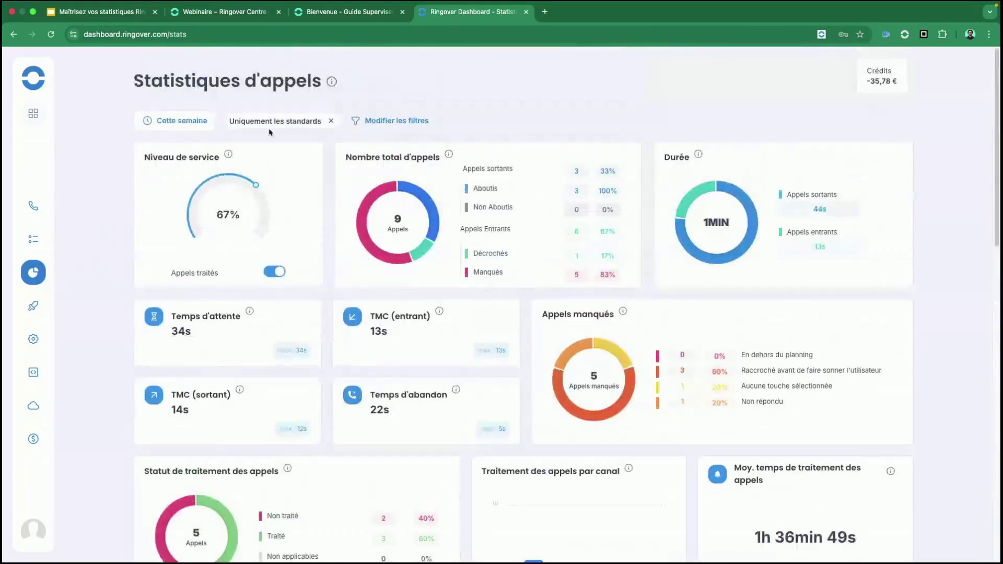
pyautogui.scroll(-15, 78, 292)
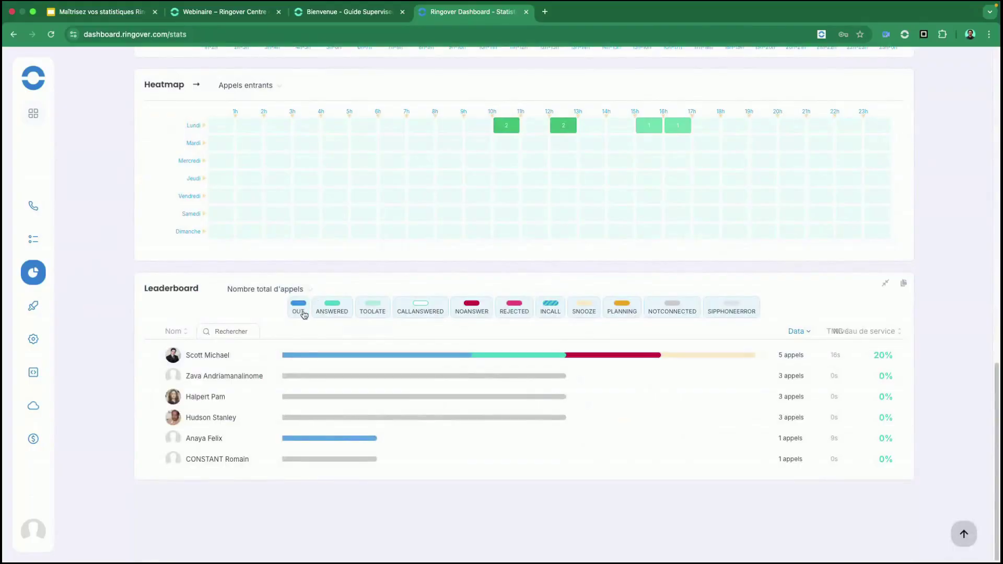
pyautogui.moveTo(303, 441)
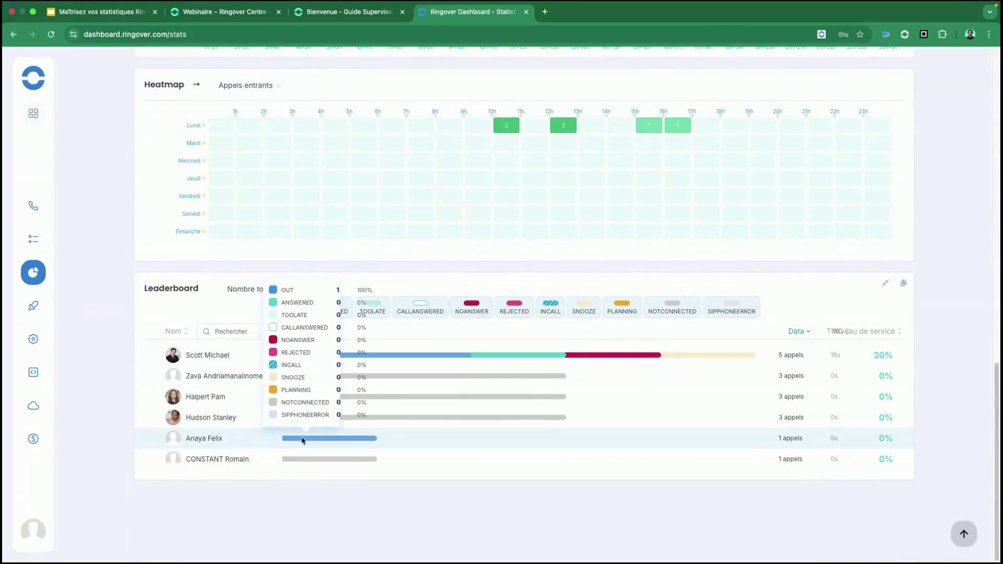
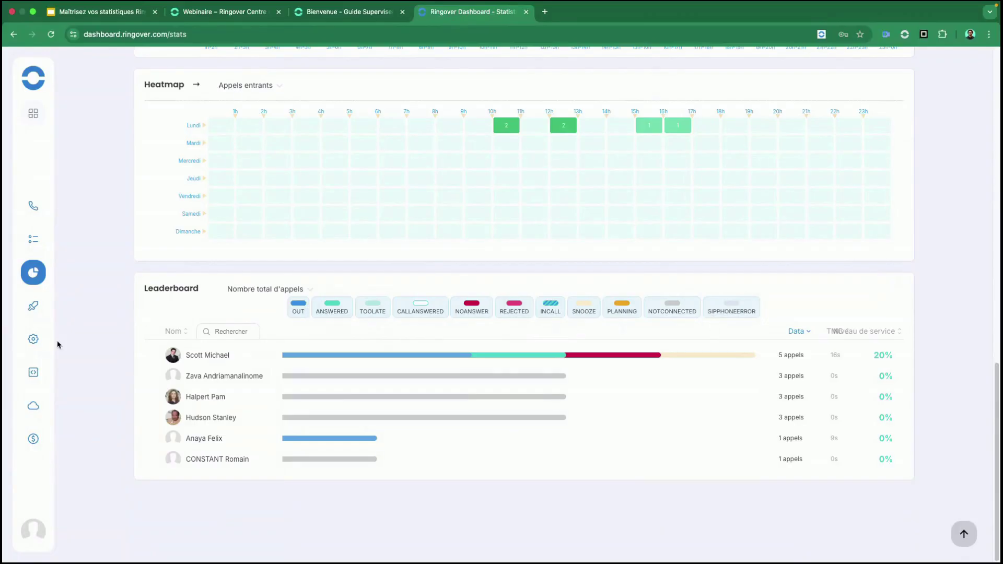
# - Remove the "Uniquement les standards" filter from this week's call statistics
pyautogui.scroll(15, 106, 340)
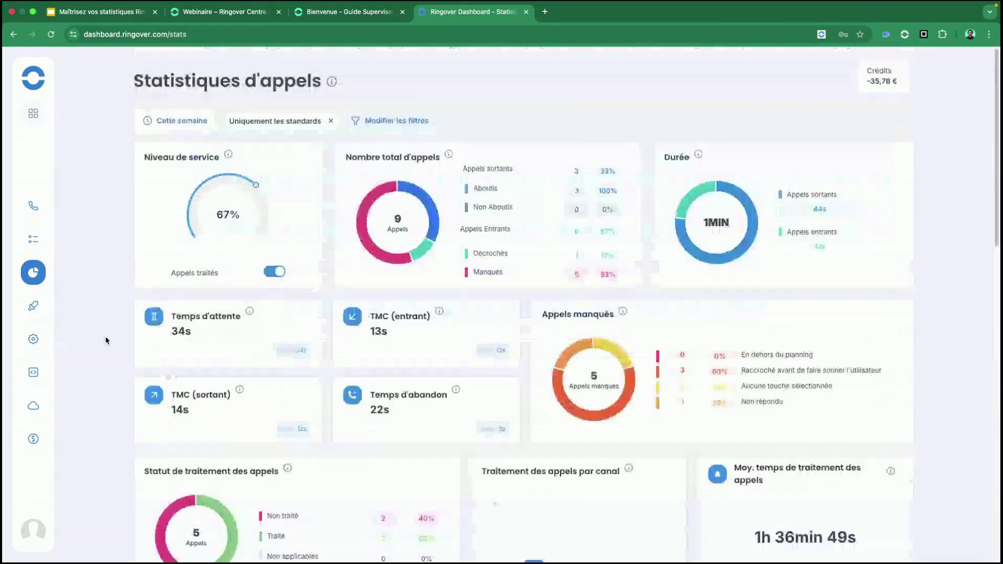
pyautogui.click(331, 123)
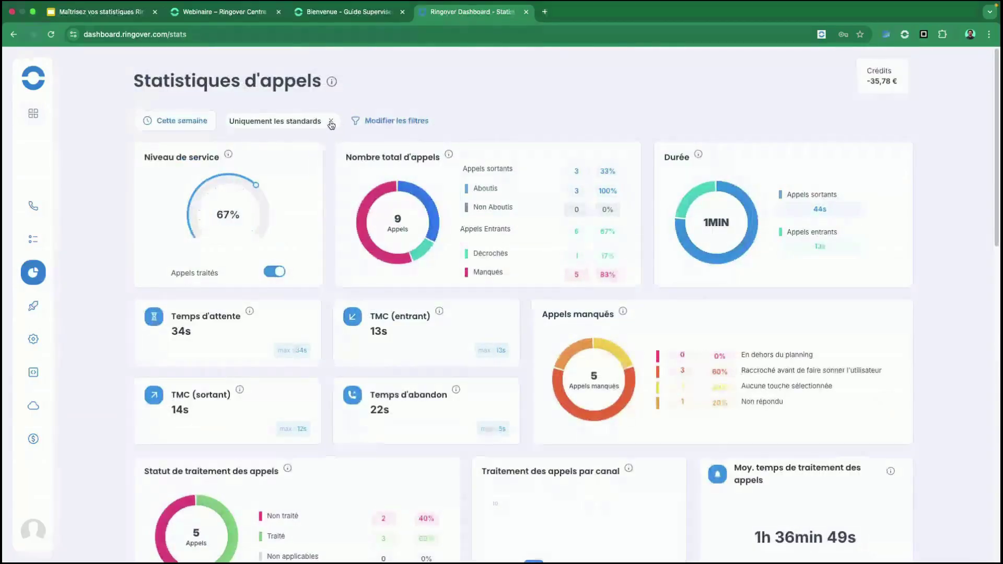
pyautogui.scroll(-12, 86, 325)
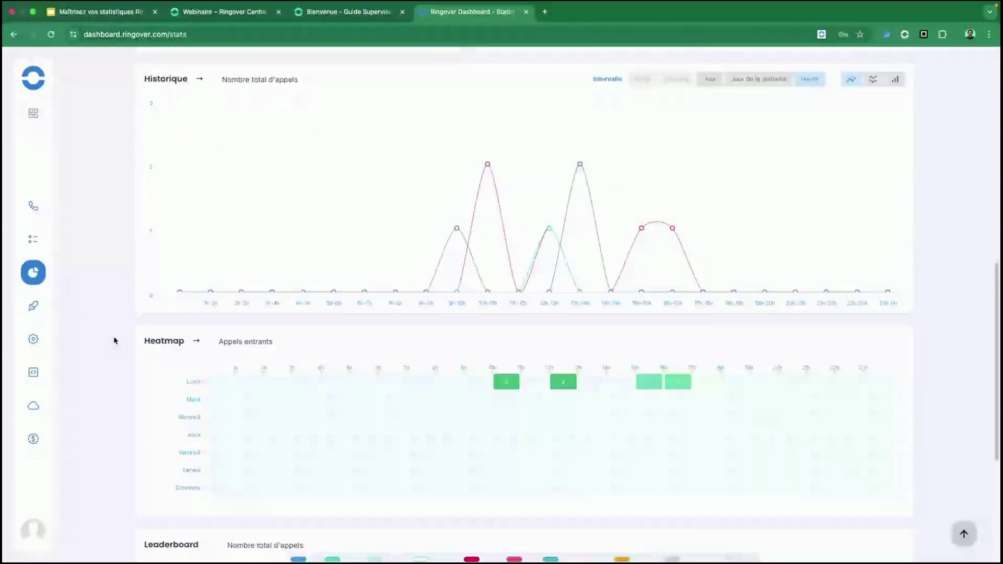
pyautogui.scroll(12, 115, 341)
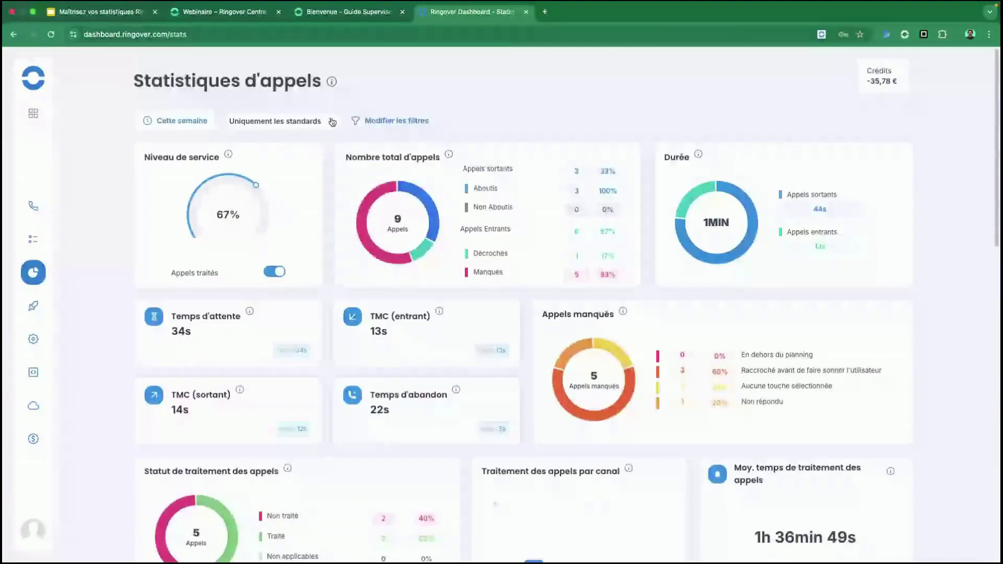
pyautogui.click(332, 122)
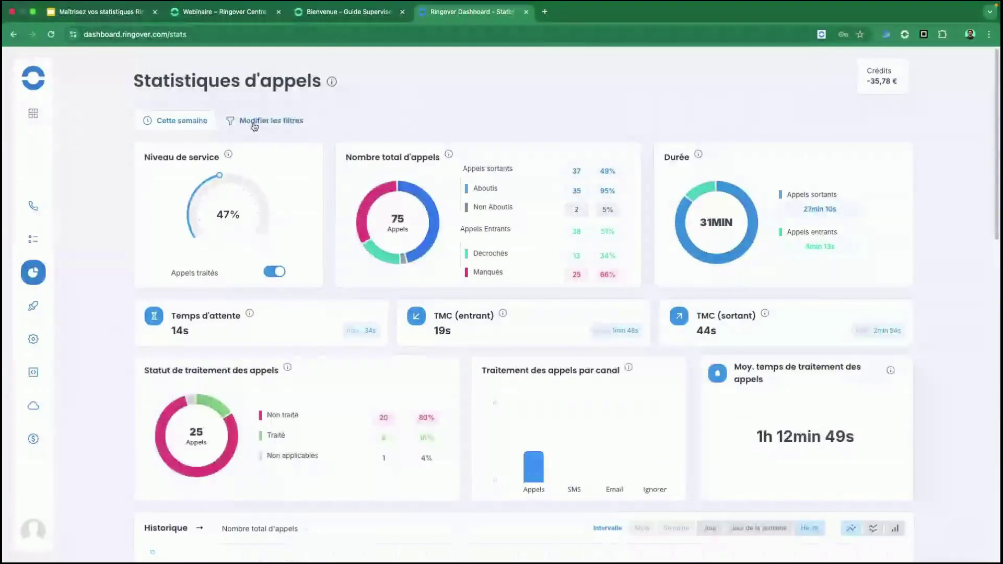
# - Filter the statistics to all calls from "Hier" and narrow the call type to "Appels manqués"
pyautogui.click(256, 122)
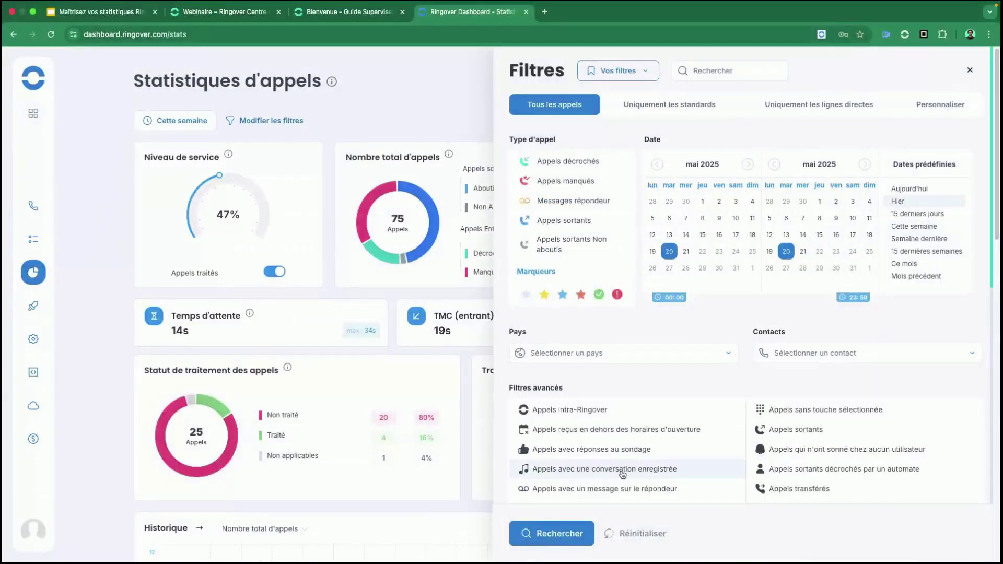
pyautogui.click(571, 531)
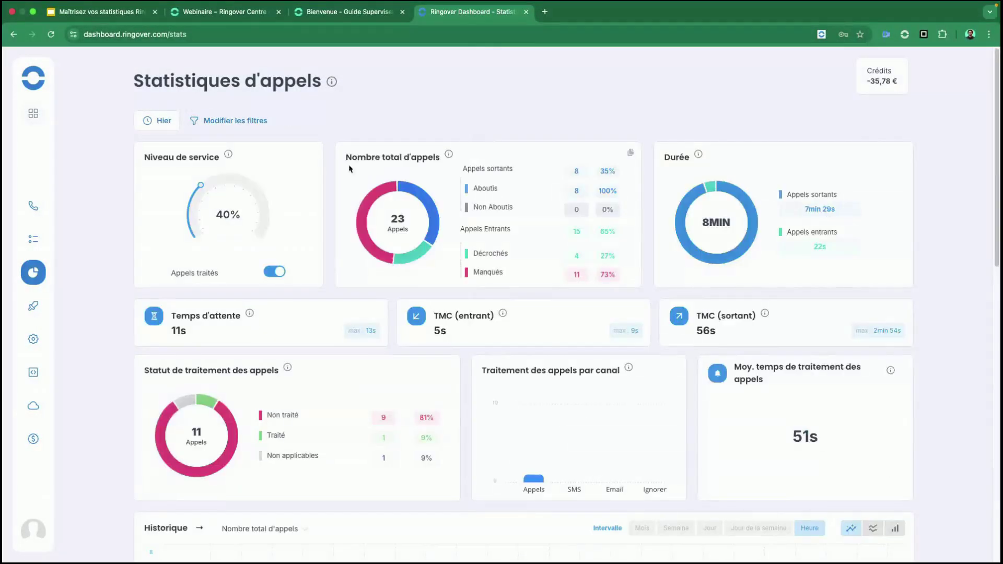
pyautogui.click(259, 123)
pyautogui.click(553, 188)
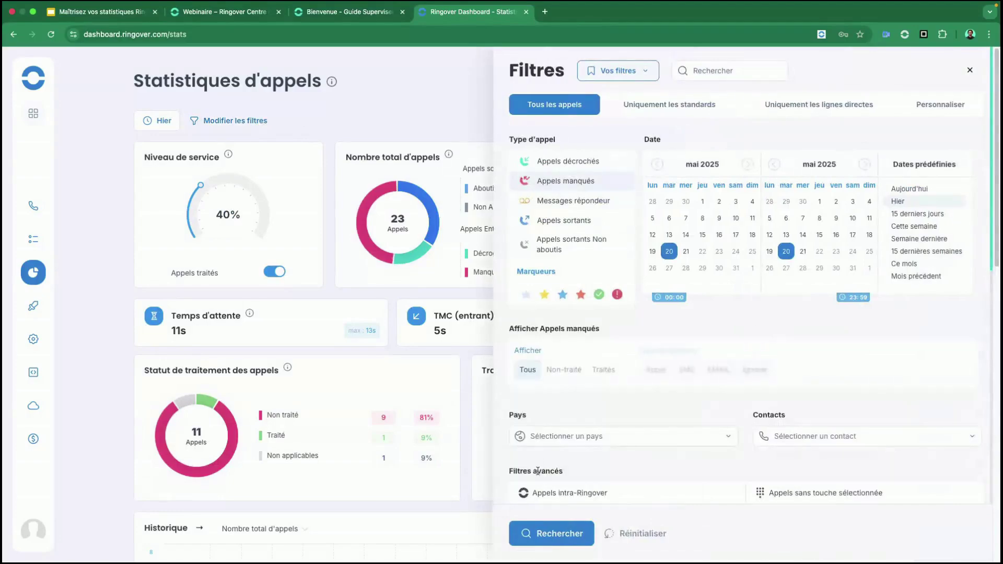
pyautogui.click(555, 535)
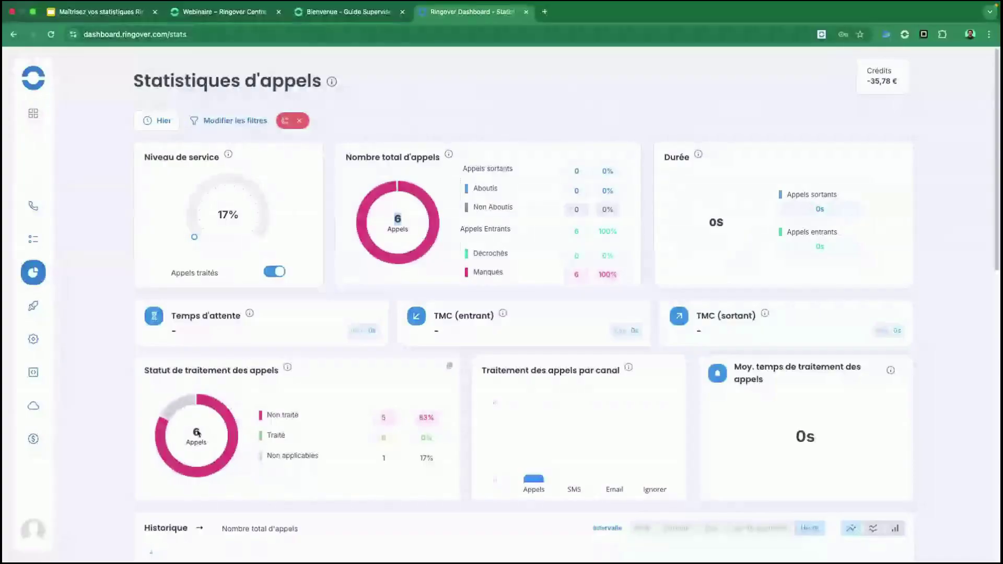
# - Compare the missed-call total in the Nombre total d'appels card with the calls listed per user in the Leaderboard
pyautogui.scroll(-10, 141, 373)
pyautogui.scroll(-3, 140, 372)
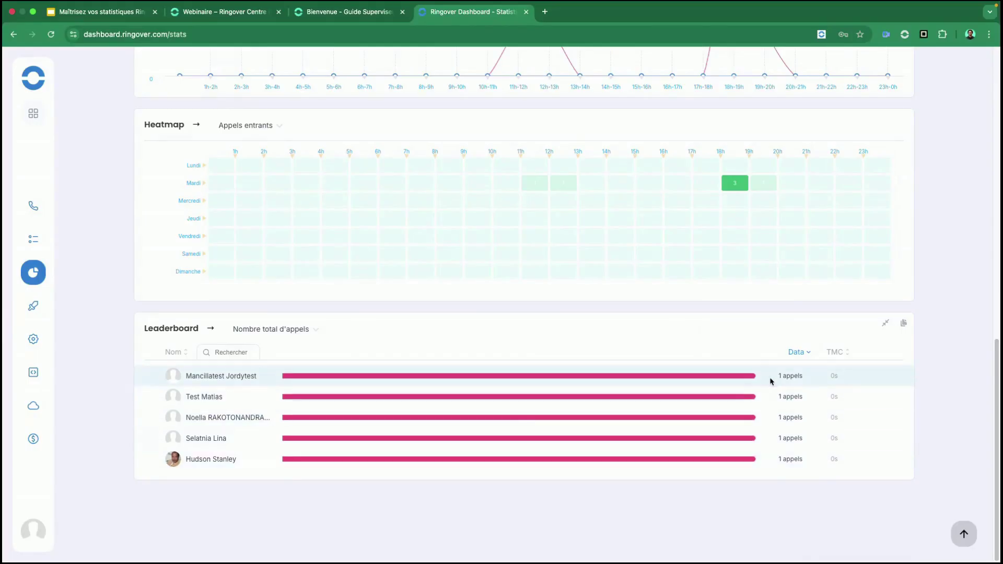
pyautogui.click(644, 463)
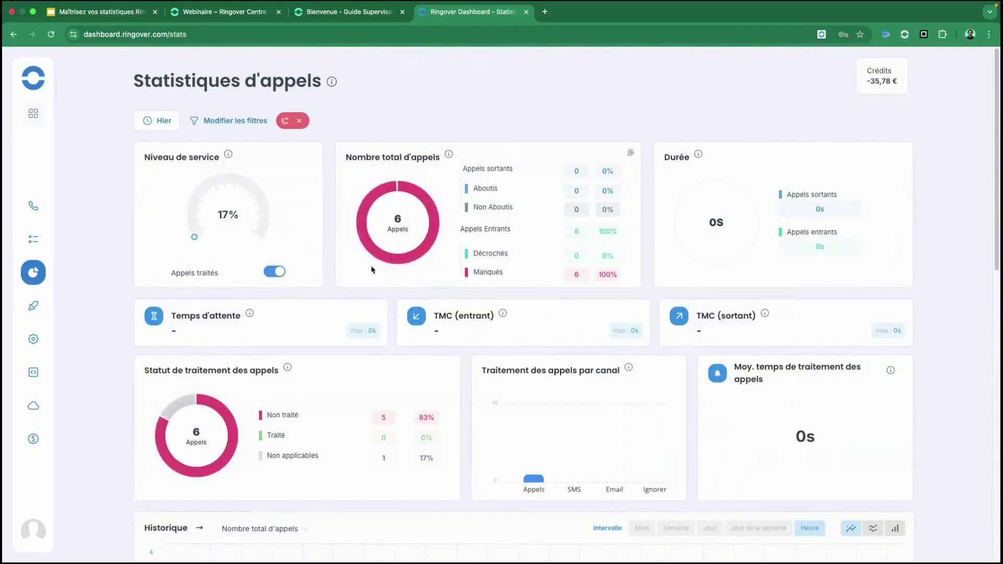
pyautogui.scroll(-15, 329, 355)
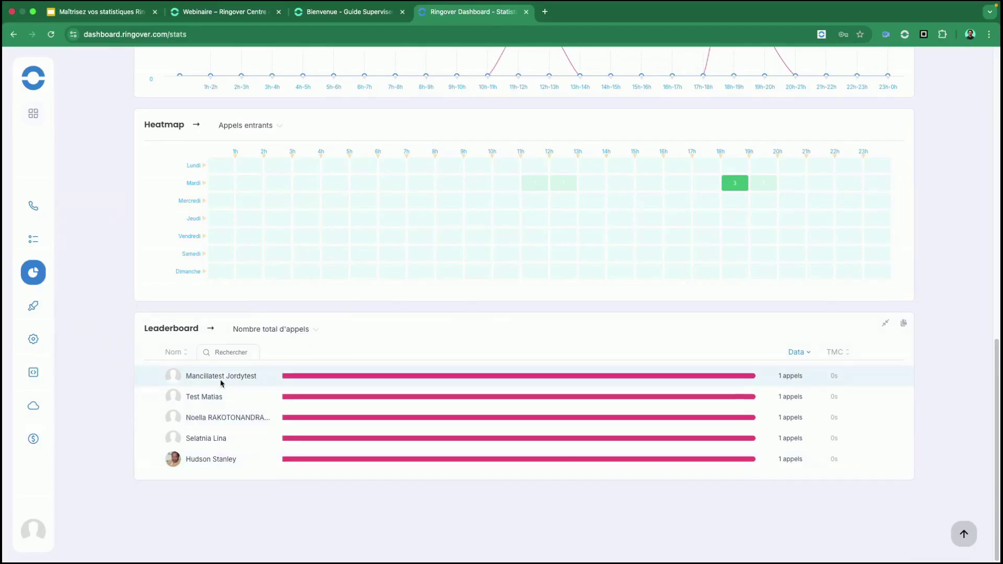
# - Filter yesterday's missed calls to exclude intra-Ringover, outside-opening-hours, no-key-selected and rang-no-user calls, and run the search
pyautogui.scroll(15, 150, 439)
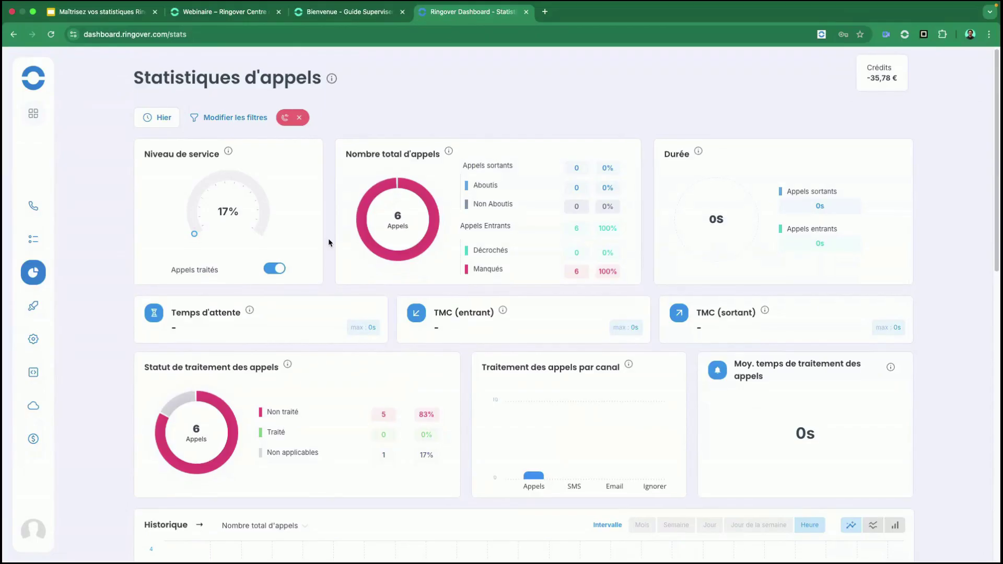
pyautogui.scroll(-15, 331, 242)
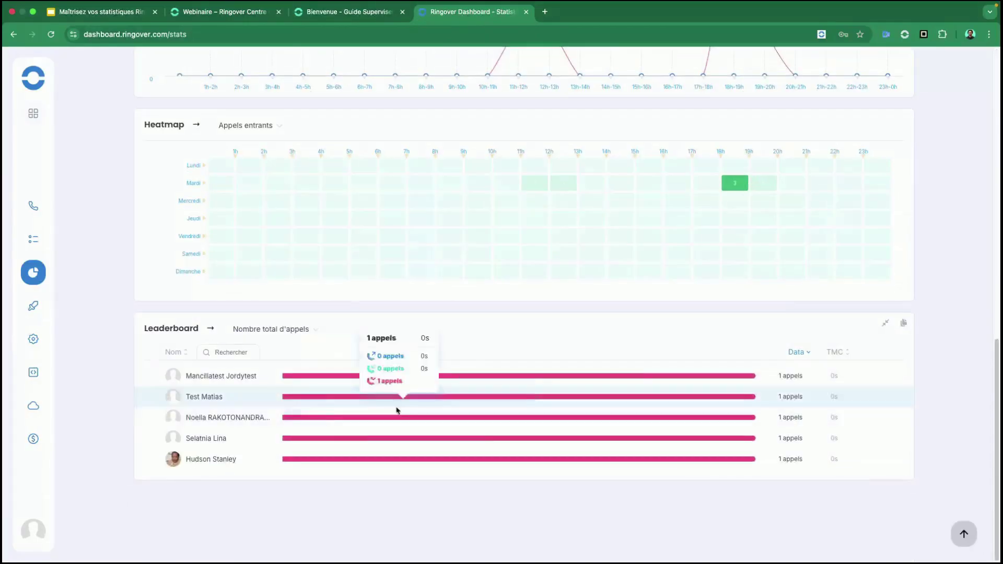
pyautogui.scroll(15, 340, 387)
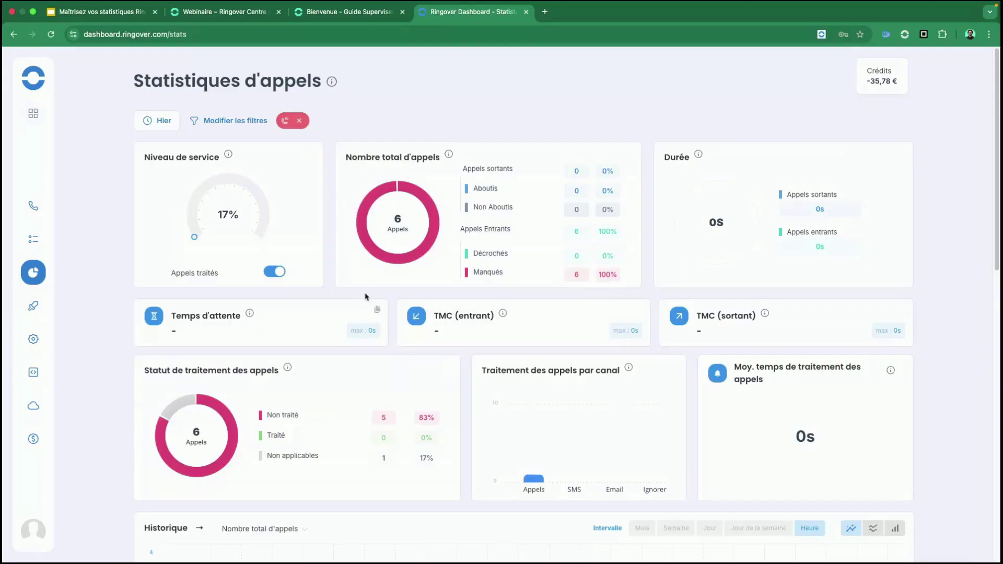
pyautogui.click(252, 122)
pyautogui.scroll(-6, 706, 348)
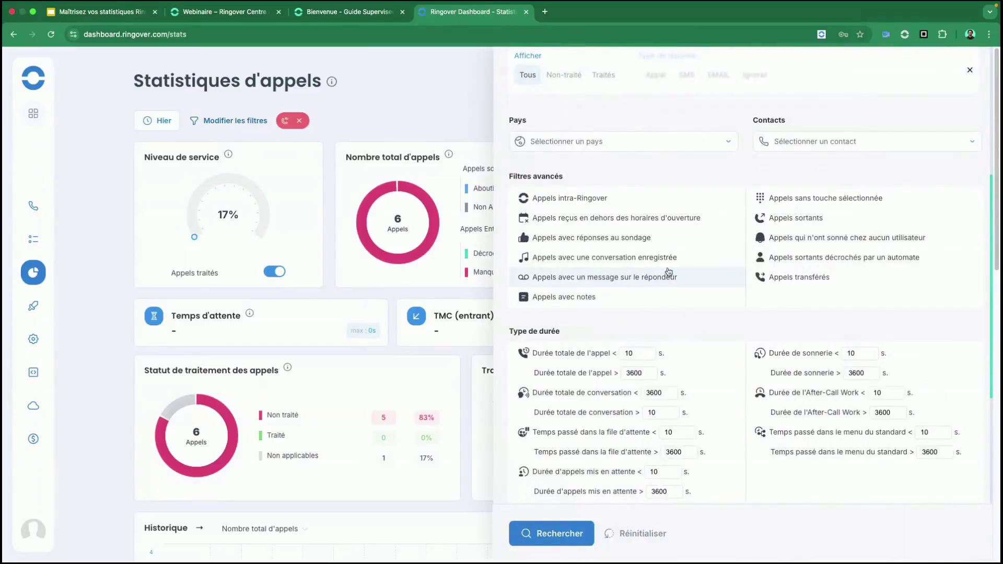
pyautogui.click(684, 204)
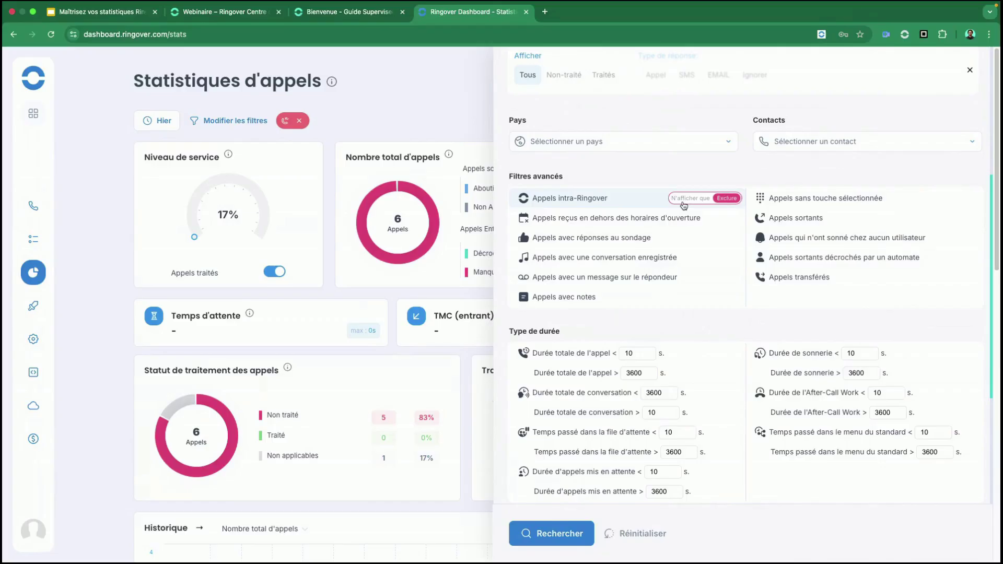
pyautogui.click(705, 221)
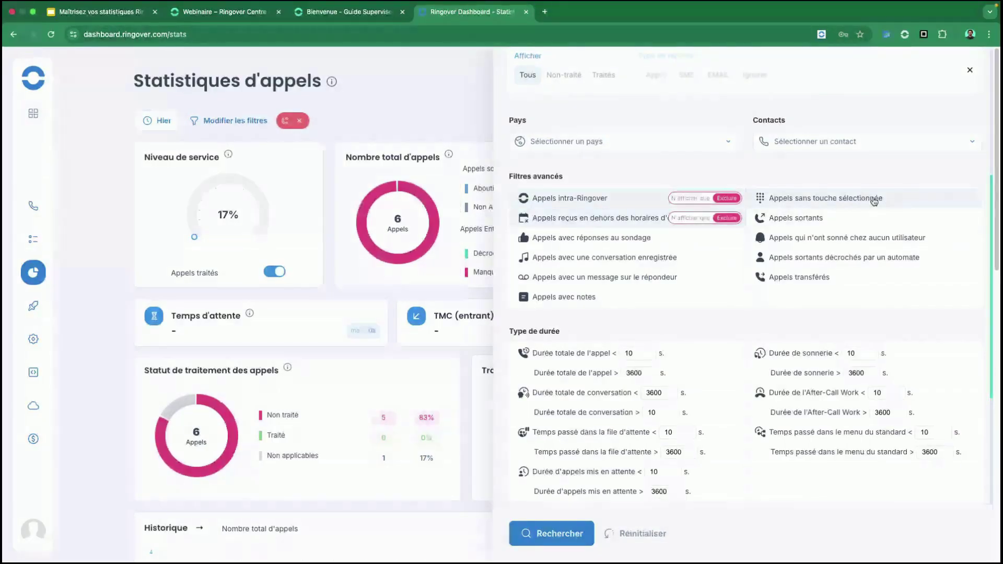
pyautogui.click(904, 205)
pyautogui.click(953, 198)
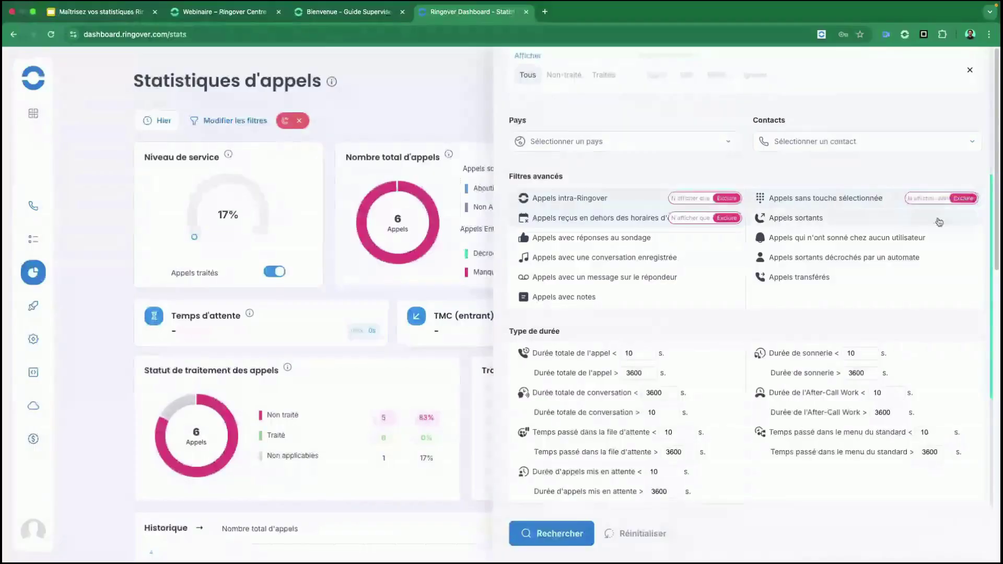
pyautogui.click(931, 238)
pyautogui.click(963, 238)
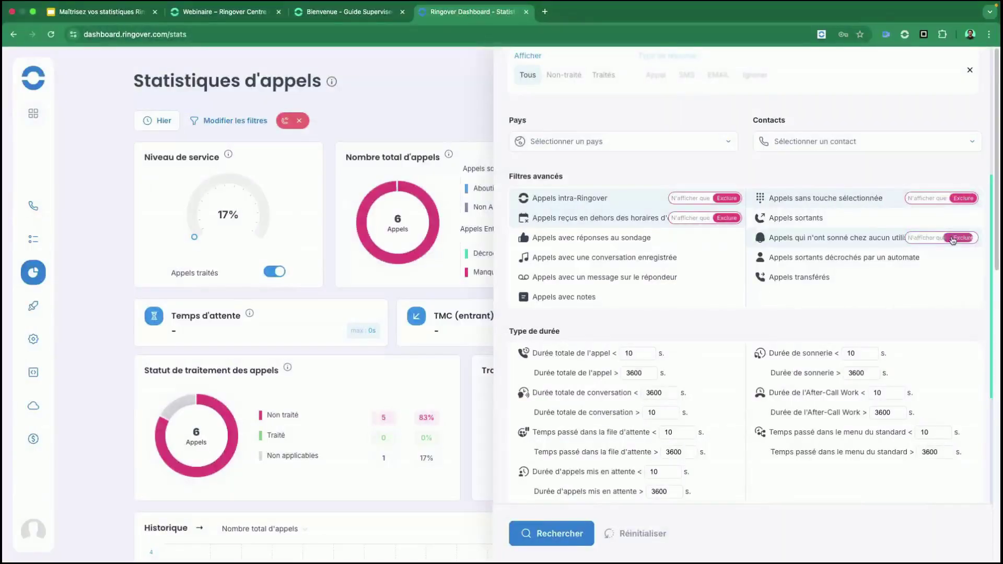
pyautogui.click(537, 533)
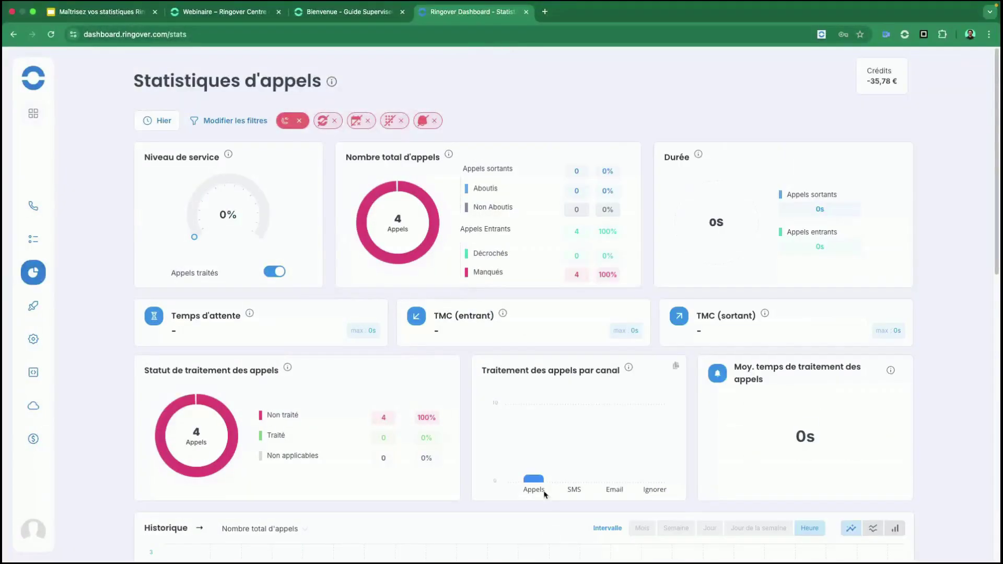
# - Remove the intra-Ringover and outside-opening-hours exclusions from the advanced filters and rerun the search
pyautogui.scroll(-12, 359, 280)
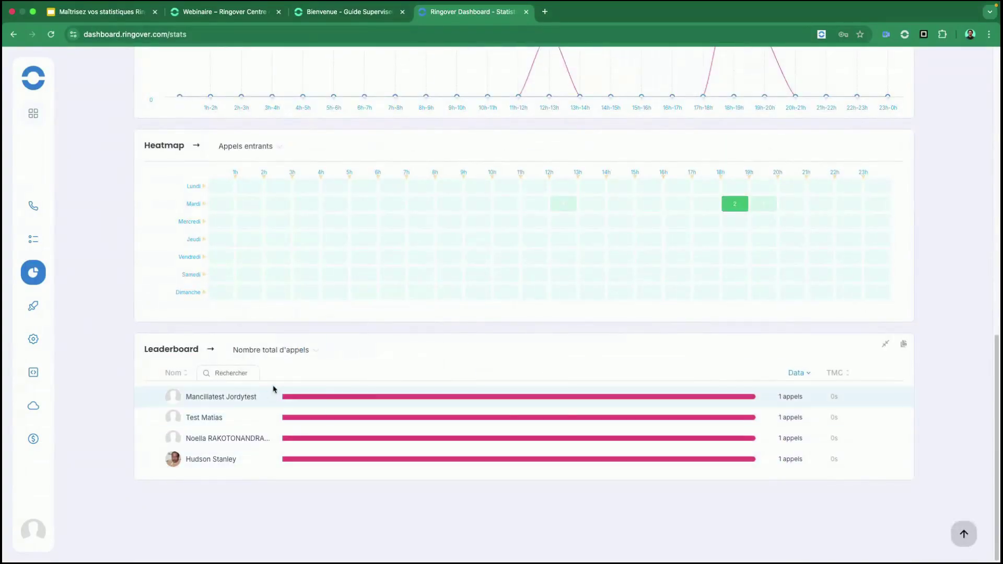
pyautogui.scroll(12, 291, 465)
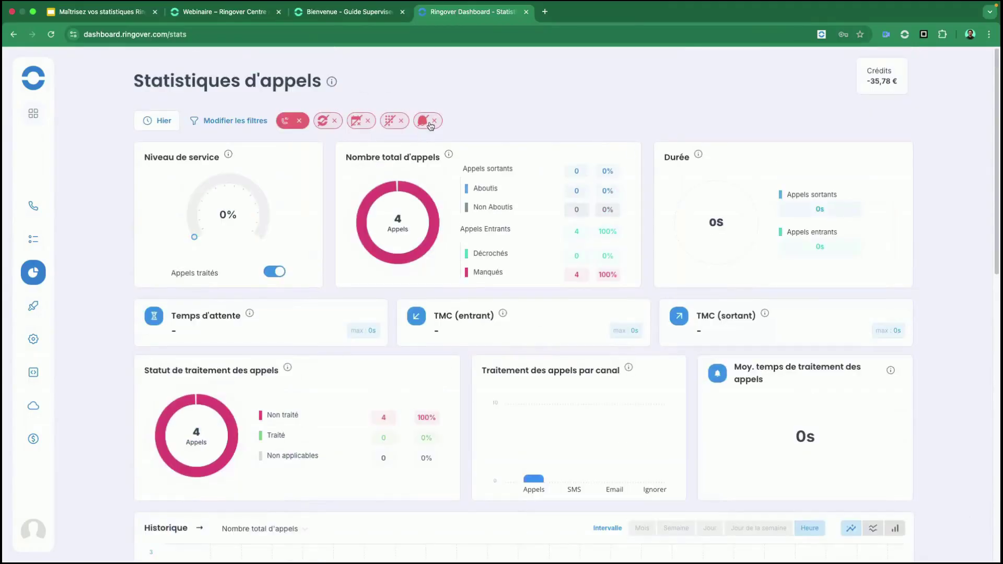
pyautogui.click(249, 121)
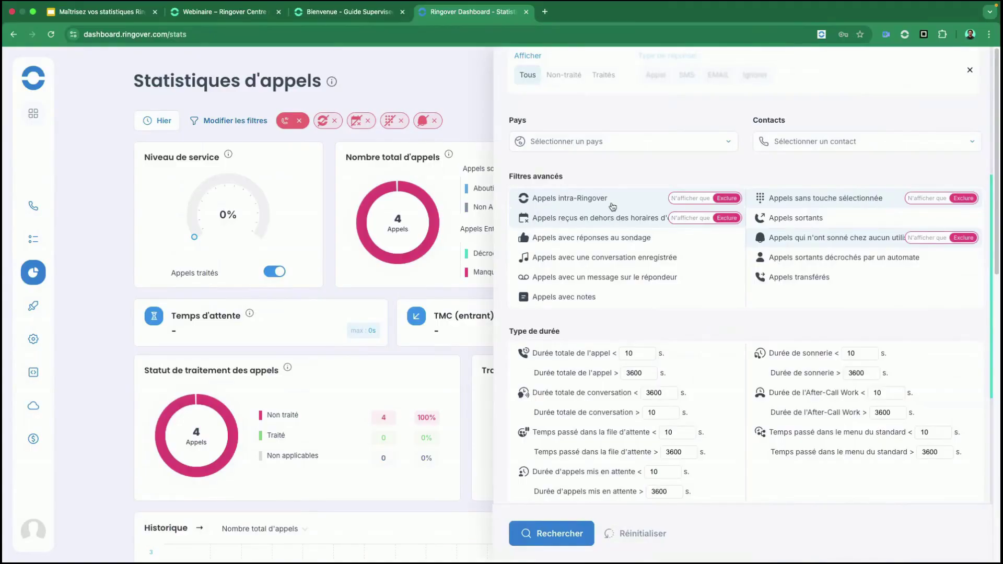
pyautogui.click(619, 218)
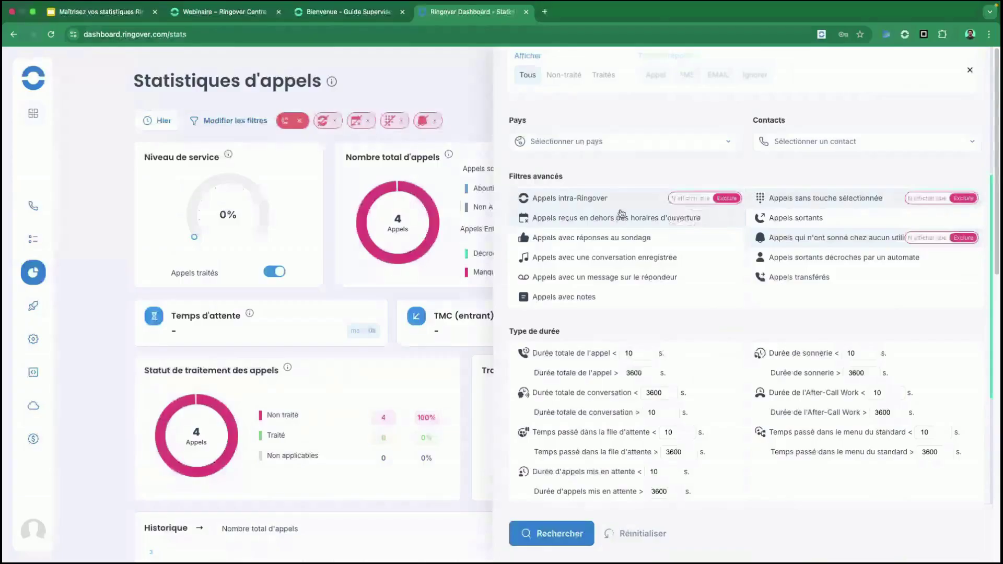
pyautogui.click(569, 200)
pyautogui.click(555, 532)
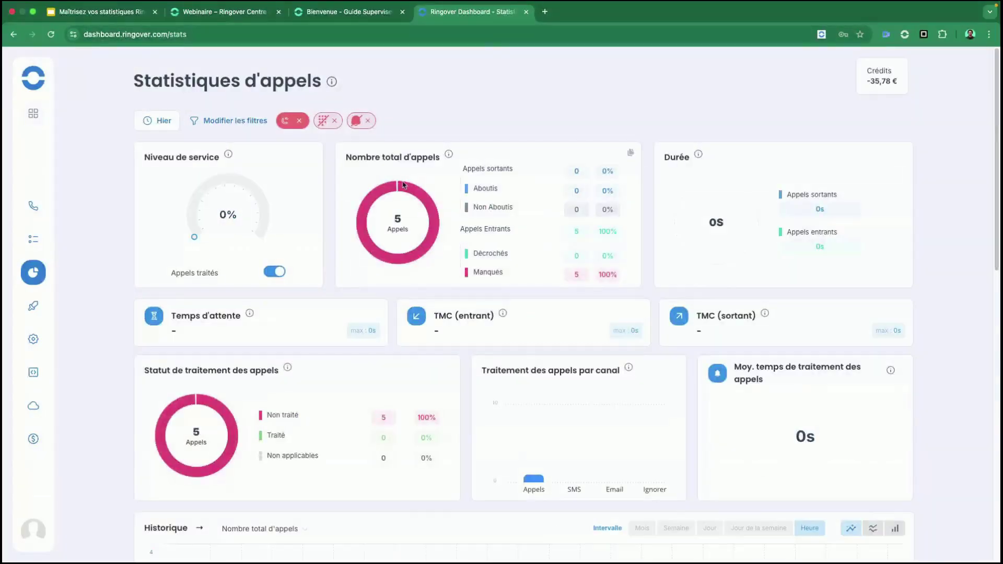
# - Clear all active filters from the call statistics, keeping only the yesterday (Hier) period
pyautogui.scroll(-10, 396, 267)
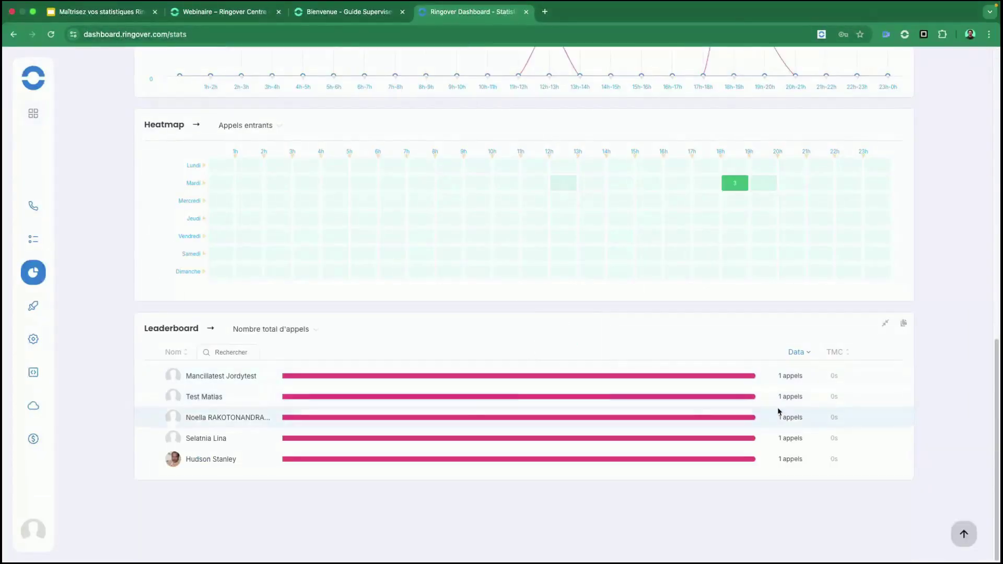
pyautogui.scroll(7, 460, 421)
pyautogui.scroll(5, 460, 420)
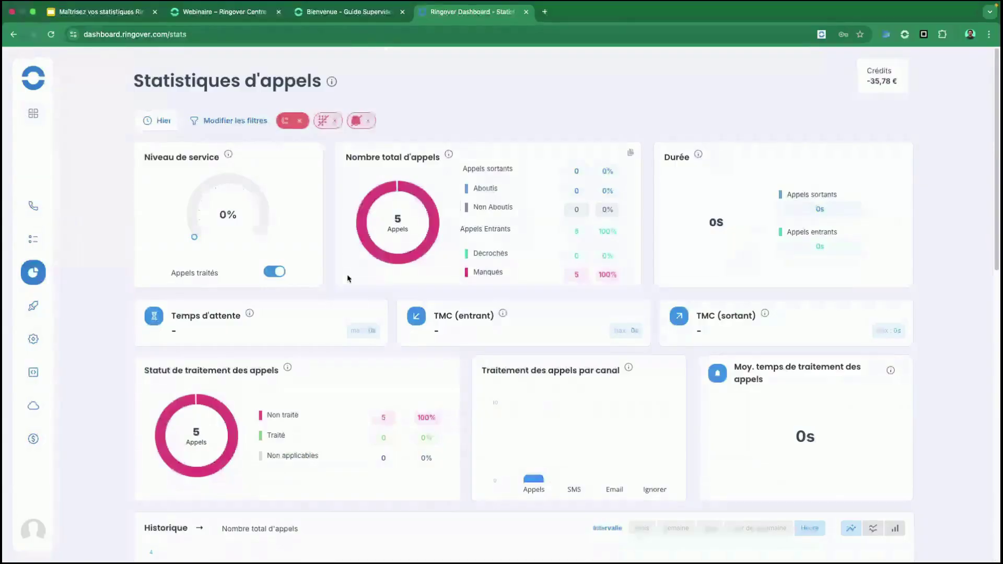
pyautogui.click(301, 121)
pyautogui.click(300, 121)
pyautogui.click(300, 121)
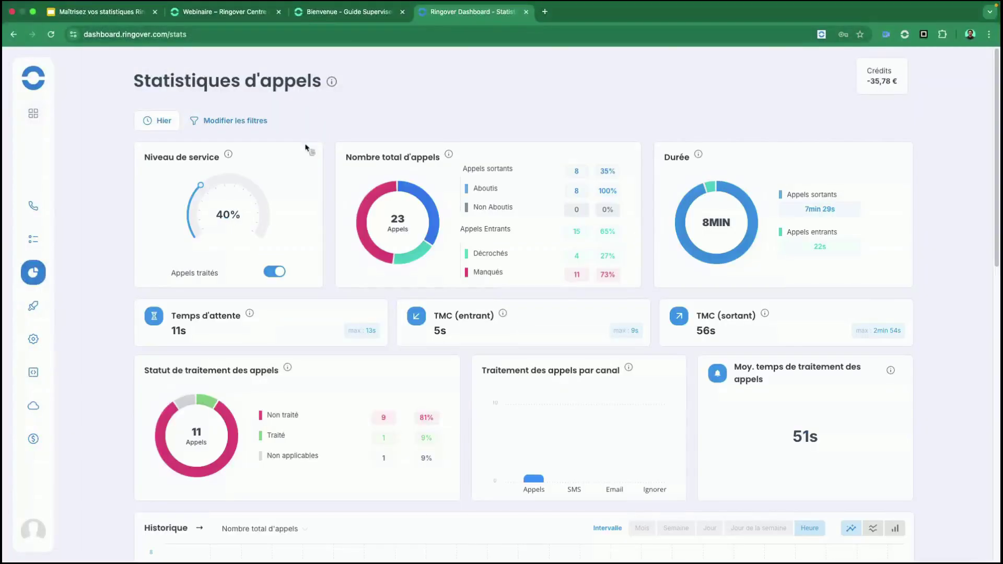
# - Filter the call statistics to show only missed calls (Appels manqués)
pyautogui.click(236, 122)
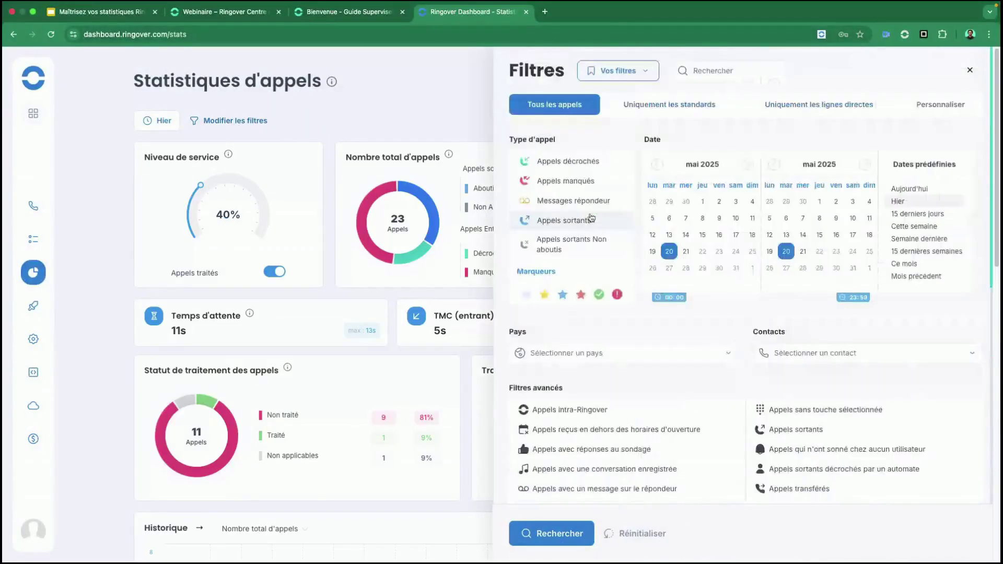
pyautogui.click(569, 183)
pyautogui.click(551, 533)
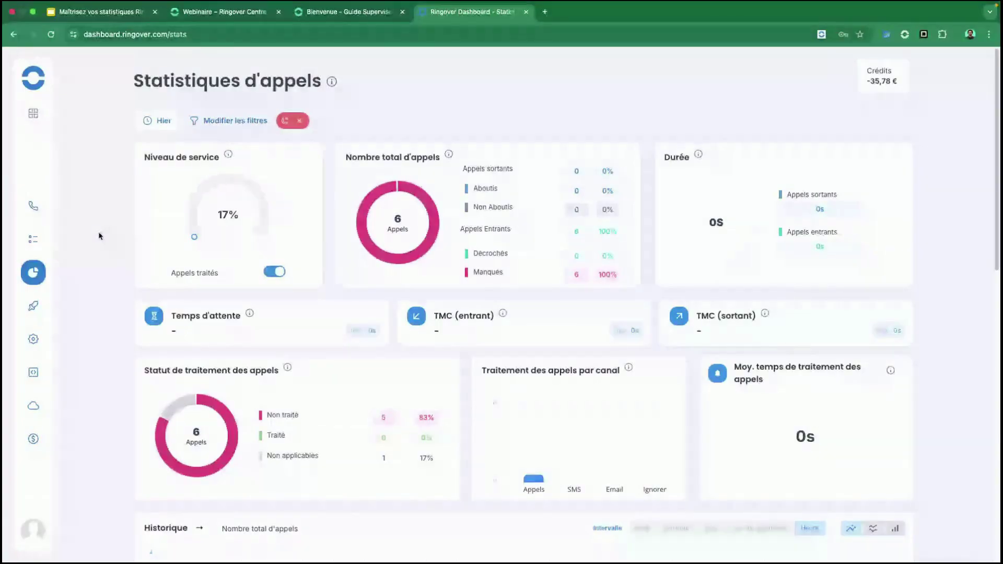
# - Search the voice standards (Standards vocaux) for "web" and open the Open IVR scenario of Webinar IVR
pyautogui.moveTo(45, 339)
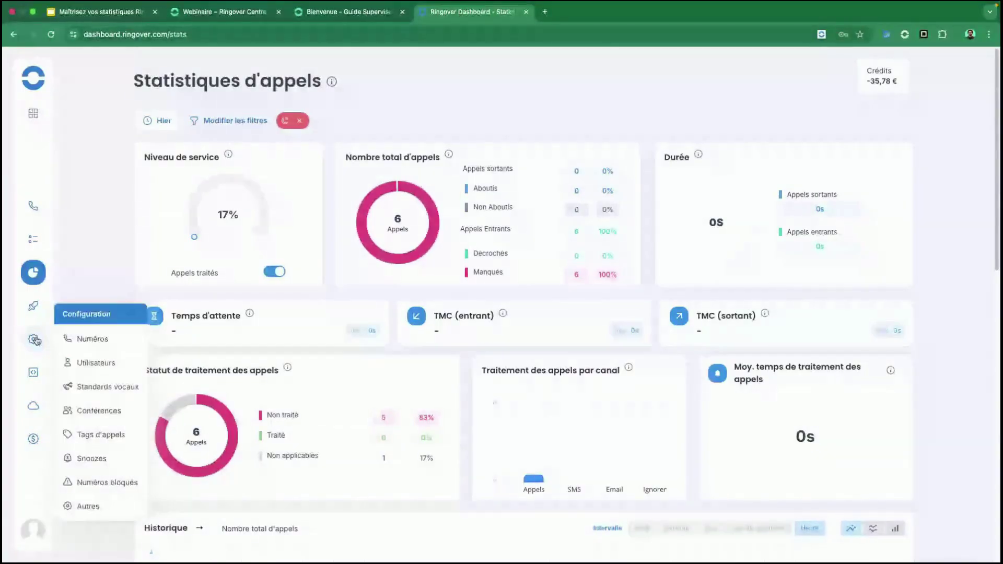
pyautogui.click(108, 393)
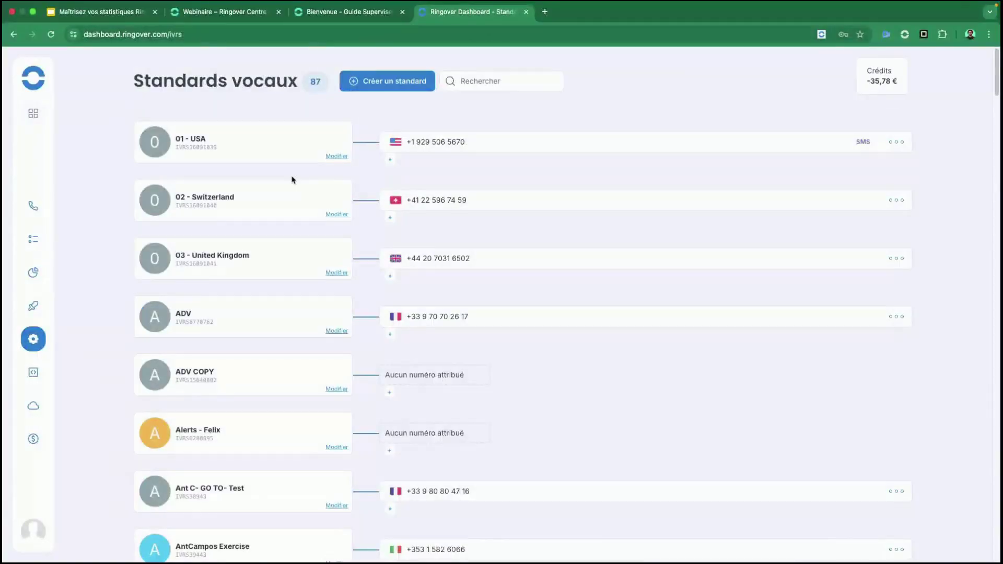
pyautogui.click(483, 82)
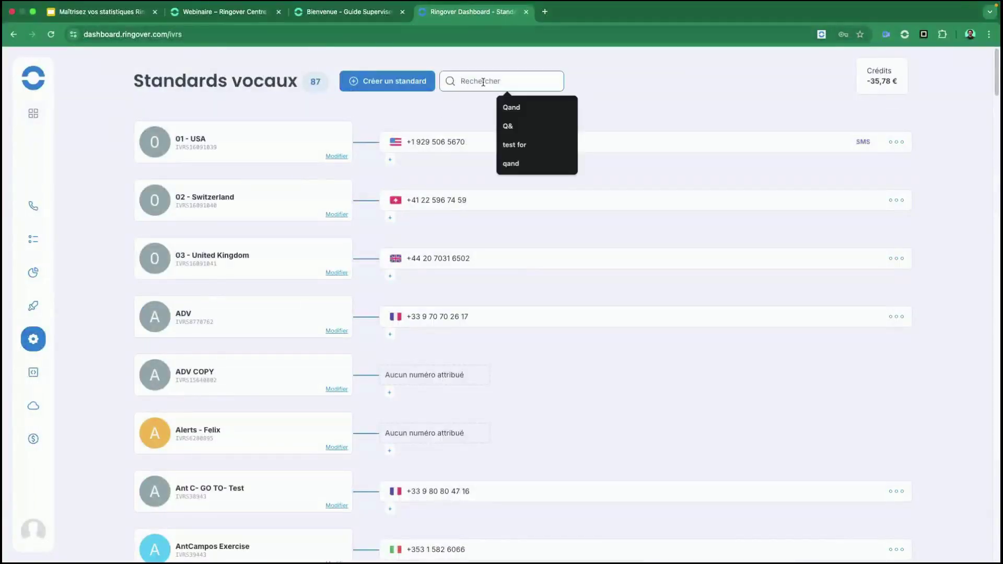
pyautogui.write('web')
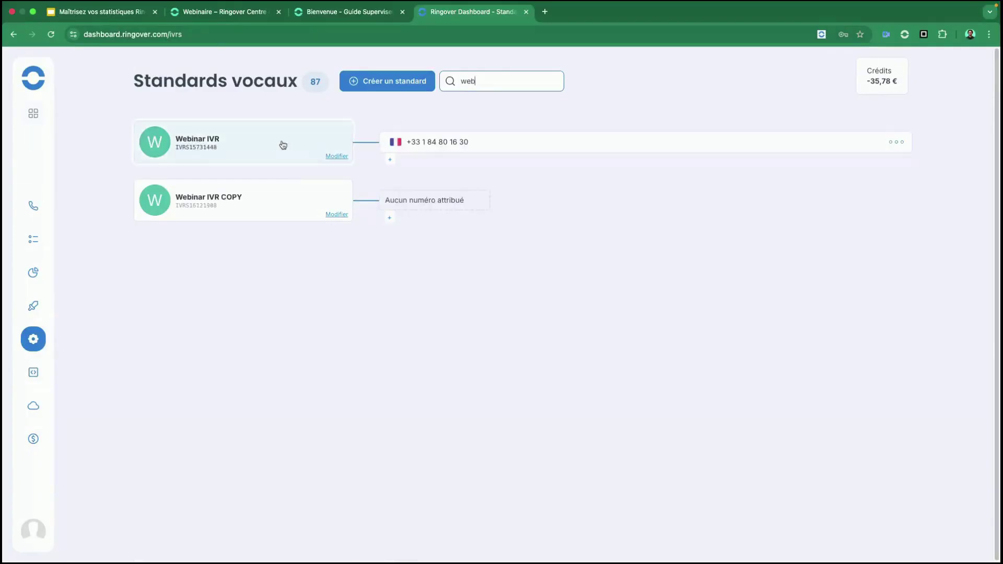
pyautogui.click(282, 145)
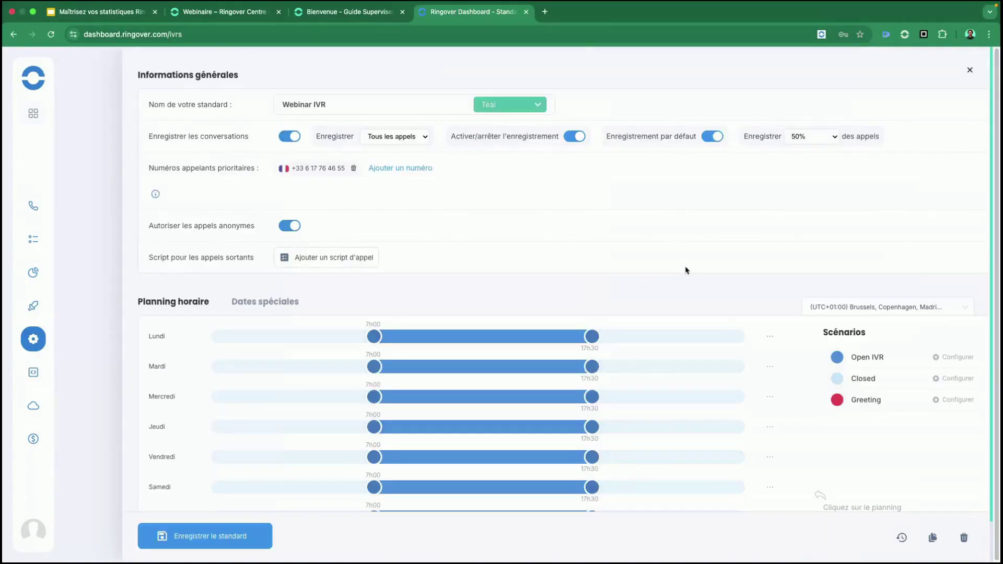
pyautogui.click(877, 356)
pyautogui.moveTo(654, 305); pyautogui.dragTo(723, 370)
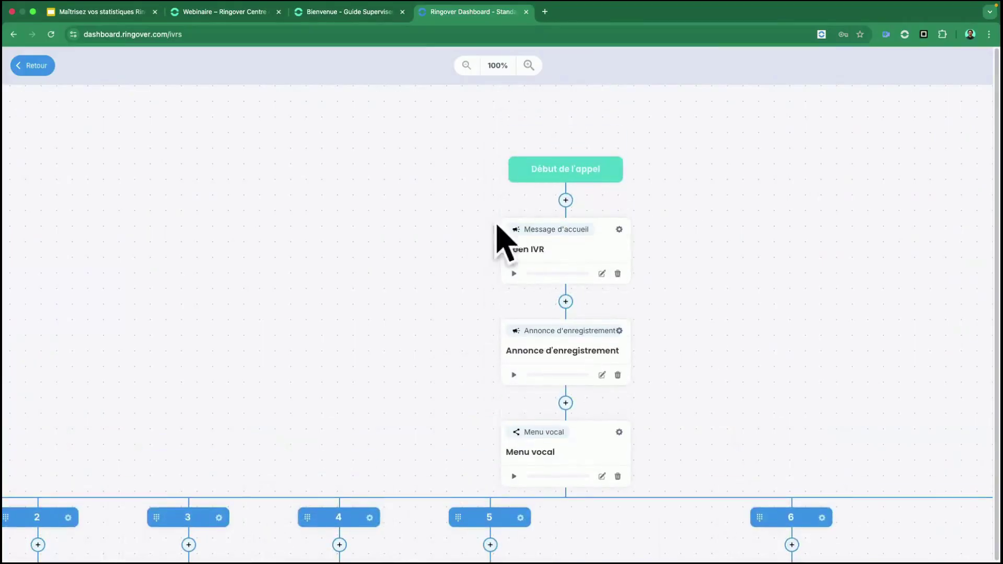
pyautogui.moveTo(699, 268); pyautogui.dragTo(699, 225)
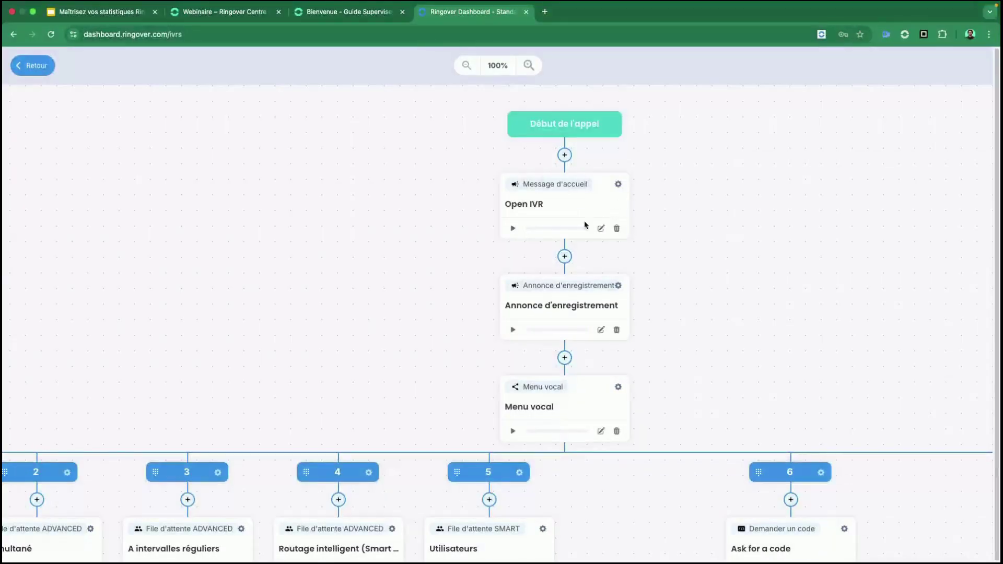
# - Enable "Considérer comme manqué" for the Open IVR welcome message step (Message d'accueil)
pyautogui.click(619, 187)
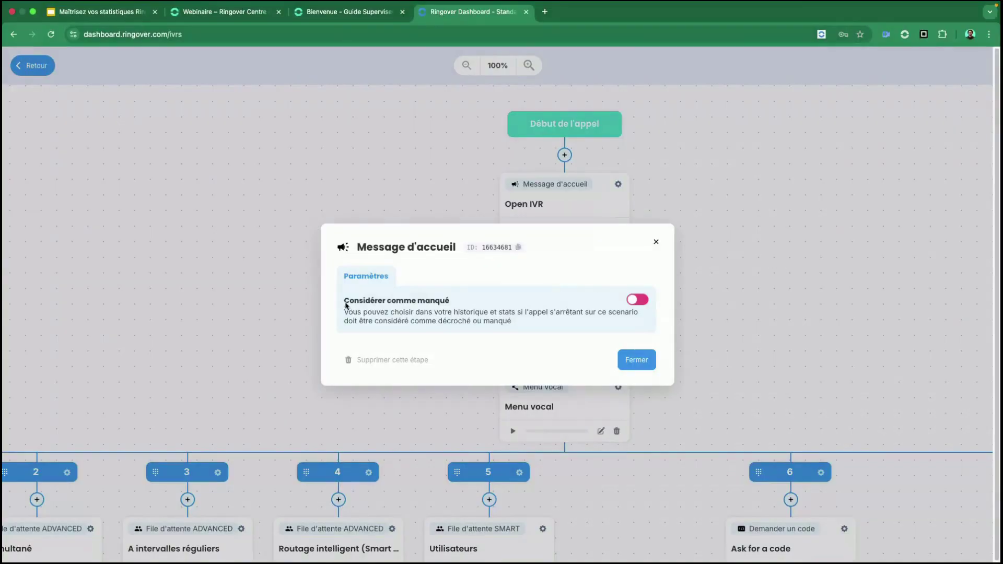
pyautogui.moveTo(345, 301); pyautogui.dragTo(452, 306)
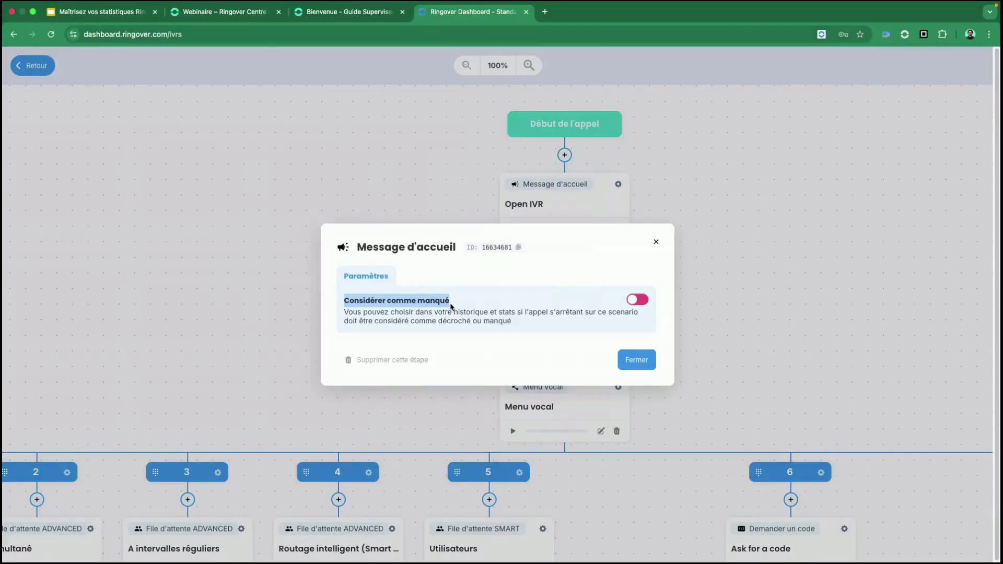
pyautogui.click(630, 301)
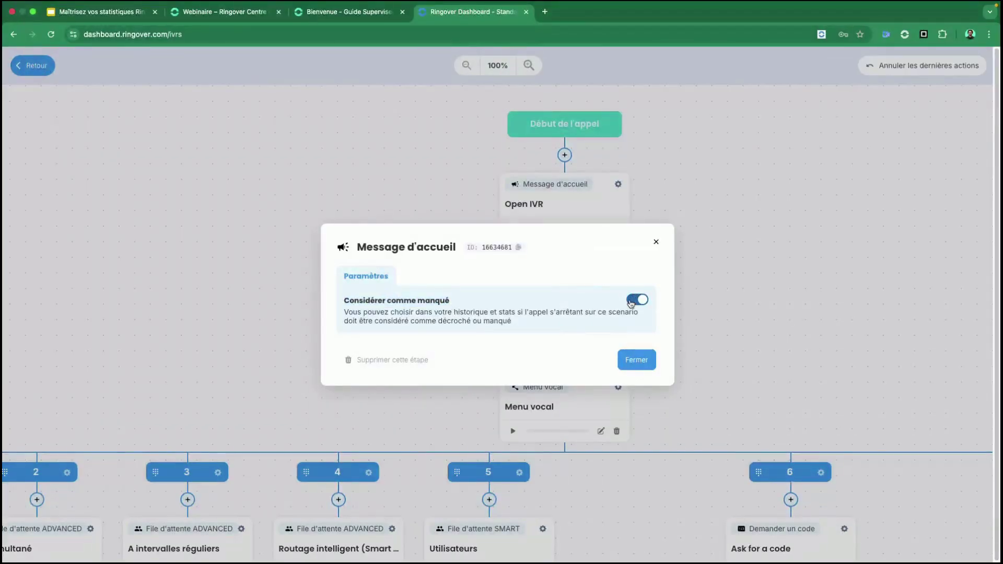
pyautogui.click(629, 302)
pyautogui.click(636, 301)
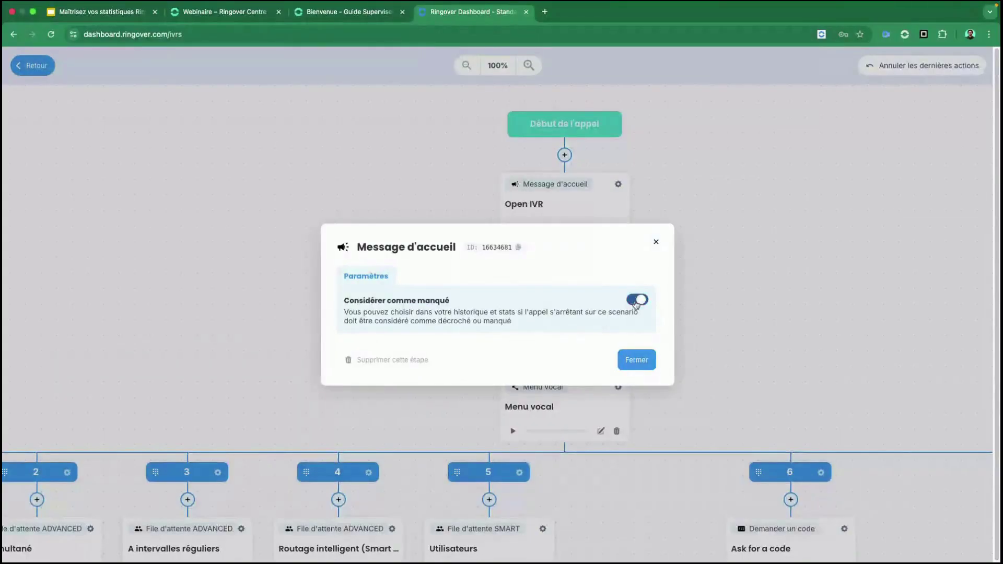
pyautogui.click(656, 241)
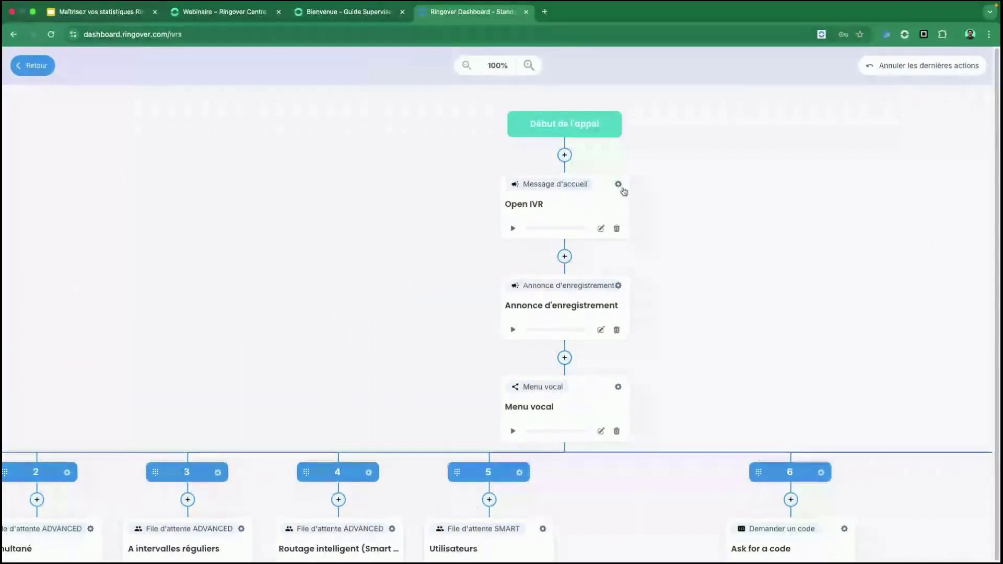
pyautogui.click(619, 185)
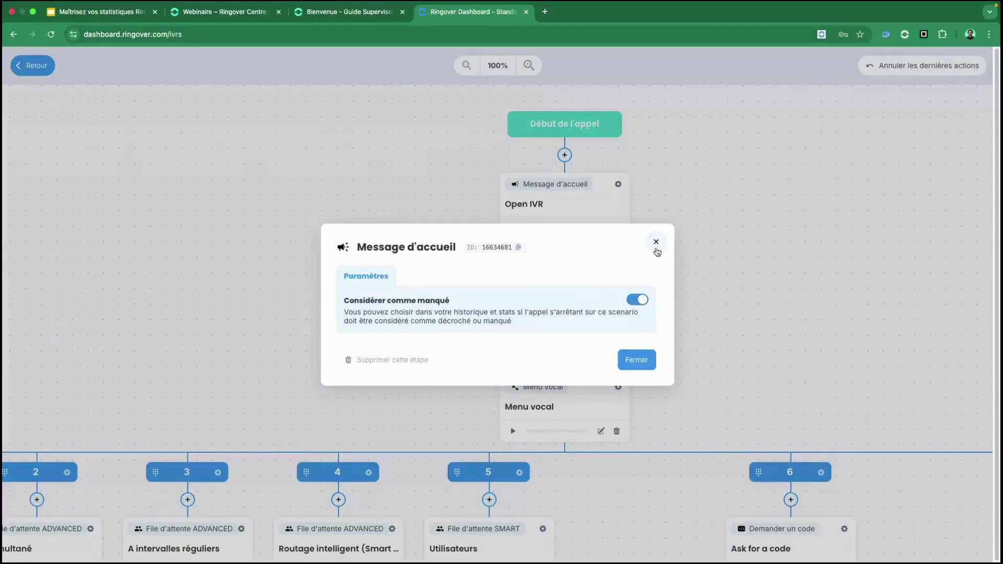
pyautogui.click(656, 244)
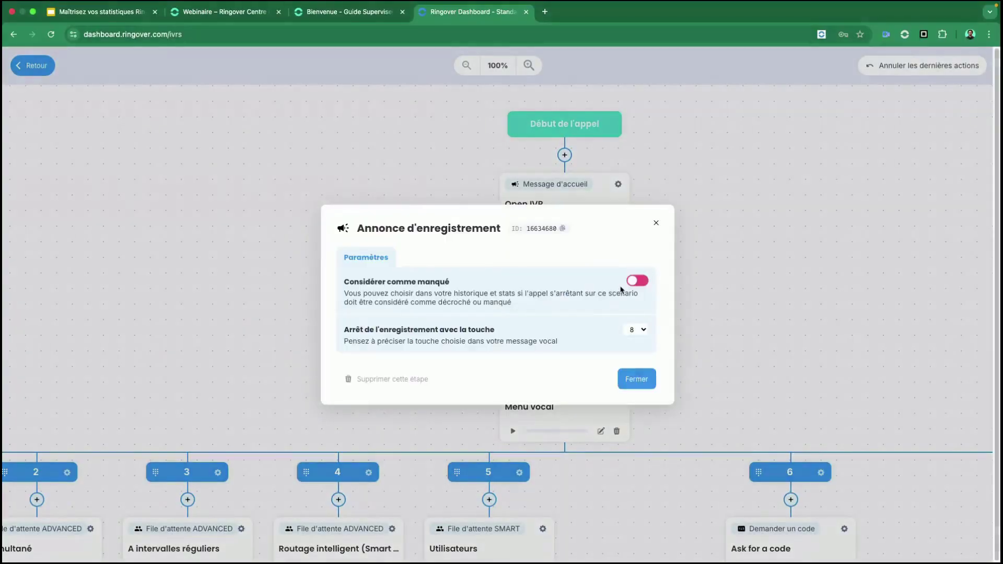
# - Enable "Considérer comme manqué" for the recording announcement step (Annonce d'enregistrement)
pyautogui.click(619, 286)
pyautogui.click(642, 282)
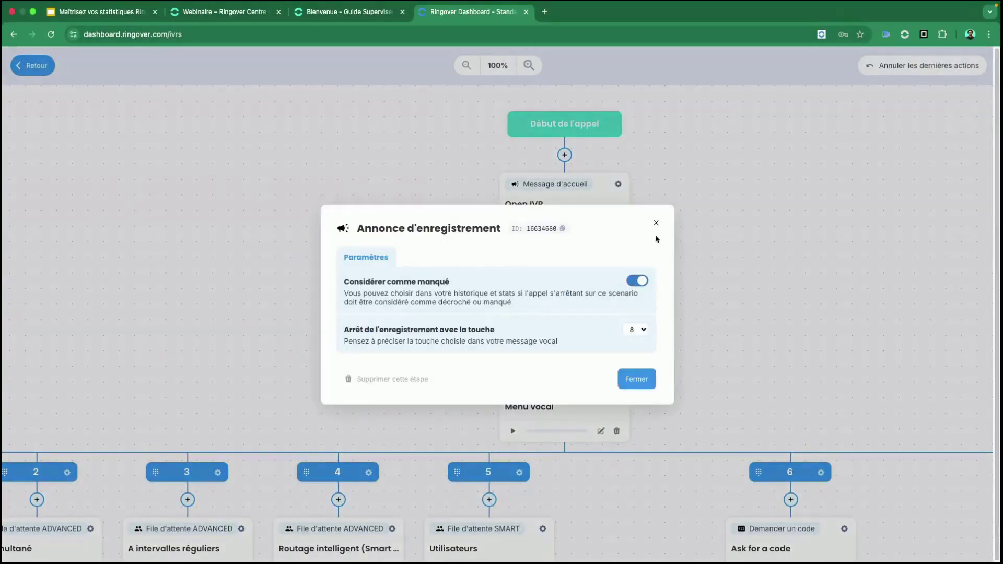
pyautogui.click(656, 223)
pyautogui.moveTo(446, 287); pyautogui.dragTo(544, 86)
pyautogui.moveTo(617, 446); pyautogui.dragTo(701, 243)
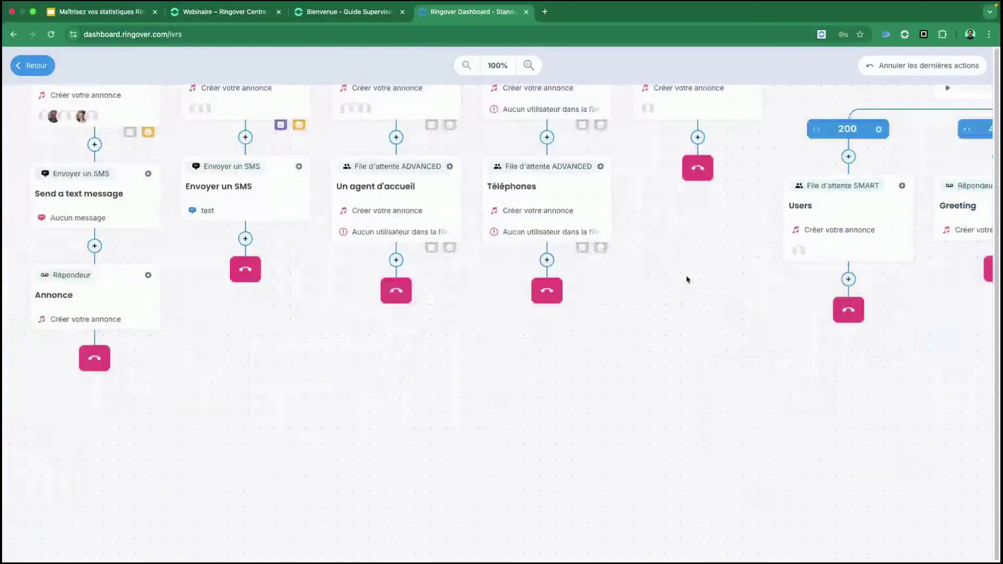
# - Check the "Considérer comme manqué" setting of the voicemail step (Répondeur) named Annonce under Customer support
pyautogui.moveTo(168, 286); pyautogui.dragTo(267, 311)
pyautogui.click(248, 300)
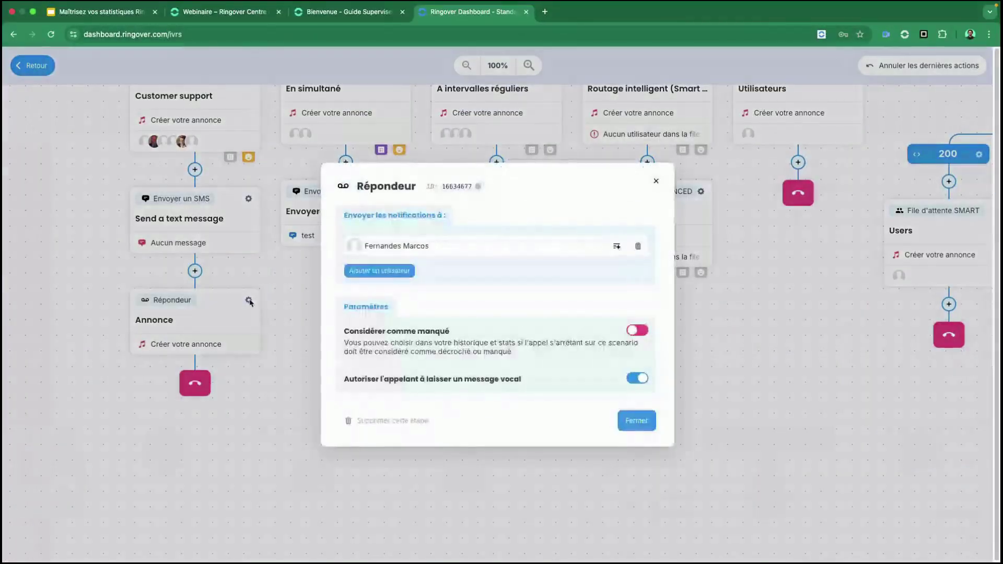
pyautogui.click(655, 181)
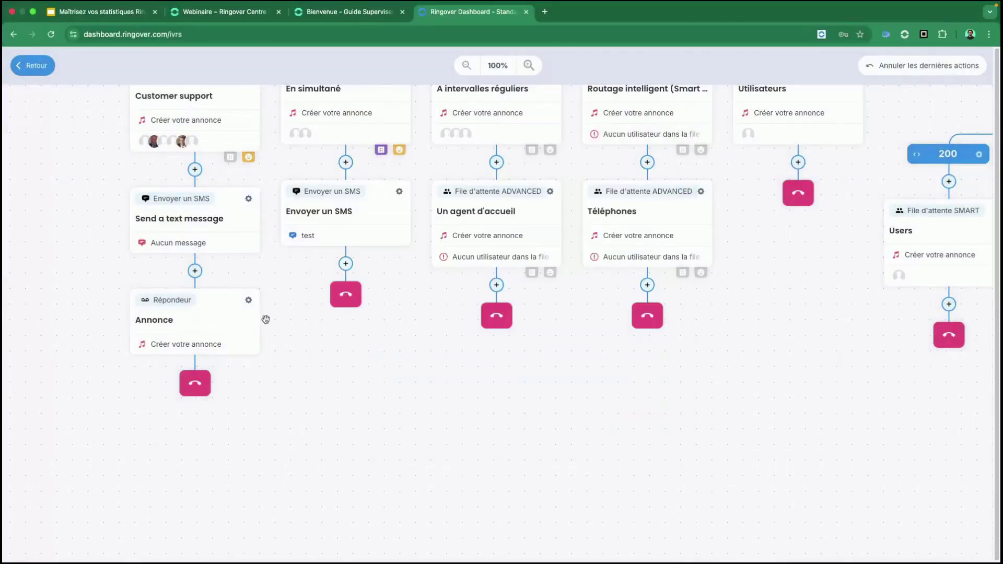
pyautogui.click(248, 302)
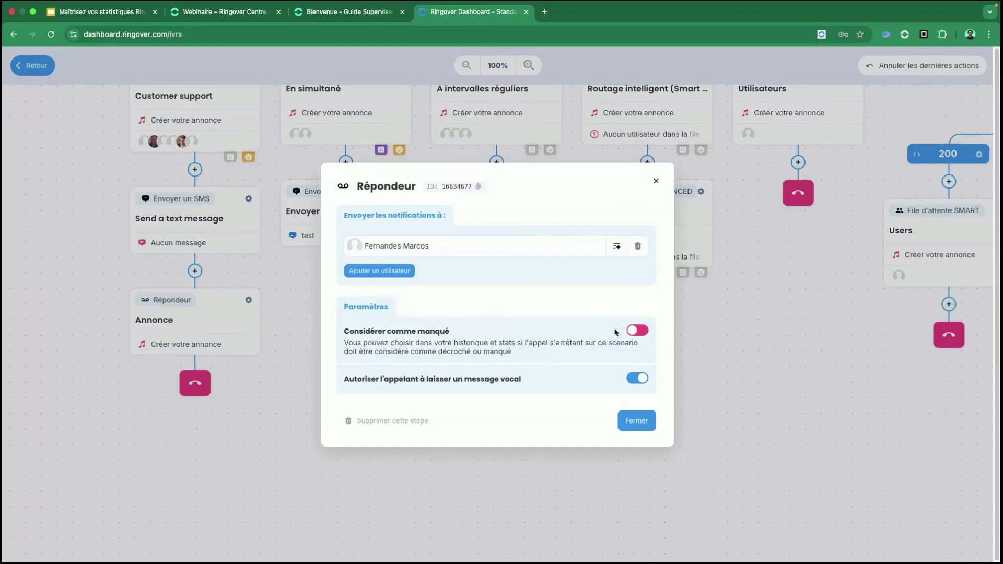
pyautogui.click(656, 182)
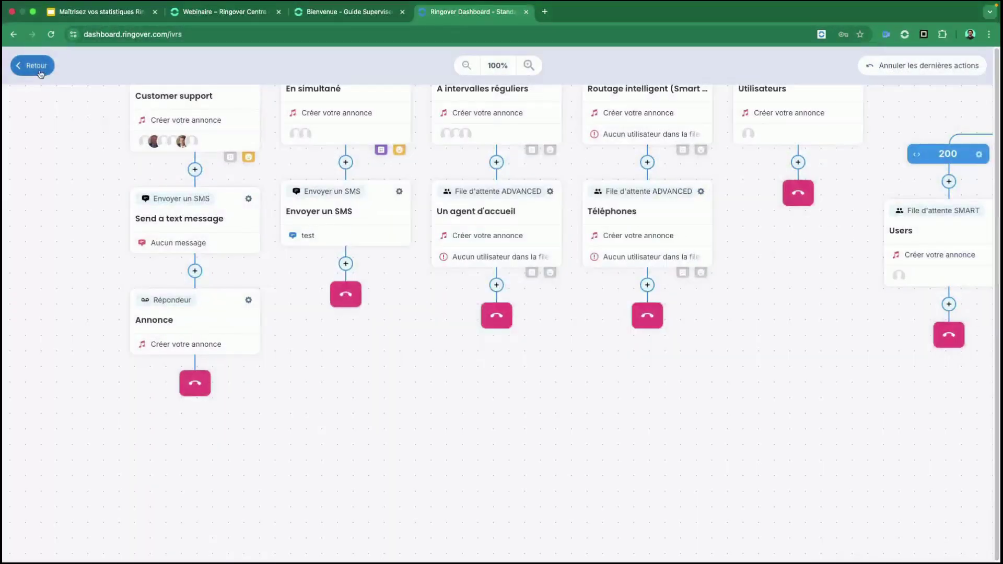
# - Leave the Webinar IVR editor and return to the voice standards list without saving the modifications
pyautogui.click(32, 65)
pyautogui.click(969, 71)
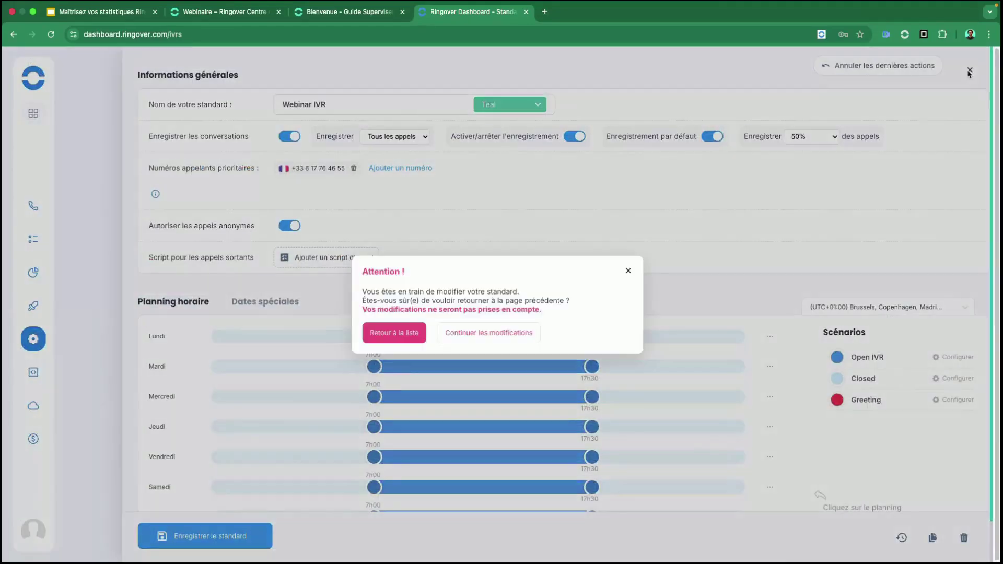
pyautogui.click(405, 338)
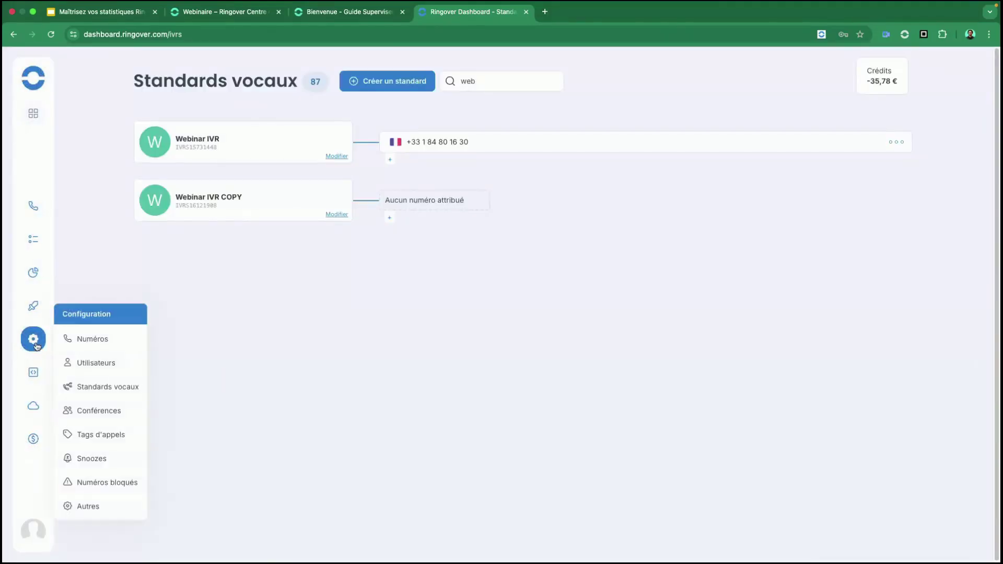
# - Open the call statistics (Statistiques d'appels) and remove the missed-calls filter
pyautogui.moveTo(35, 281)
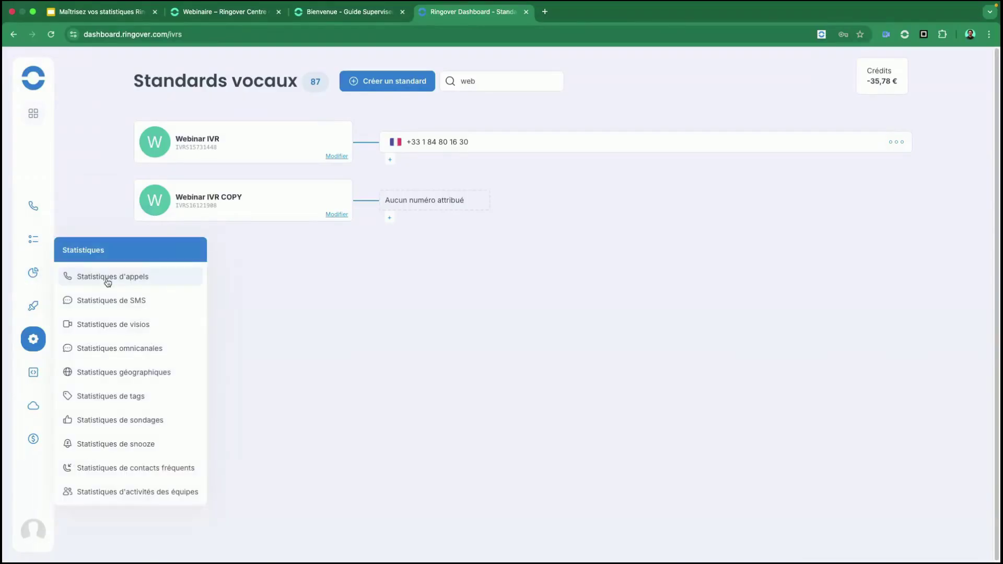
pyautogui.click(105, 278)
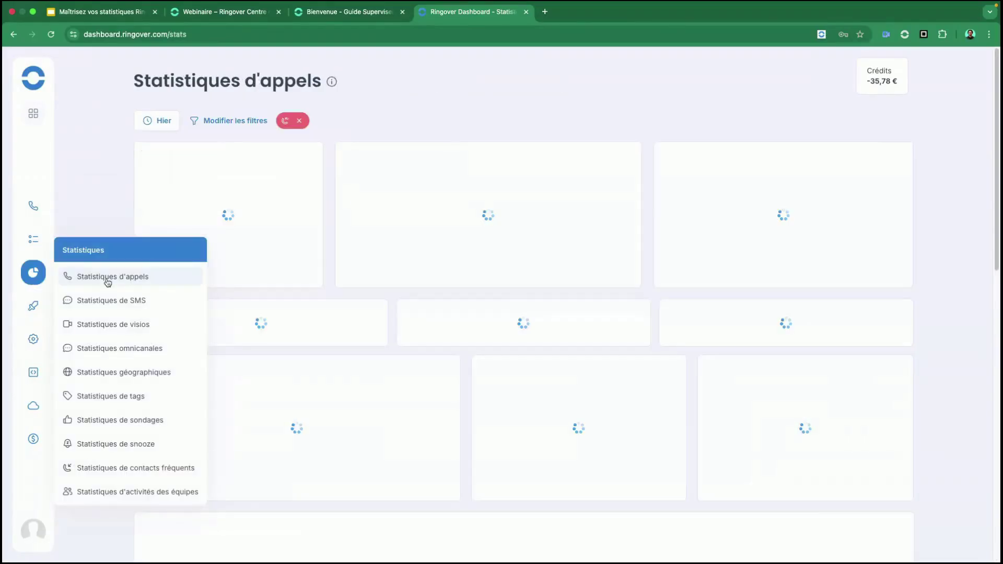
pyautogui.click(301, 123)
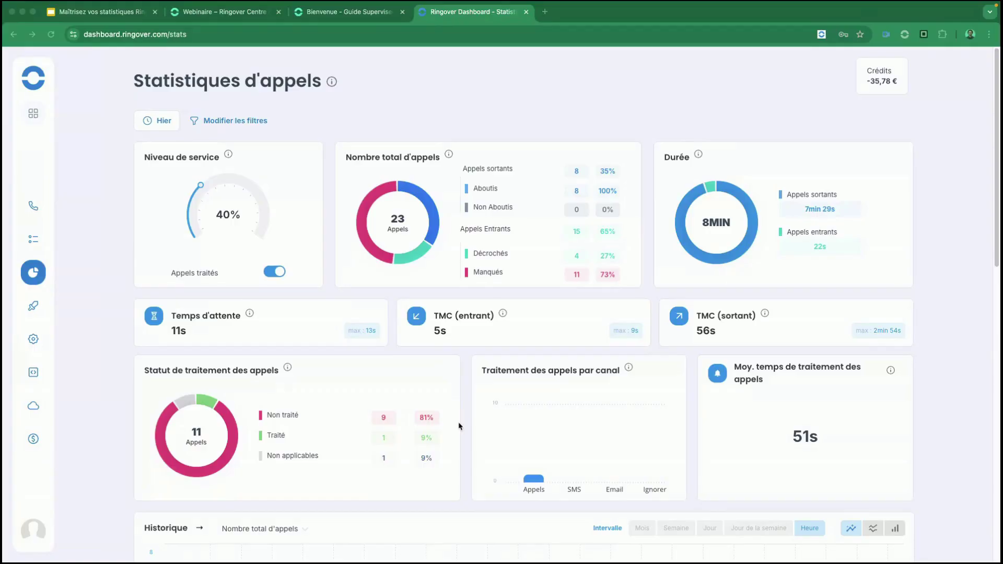
# - Examine the missed-call handling breakdown in the "Statut de traitement des appels" card
pyautogui.click(124, 322)
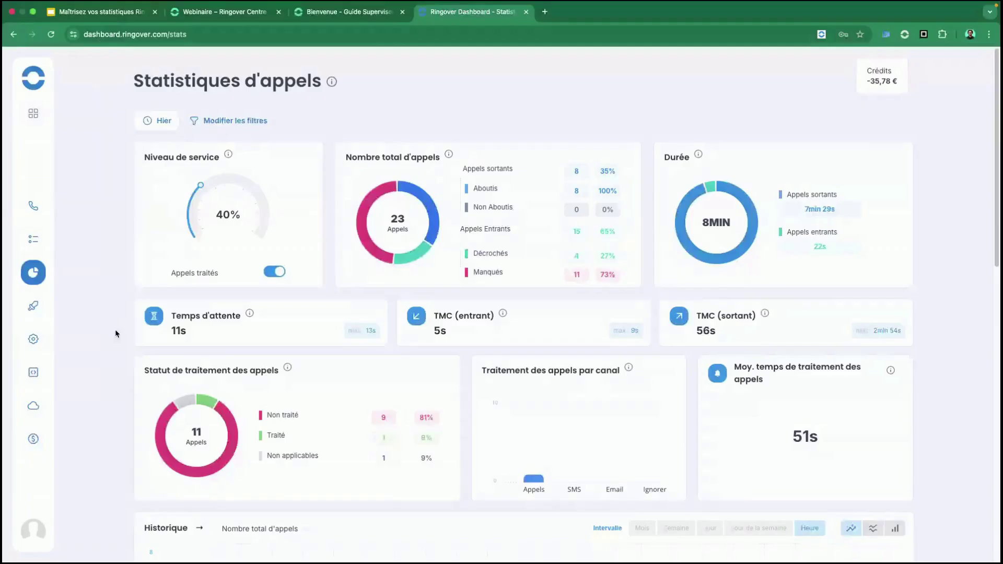
pyautogui.moveTo(142, 376); pyautogui.dragTo(266, 374)
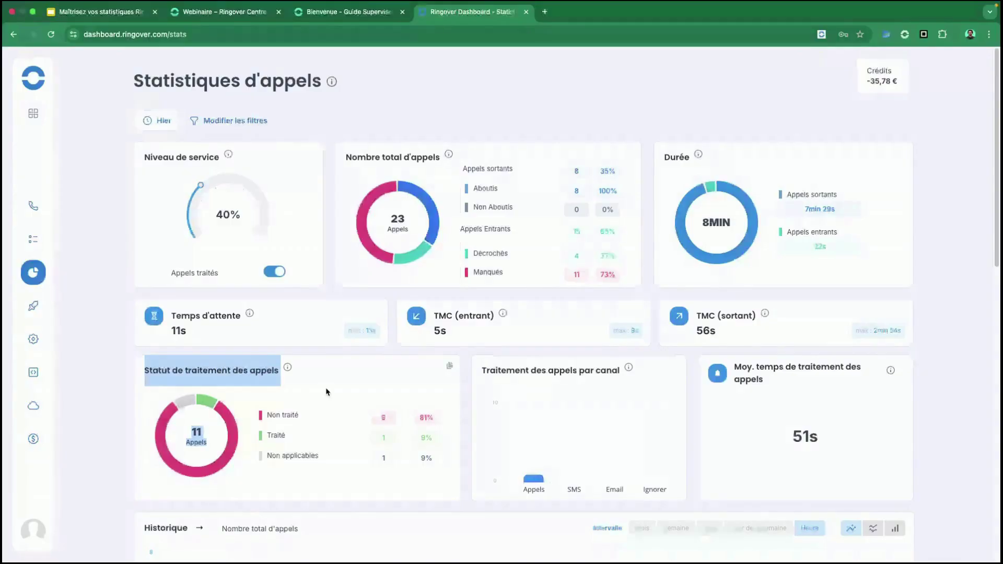
pyautogui.scroll(-1, 327, 392)
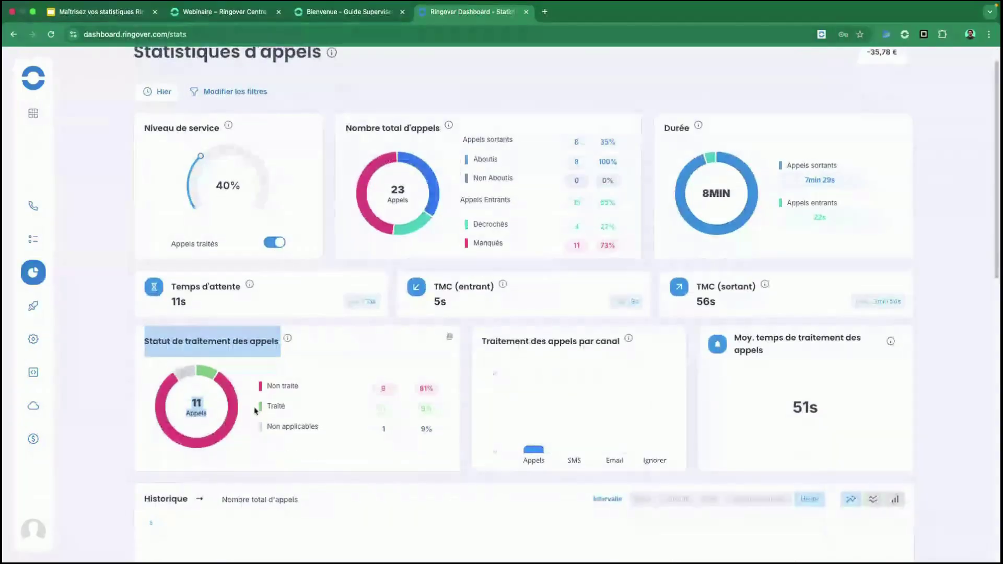
pyautogui.click(307, 373)
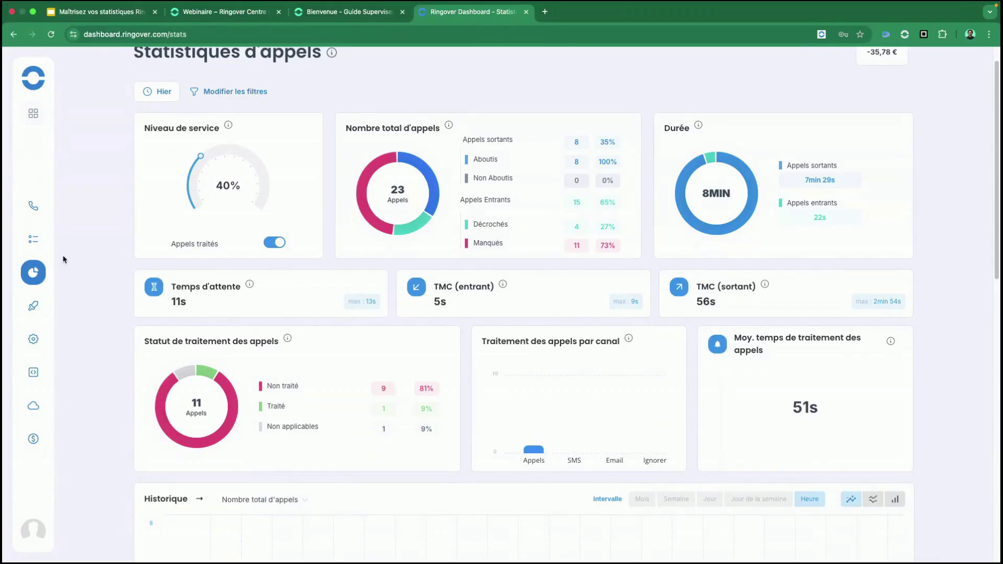
# - In the call history, mark the most recent missed call as handled by email, without applying this to all missed calls from that number
pyautogui.moveTo(40, 244)
pyautogui.click(84, 241)
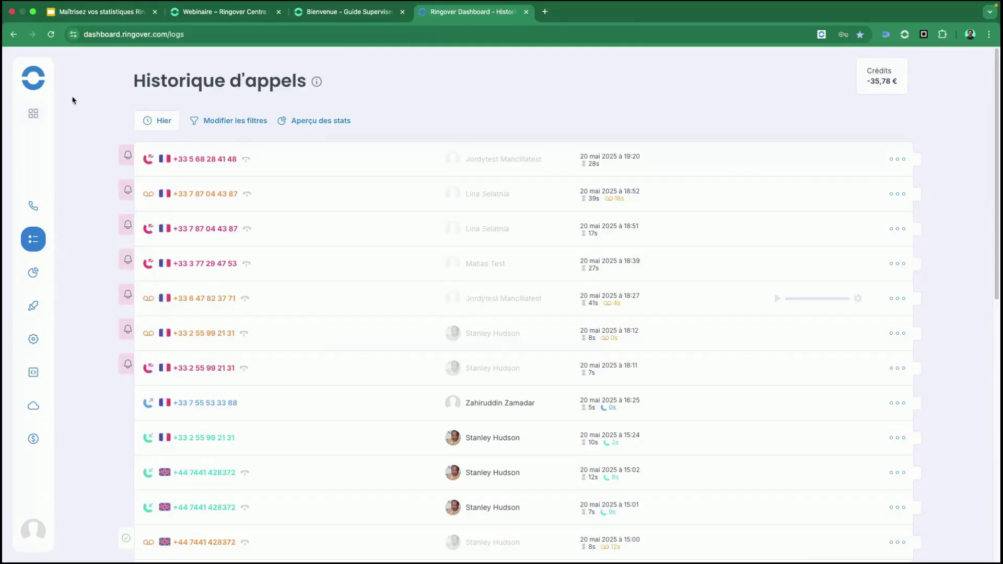
pyautogui.click(35, 115)
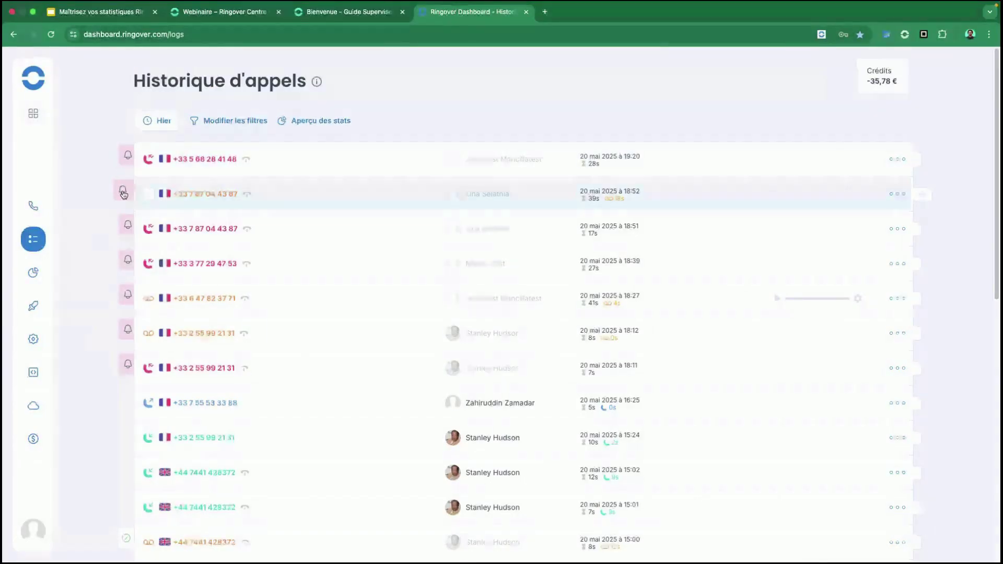
pyautogui.click(120, 159)
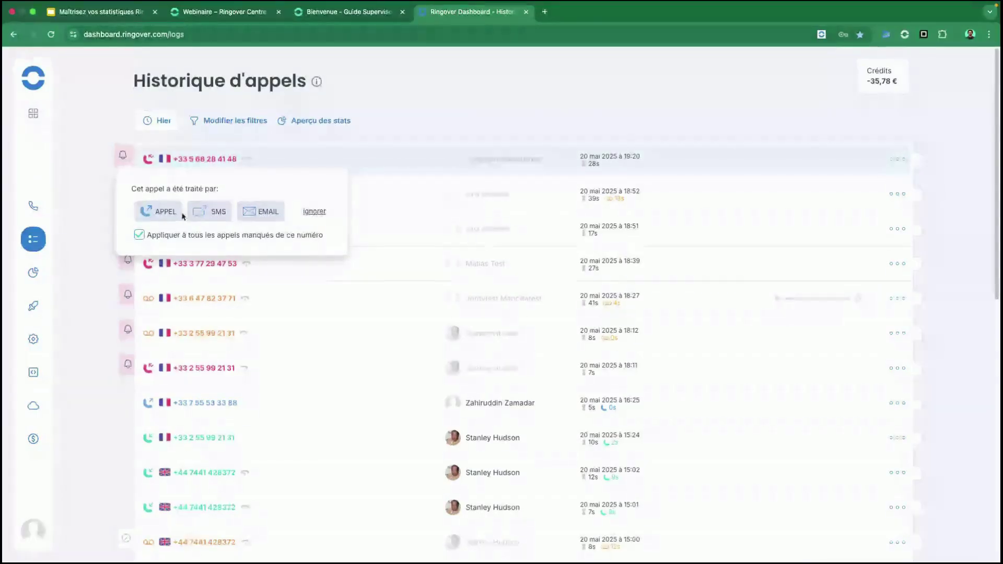
pyautogui.click(139, 234)
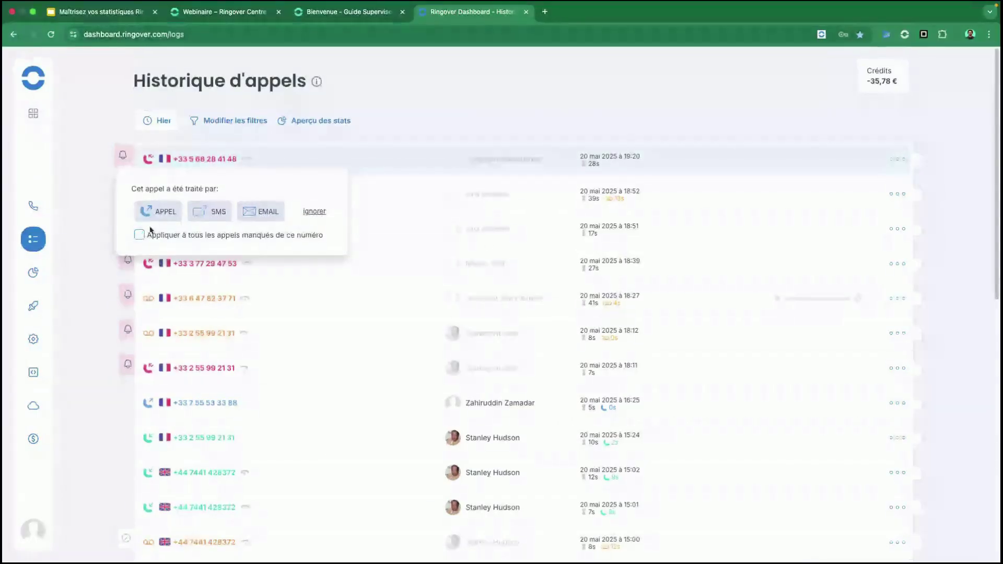
pyautogui.click(219, 212)
pyautogui.click(151, 257)
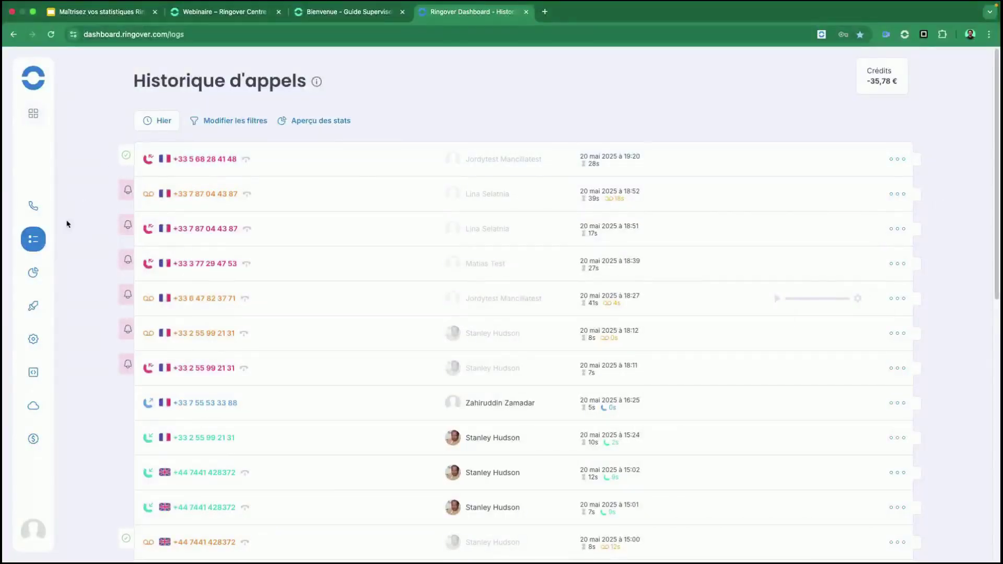
# - Return to the call statistics (Statistiques d'appels) and reload their data
pyautogui.moveTo(33, 272)
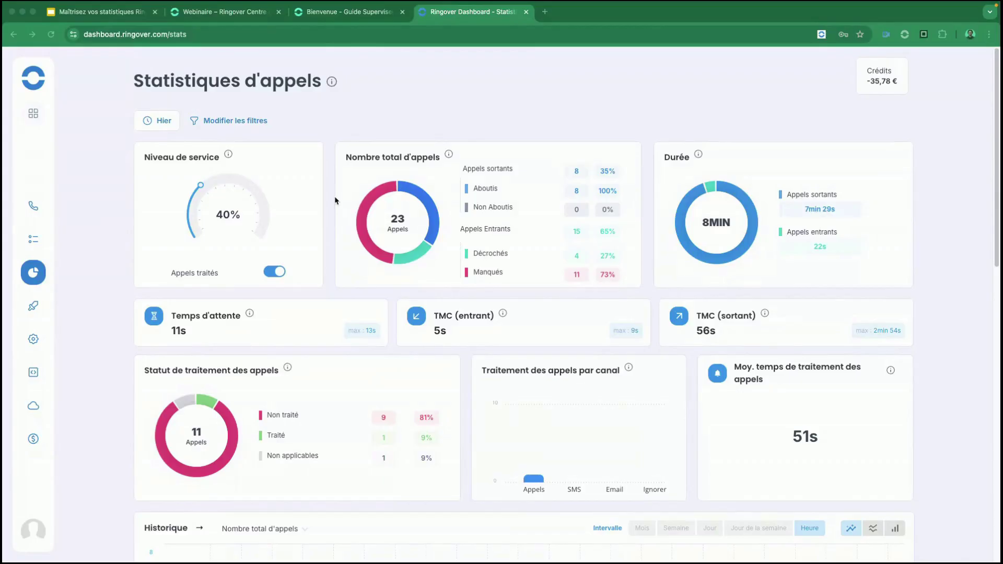
pyautogui.moveTo(33, 272)
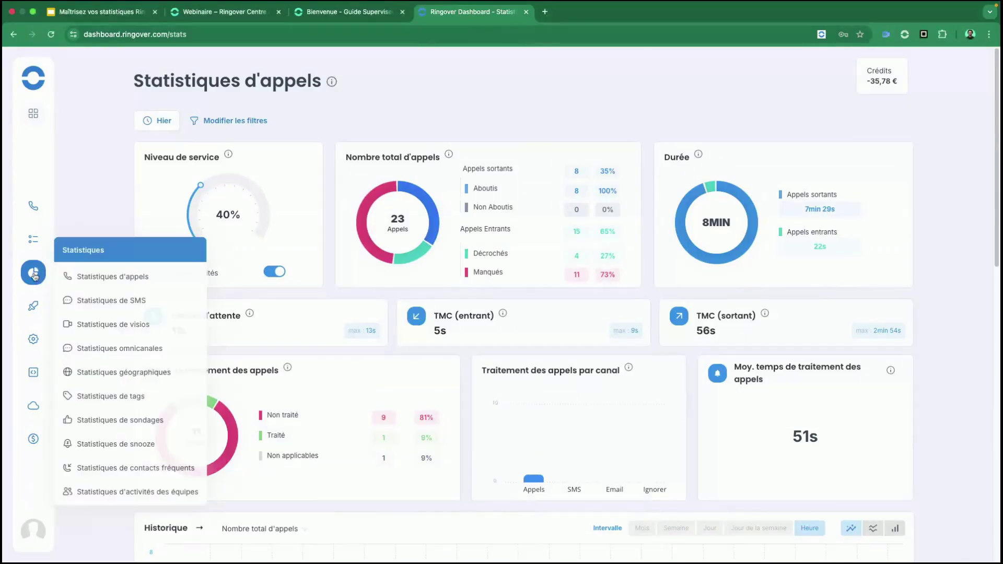
pyautogui.click(109, 276)
# - Filter the call statistics on unsuccessful outgoing calls (Appels sortants Non aboutis) and remove that filter again
pyautogui.click(232, 123)
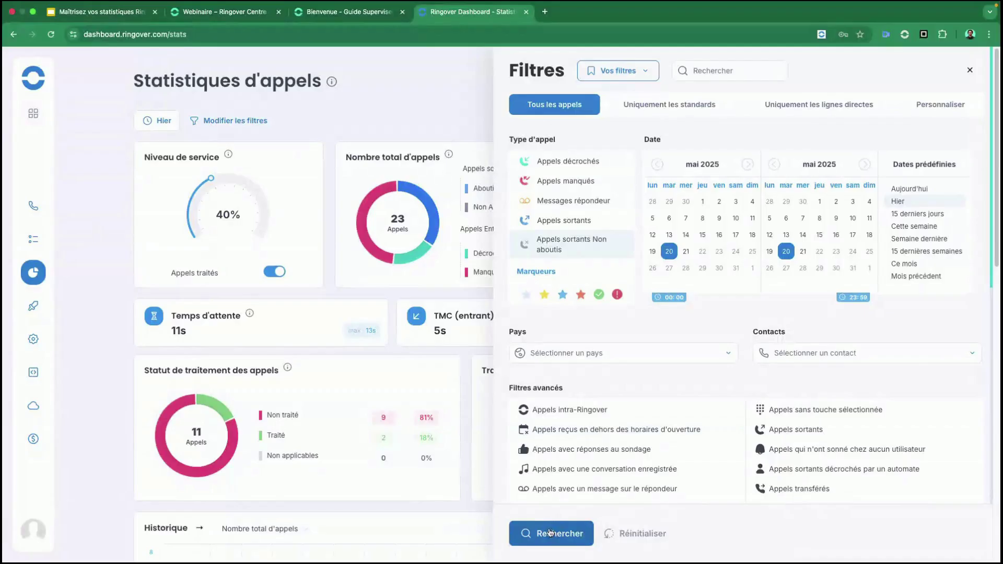
pyautogui.click(549, 534)
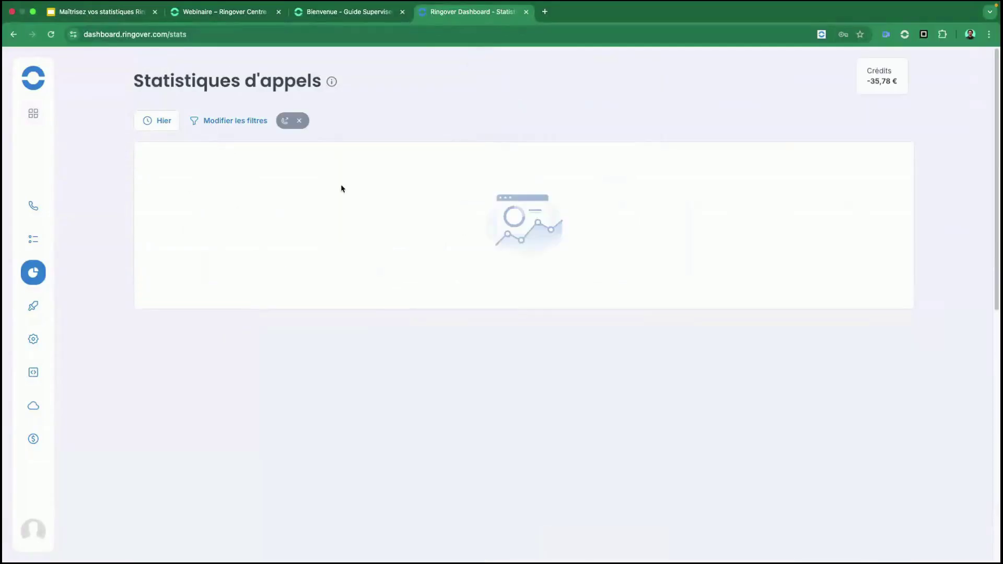
pyautogui.click(300, 121)
# - Filter the statistics on outgoing calls (Appels sortants), excluding calls with a total duration under 60 seconds
pyautogui.click(238, 125)
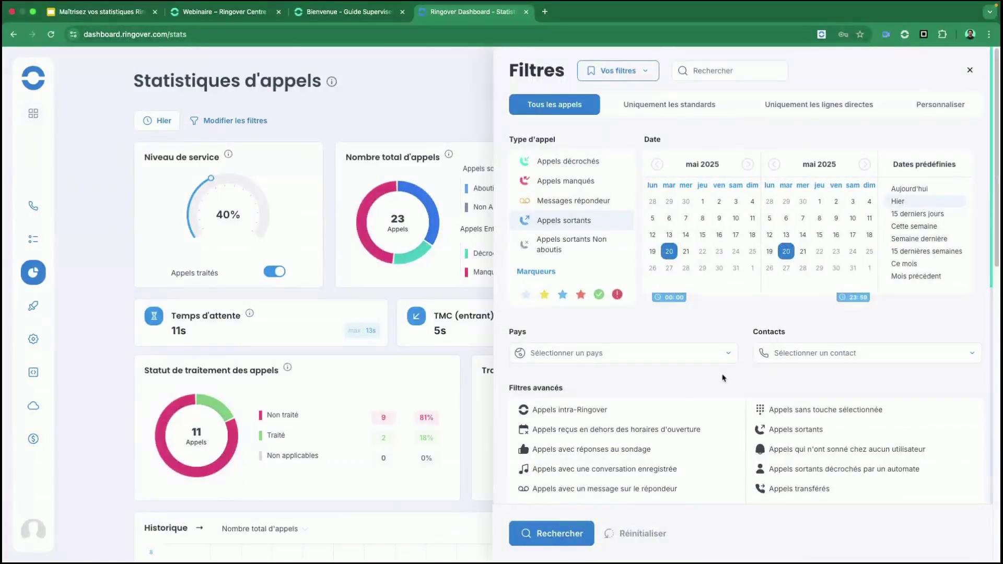
pyautogui.scroll(-6, 720, 390)
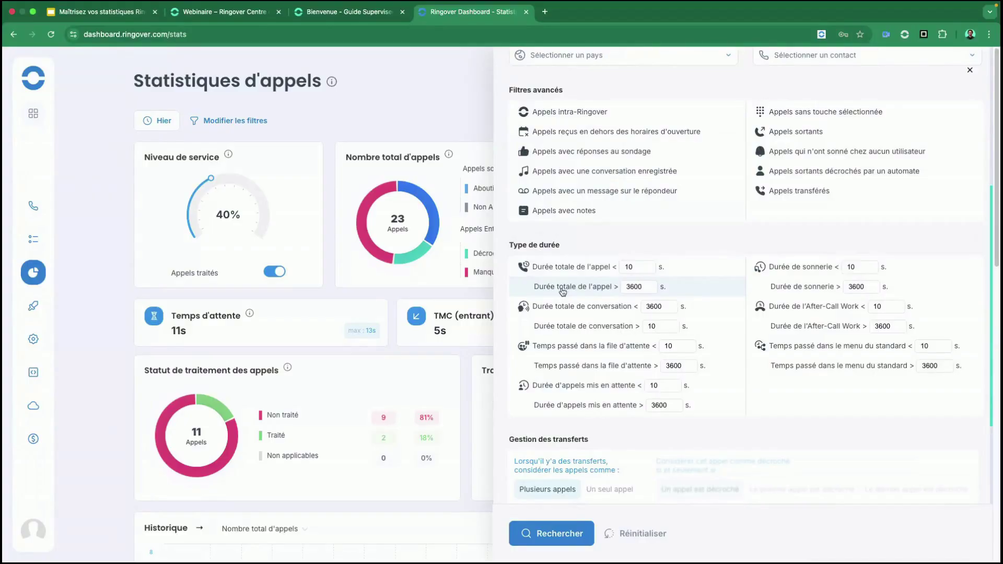
pyautogui.moveTo(635, 268); pyautogui.dragTo(611, 269)
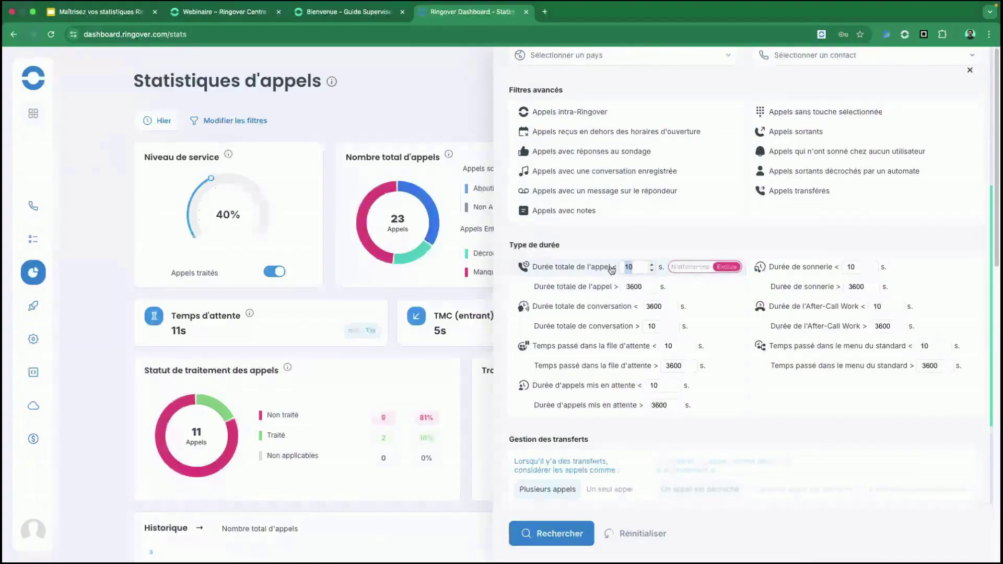
pyautogui.write('60')
pyautogui.click(556, 542)
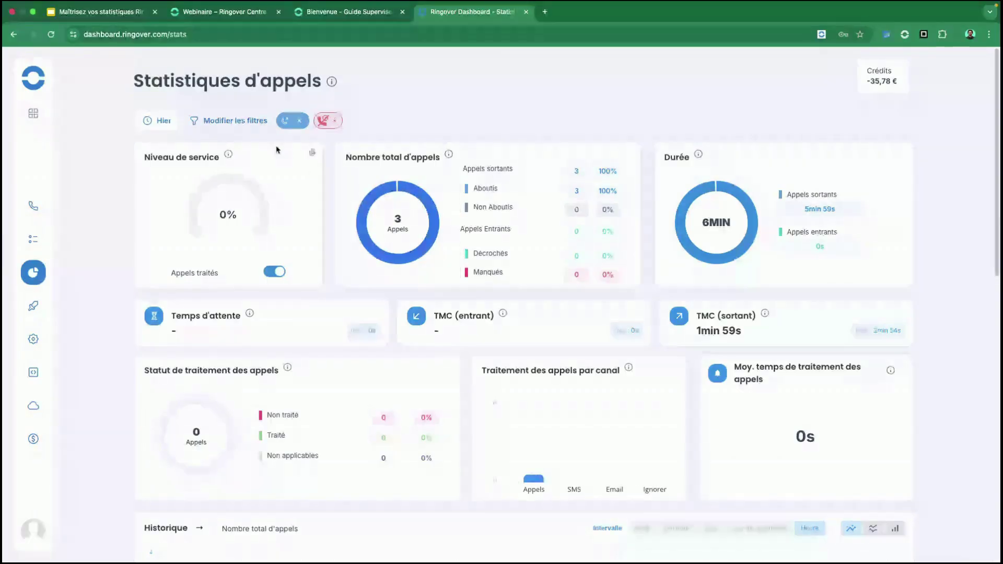
# - Raise the excluded total call duration threshold to 120 seconds and apply the filters
pyautogui.click(237, 121)
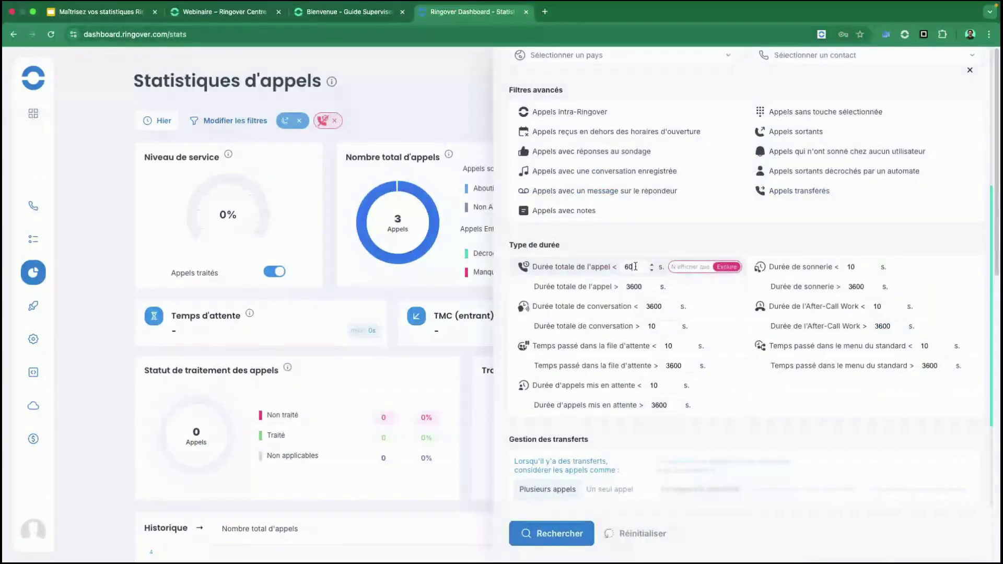
pyautogui.moveTo(637, 267); pyautogui.dragTo(623, 265)
pyautogui.write('120')
pyautogui.click(552, 534)
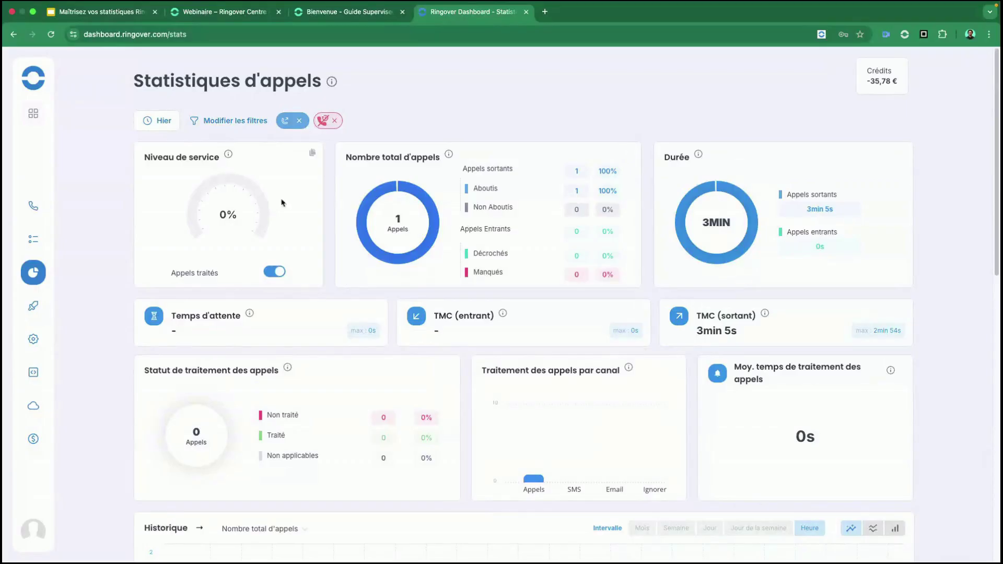
# - Review the filter options and remove both the outgoing-calls filter and the total-duration filter from the call statistics
pyautogui.click(235, 120)
pyautogui.scroll(5, 652, 337)
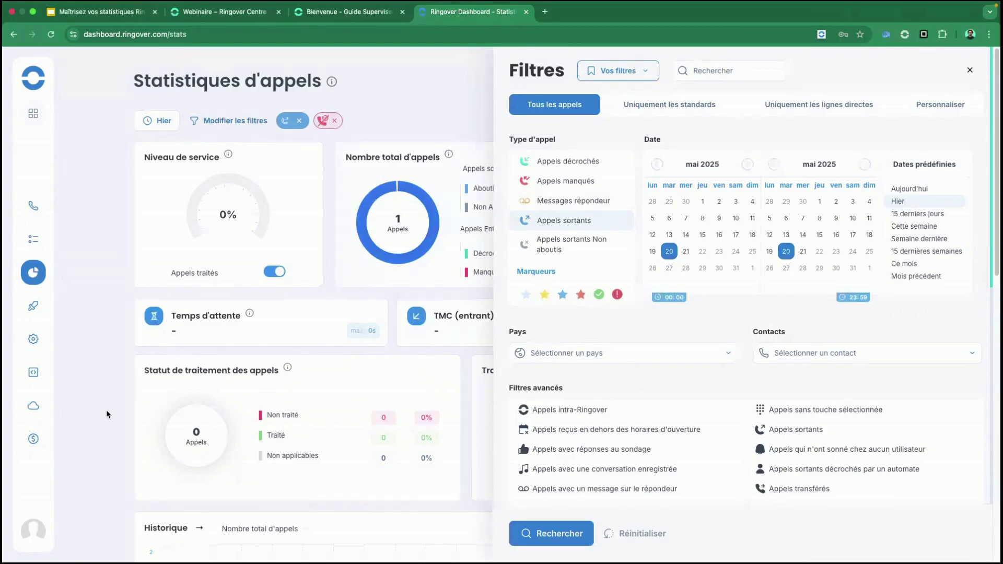
pyautogui.click(970, 70)
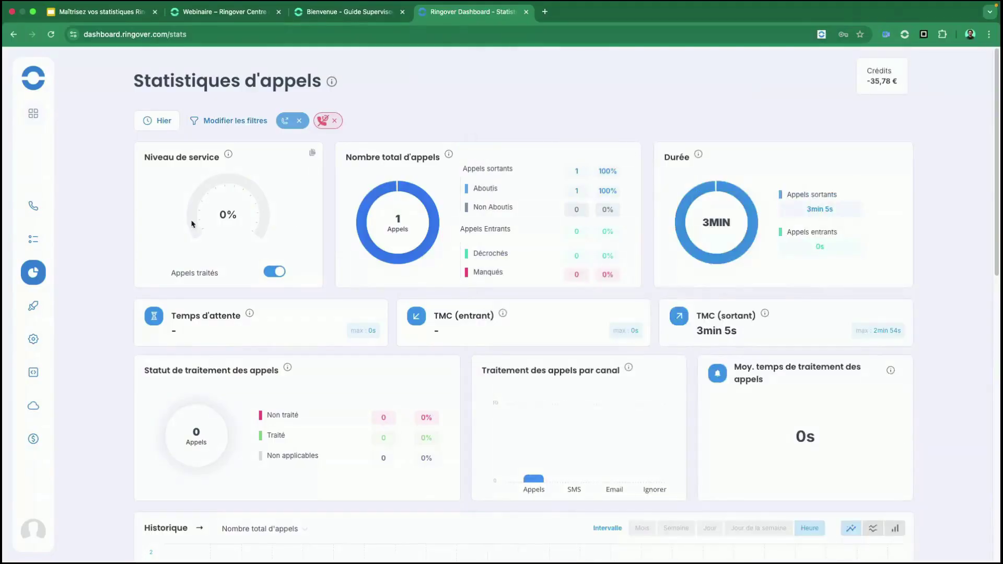
pyautogui.click(299, 122)
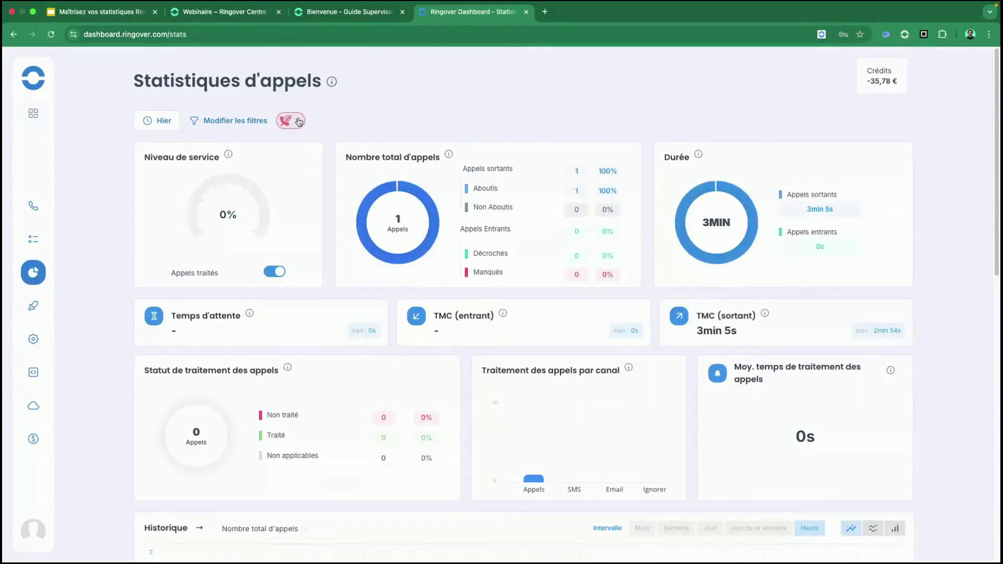
pyautogui.click(297, 121)
# - Examine the metrics available for the heatmap in the call statistics
pyautogui.scroll(-7, 121, 290)
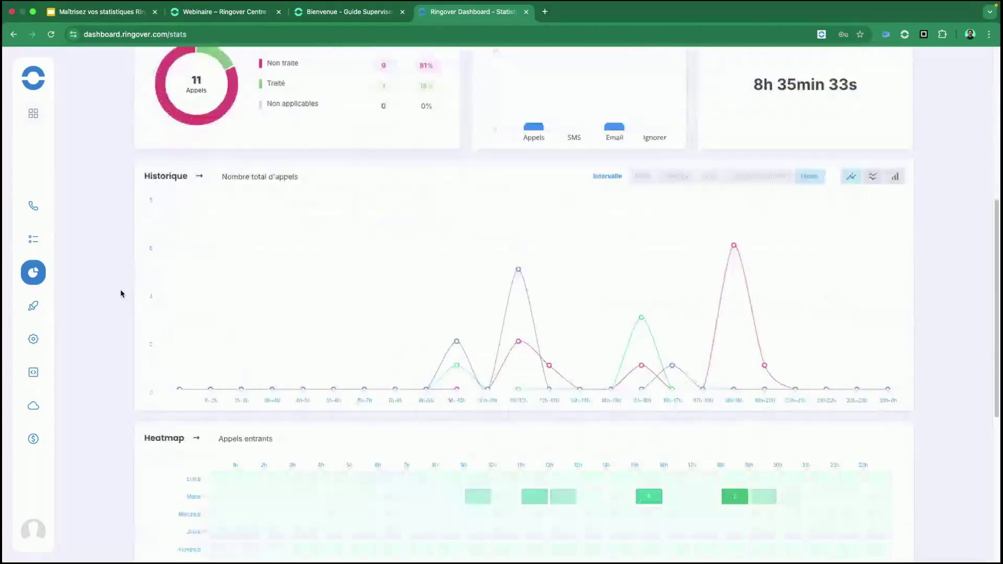
pyautogui.scroll(-2, 121, 293)
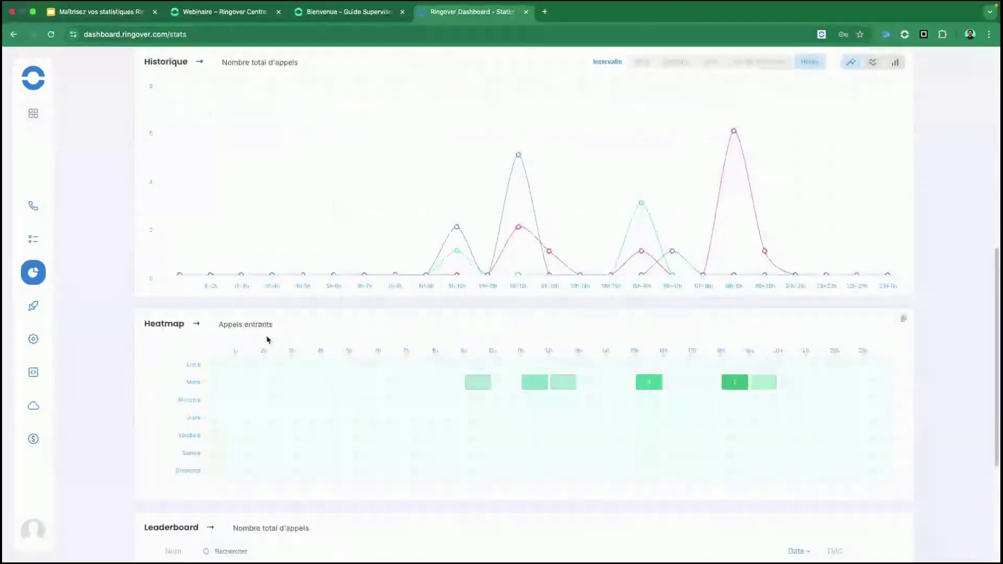
pyautogui.click(245, 325)
pyautogui.scroll(-3, 291, 398)
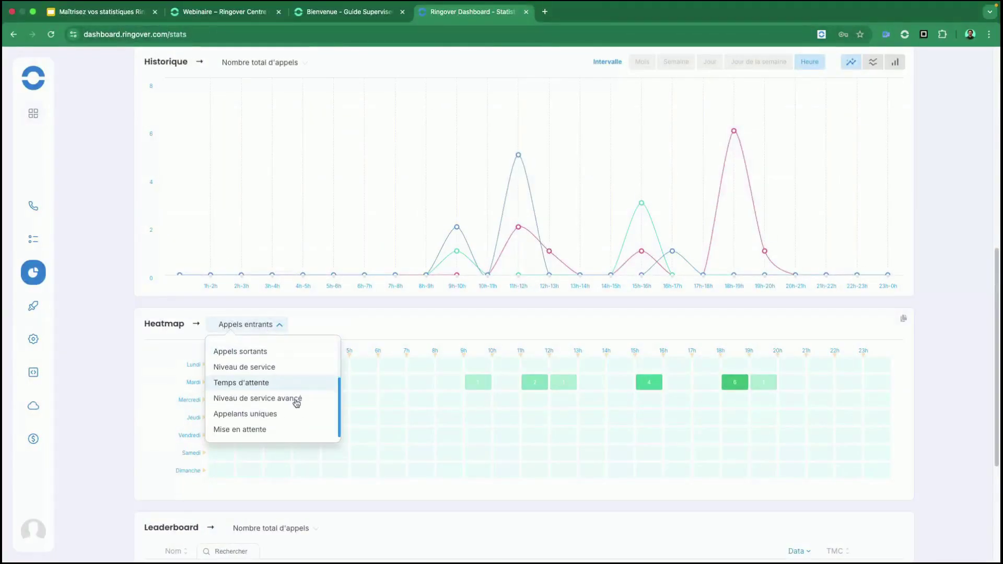
pyautogui.scroll(3, 293, 403)
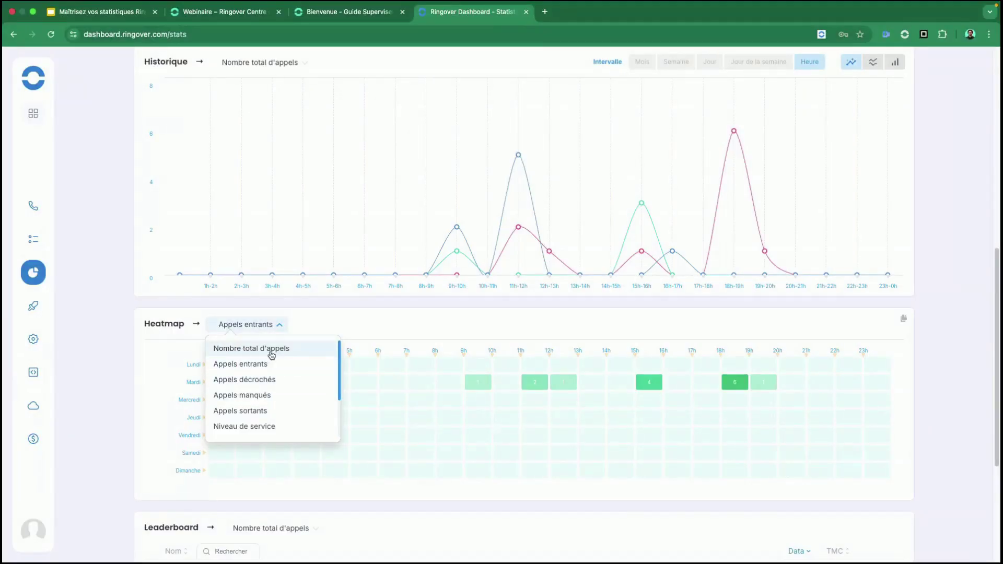
# - Set the statistics period to the current week (Cette semaine) and apply the filters
pyautogui.scroll(9, 174, 331)
pyautogui.click(235, 120)
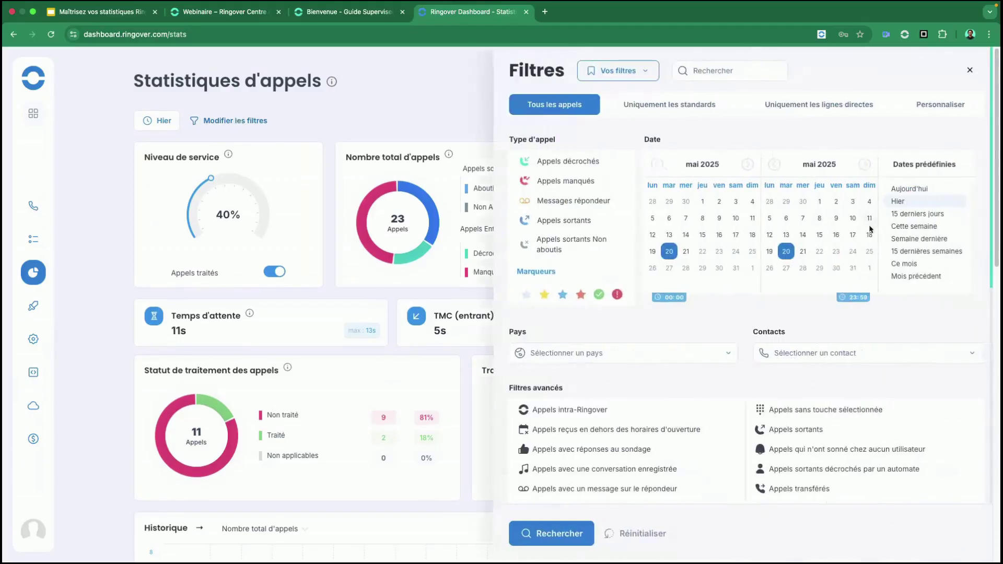
pyautogui.click(940, 226)
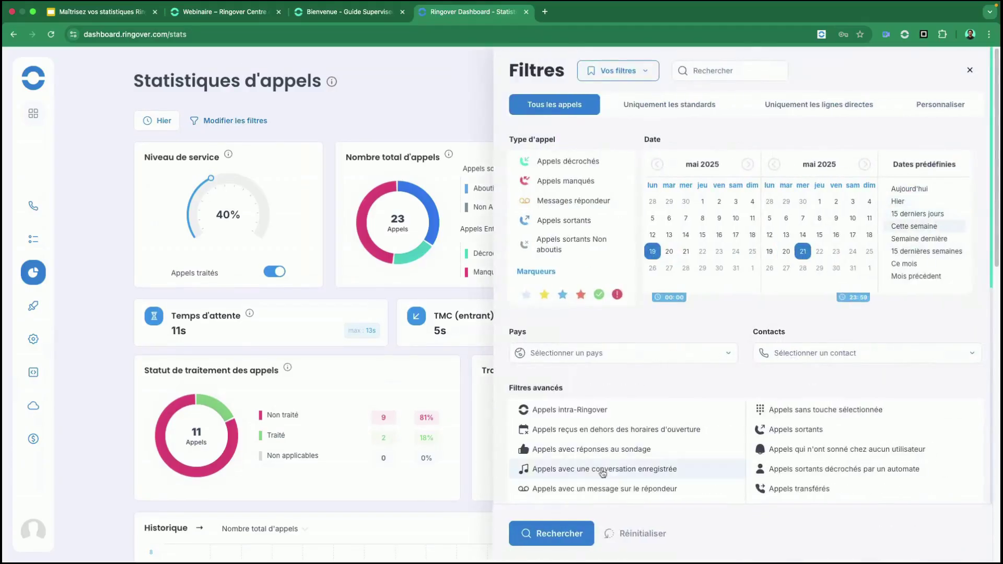
pyautogui.click(549, 535)
# - Review the heatmap's metric options and switch its metric from incoming calls to the total number of calls (Nombre total d'appels)
pyautogui.scroll(-5, 112, 250)
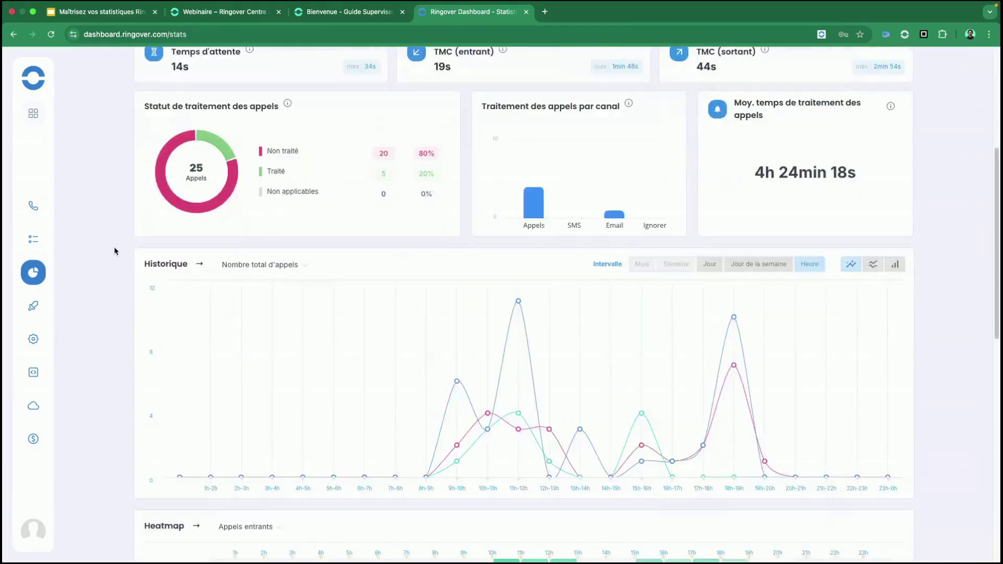
pyautogui.scroll(-4, 116, 251)
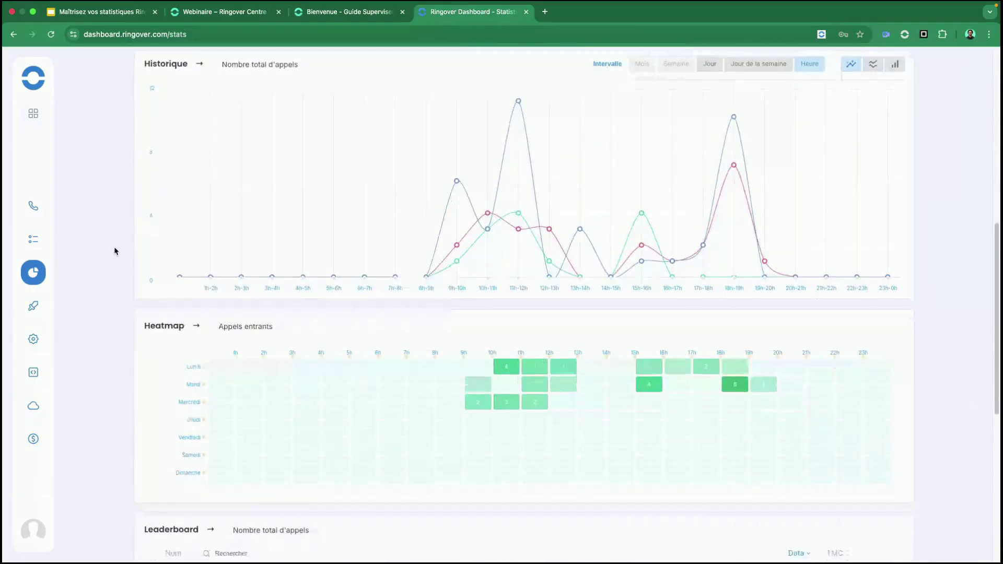
pyautogui.click(269, 299)
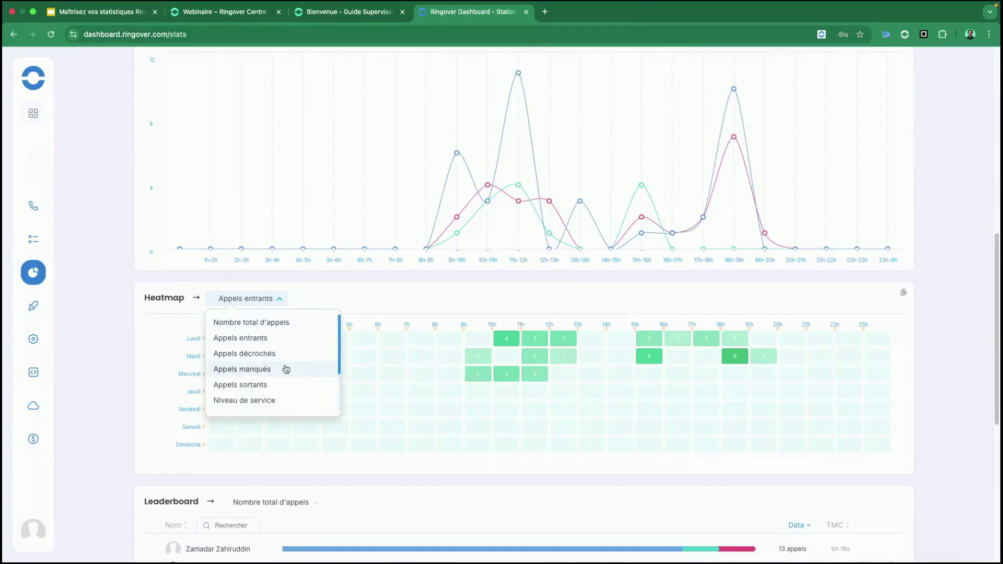
pyautogui.scroll(-3, 282, 376)
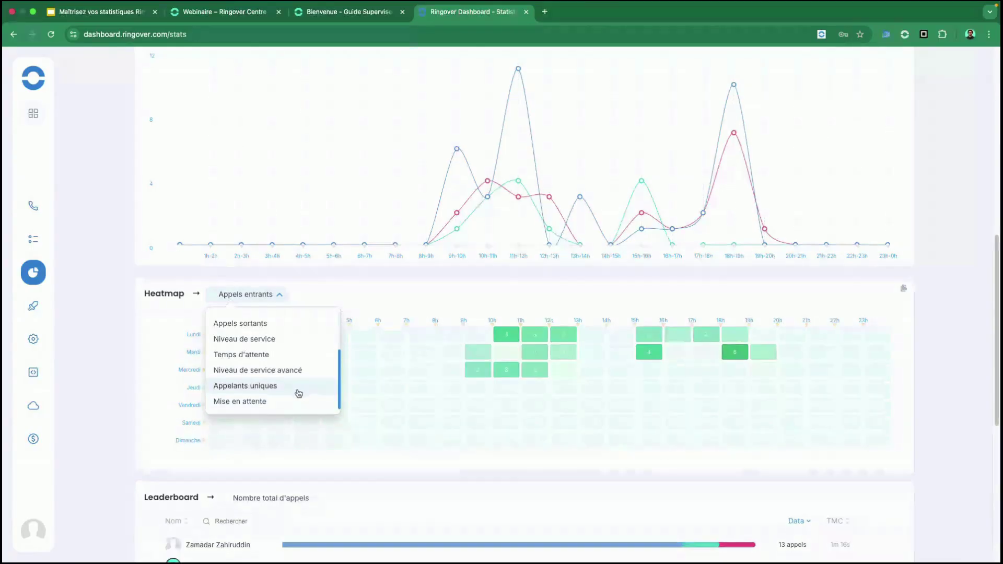
pyautogui.scroll(-1, 276, 387)
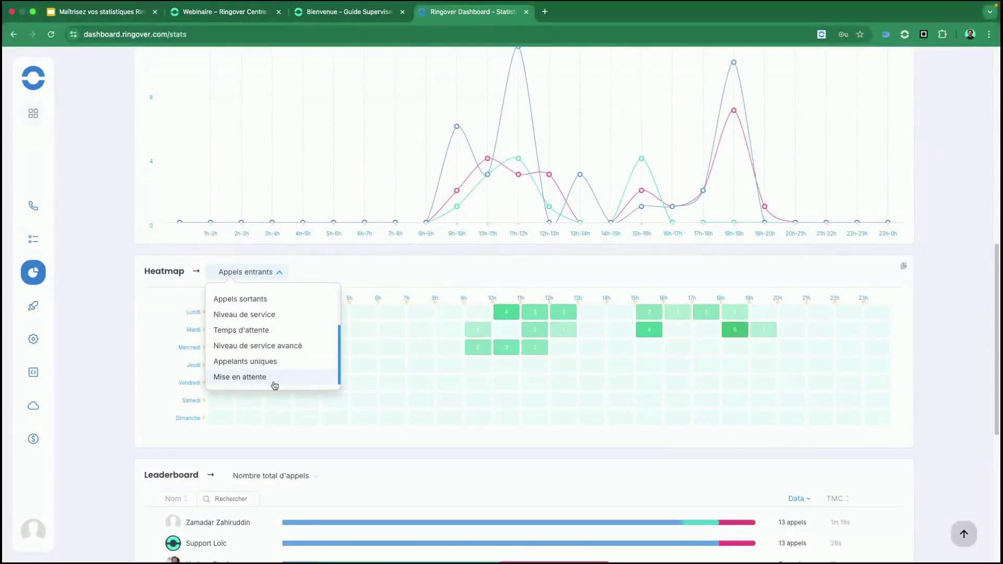
pyautogui.scroll(2, 274, 385)
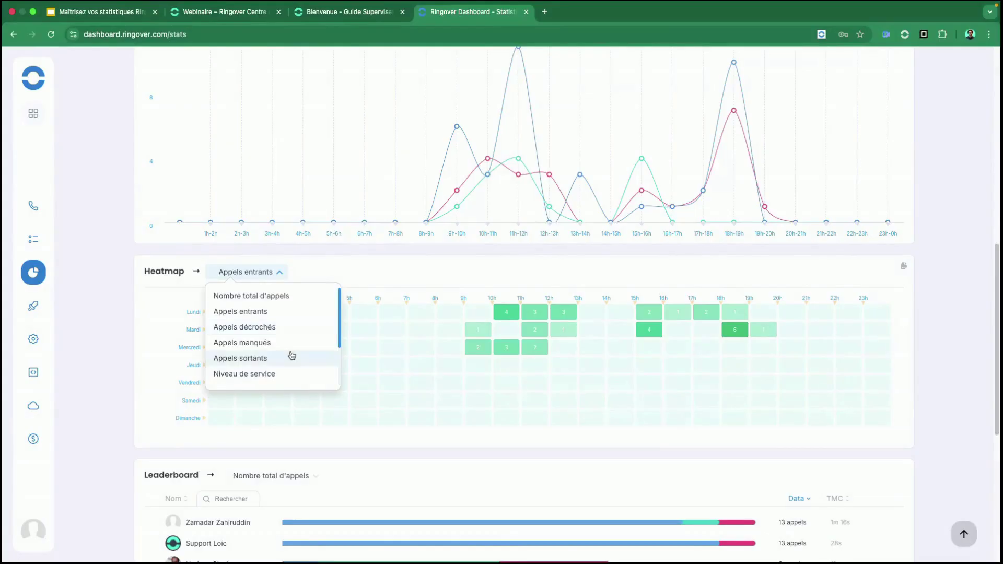
pyautogui.scroll(2, 256, 343)
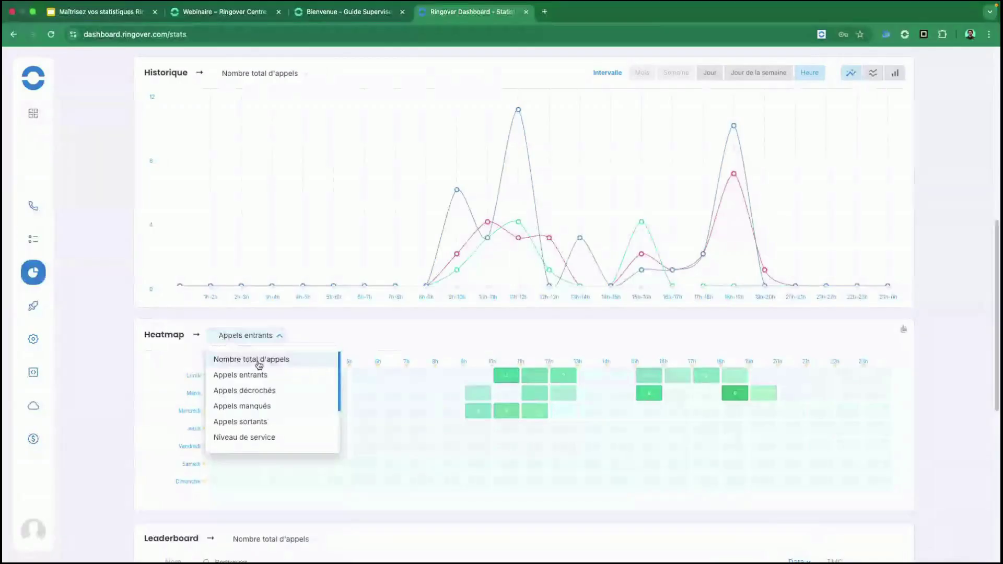
pyautogui.click(258, 360)
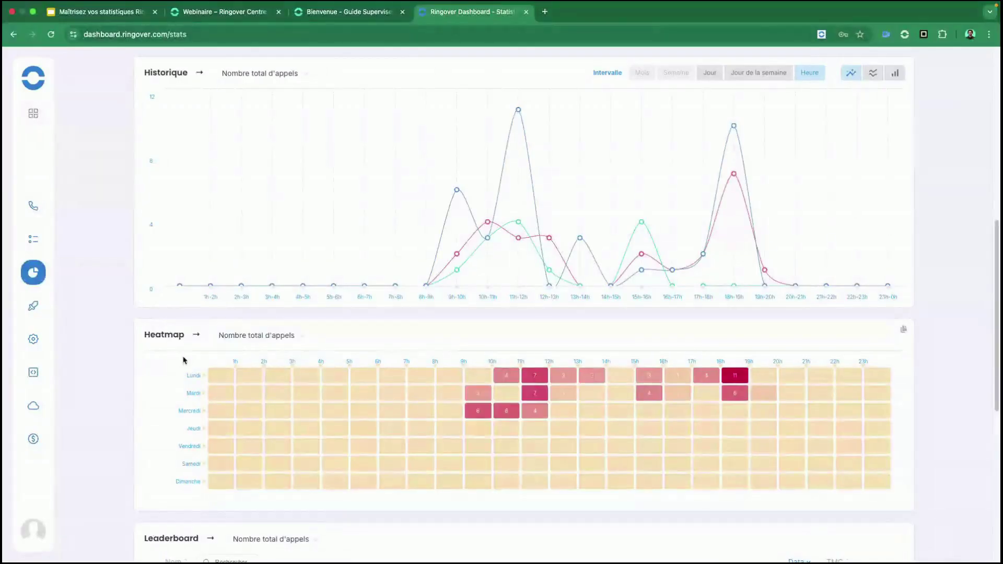
# - Review the weekly heatmap and rank the leaderboard by missed calls (Appels manqués)
pyautogui.scroll(-1, 118, 386)
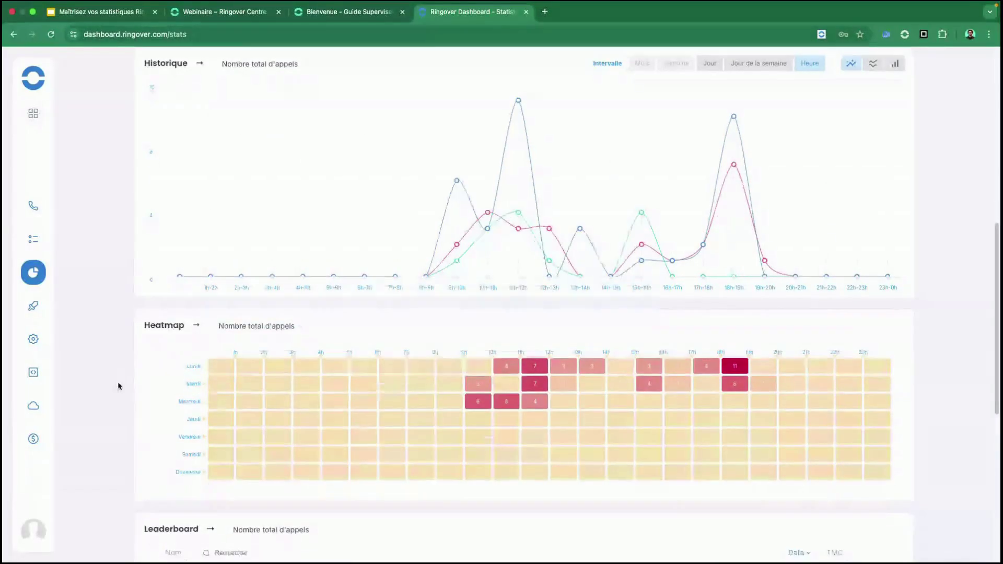
pyautogui.scroll(-1, 118, 386)
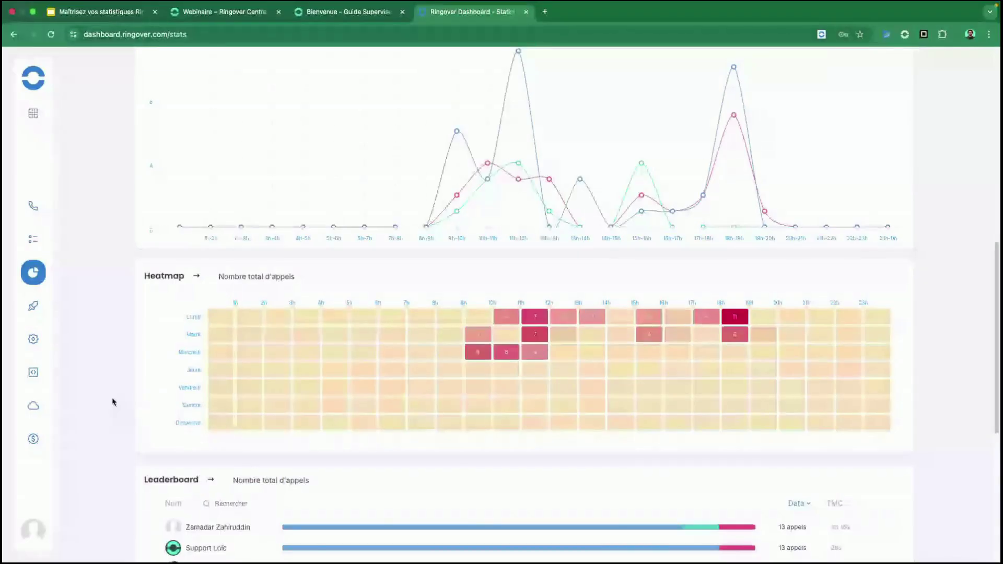
pyautogui.scroll(-1, 113, 403)
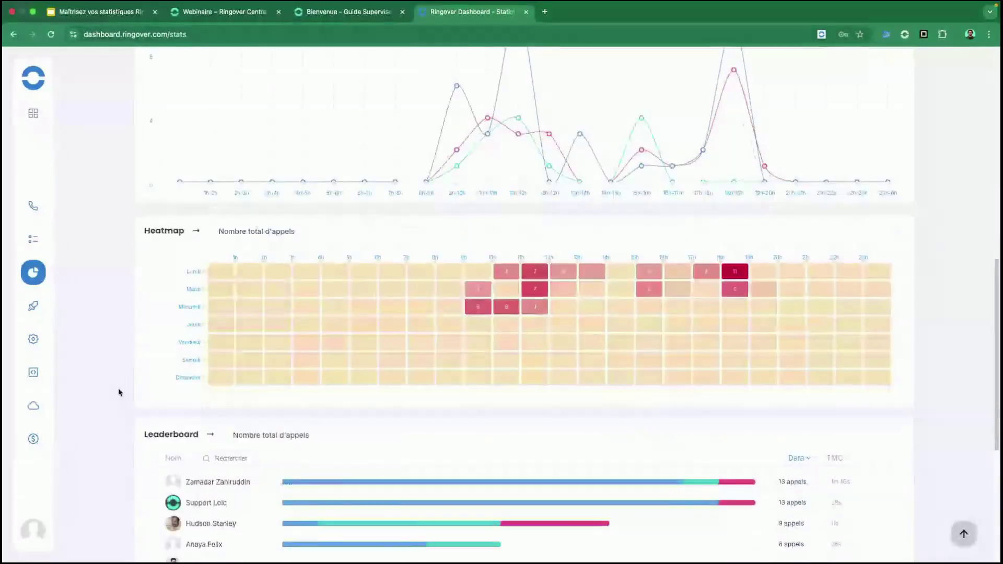
pyautogui.scroll(-1, 116, 410)
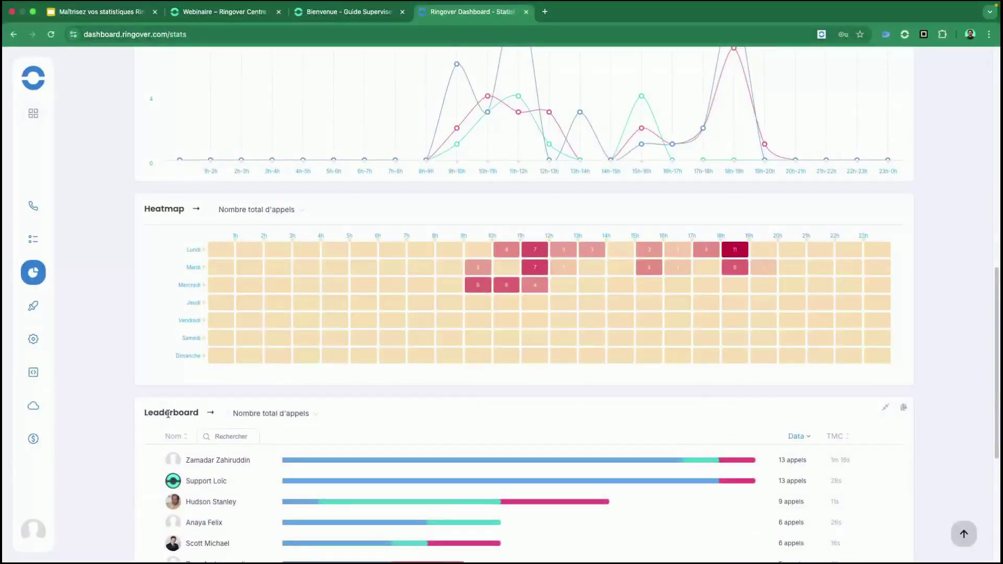
pyautogui.scroll(-2, 125, 416)
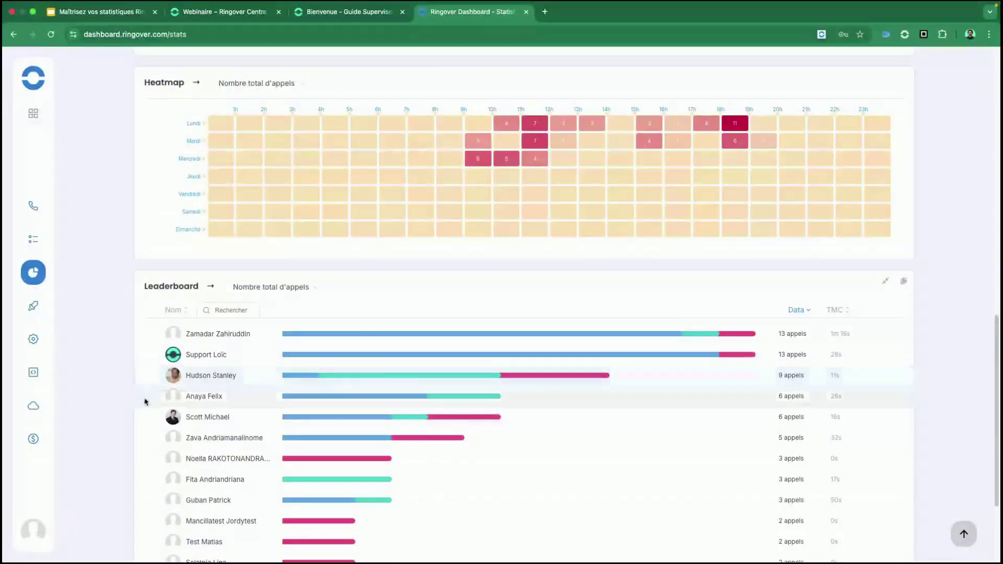
pyautogui.click(277, 286)
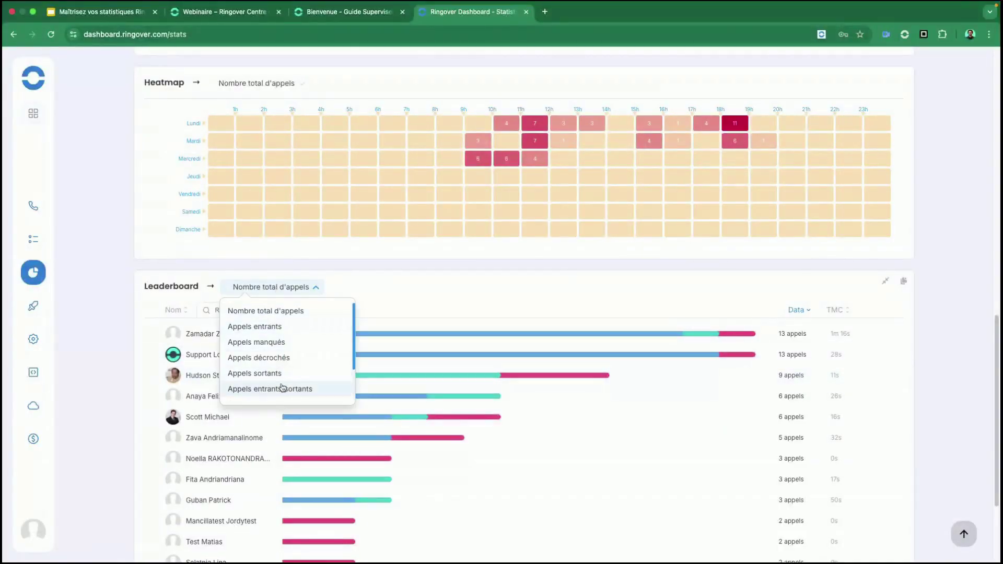
pyautogui.click(287, 342)
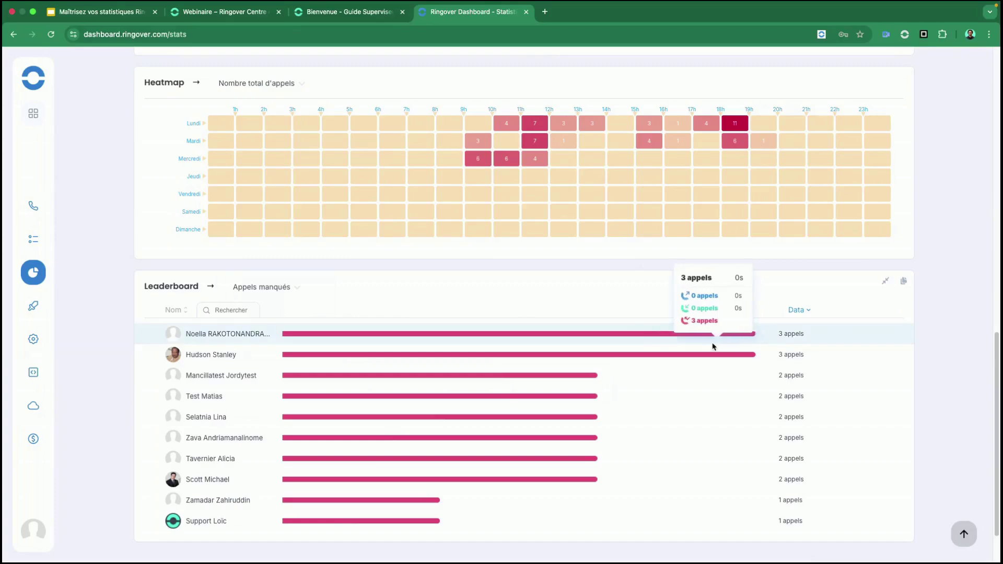
# - Change the leaderboard metric to incoming calls (Appels entrants) and then to outgoing calls (Appels sortants)
pyautogui.click(268, 286)
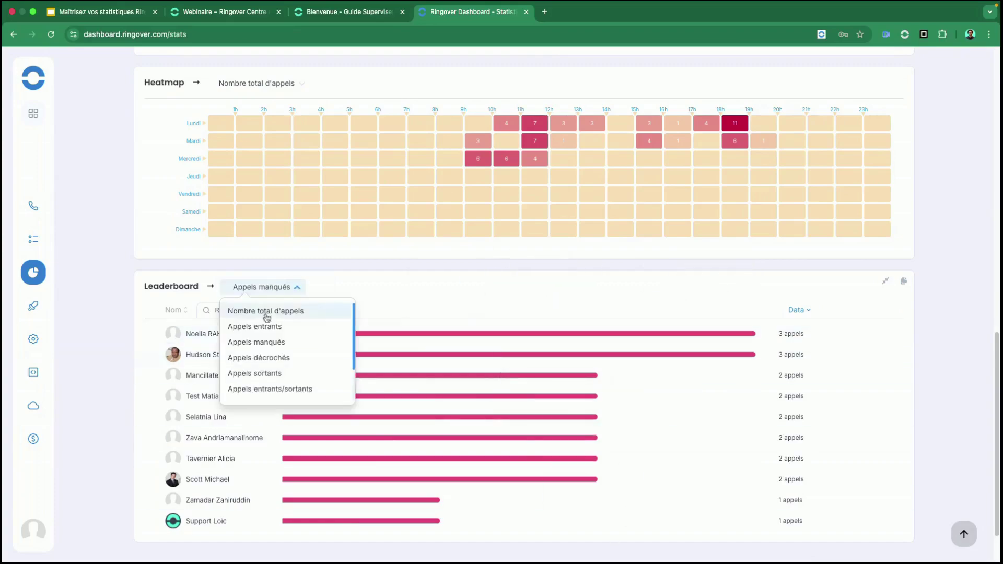
pyautogui.click(276, 327)
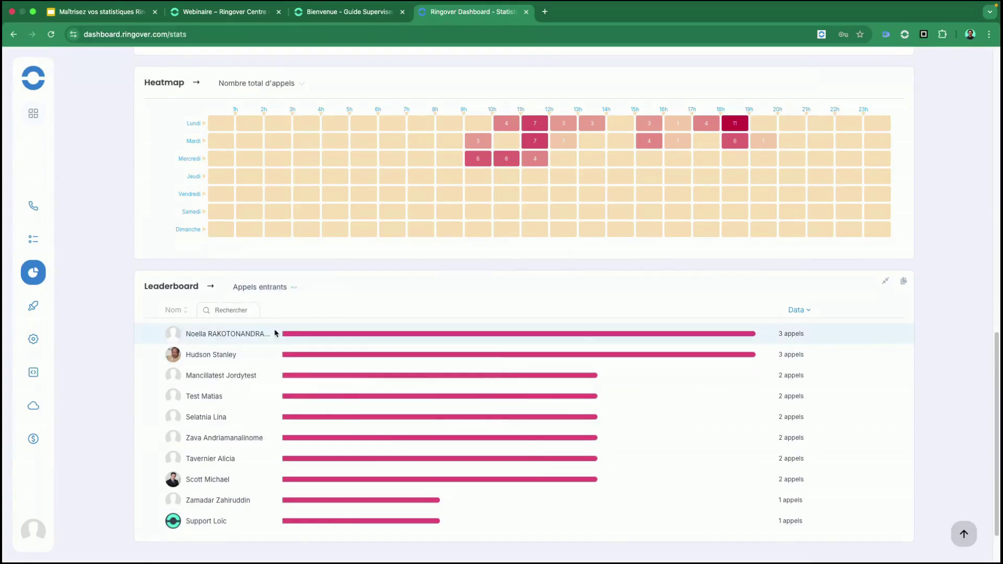
pyautogui.click(268, 287)
pyautogui.click(272, 372)
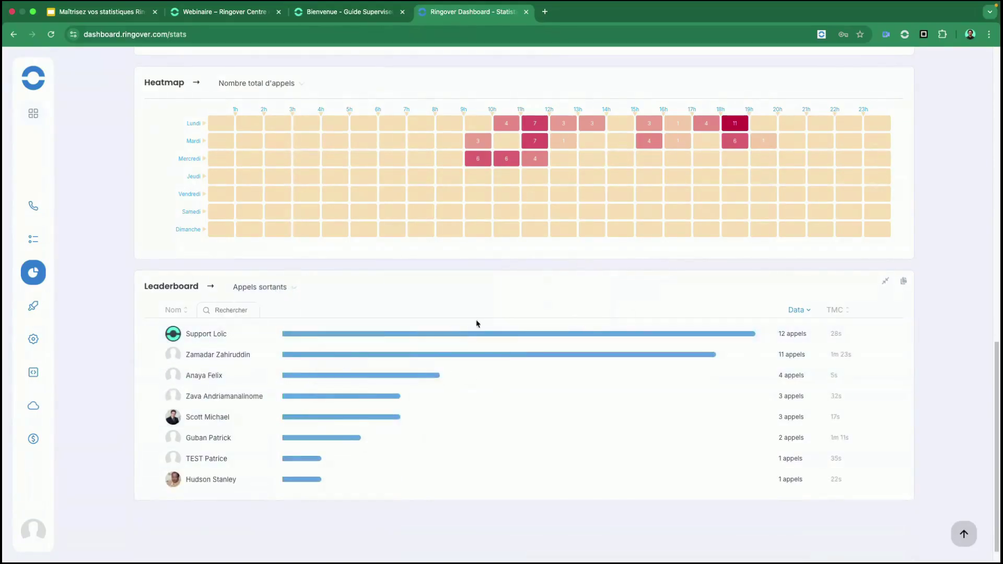
# - Review this week's call statistics, from the overall figures down to the outgoing-calls leaderboard
pyautogui.moveTo(444, 455)
pyautogui.click(273, 288)
pyautogui.scroll(20, 95, 282)
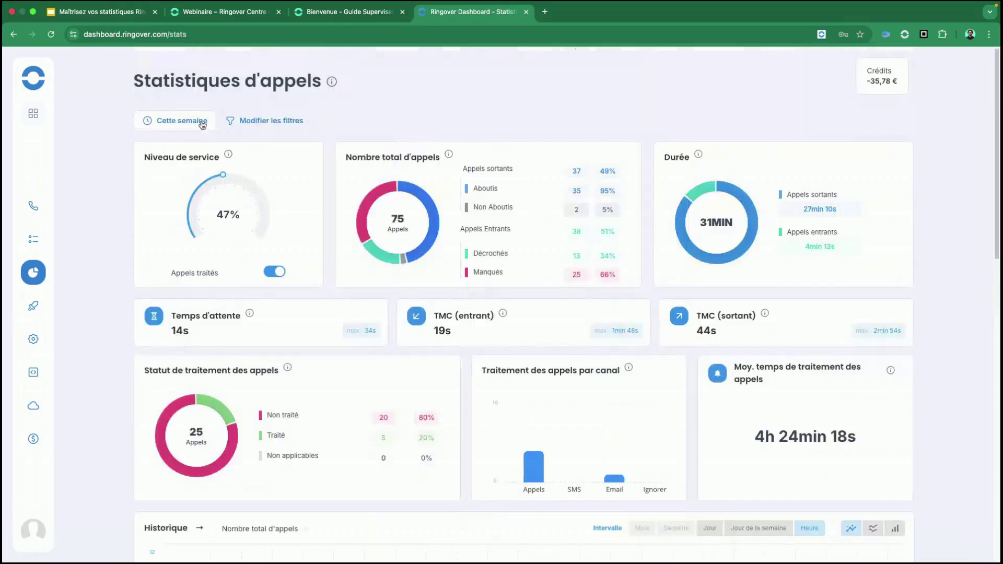
pyautogui.scroll(-20, 115, 376)
pyautogui.moveTo(340, 376)
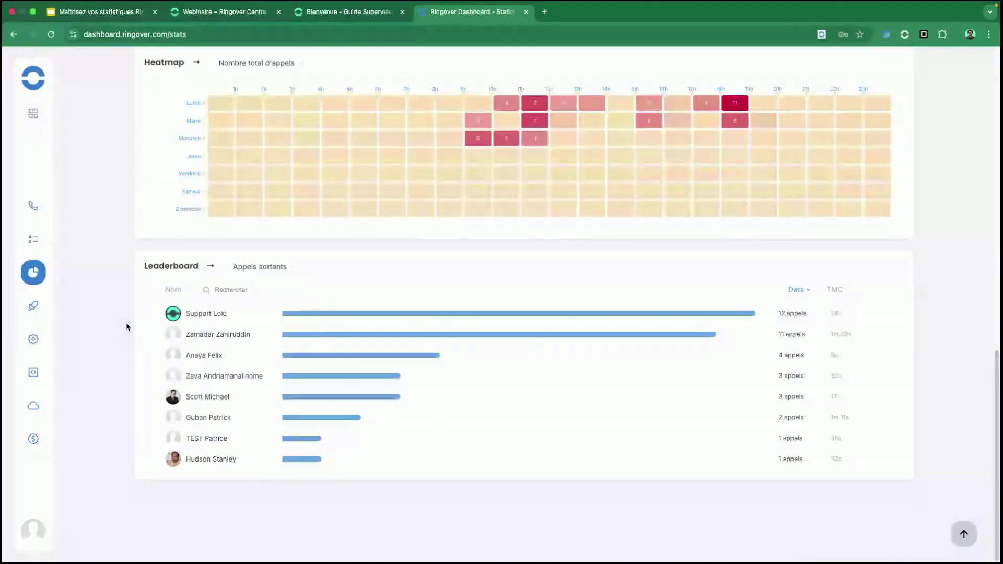
pyautogui.scroll(3, 119, 365)
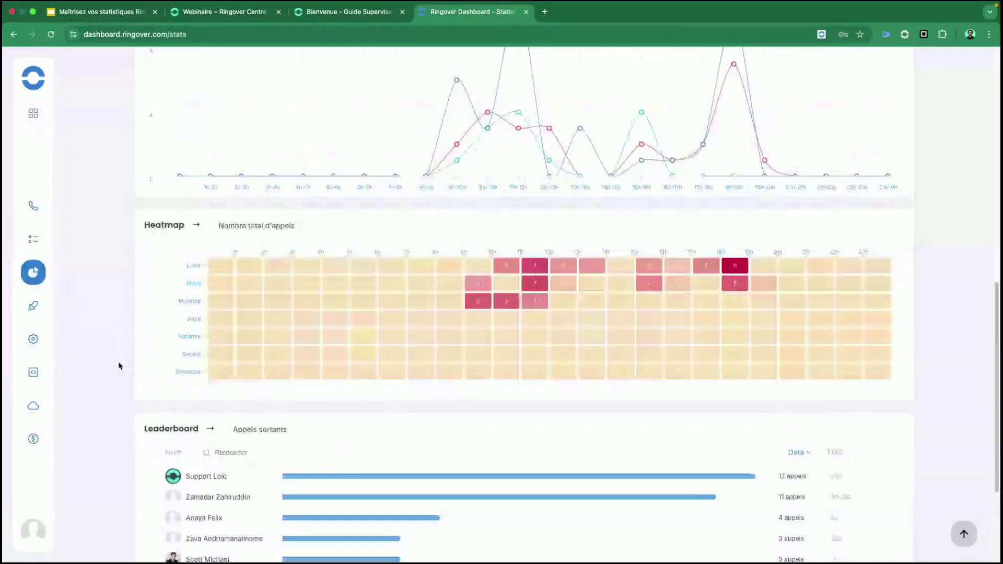
# - Filter the call statistics on a single user with the custom filters (Personnaliser) and remove that filter again
pyautogui.scroll(10, 117, 364)
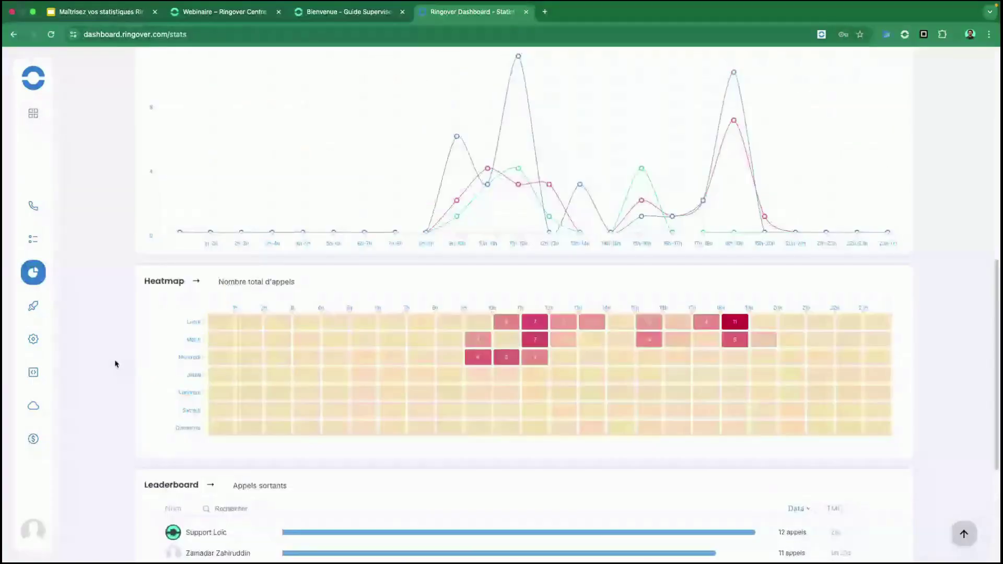
pyautogui.click(265, 121)
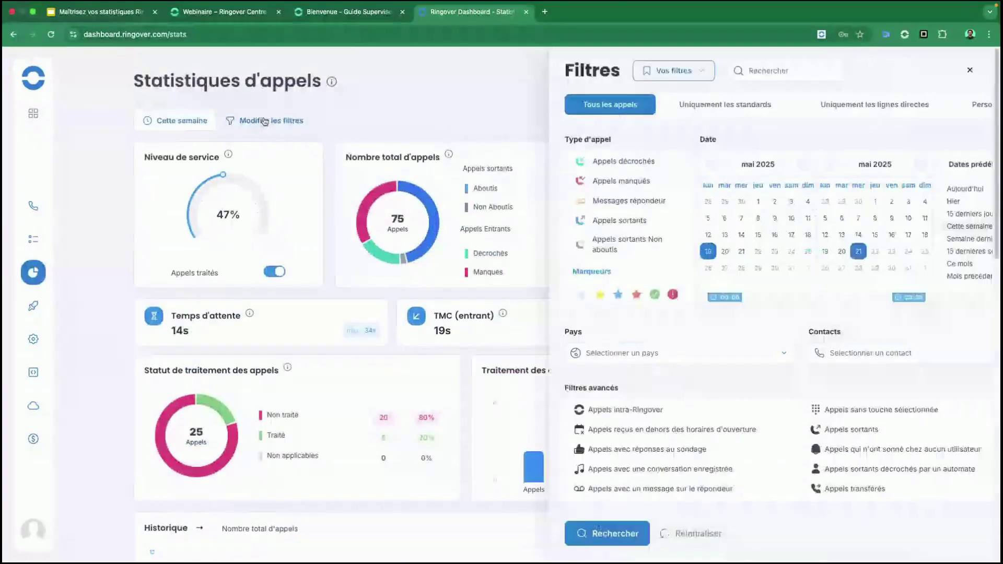
pyautogui.click(940, 104)
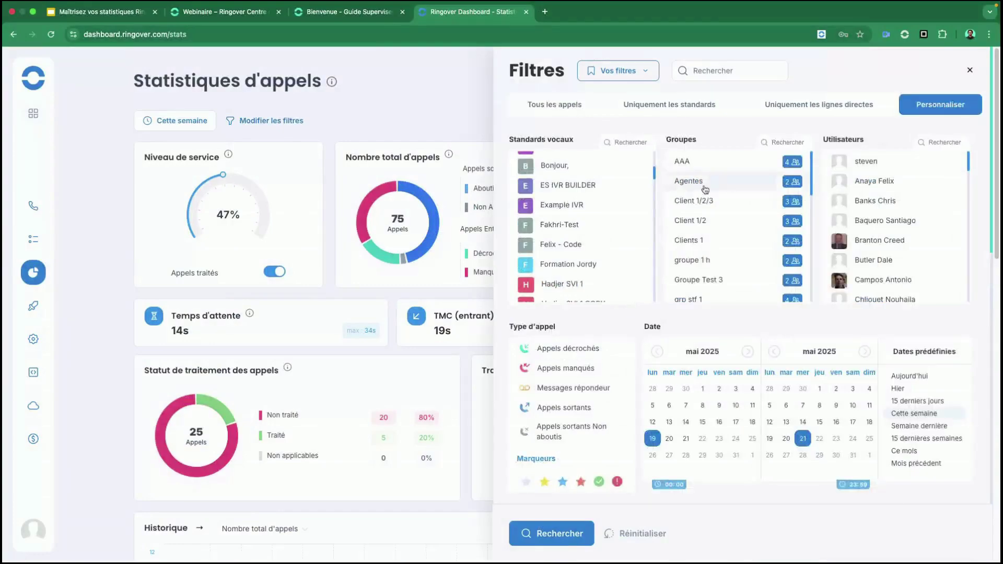
pyautogui.click(873, 168)
pyautogui.click(559, 532)
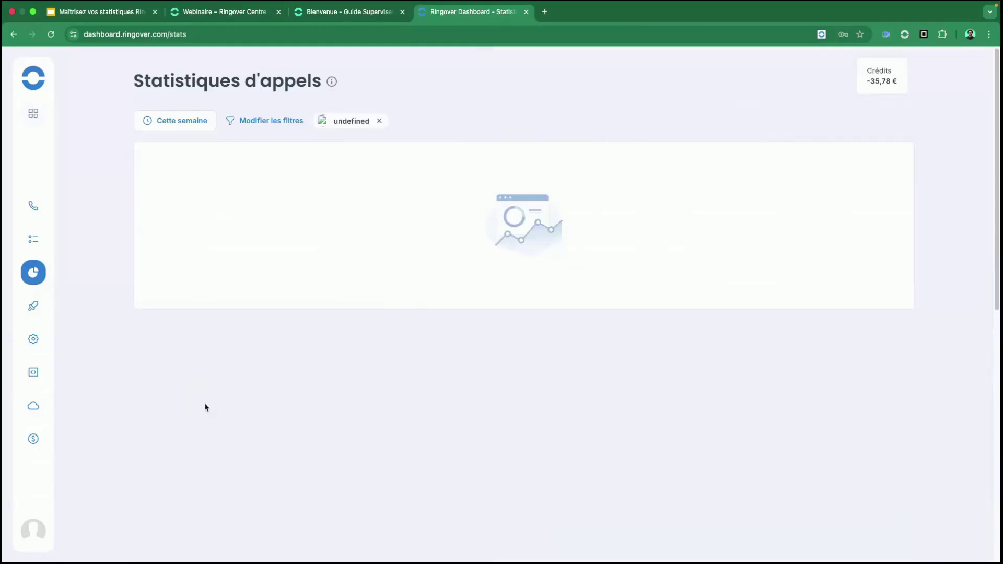
pyautogui.click(378, 122)
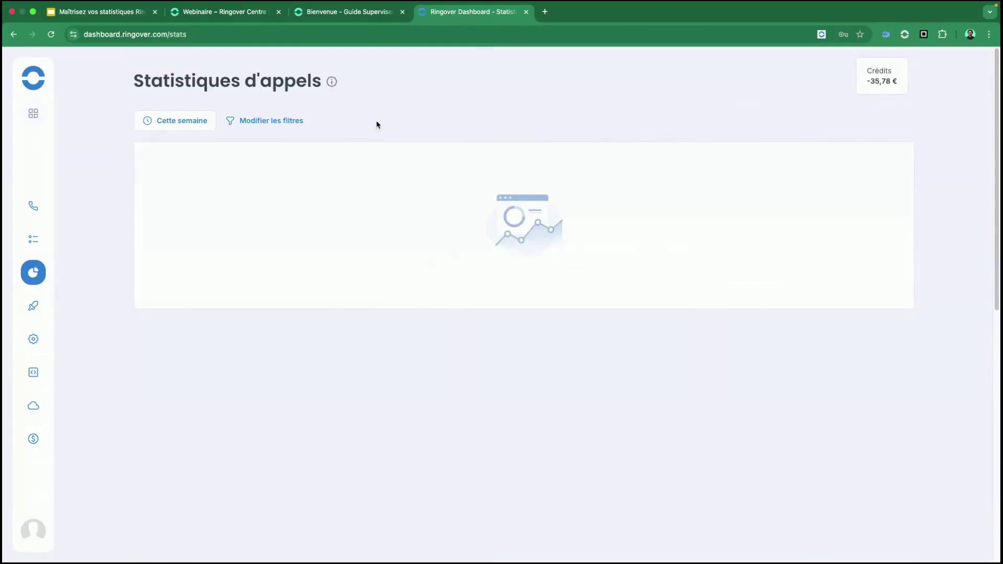
# - Review this week's call heatmap (Heatmap) and the metrics it can display
pyautogui.scroll(-5, 100, 329)
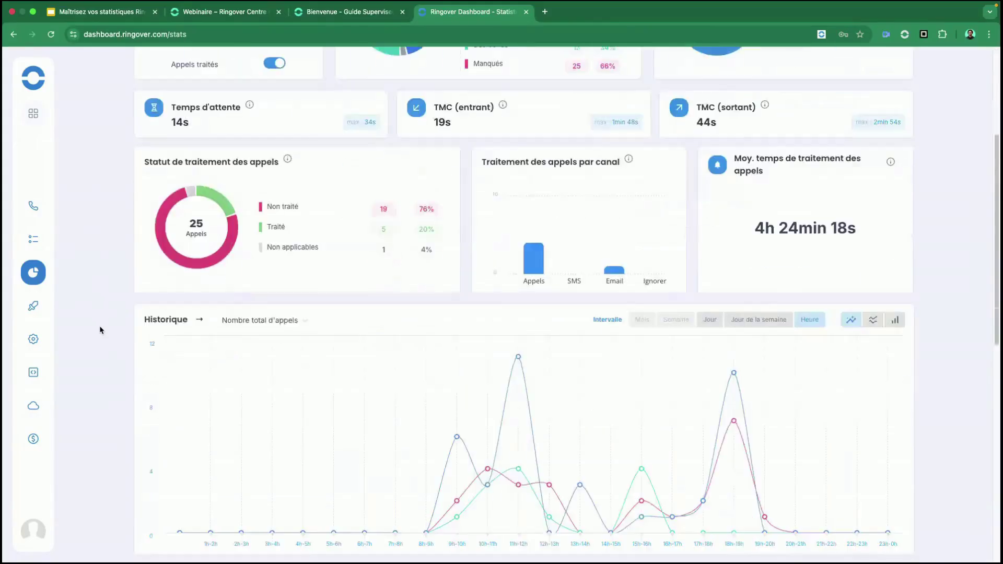
pyautogui.scroll(-10, 100, 330)
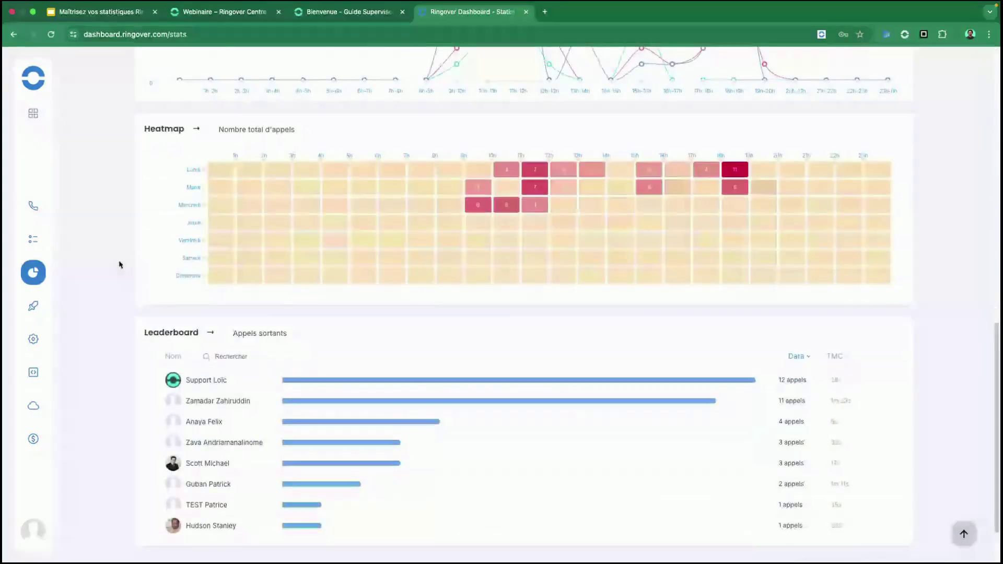
pyautogui.click(254, 137)
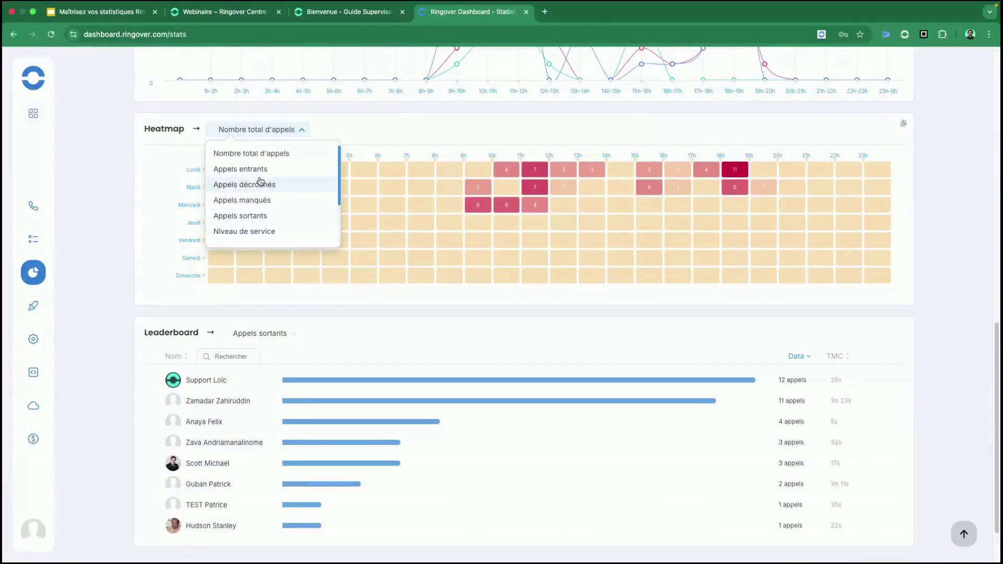
pyautogui.click(111, 248)
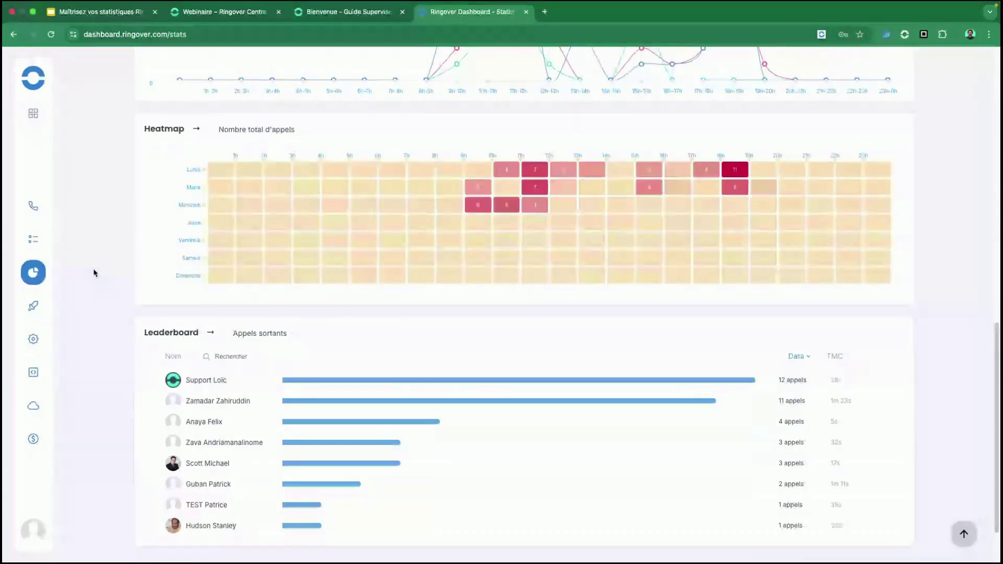
pyautogui.click(245, 134)
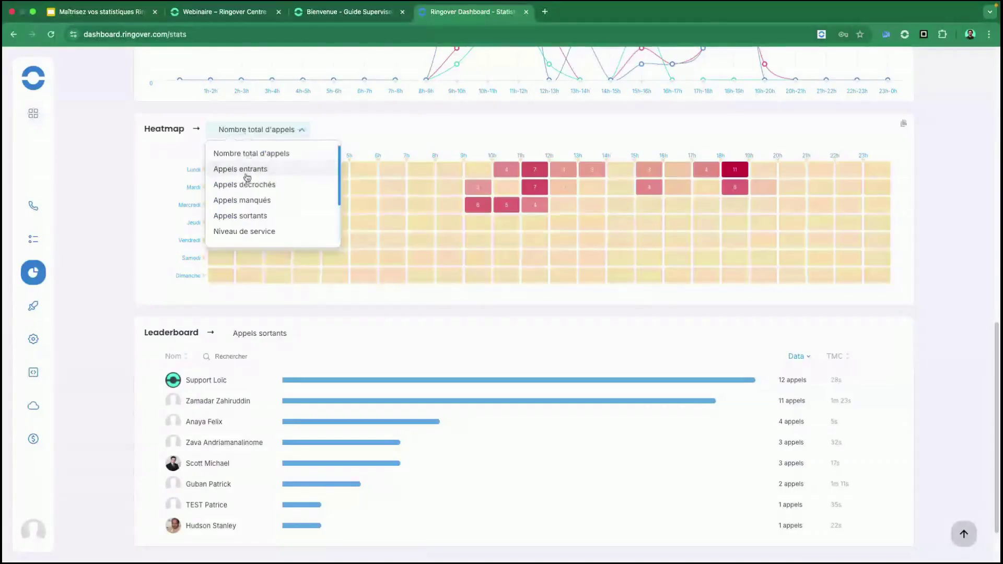
pyautogui.click(149, 207)
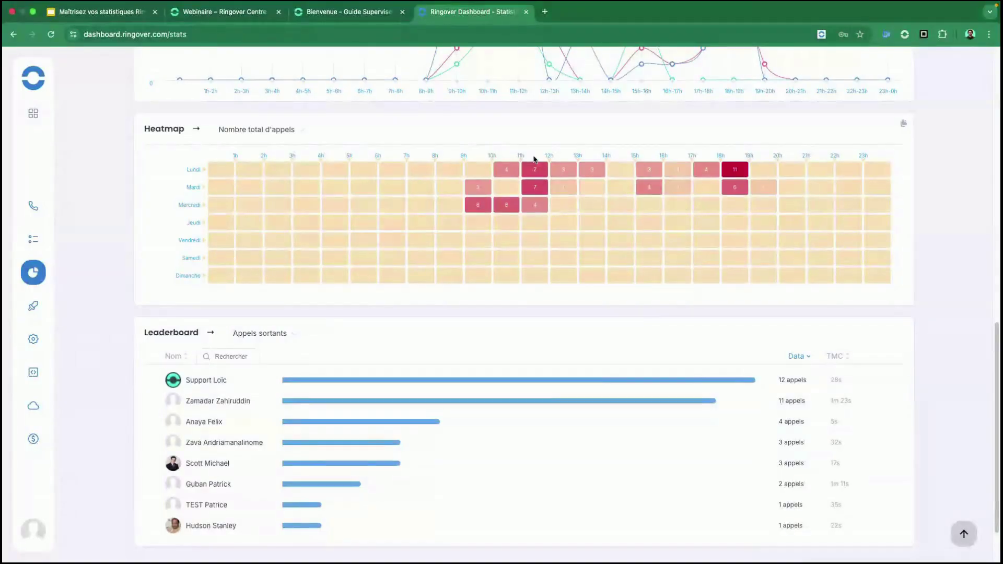
# - Examine the 11h to 12h time slot in the heatmap, followed by the whole weekly grid
pyautogui.moveTo(522, 157); pyautogui.dragTo(562, 158)
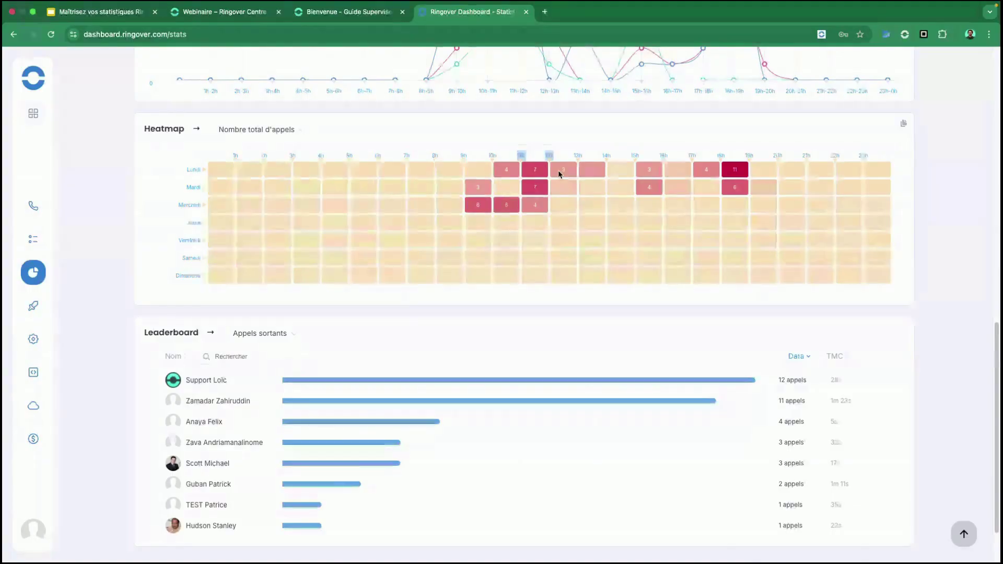
pyautogui.click(165, 172)
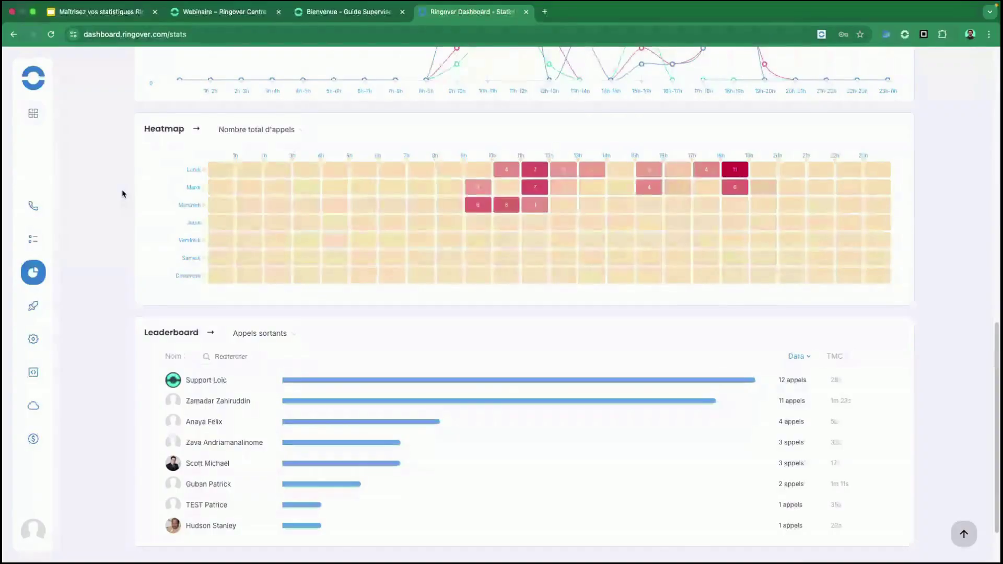
pyautogui.doubleClick(523, 157)
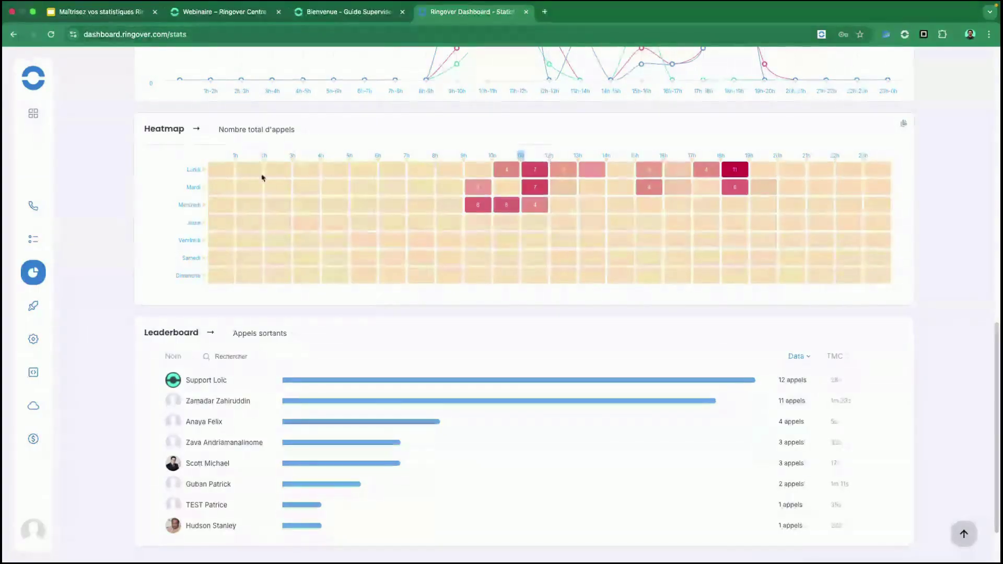
pyautogui.moveTo(146, 147); pyautogui.dragTo(846, 269)
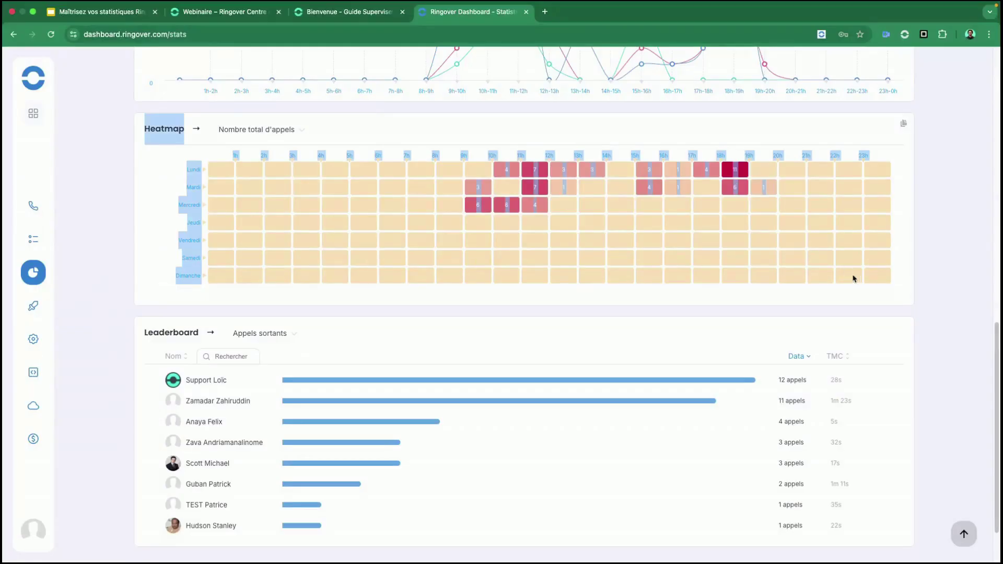
pyautogui.click(113, 224)
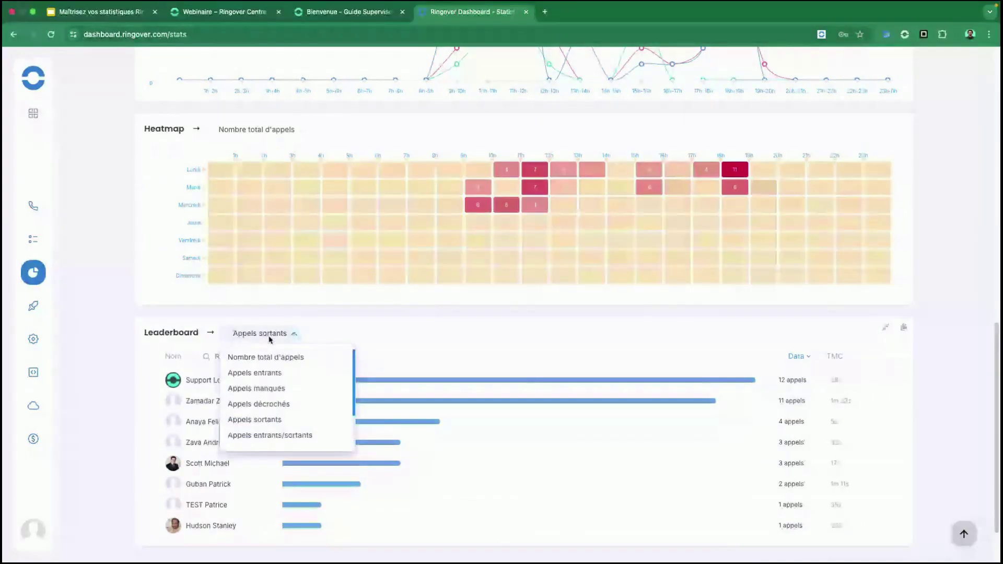
# - Rank the leaderboard by missed calls (Appels manqués) and show the full ranking
pyautogui.click(129, 334)
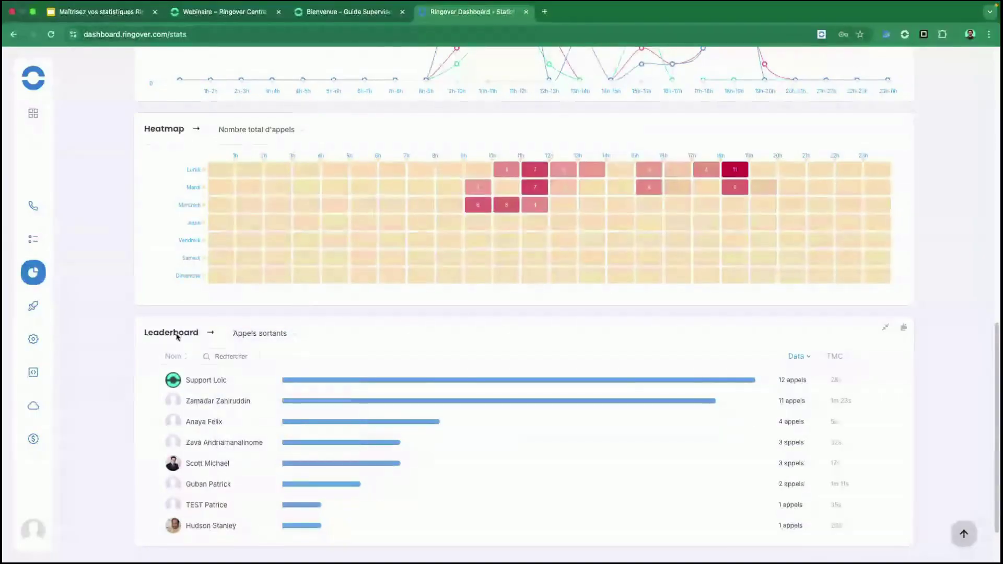
pyautogui.click(258, 334)
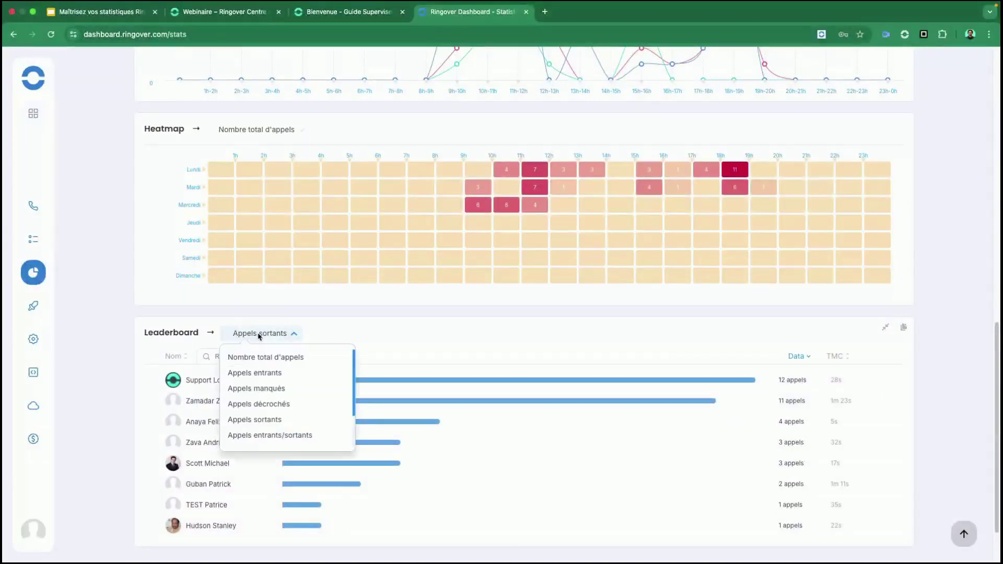
pyautogui.click(269, 389)
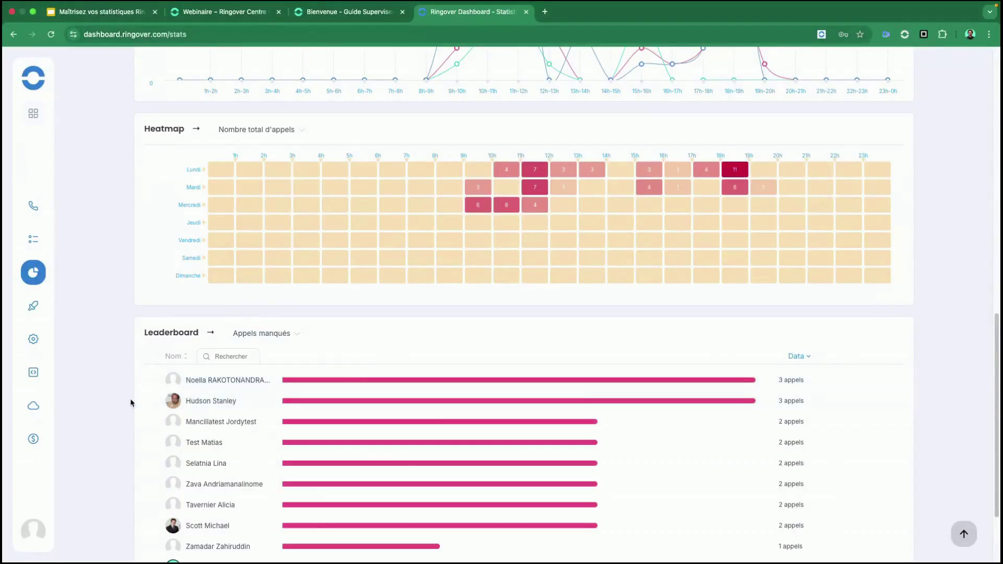
pyautogui.scroll(-2, 130, 403)
pyautogui.moveTo(291, 307)
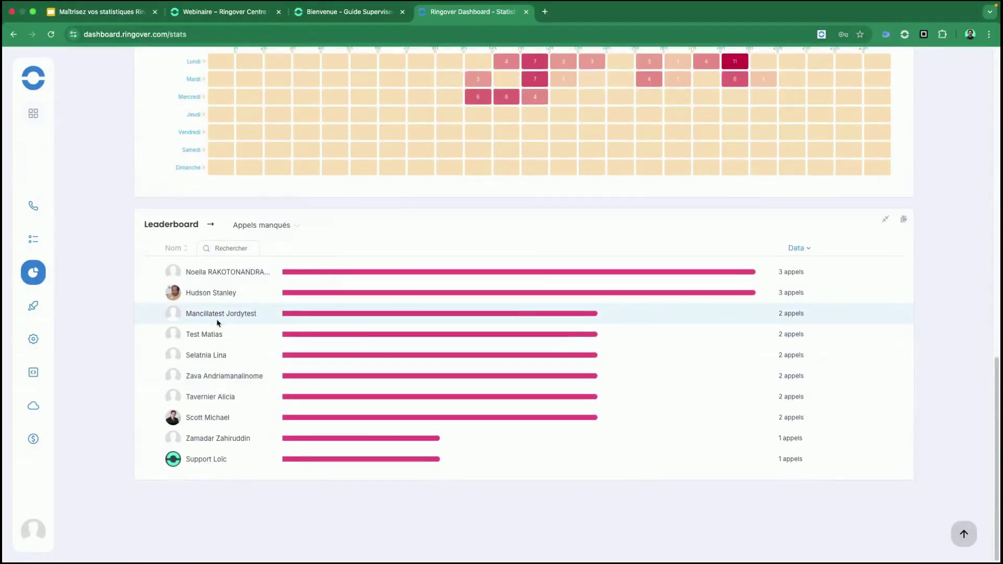
# - Check the call breakdown of individual users in the missed-calls leaderboard, and switch its metric back to outgoing calls (Appels sortants)
pyautogui.click(252, 225)
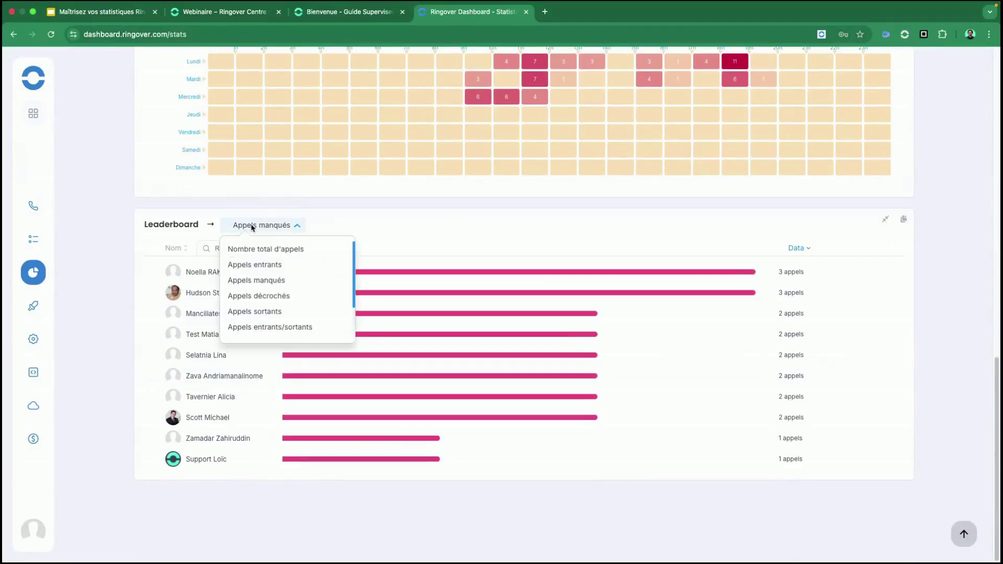
pyautogui.click(123, 249)
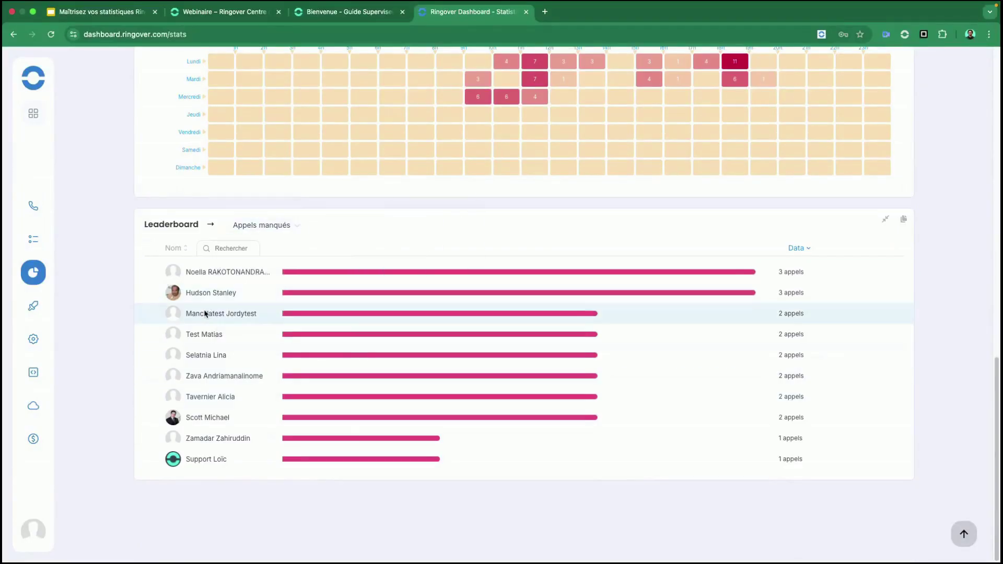
pyautogui.moveTo(319, 275)
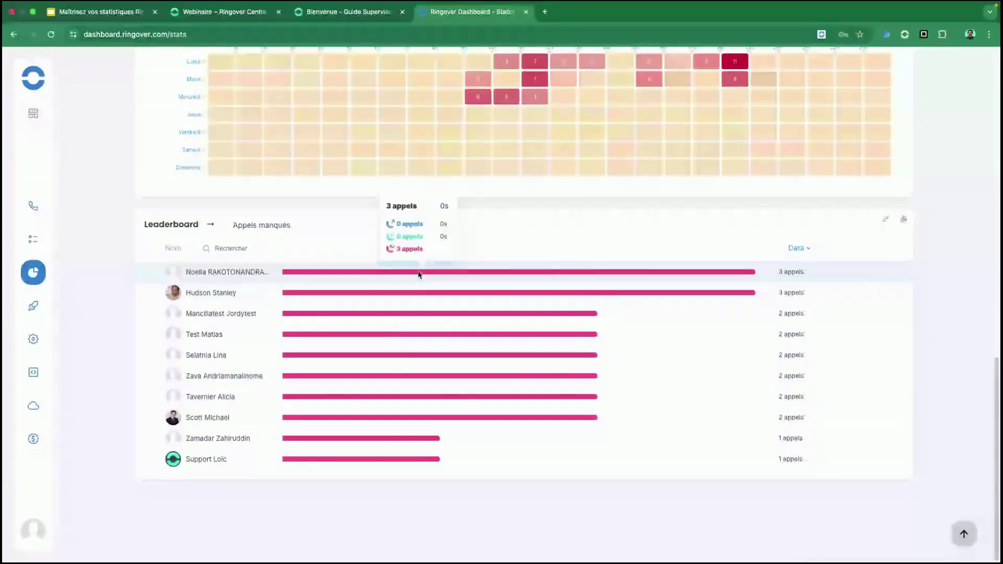
pyautogui.moveTo(367, 458)
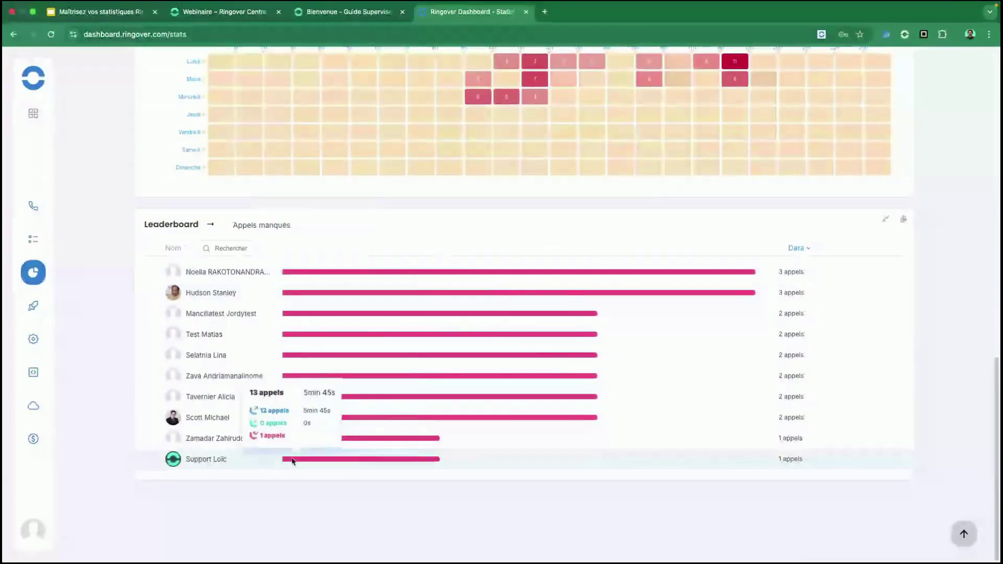
pyautogui.click(288, 226)
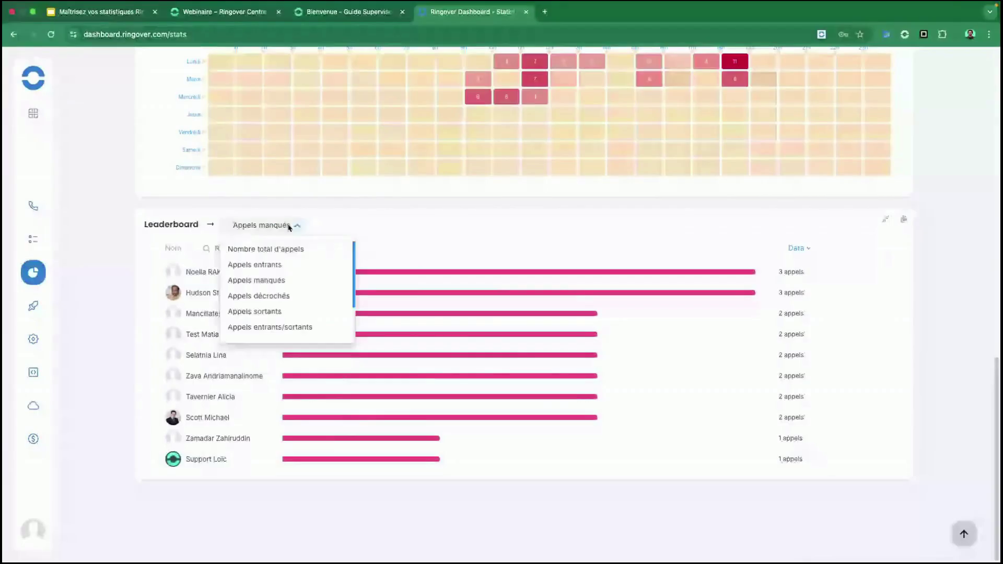
pyautogui.click(278, 311)
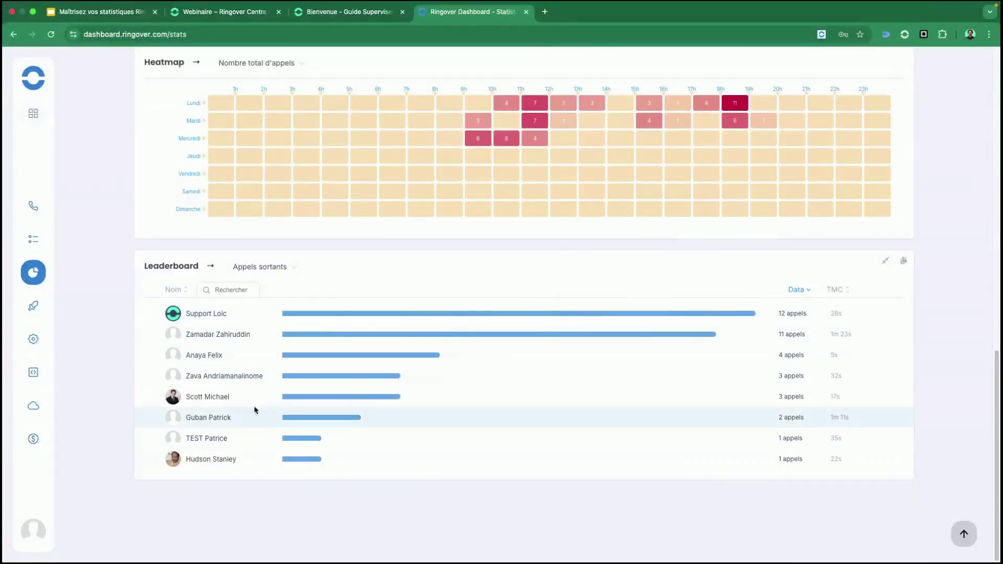
# - Review the available statistics filters, including the advanced and call-duration criteria, and close them without applying any change
pyautogui.scroll(12, 157, 353)
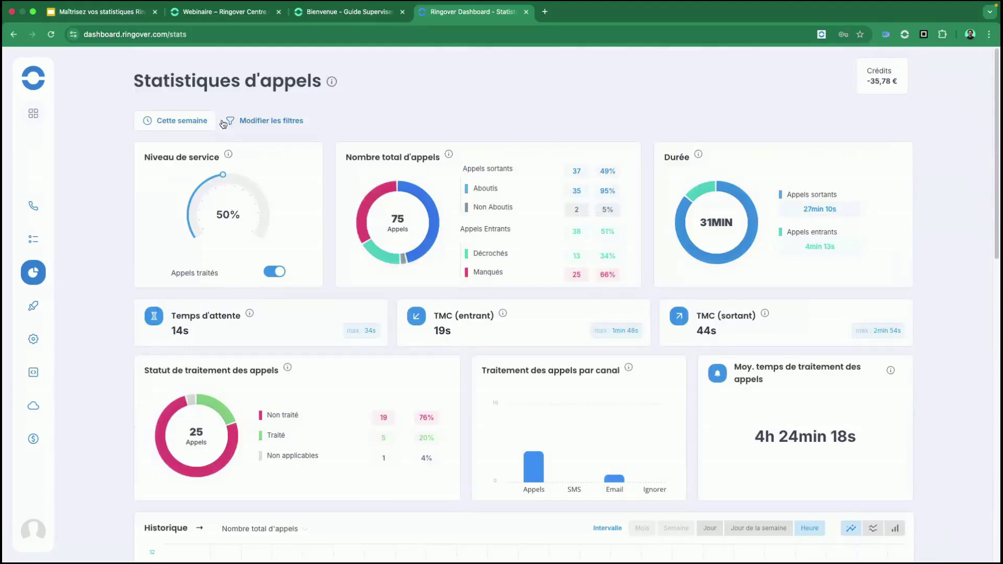
pyautogui.click(272, 121)
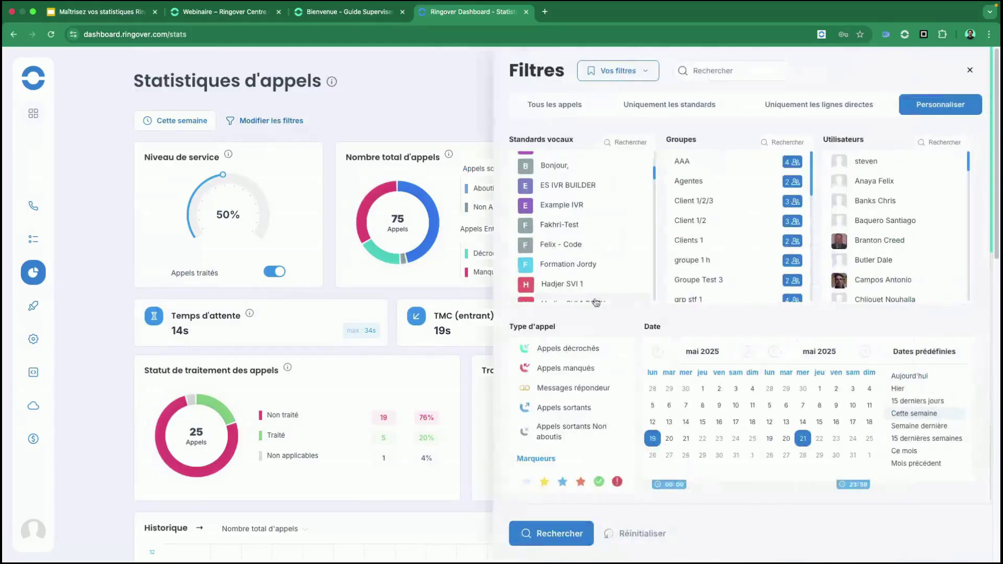
pyautogui.scroll(-8, 607, 312)
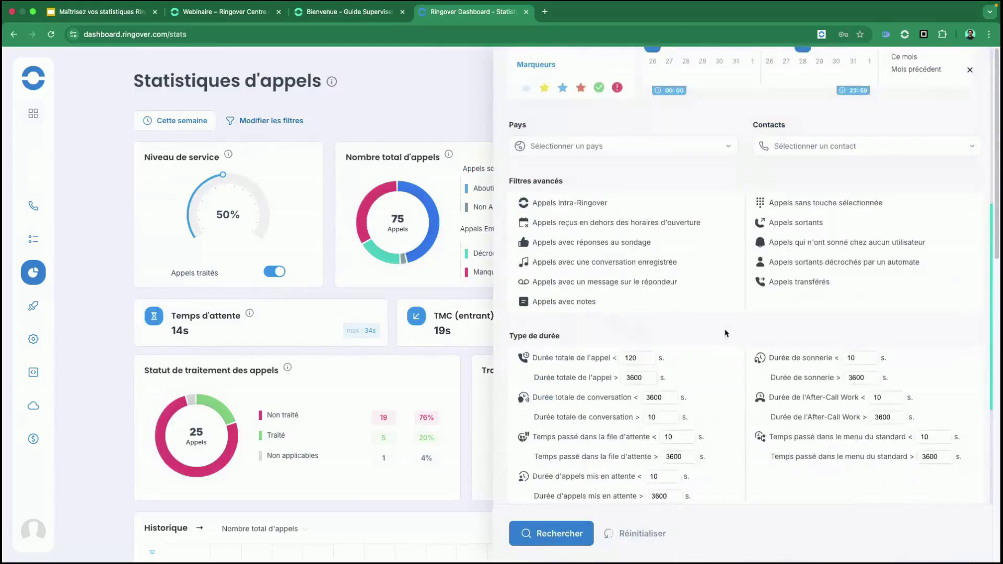
pyautogui.moveTo(588, 355)
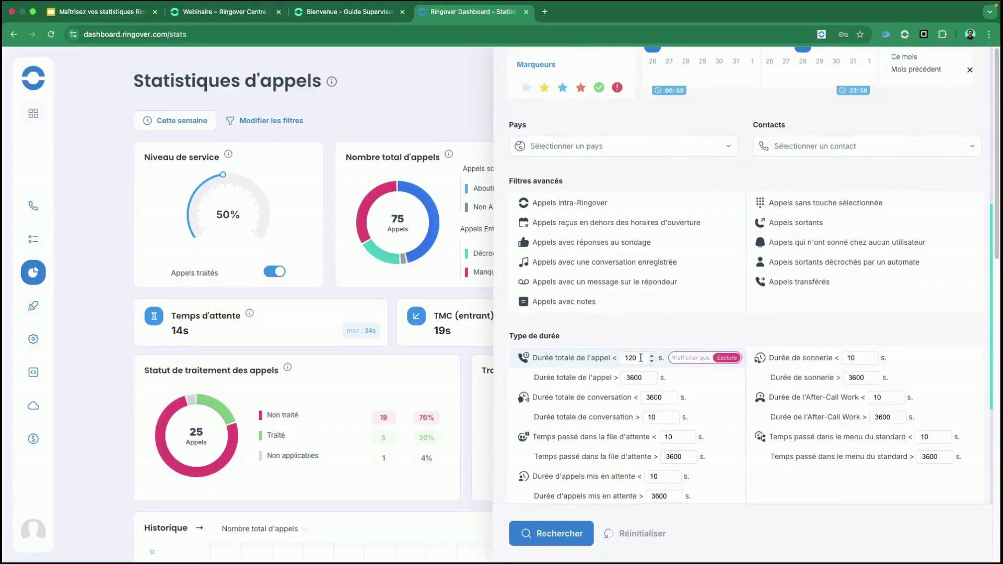
pyautogui.scroll(8, 560, 372)
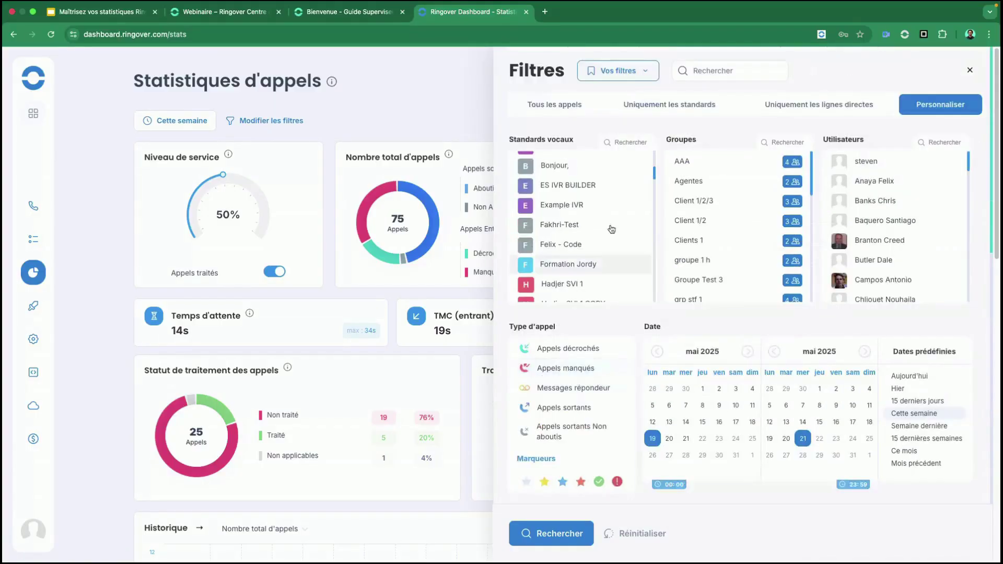
pyautogui.click(970, 70)
# - Review the outgoing-calls leaderboard and the list of metrics it can be ranked by
pyautogui.scroll(-15, 173, 375)
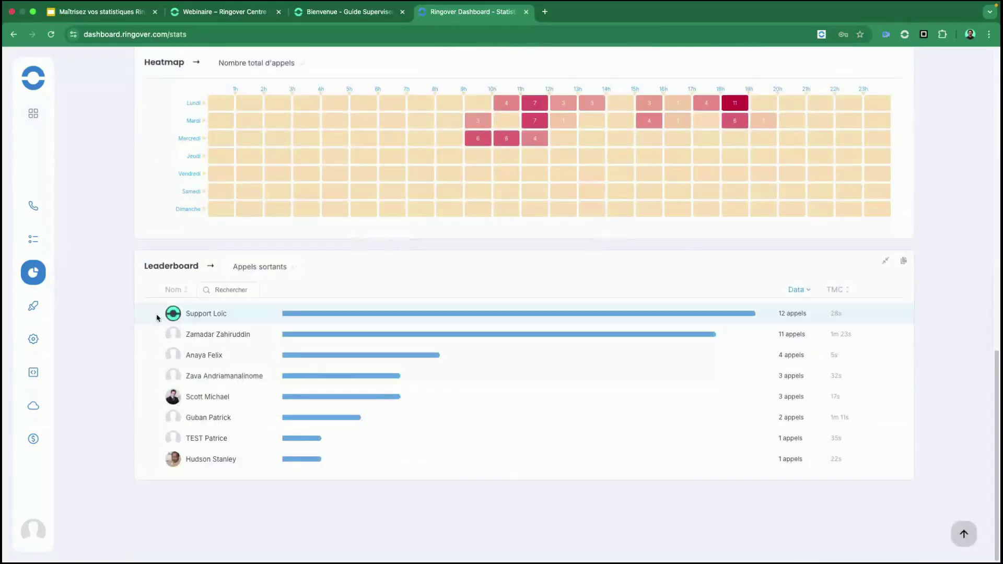
pyautogui.moveTo(359, 315)
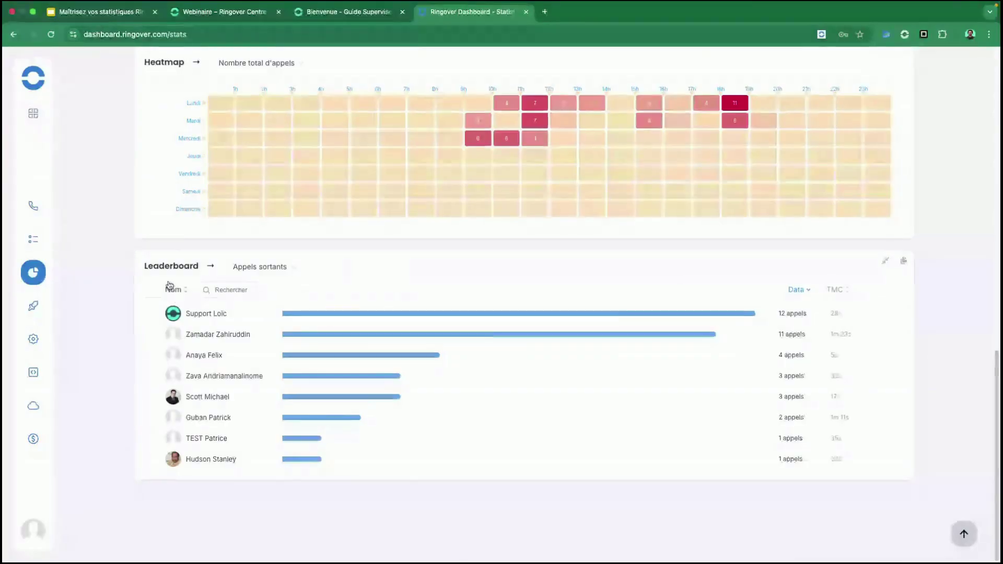
pyautogui.moveTo(145, 268); pyautogui.dragTo(199, 268)
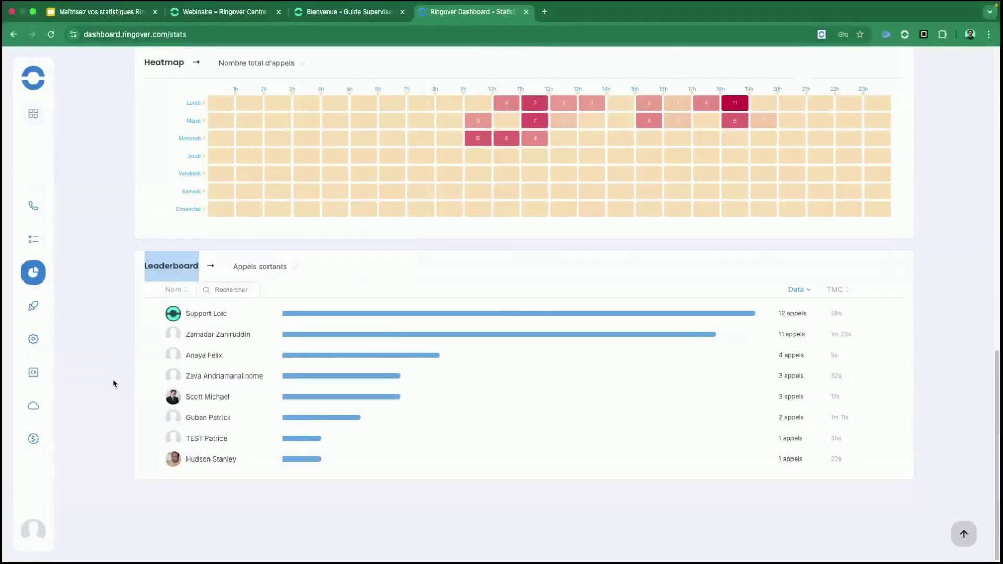
pyautogui.click(254, 268)
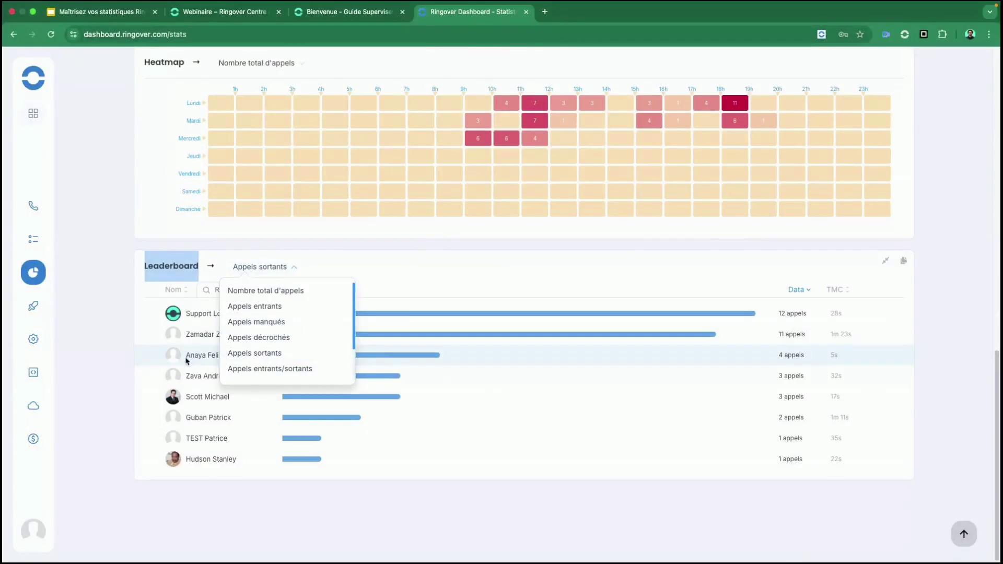
pyautogui.click(89, 353)
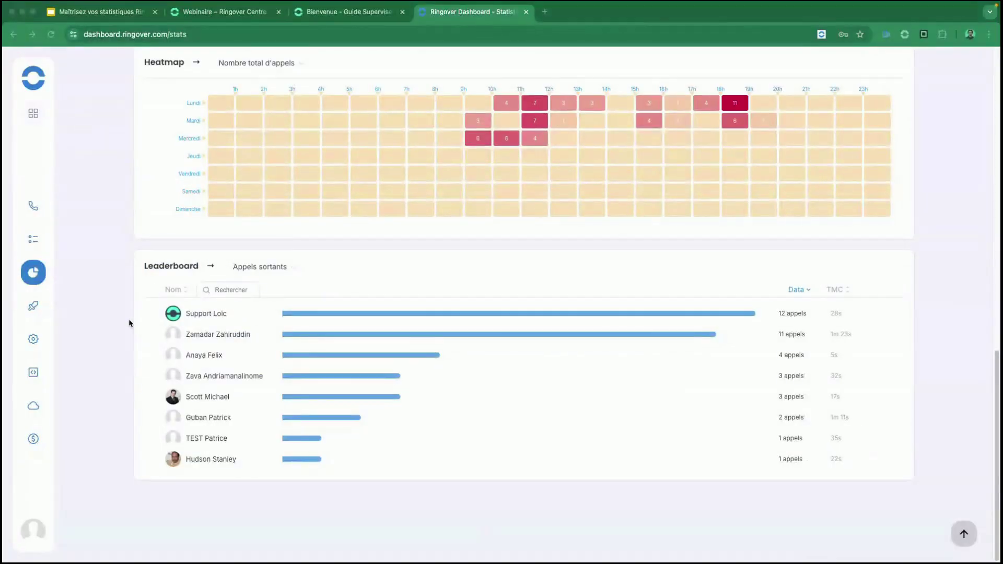
# - Filter the call statistics on switchboards only (Uniquement les standards) and remove the additional missed-calls filter
pyautogui.scroll(15, 130, 323)
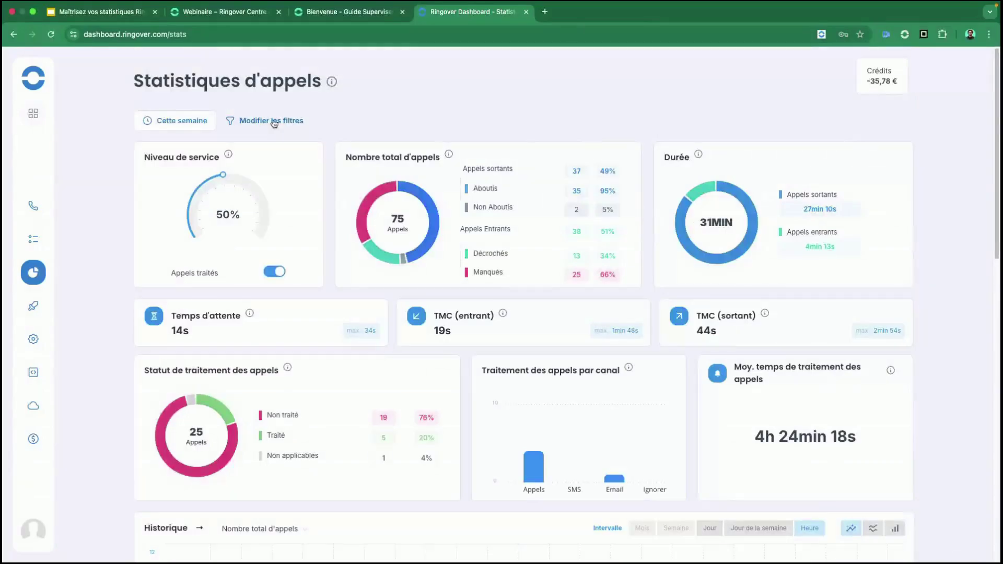
pyautogui.click(273, 121)
pyautogui.click(666, 105)
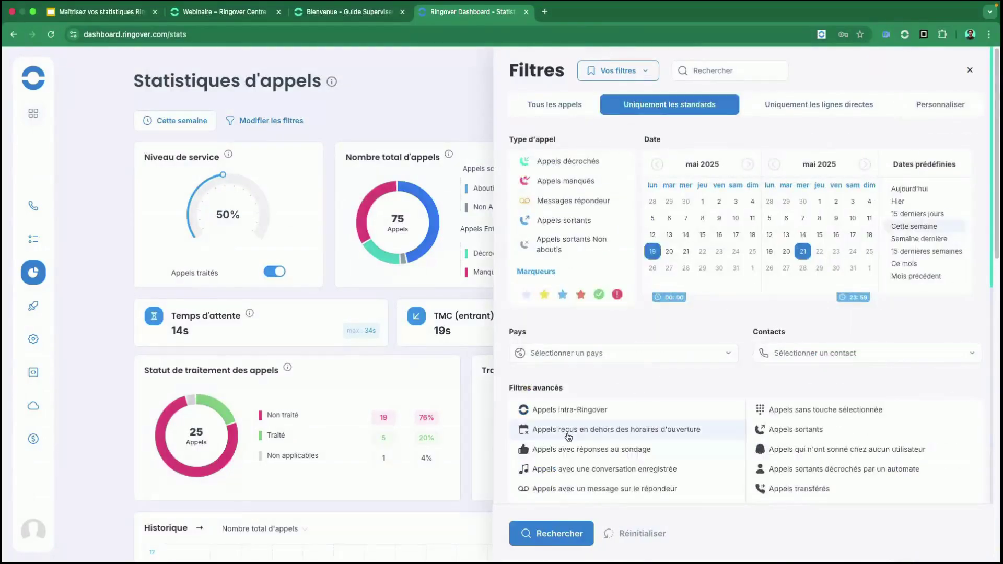
pyautogui.click(555, 544)
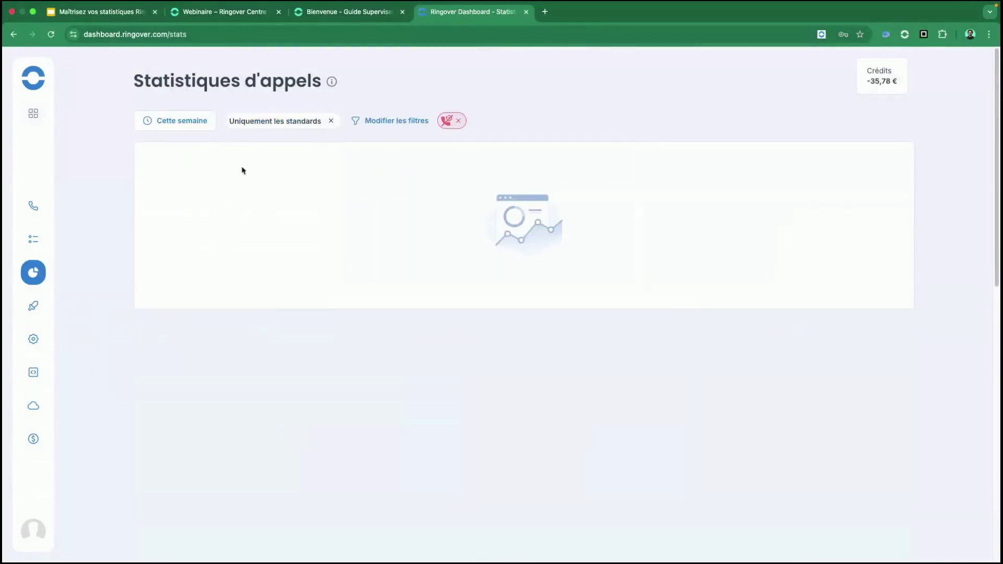
pyautogui.click(458, 120)
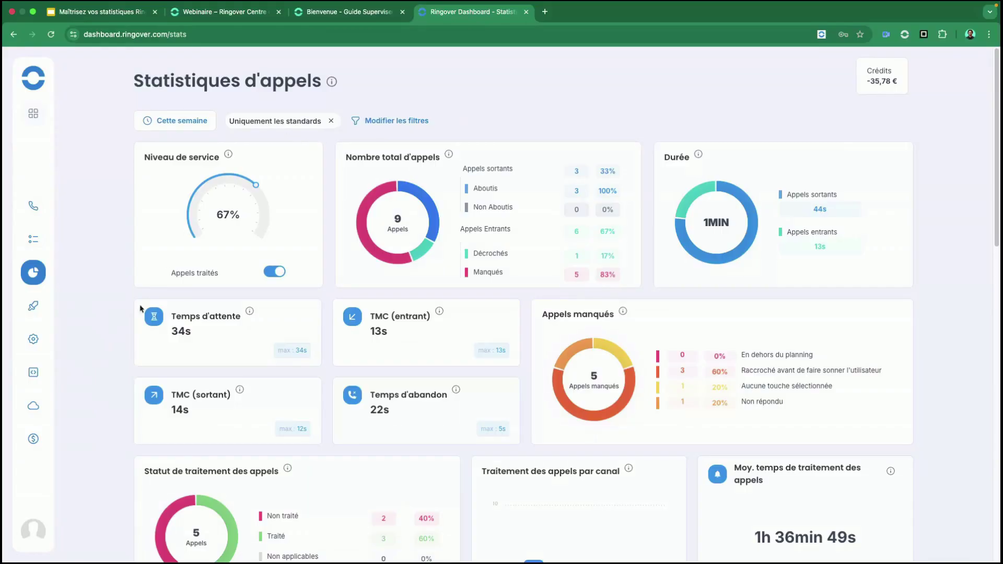
# - Review the switchboard statistics down to the leaderboard, and remove the switchboards-only filter (Uniquement les standards)
pyautogui.scroll(-15, 113, 372)
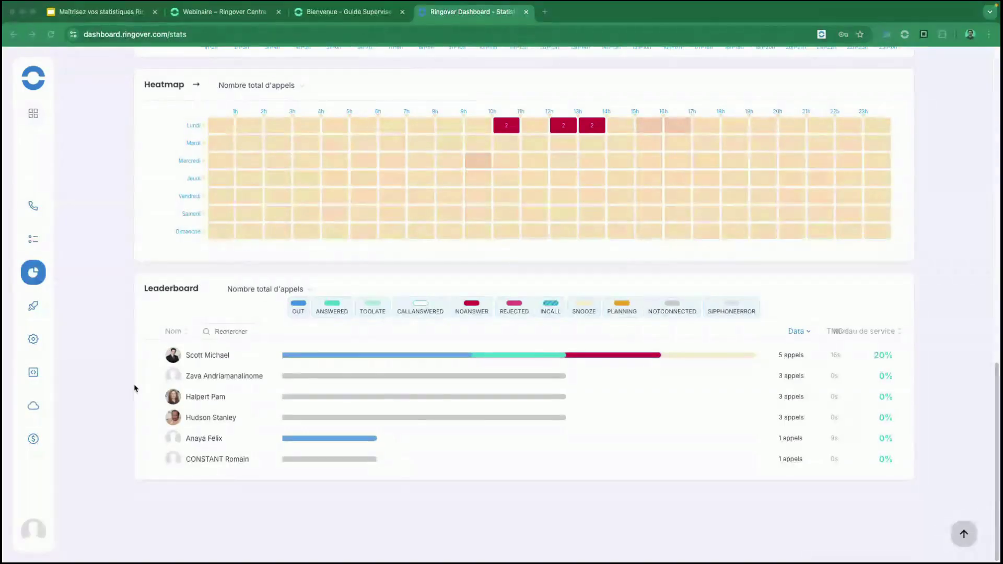
pyautogui.scroll(16, 134, 387)
pyautogui.click(330, 122)
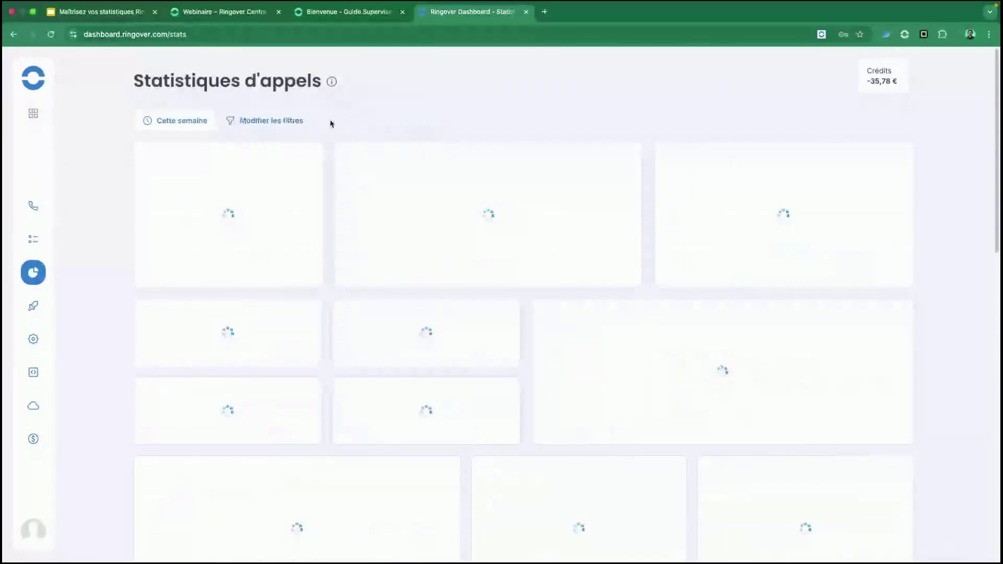
# - Filter this week's call statistics on one individual user with the custom scope (Personnaliser)
pyautogui.click(267, 122)
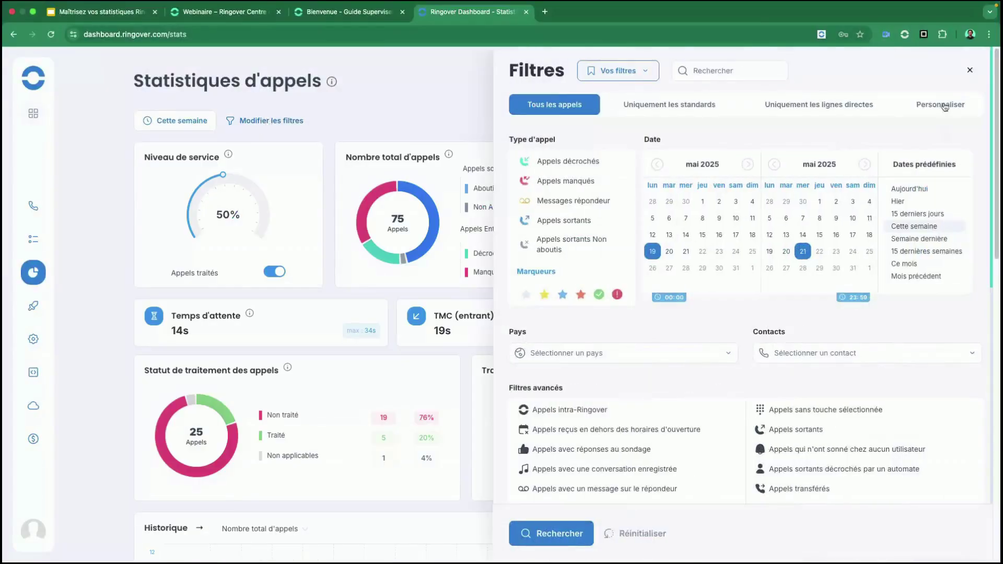
pyautogui.click(940, 105)
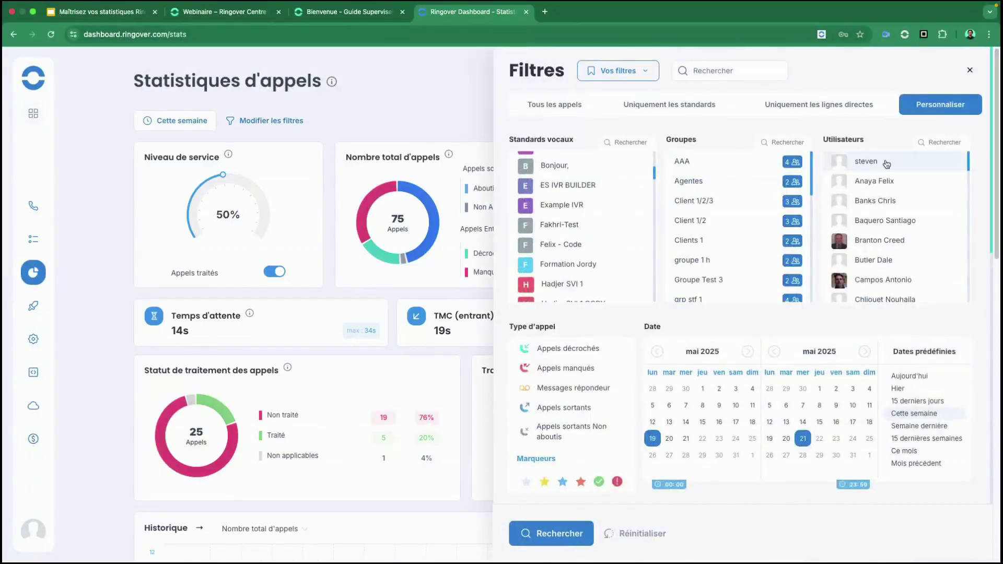
pyautogui.click(884, 181)
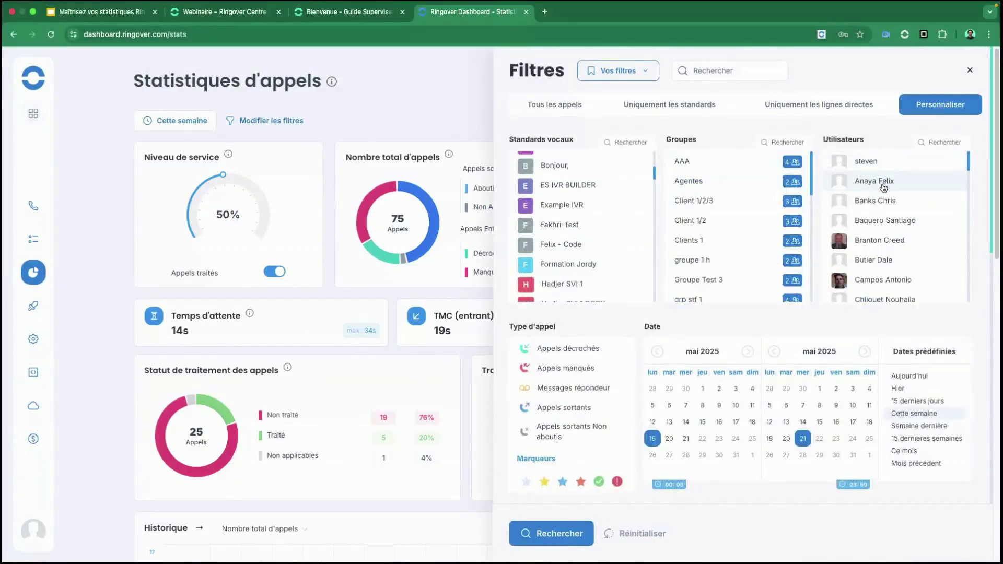
pyautogui.click(570, 530)
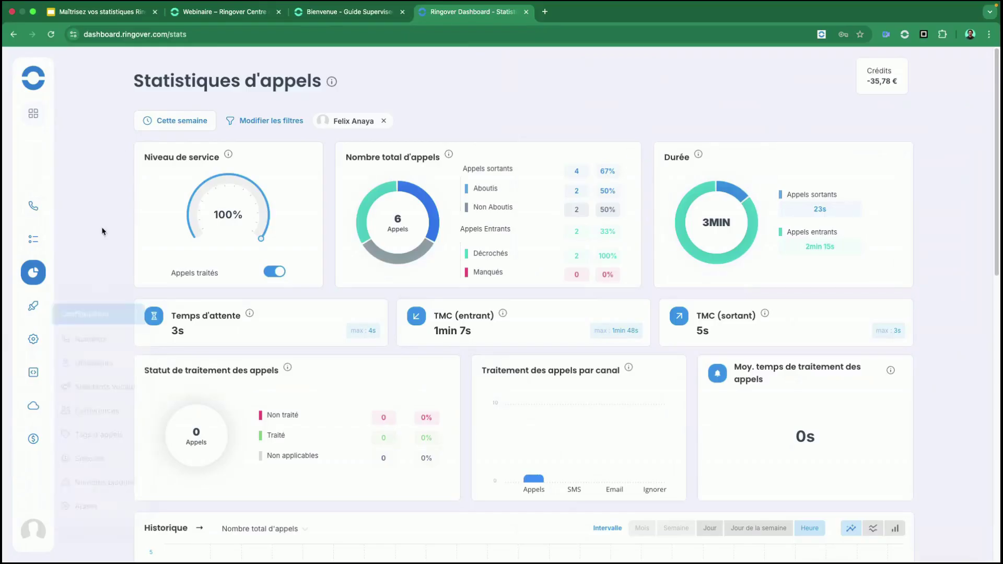
# - Review the filtered user's call totals, hourly history and heatmap, and close the filters without changing them
pyautogui.scroll(-10, 213, 298)
pyautogui.scroll(3, 194, 293)
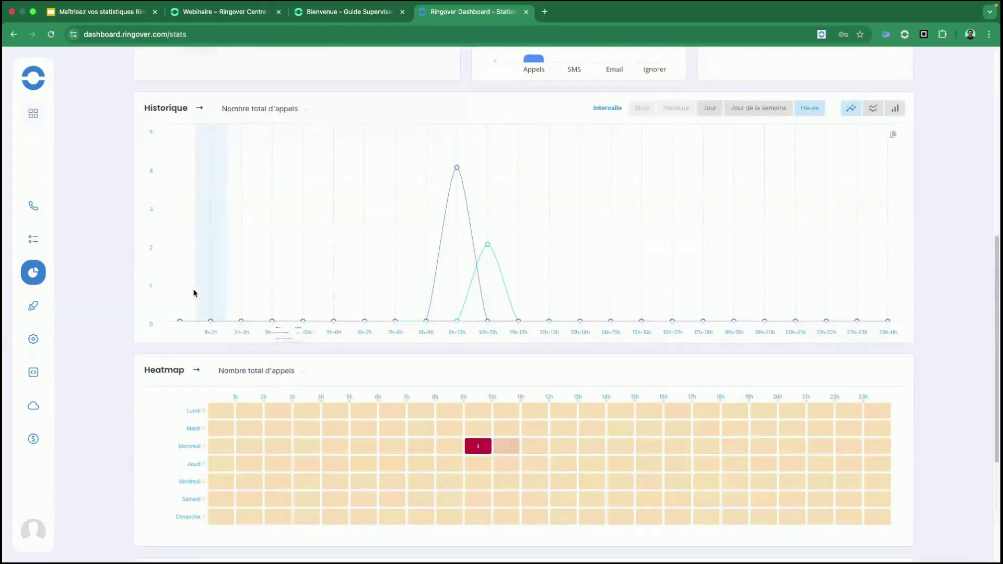
pyautogui.scroll(8, 218, 228)
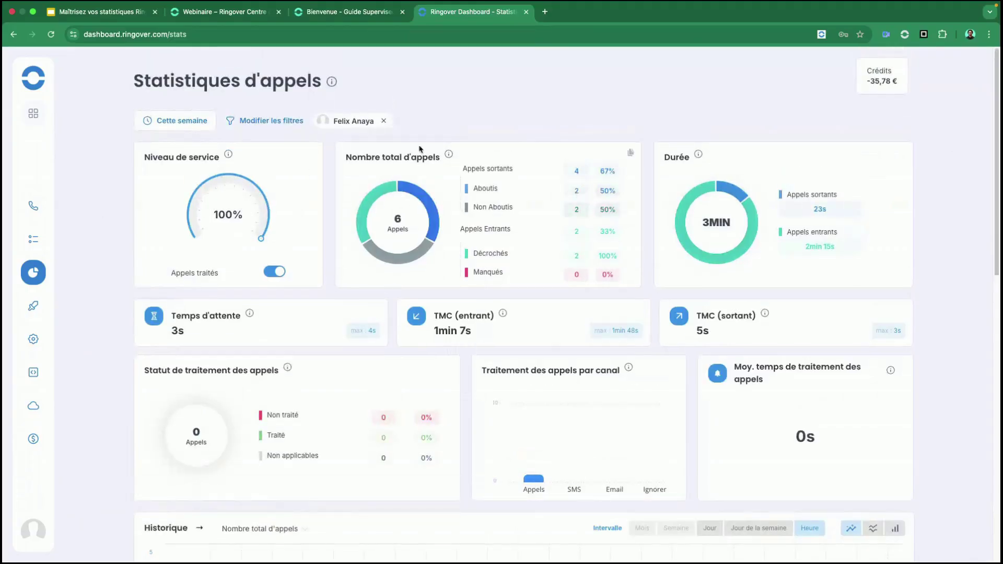
pyautogui.click(277, 124)
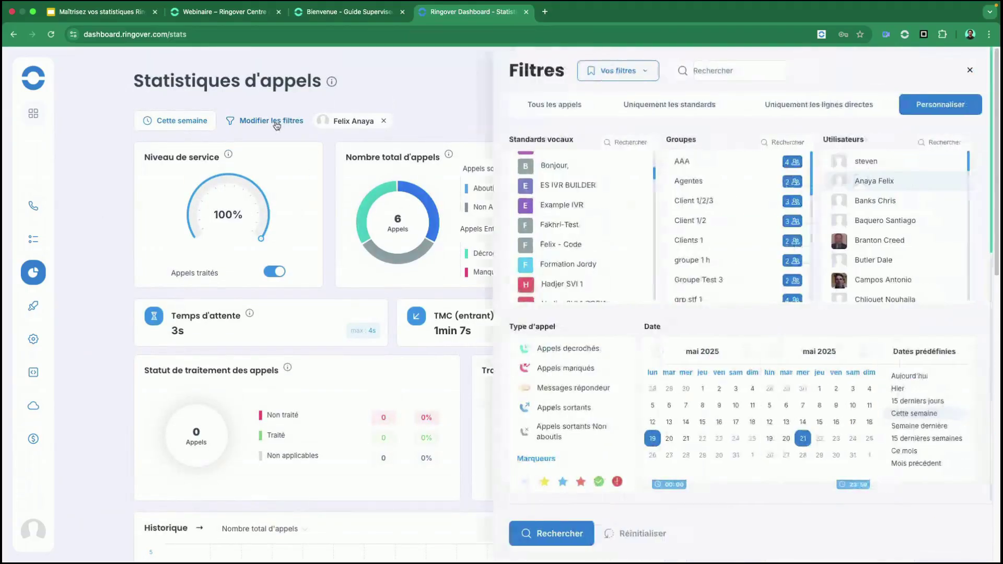
pyautogui.click(969, 70)
pyautogui.scroll(-7, 328, 354)
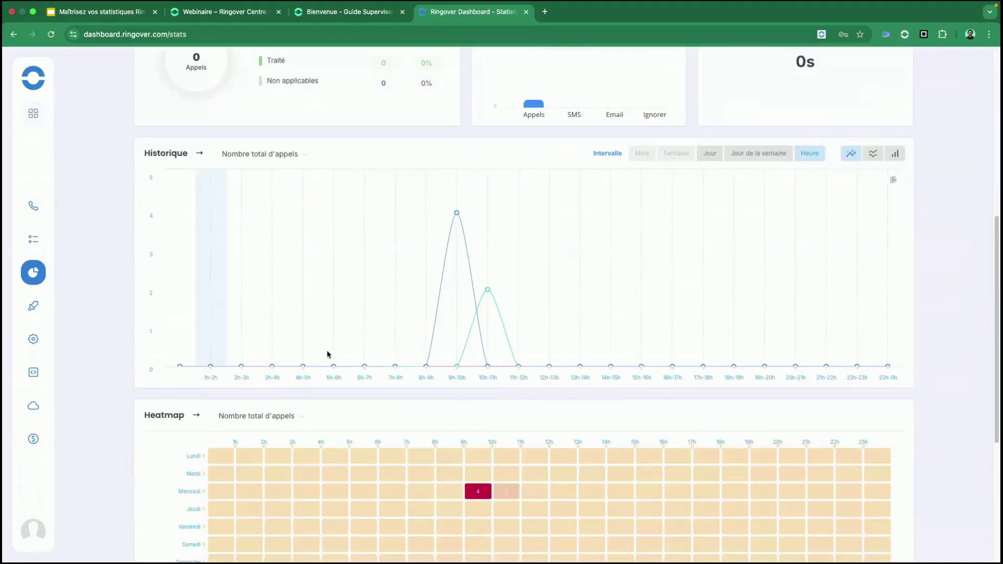
pyautogui.scroll(7, 117, 356)
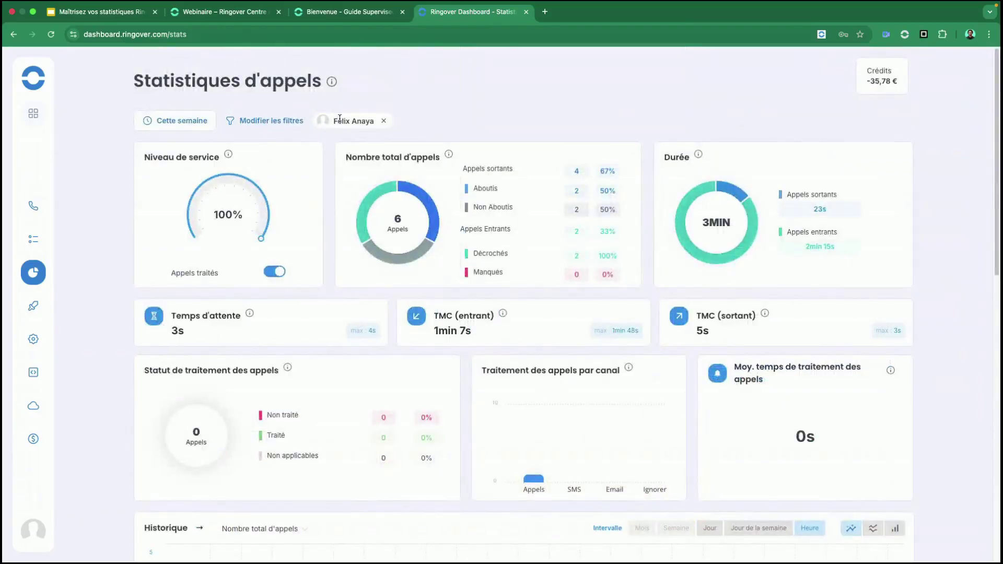
# - Add three more users from the user list to the statistics filter and review the combined results
pyautogui.click(280, 128)
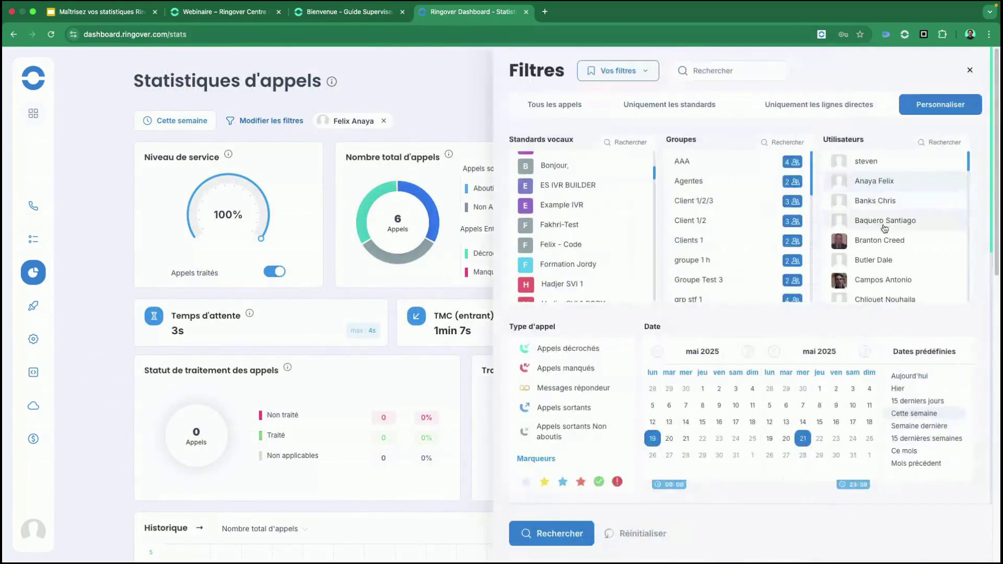
pyautogui.click(888, 261)
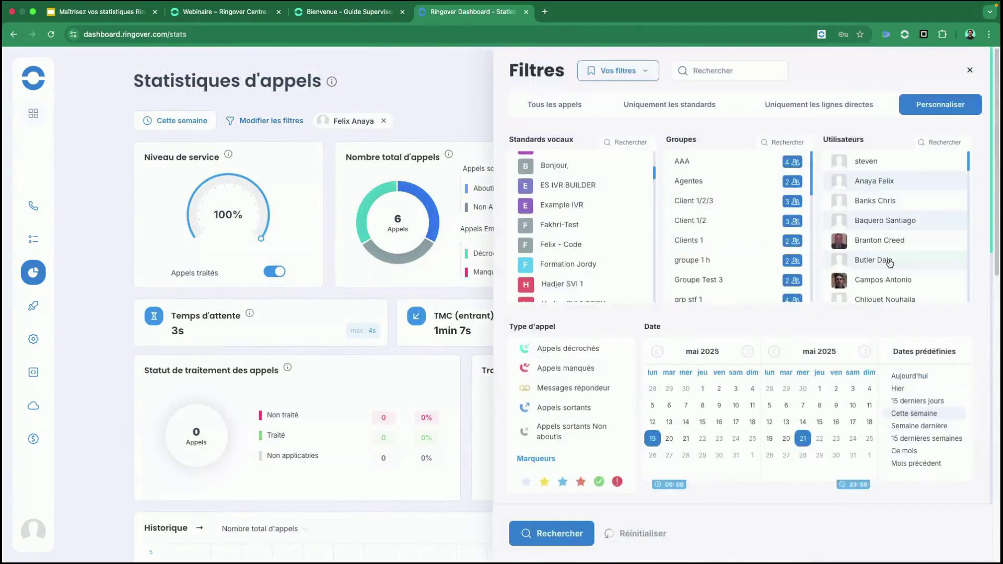
pyautogui.click(892, 204)
pyautogui.click(553, 533)
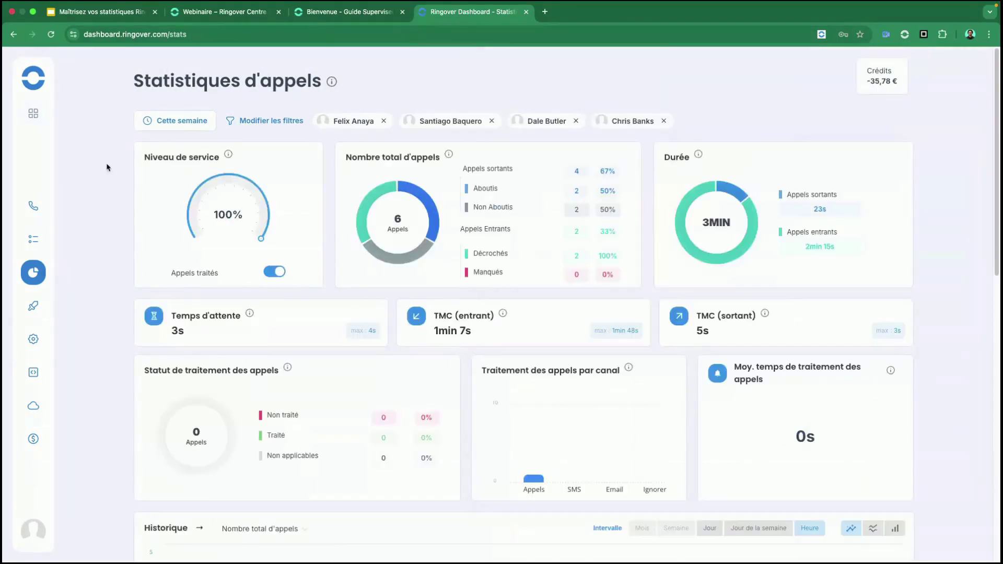
pyautogui.scroll(-12, 100, 276)
pyautogui.scroll(12, 100, 277)
# - Remove all four user filters from the call statistics
pyautogui.click(383, 122)
pyautogui.click(402, 123)
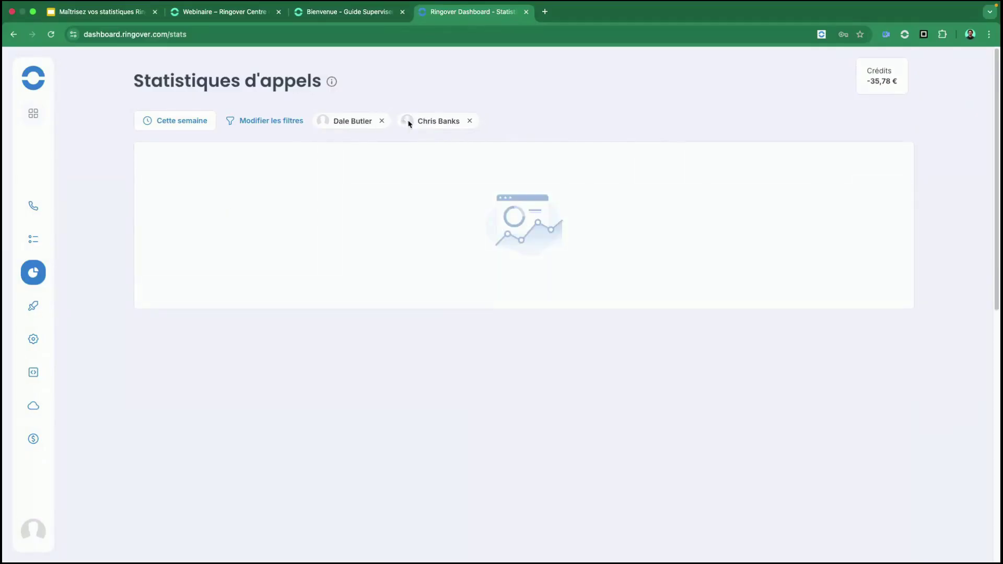
pyautogui.click(383, 123)
pyautogui.click(384, 123)
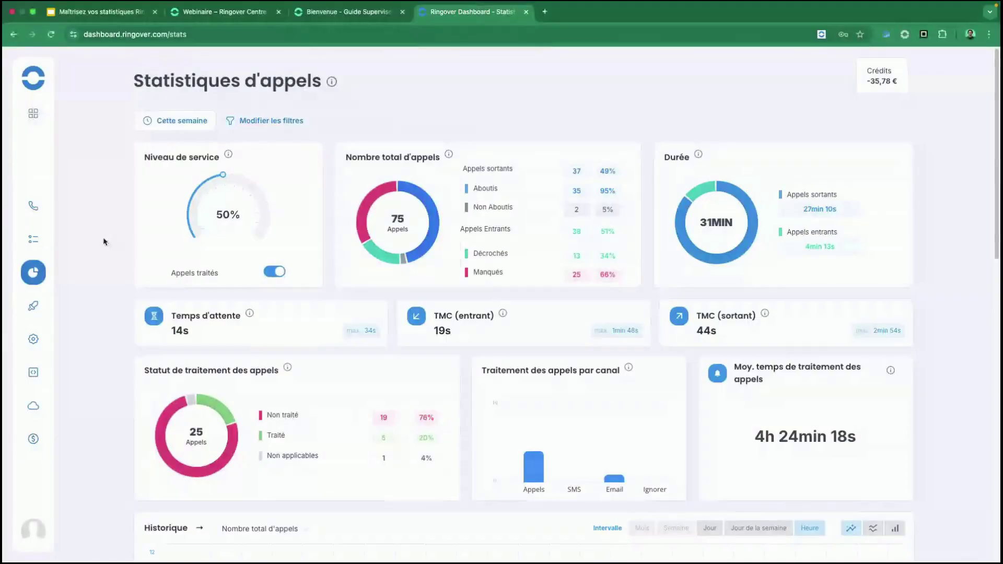
# - Review the unfiltered history, heatmap and leaderboard, including the list of metrics the heatmap can show
pyautogui.scroll(-1, 78, 413)
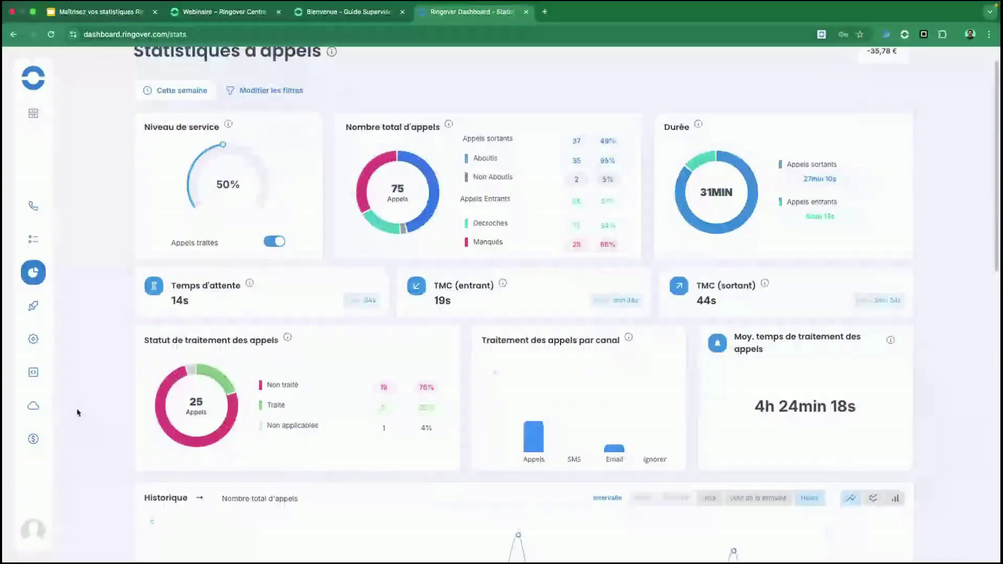
pyautogui.scroll(-5, 112, 410)
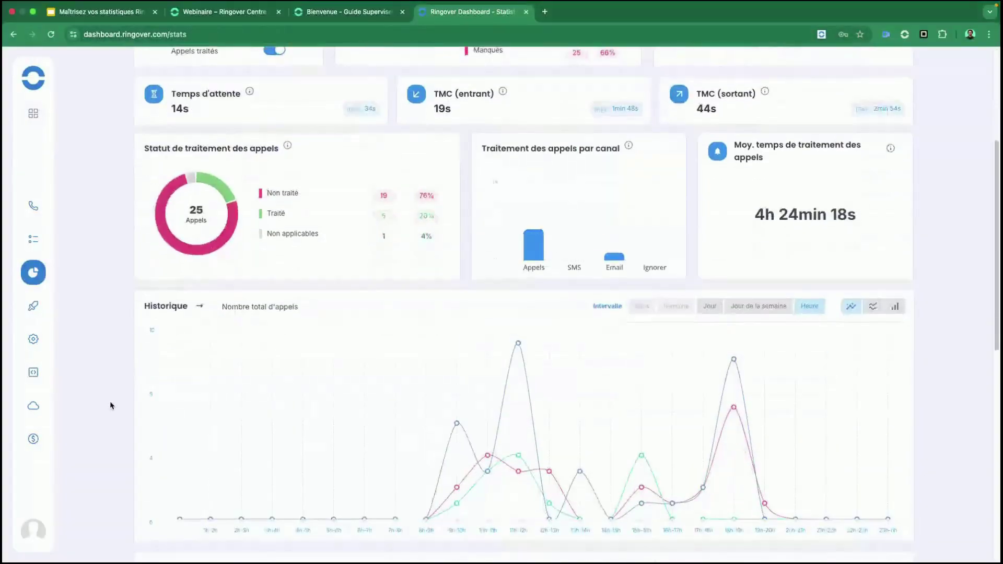
pyautogui.scroll(-9, 111, 406)
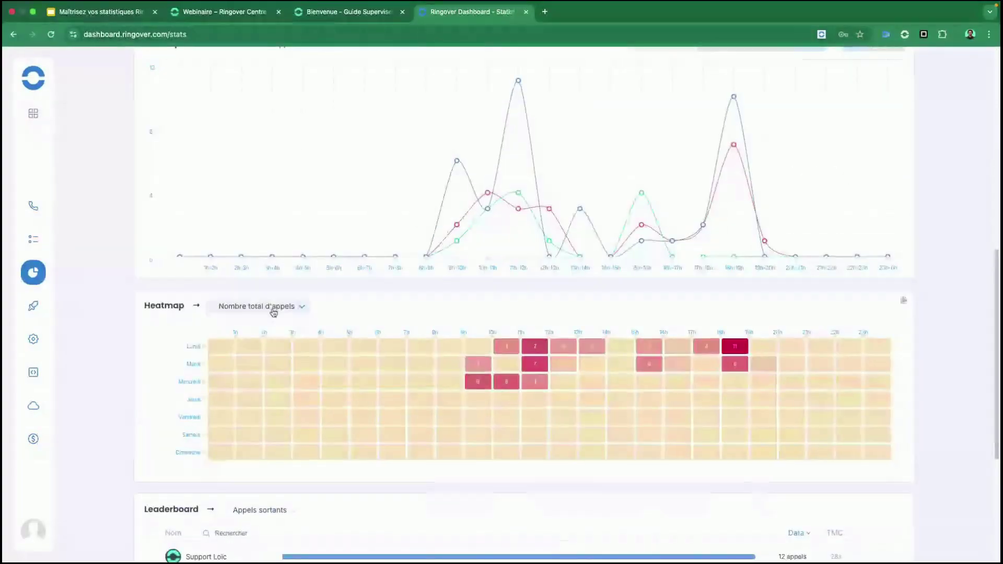
pyautogui.click(277, 307)
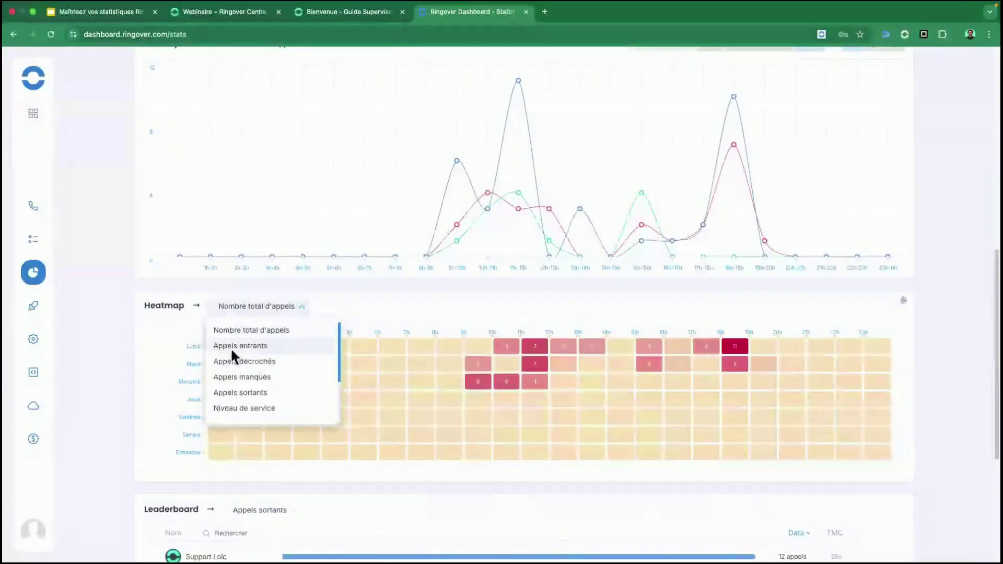
pyautogui.click(151, 361)
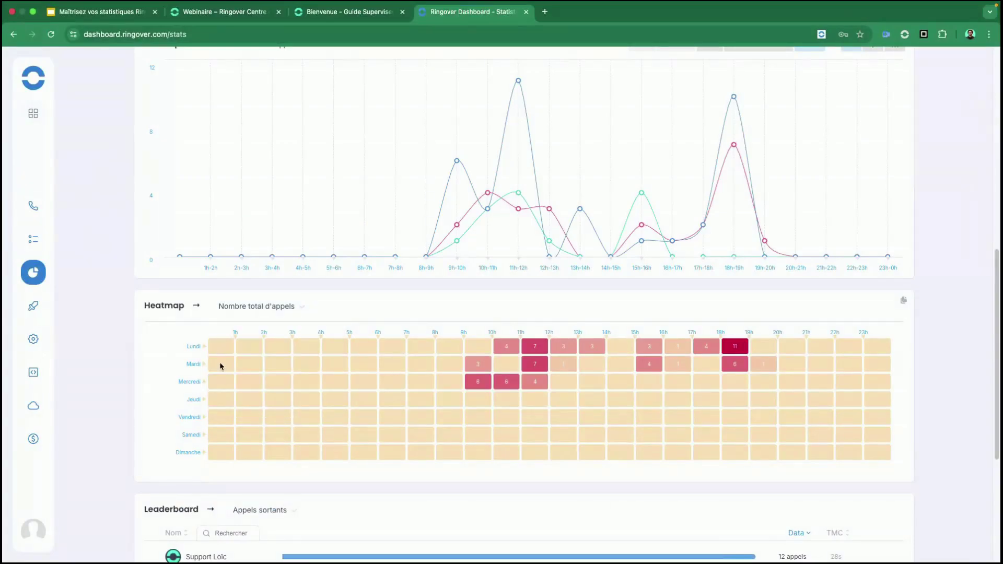
pyautogui.scroll(-3, 104, 423)
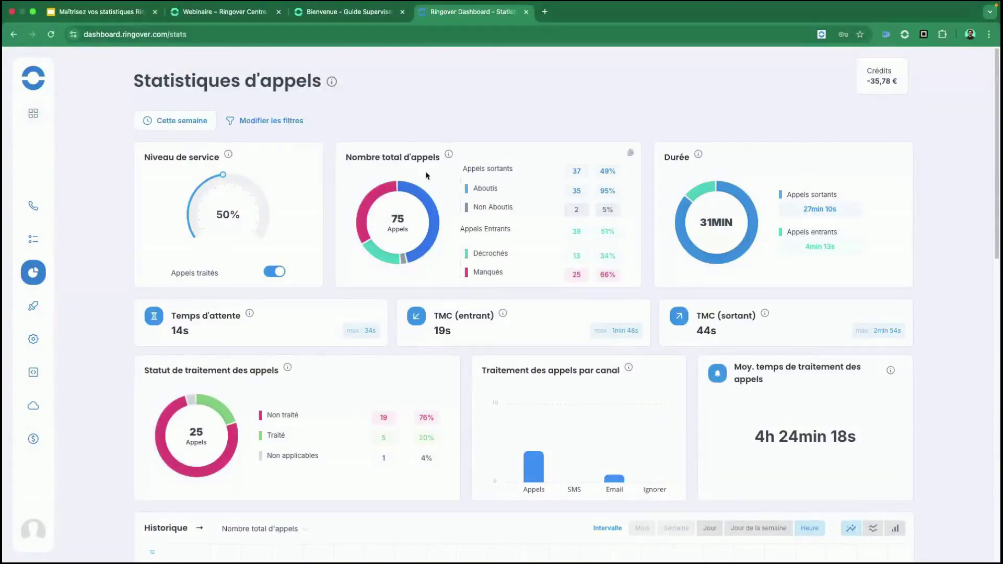
# - Highlight the answered incoming calls, and the connected and unconnected outgoing calls (Aboutis, Non Aboutis), in the total calls breakdown
pyautogui.moveTo(471, 256); pyautogui.dragTo(566, 256)
pyautogui.moveTo(470, 192); pyautogui.dragTo(621, 210)
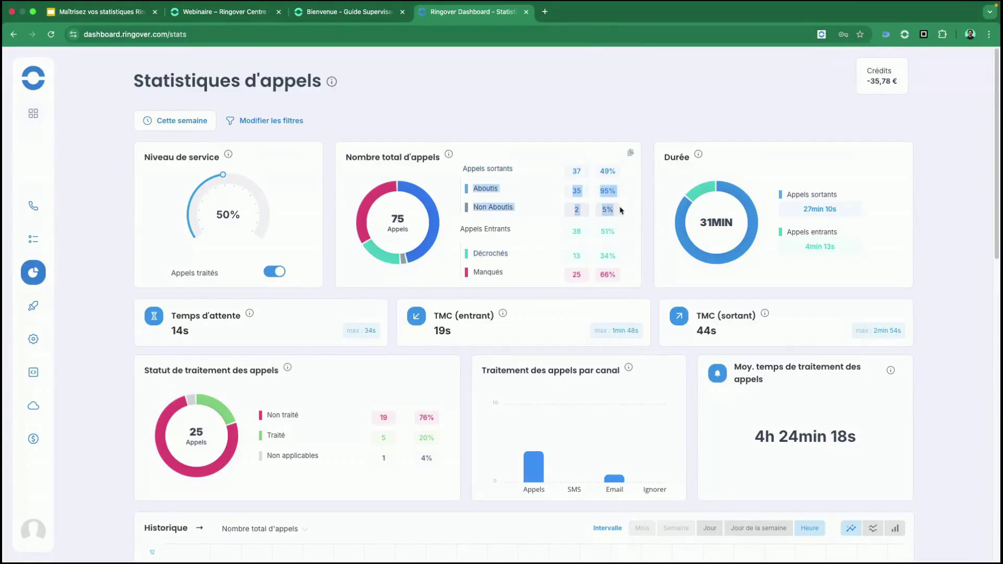
pyautogui.click(471, 192)
pyautogui.moveTo(471, 191); pyautogui.dragTo(615, 214)
# - Select all calls (Tous les appels) and outgoing calls (Appels sortants) in the filters, review the duration criteria, and close without searching
pyautogui.click(271, 121)
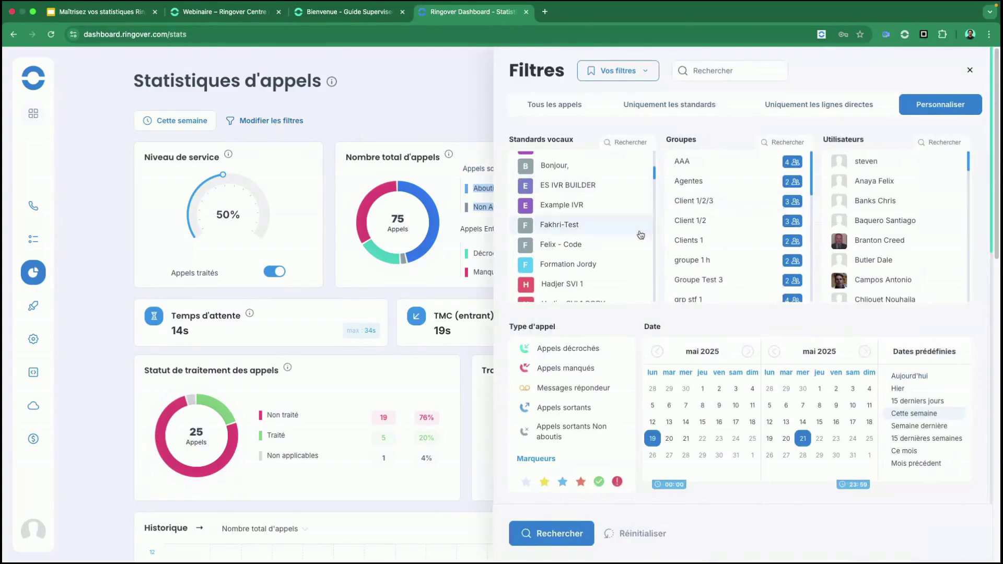
pyautogui.scroll(5, 575, 225)
pyautogui.click(557, 108)
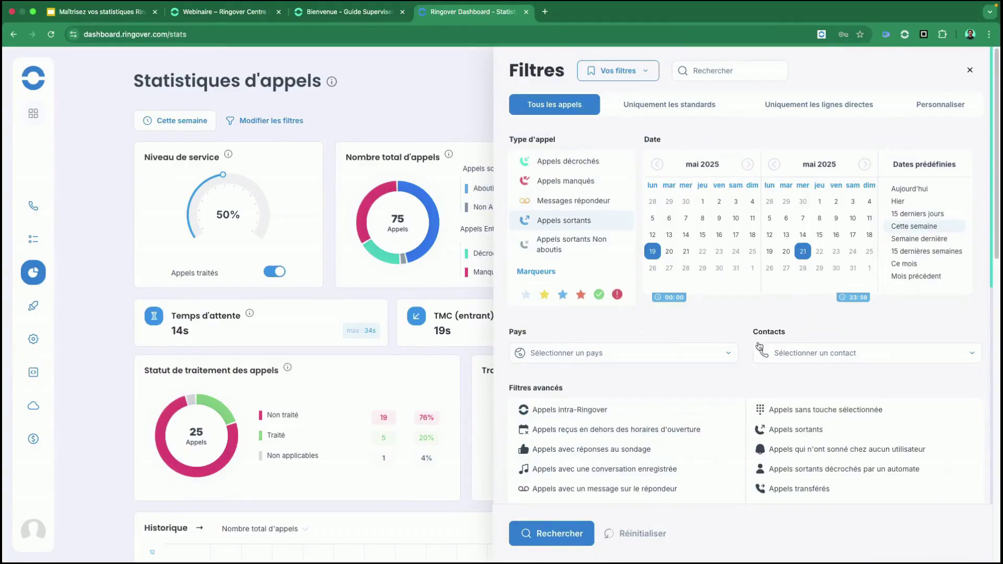
pyautogui.scroll(-10, 723, 386)
pyautogui.scroll(3, 606, 241)
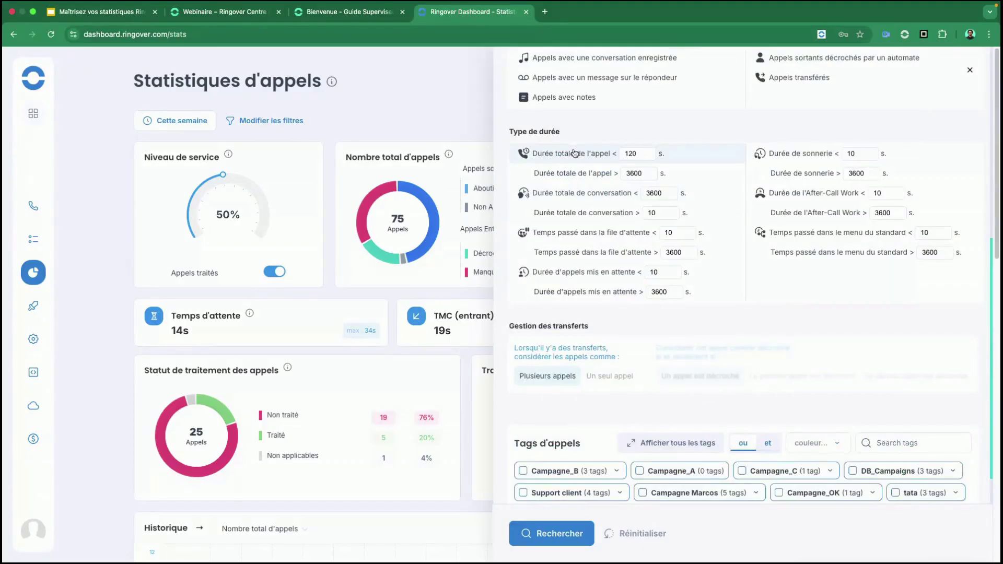
pyautogui.click(970, 70)
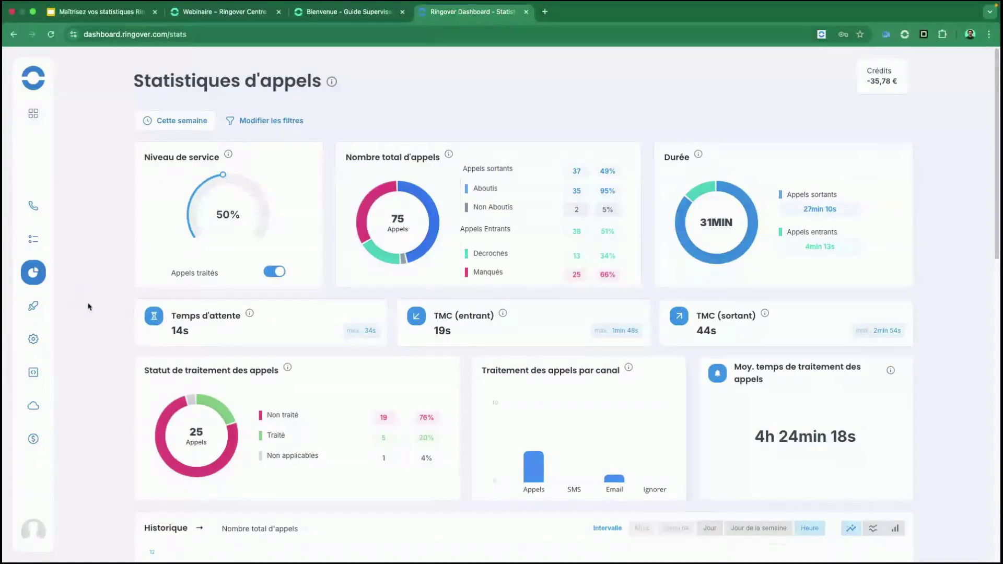
# - Check the call filters without applying them, and open the list of voice switchboards (Standards vocaux)
pyautogui.click(269, 122)
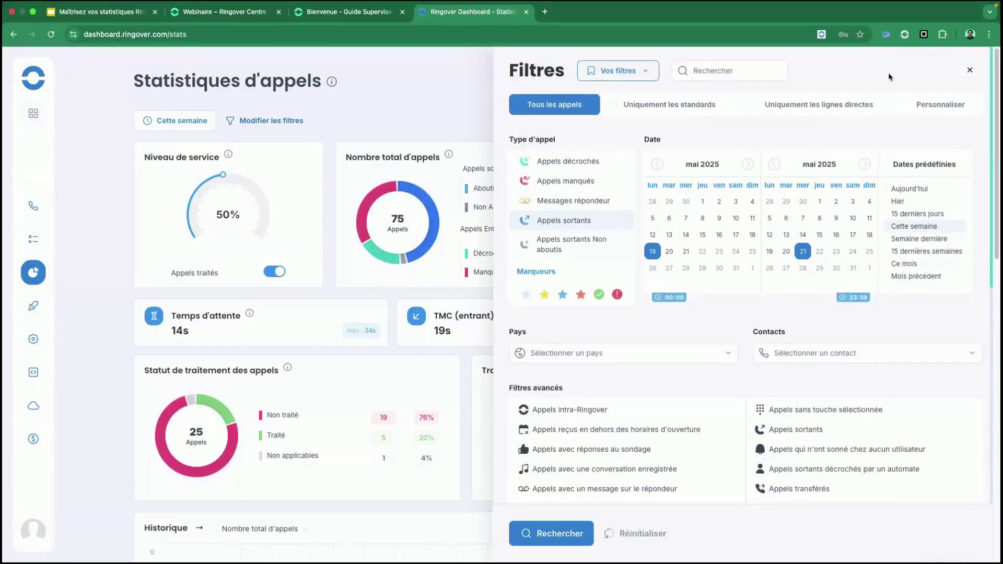
pyautogui.click(969, 70)
pyautogui.moveTo(38, 316)
pyautogui.moveTo(34, 339)
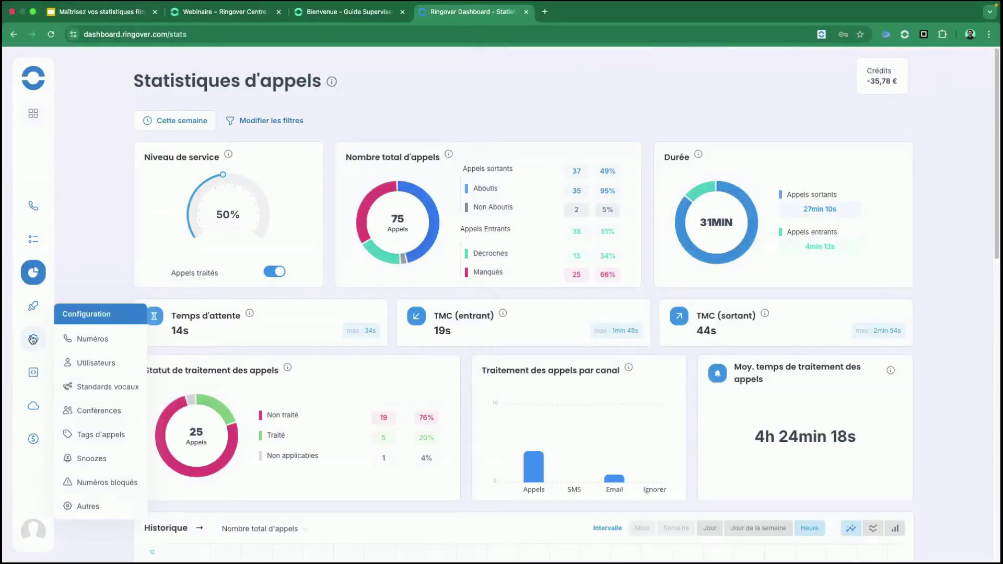
pyautogui.click(84, 386)
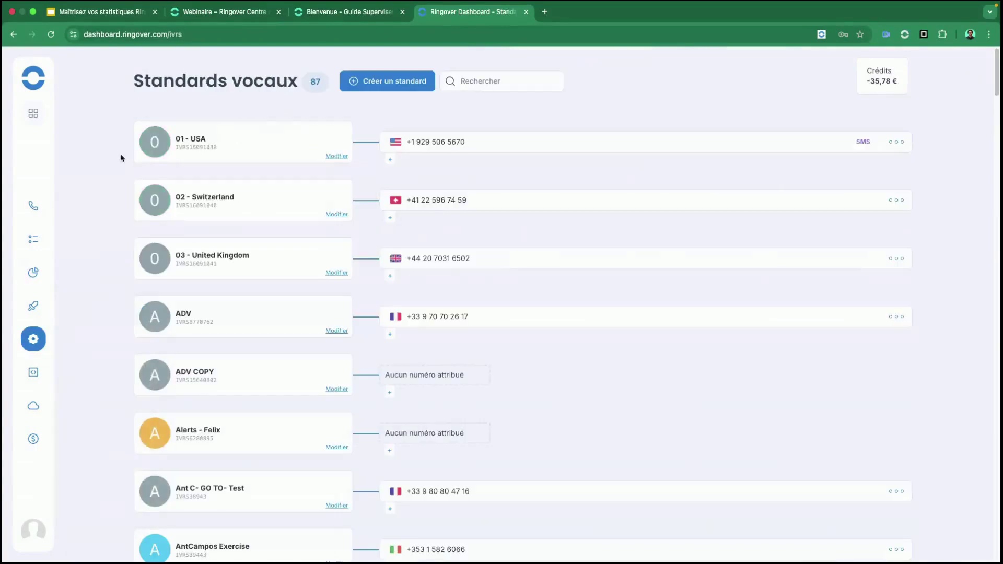
# - Return to the call statistics and remove the outgoing-calls filter
pyautogui.moveTo(35, 277)
pyautogui.click(87, 280)
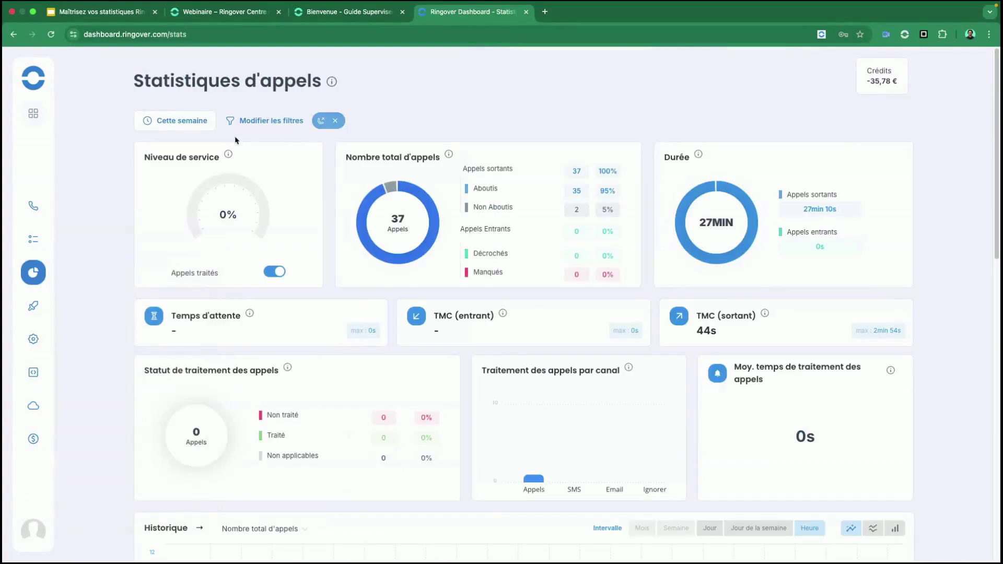
pyautogui.click(335, 121)
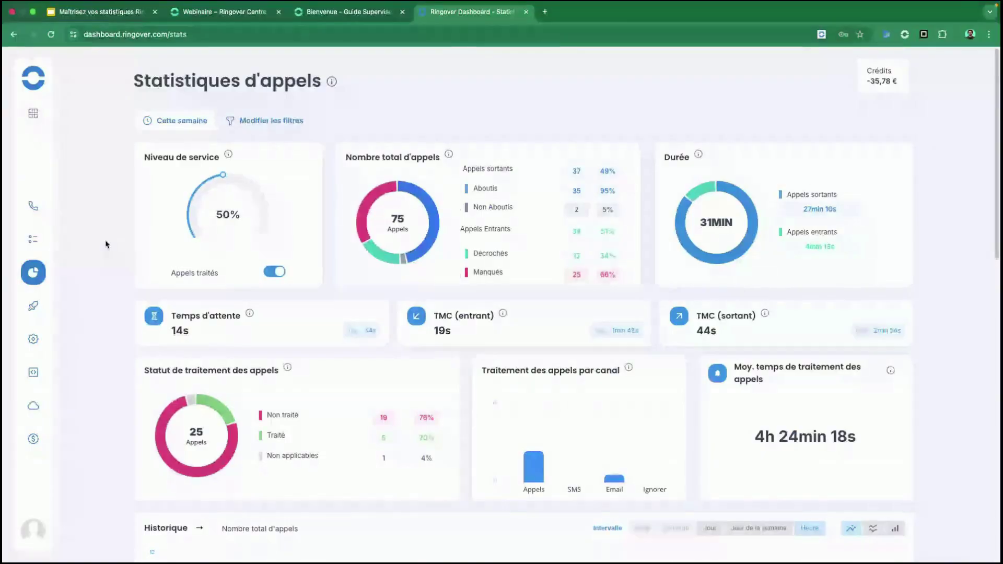
# - Check the call filters, view the list of voice switchboards (Standards vocaux), and return to the call statistics filters
pyautogui.click(267, 122)
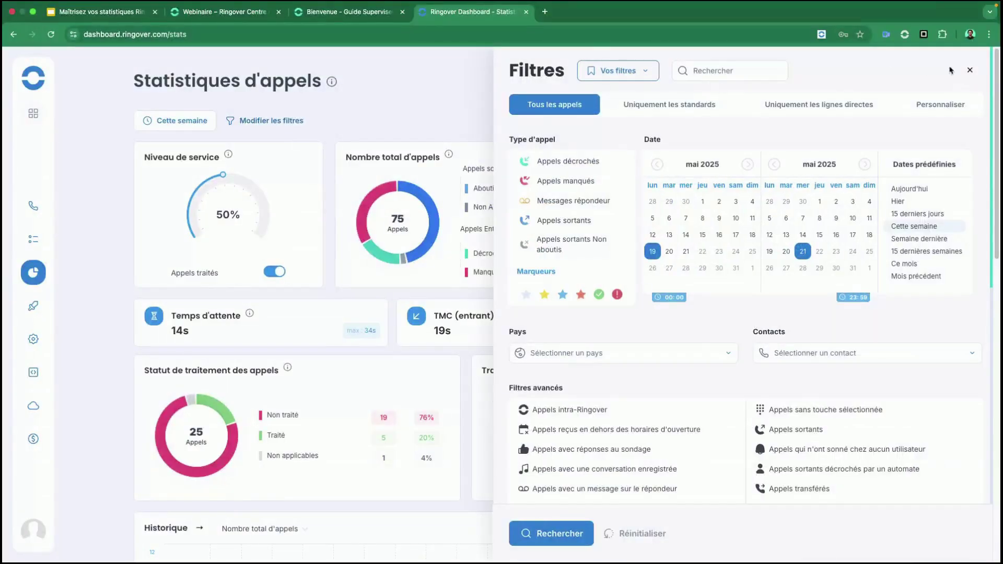
pyautogui.click(970, 70)
pyautogui.moveTo(32, 339)
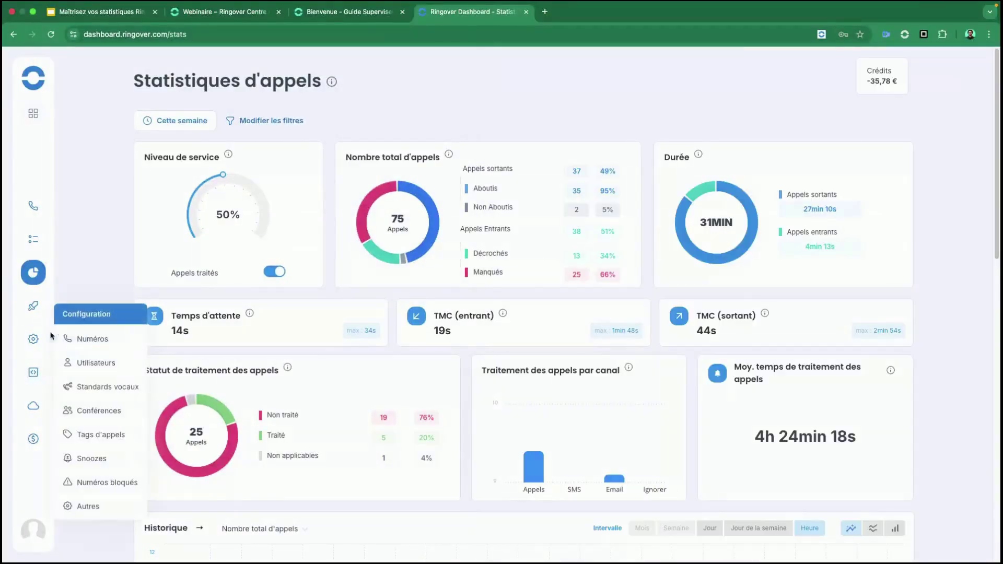
pyautogui.click(81, 386)
pyautogui.moveTo(33, 272)
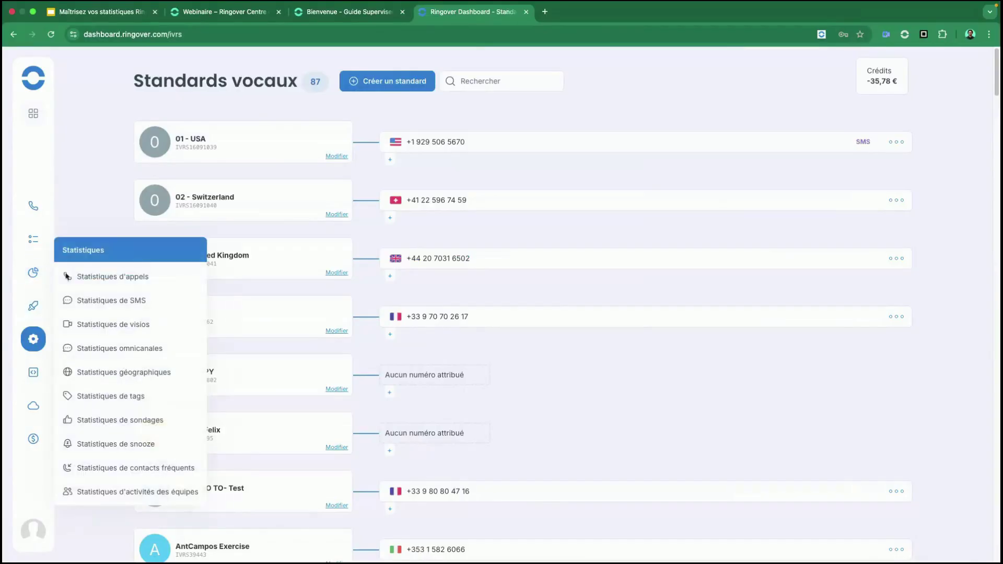
pyautogui.click(105, 275)
pyautogui.click(266, 121)
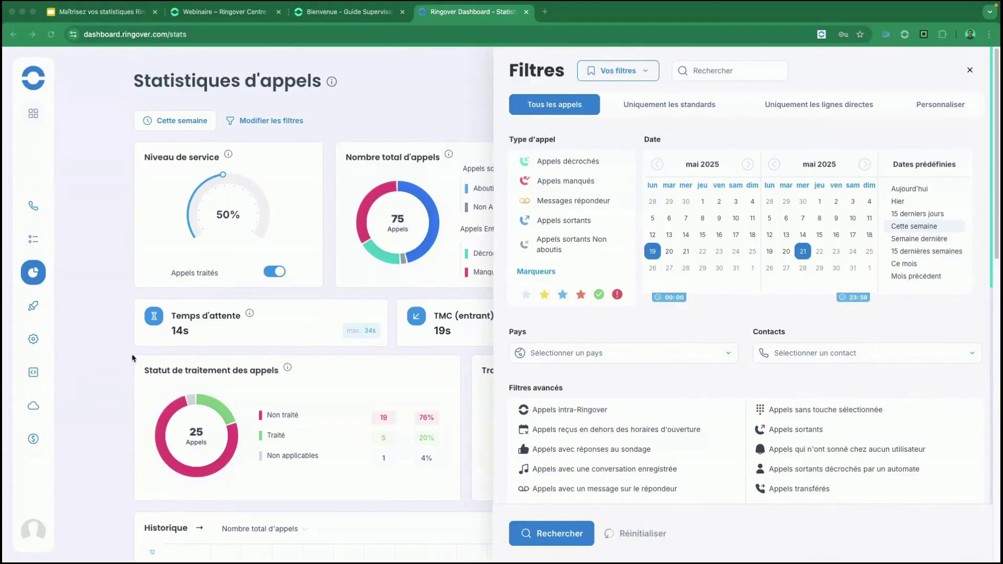
# - Open the users list (Utilisateurs) and examine the supervisor rights under Accès Dashboard for the second listed user, without changing them
pyautogui.moveTo(34, 341)
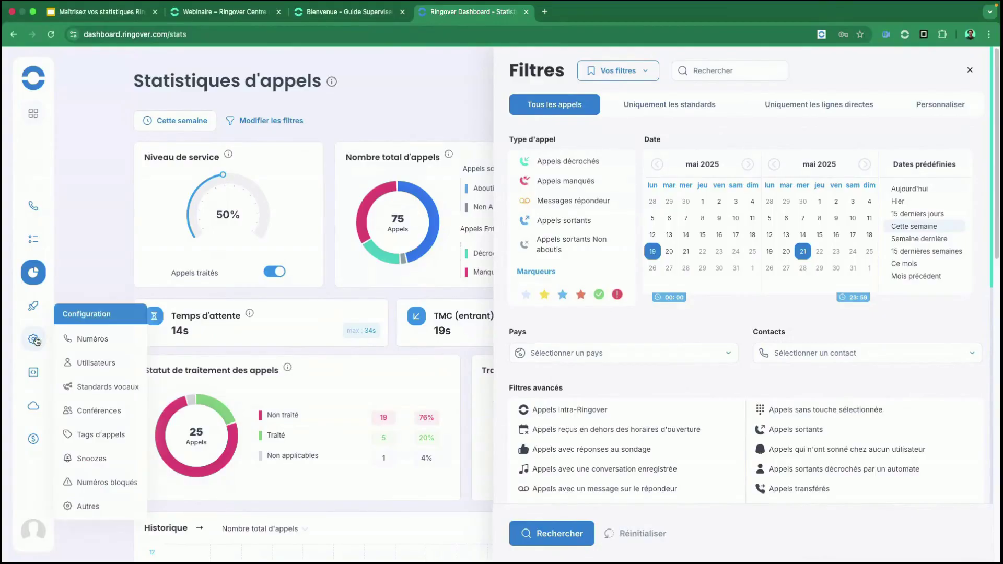
pyautogui.click(103, 362)
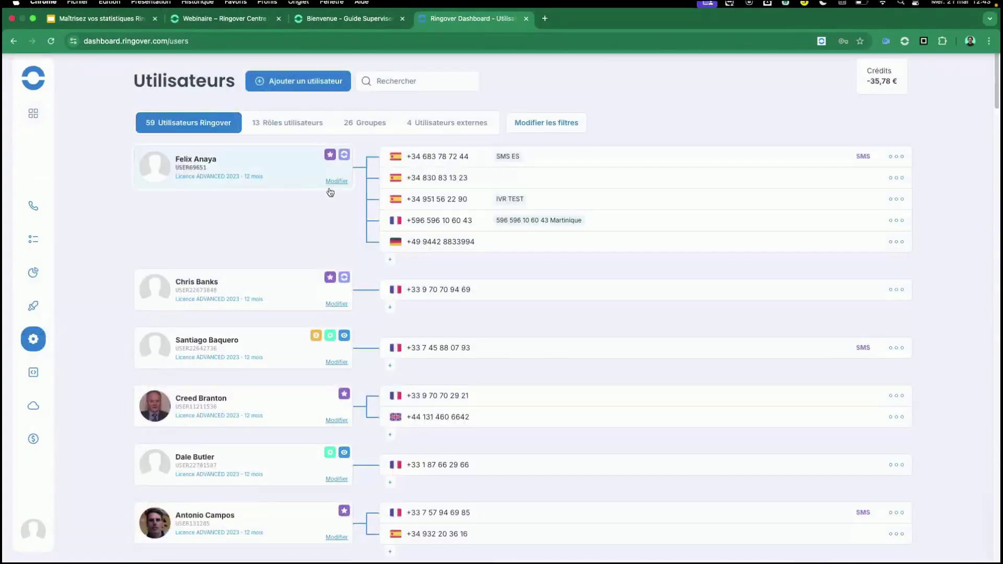
pyautogui.click(230, 314)
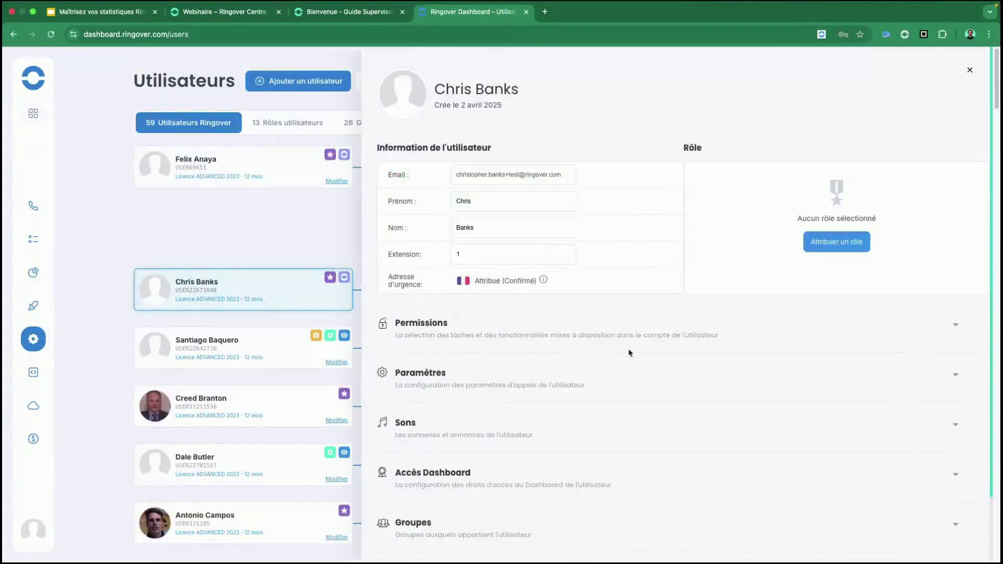
pyautogui.click(551, 484)
pyautogui.scroll(-3, 552, 485)
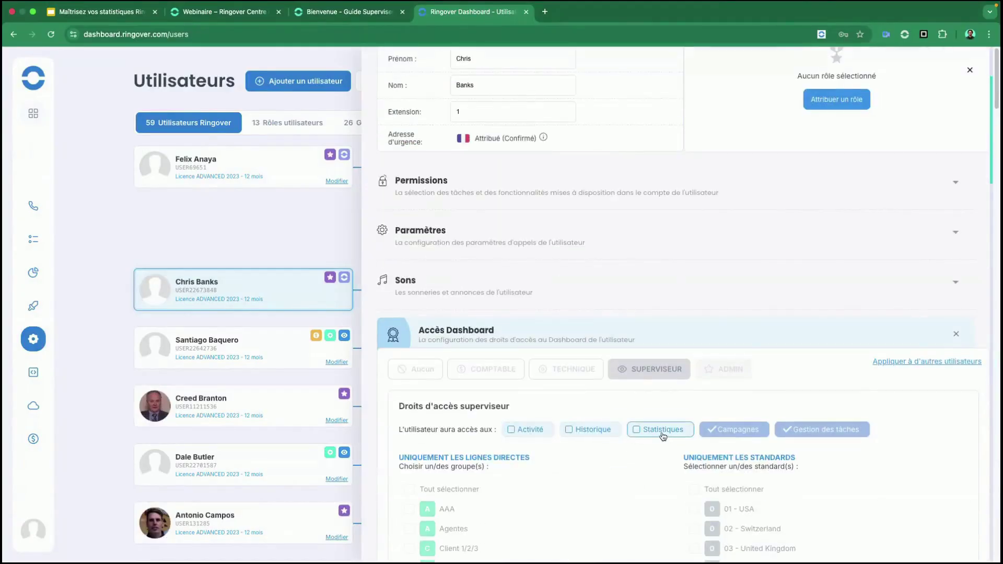
pyautogui.scroll(-1, 652, 433)
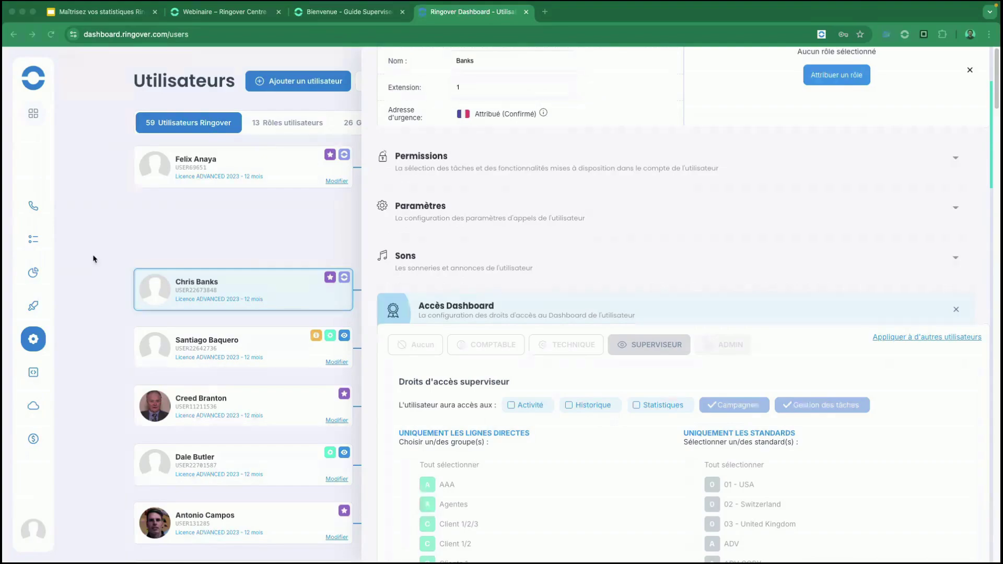
pyautogui.moveTo(33, 272)
pyautogui.scroll(4, 412, 251)
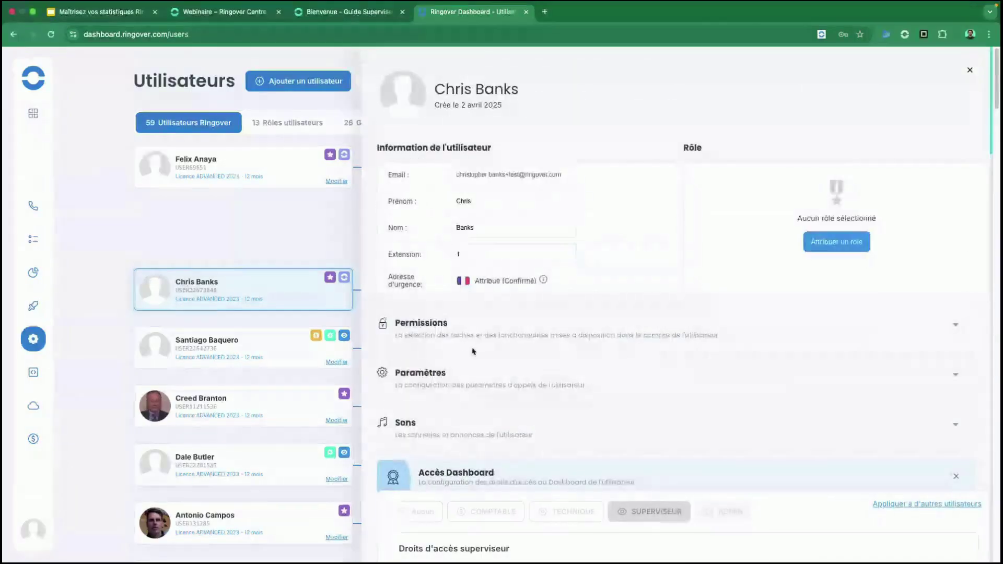
pyautogui.click(970, 71)
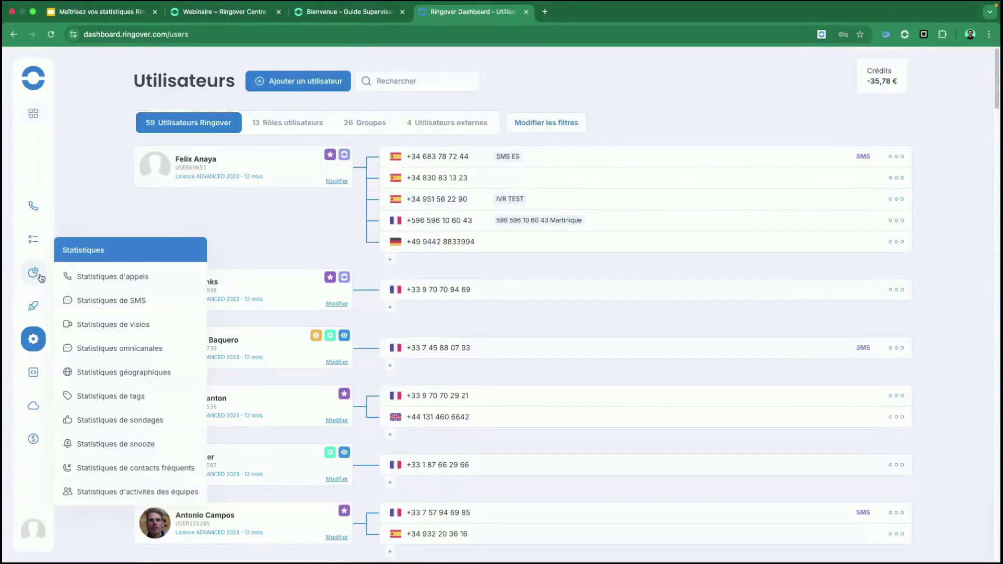
# - Return to the call statistics and search with custom filters (Personnaliser) for switchboard 01 - USA, group GrpTest2 and one user
pyautogui.click(104, 276)
pyautogui.click(262, 122)
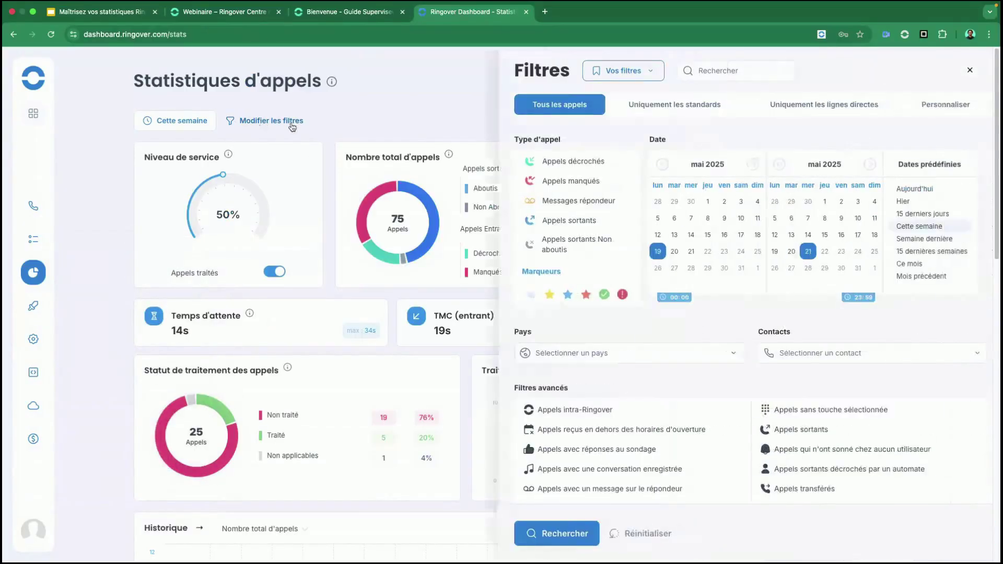
pyautogui.click(943, 107)
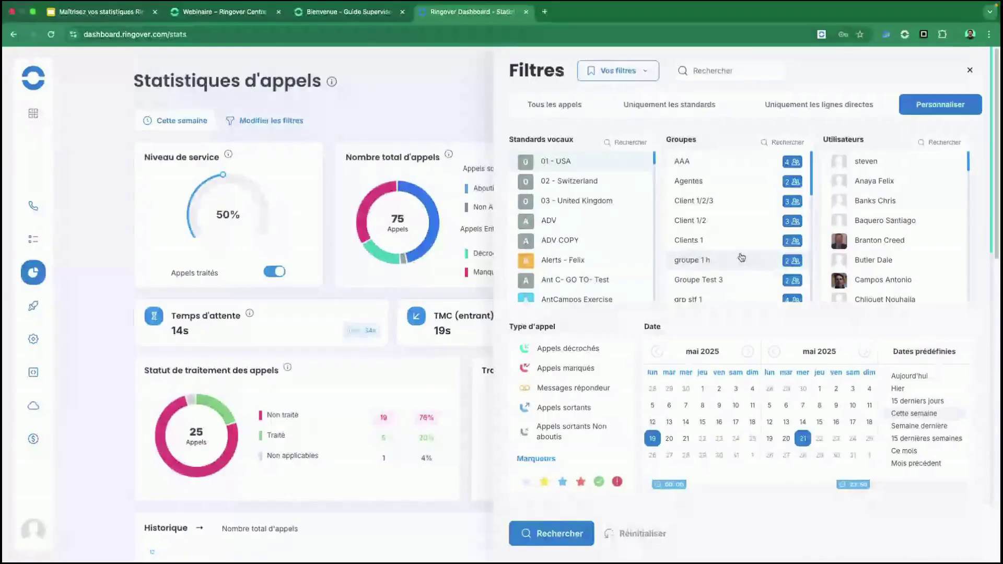
pyautogui.scroll(-2, 743, 258)
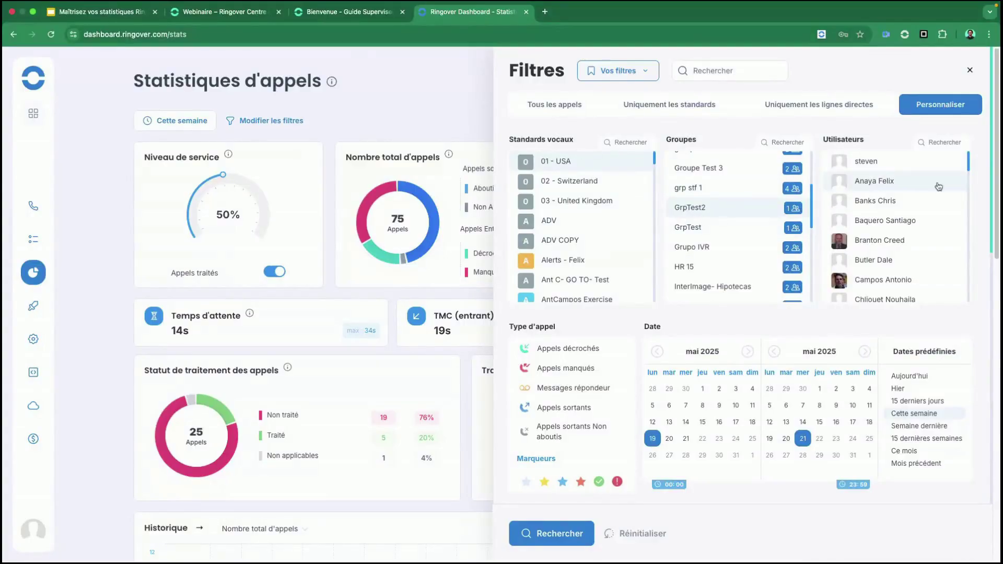
pyautogui.scroll(-1, 925, 253)
pyautogui.scroll(-3, 926, 254)
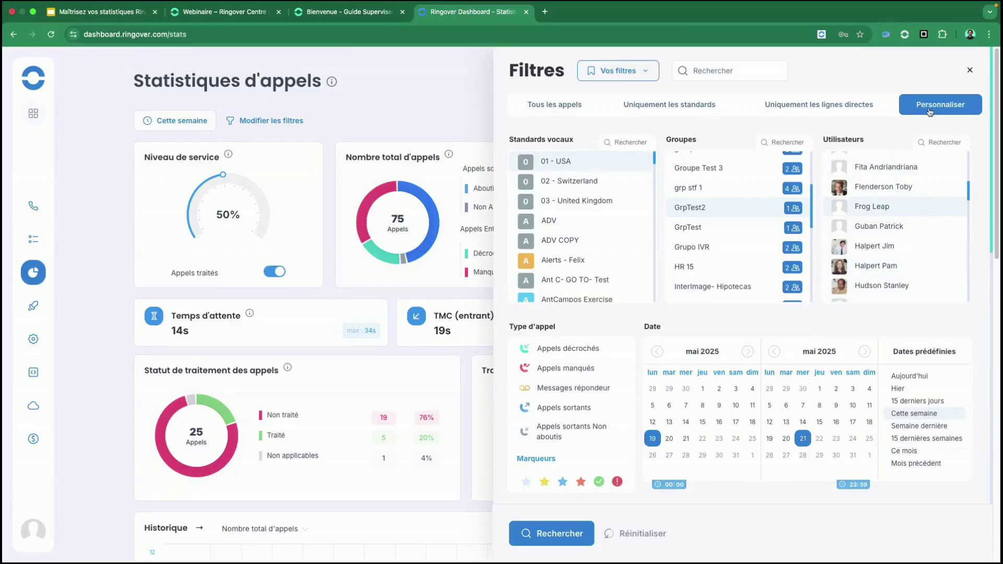
pyautogui.click(563, 532)
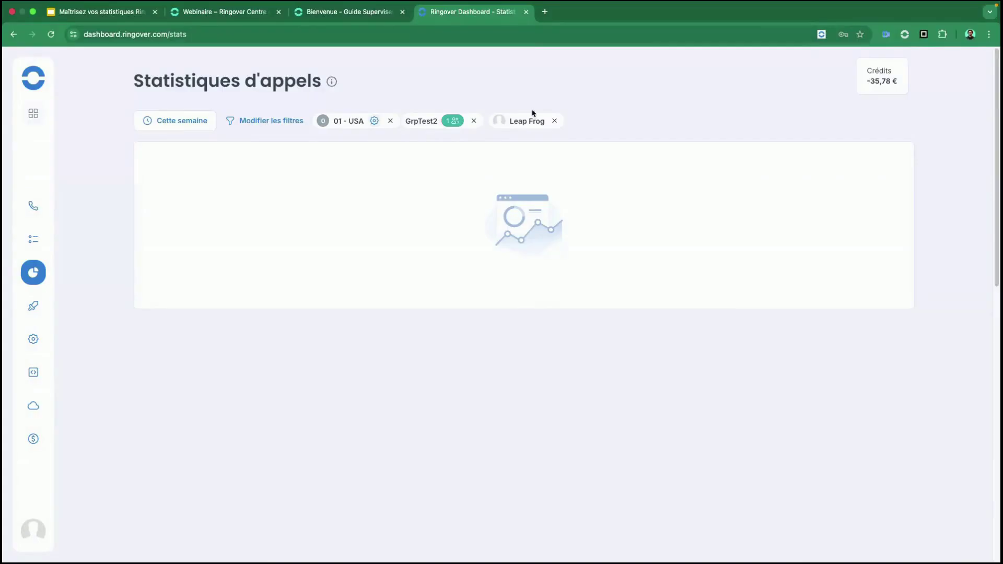
# - Highlight the user and GrpTest2 filters above the statistics, and remove both
pyautogui.moveTo(508, 124); pyautogui.dragTo(542, 122)
pyautogui.moveTo(406, 120); pyautogui.dragTo(434, 121)
pyautogui.click(555, 122)
pyautogui.click(474, 120)
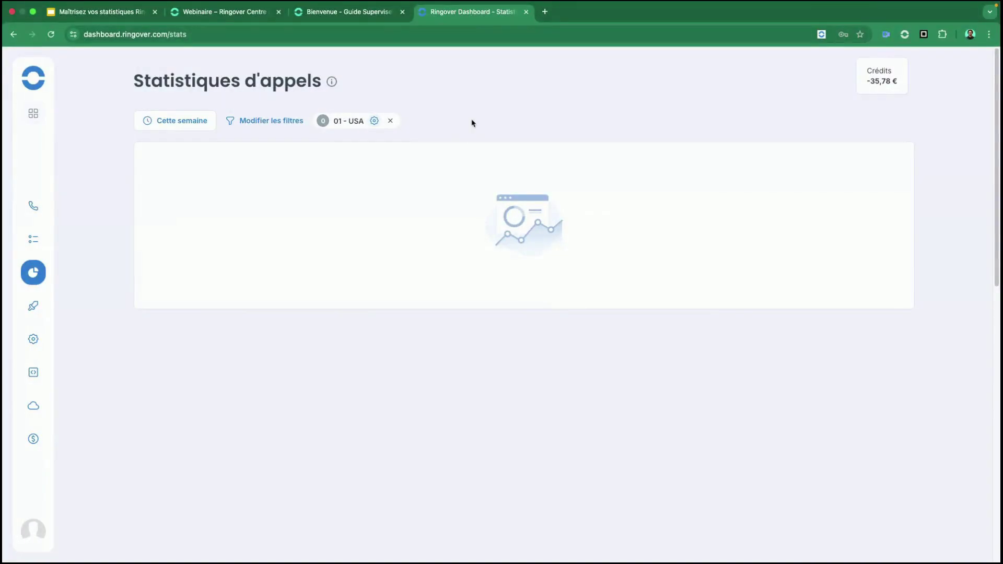
# - Select group GrpTest and a different user in the custom filters, view the saved filters, and close without searching
pyautogui.click(246, 122)
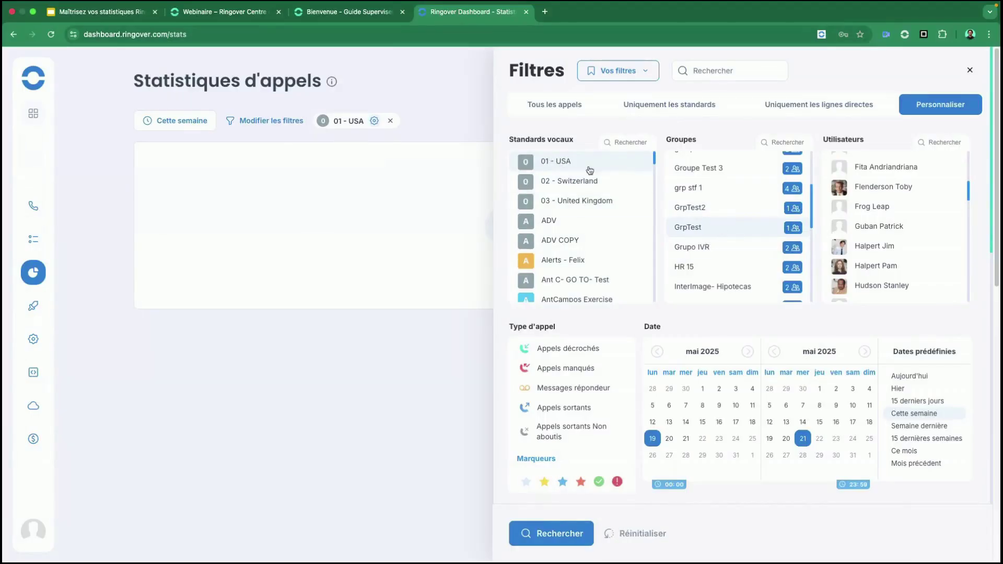
pyautogui.scroll(2, 904, 229)
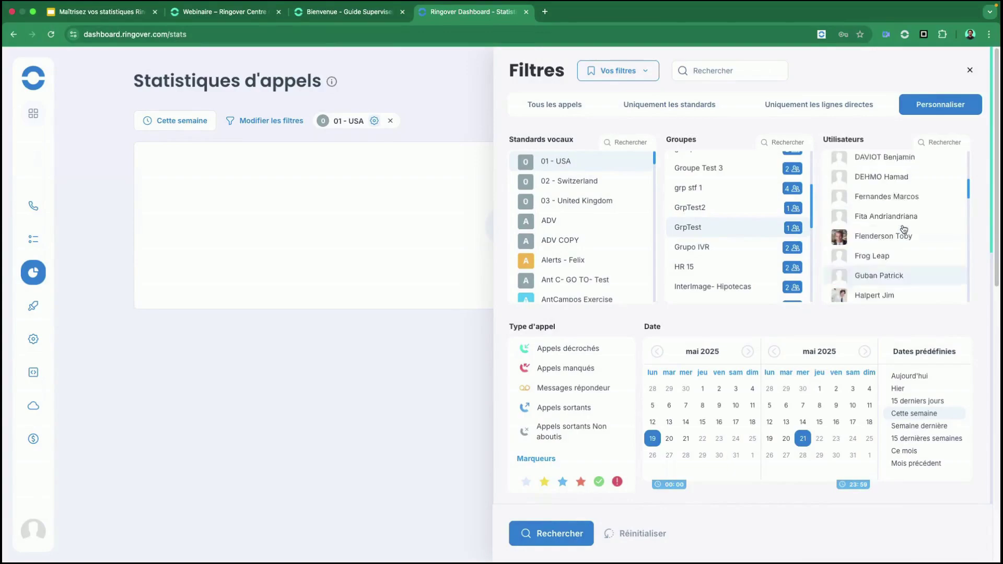
pyautogui.scroll(5, 904, 229)
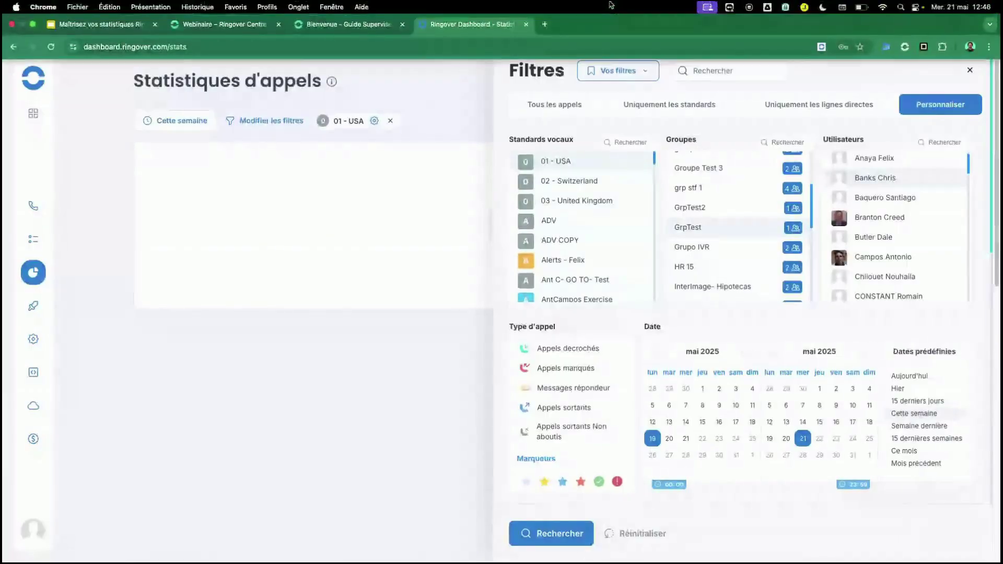
pyautogui.click(596, 72)
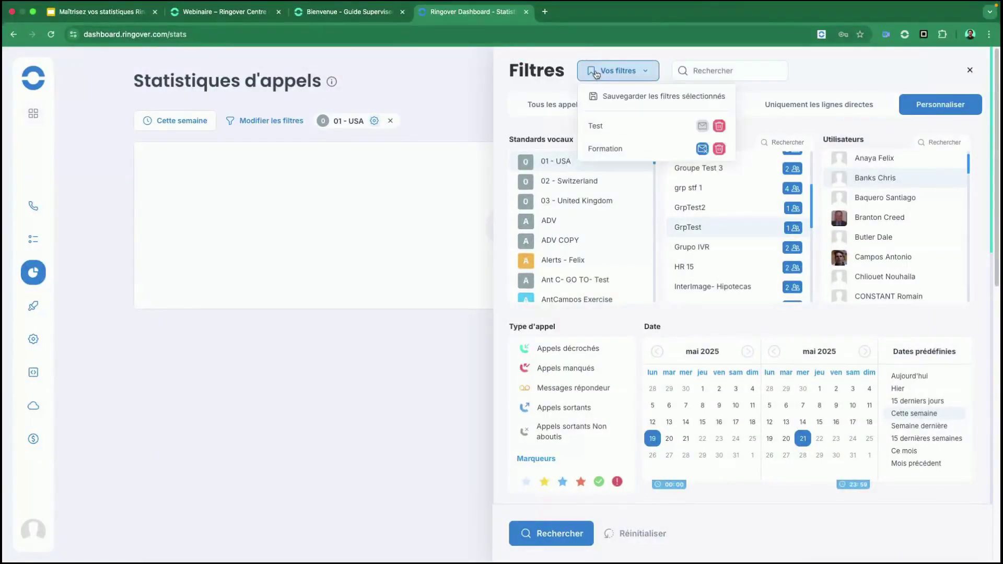
pyautogui.click(967, 70)
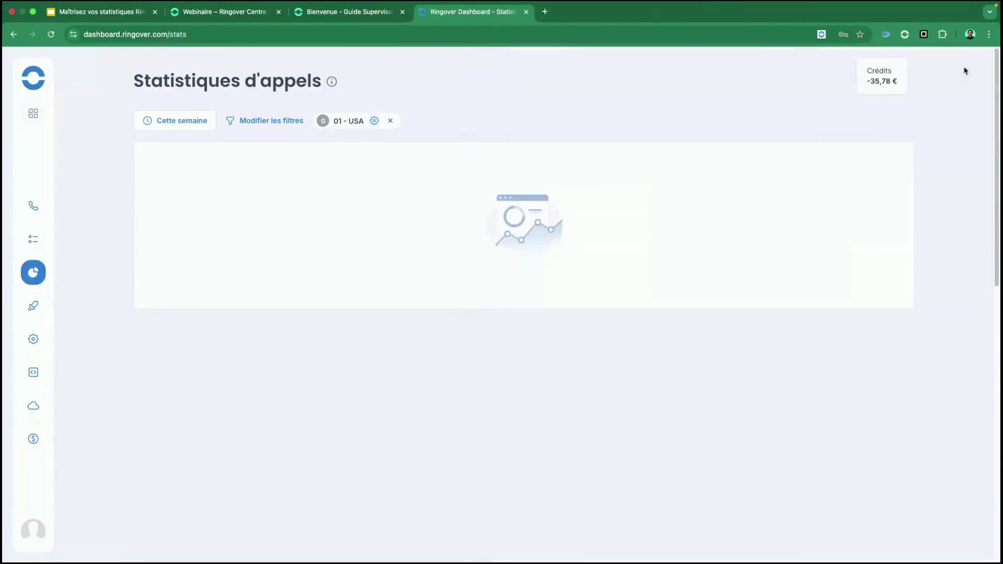
# - Clear the 01 - USA, GrpTest and user filters from the call statistics
pyautogui.click(391, 122)
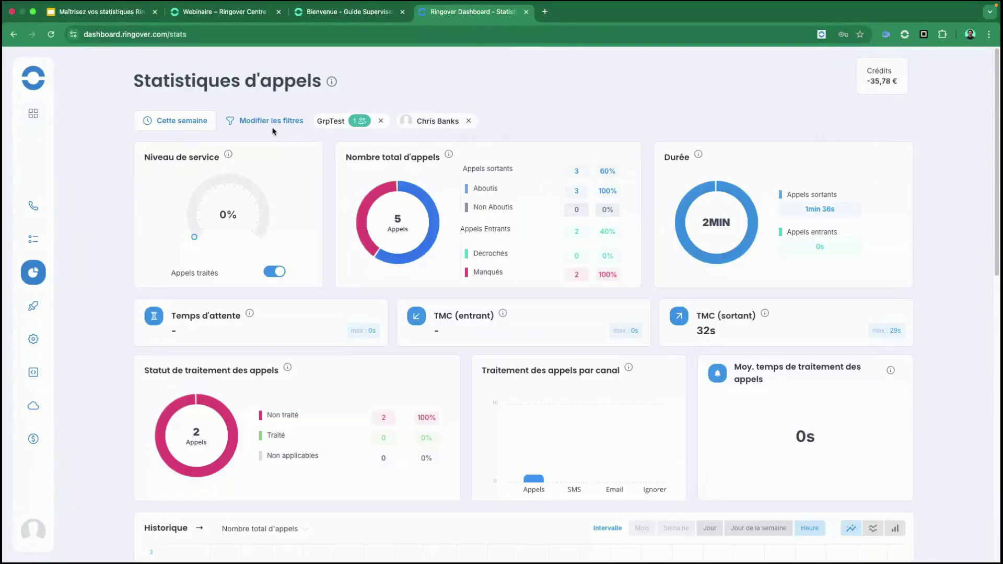
pyautogui.click(384, 122)
pyautogui.click(383, 121)
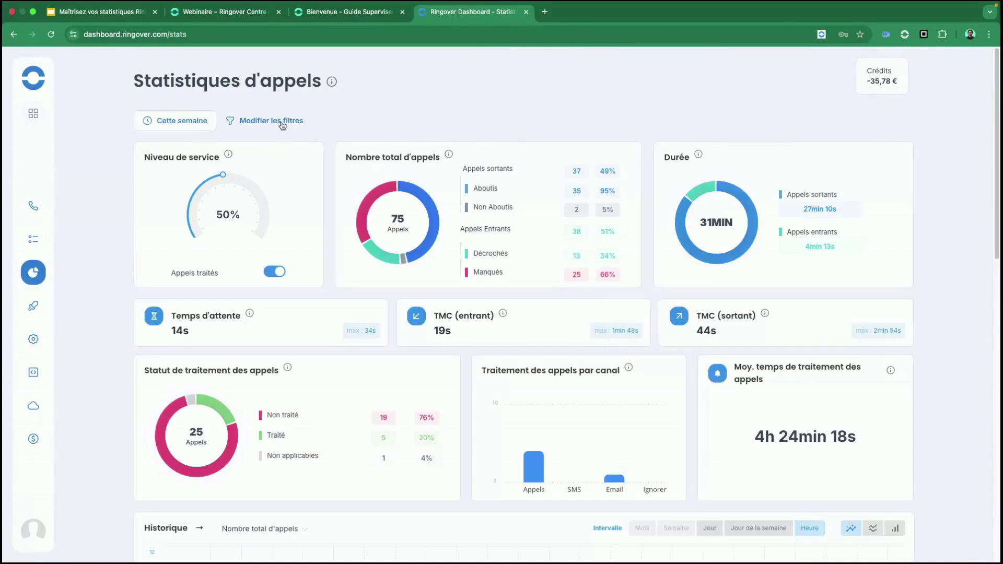
# - Select switchboard 03 - United Kingdom, group GrpTest and three users in the custom call filters
pyautogui.click(277, 122)
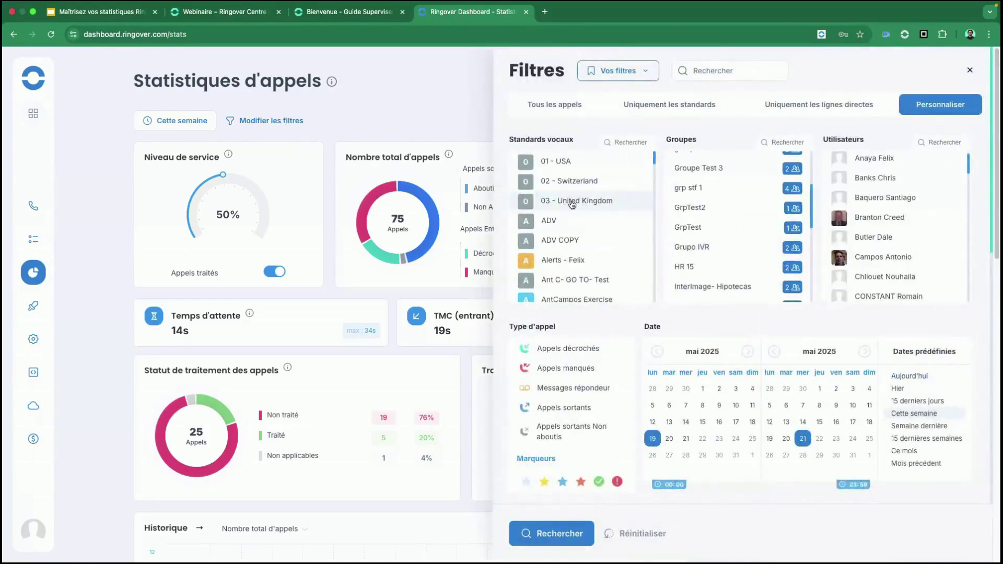
pyautogui.click(572, 204)
pyautogui.click(732, 230)
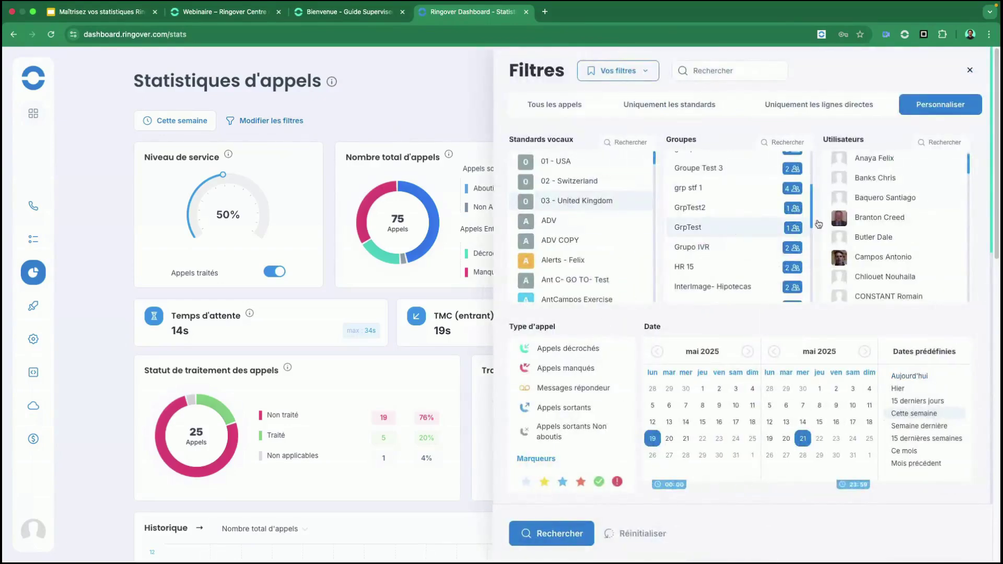
pyautogui.click(893, 209)
pyautogui.click(888, 238)
pyautogui.click(887, 219)
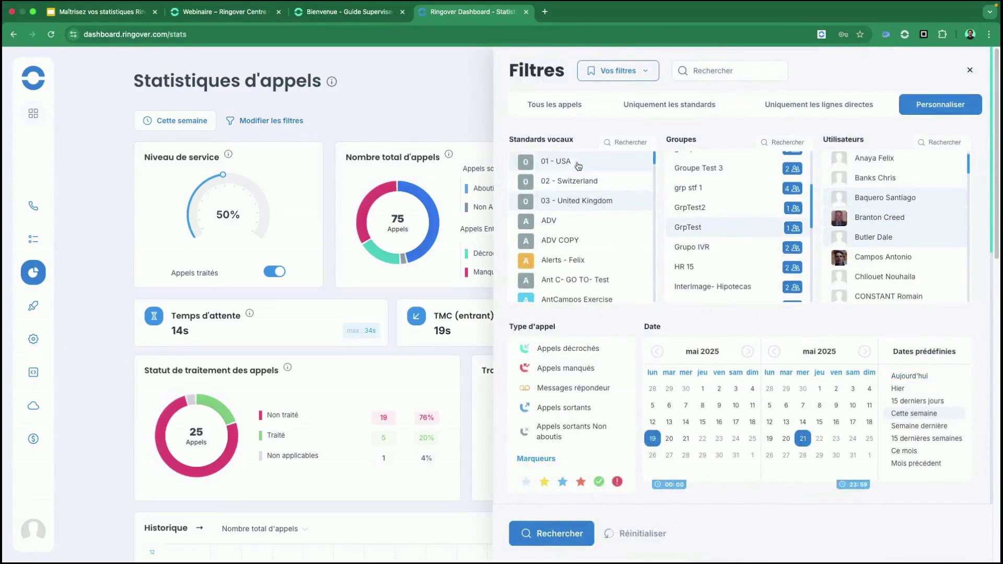
# - Save the selected filters as a new saved filter named "Test" followed by a first name
pyautogui.click(617, 71)
pyautogui.click(622, 104)
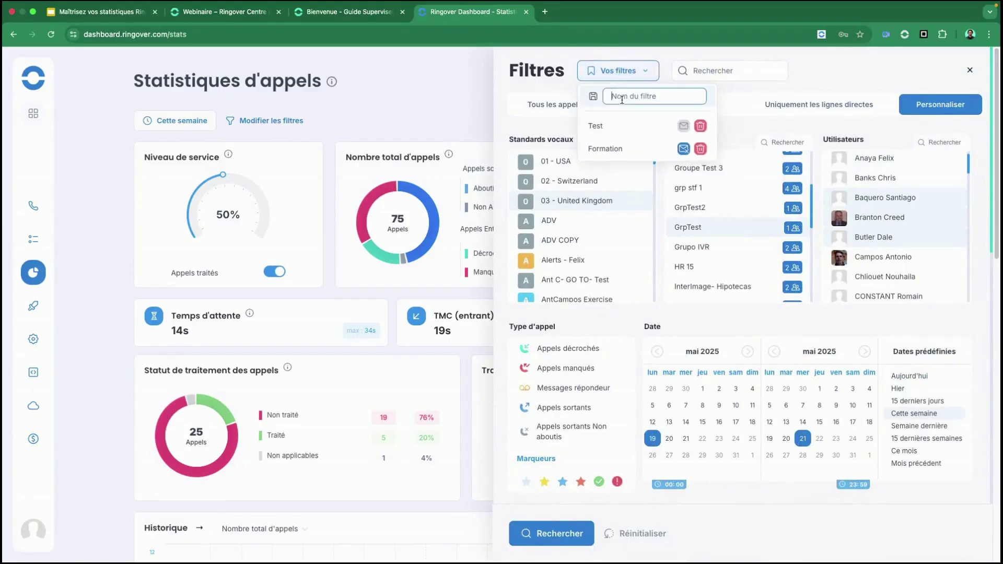
pyautogui.click(642, 96)
pyautogui.write('Test Marcos')
pyautogui.click(707, 97)
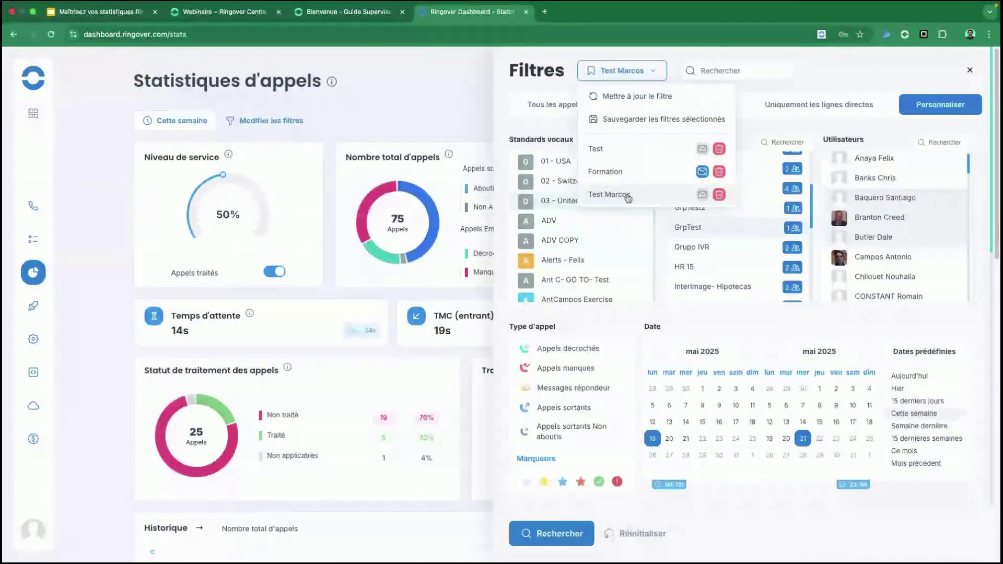
# - Reset the filters and search all calls, and reapply the newly saved filter to the call statistics
pyautogui.click(648, 533)
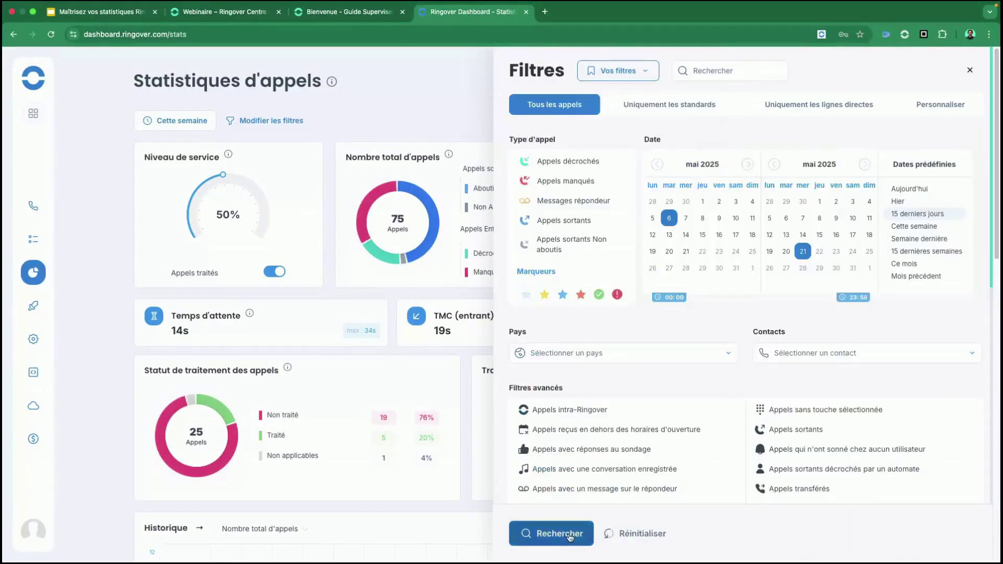
pyautogui.click(549, 533)
pyautogui.click(235, 121)
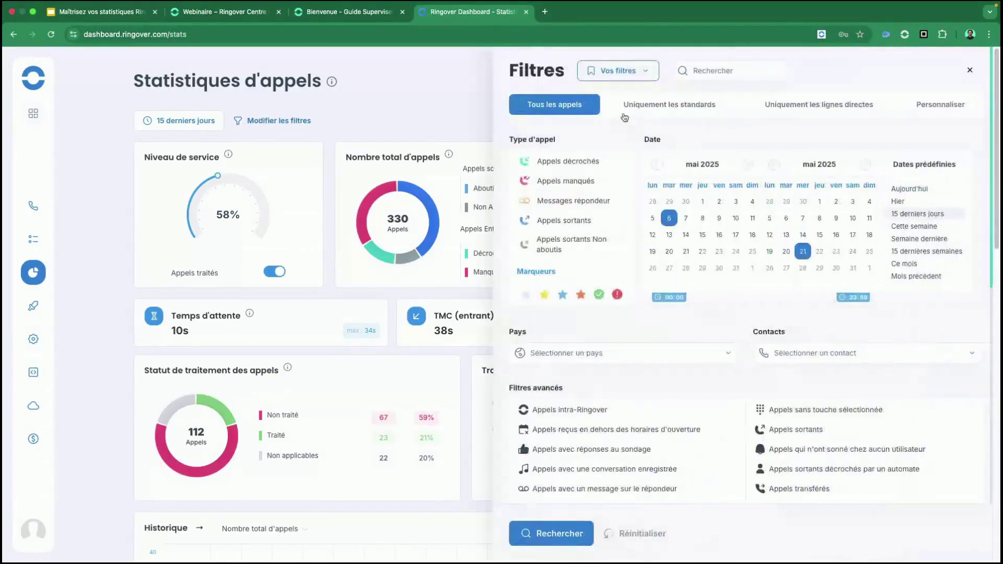
pyautogui.click(635, 71)
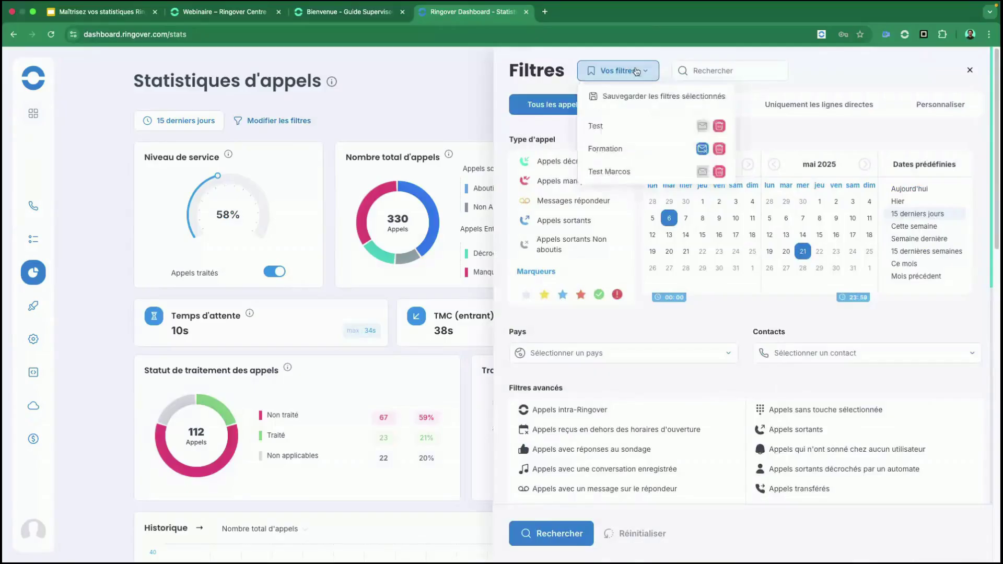
pyautogui.click(622, 171)
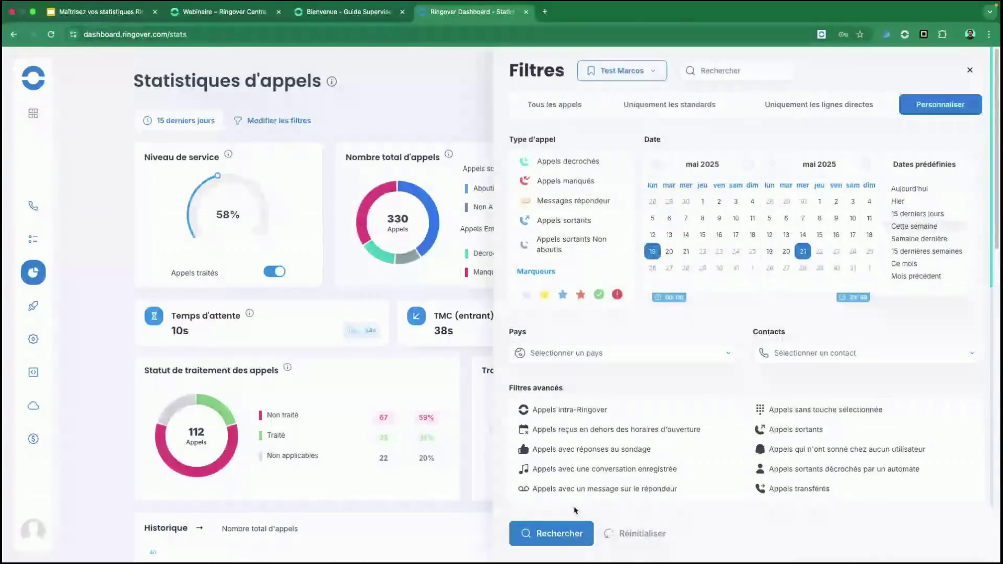
pyautogui.click(577, 540)
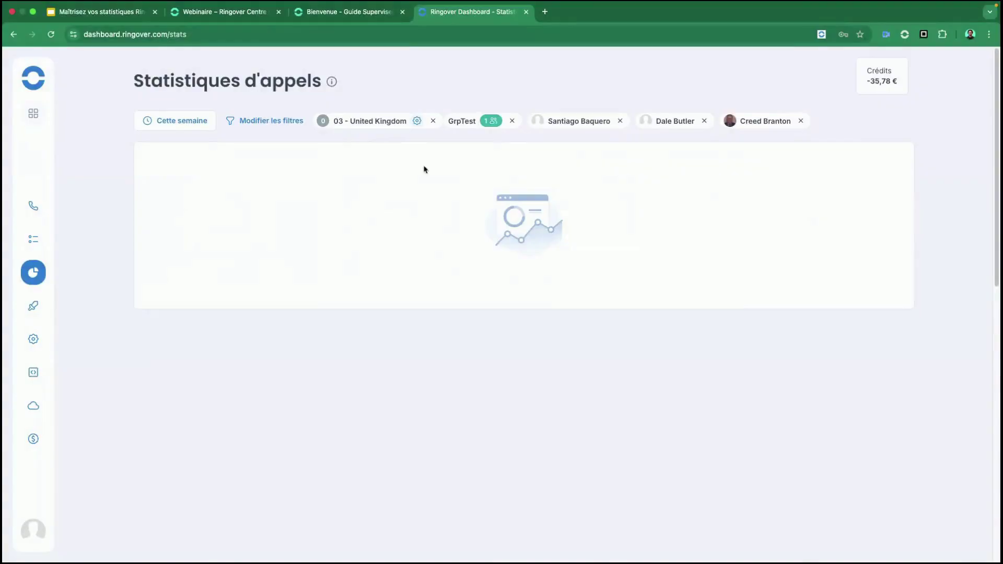
pyautogui.click(245, 122)
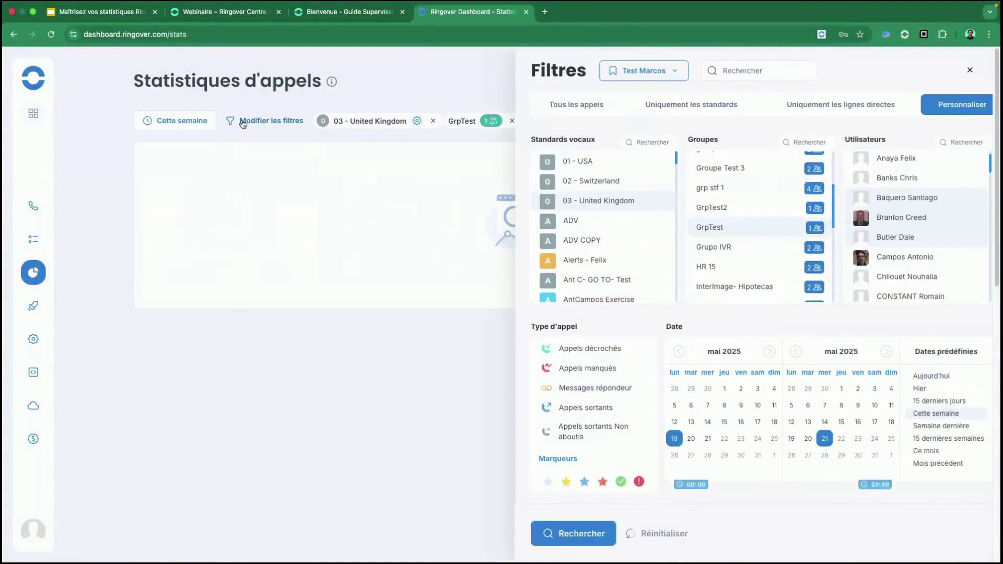
# - Switch the call filters to all calls, and apply the saved filter Formation to the call statistics
pyautogui.click(624, 67)
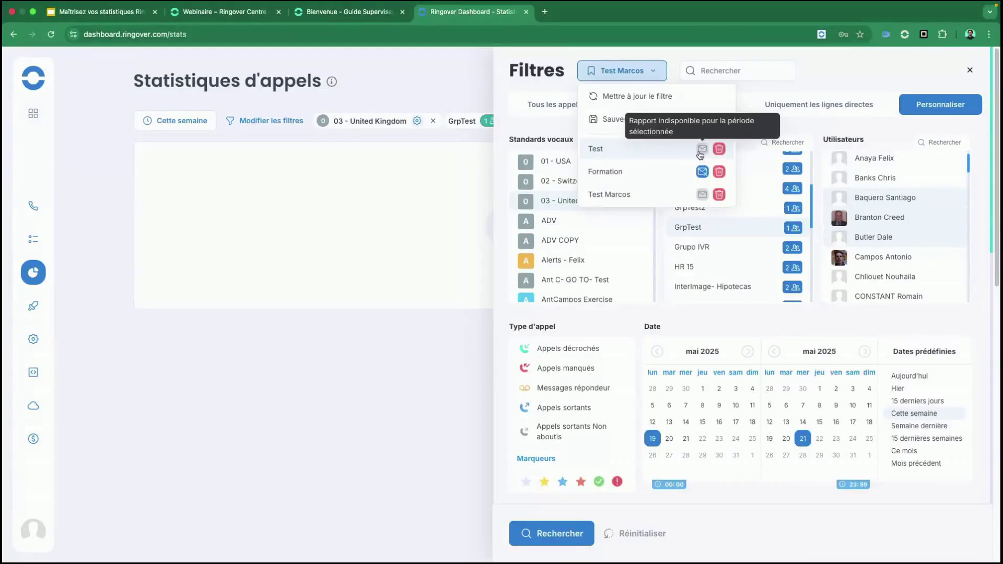
pyautogui.click(564, 110)
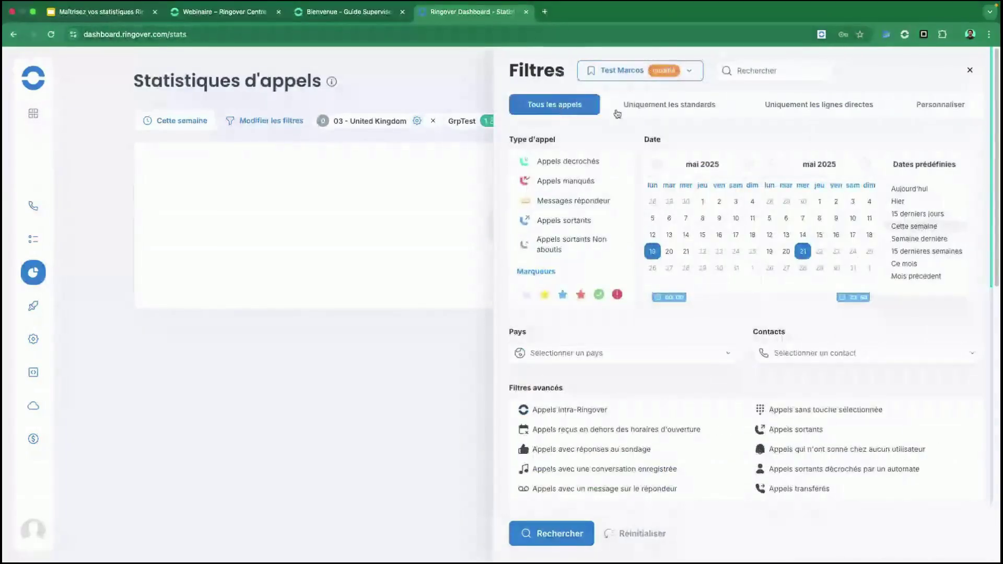
pyautogui.click(646, 77)
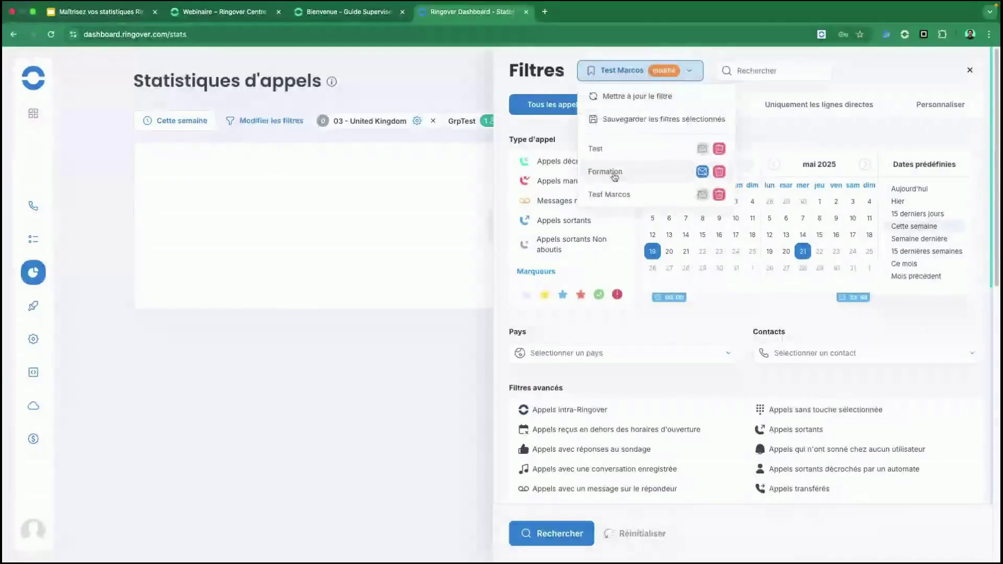
pyautogui.click(601, 170)
pyautogui.click(566, 524)
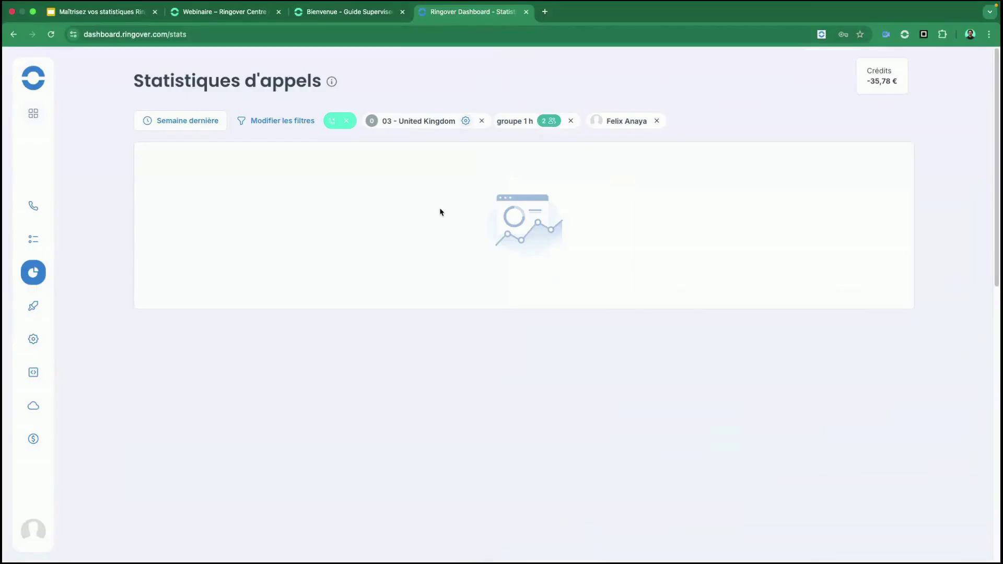
# - Set the call filters to all calls again and unsubscribe from the email report of the saved filter Formation
pyautogui.click(280, 122)
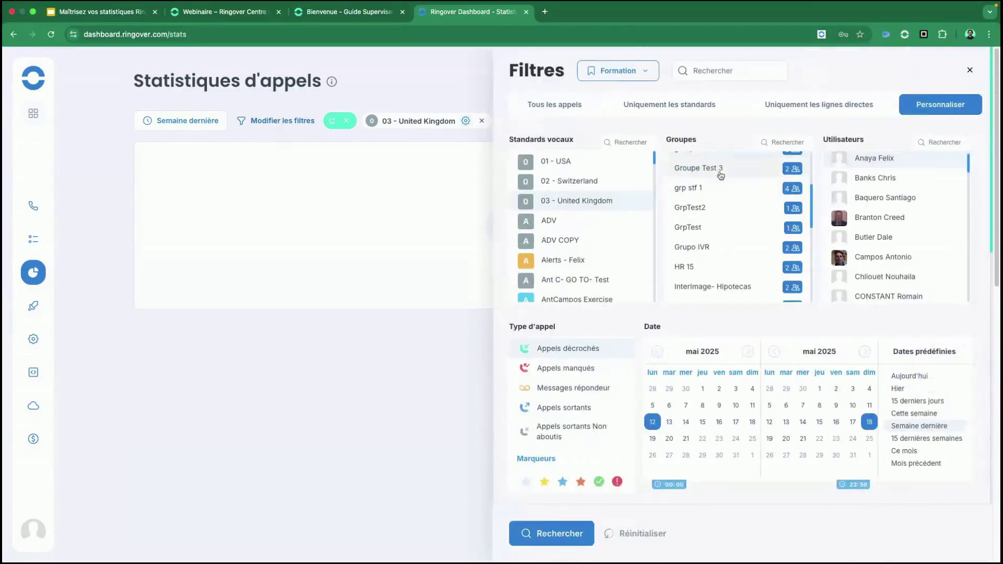
pyautogui.click(584, 108)
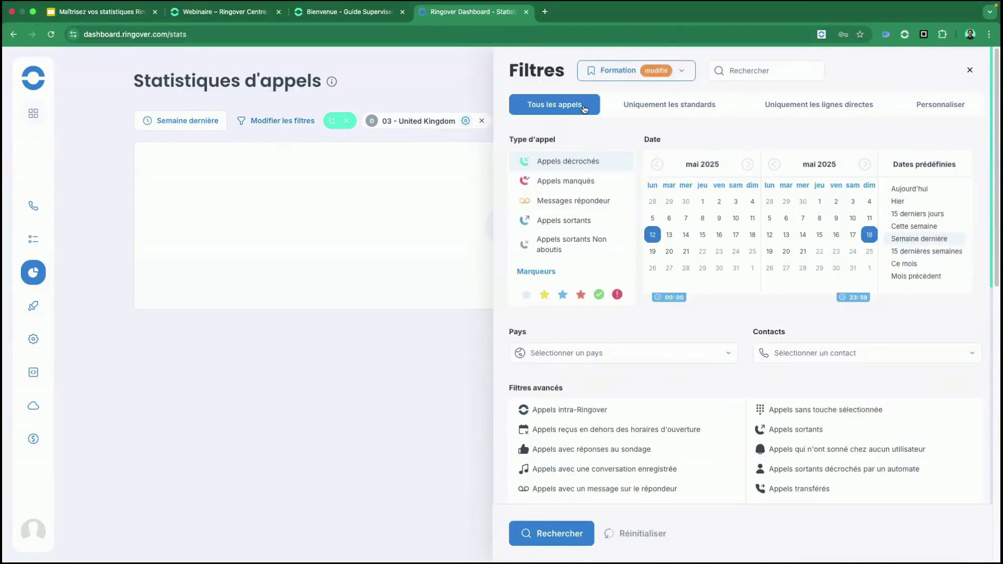
pyautogui.click(622, 72)
pyautogui.click(703, 174)
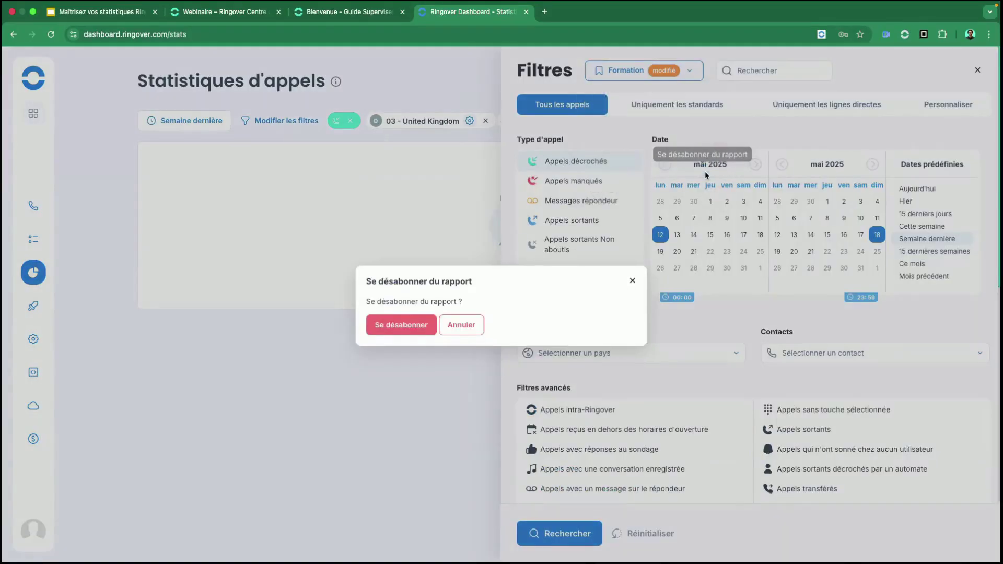
pyautogui.click(428, 326)
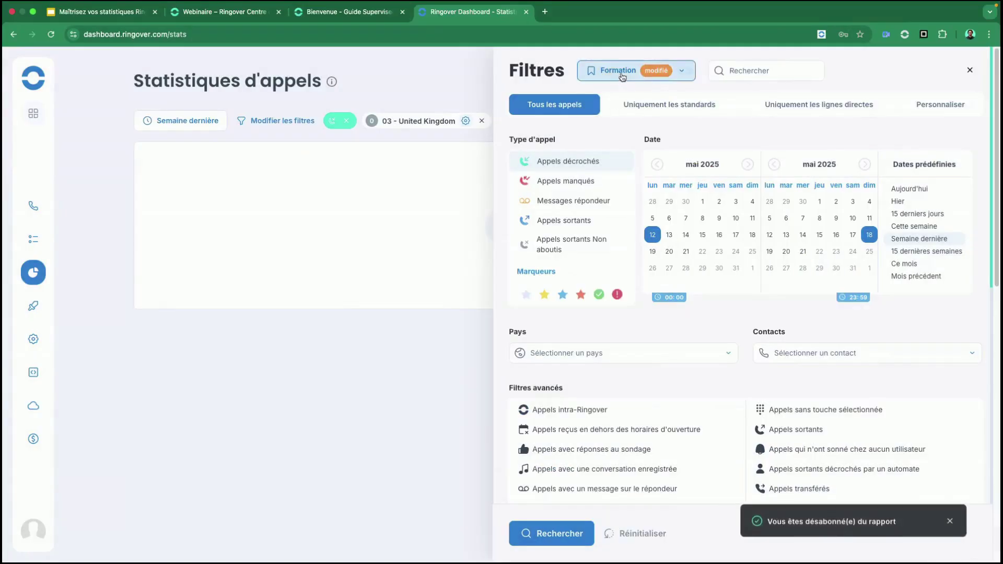
# - Read the email report subscription conditions for the saved filter Formation, and close the dialog without subscribing
pyautogui.click(622, 77)
pyautogui.click(703, 173)
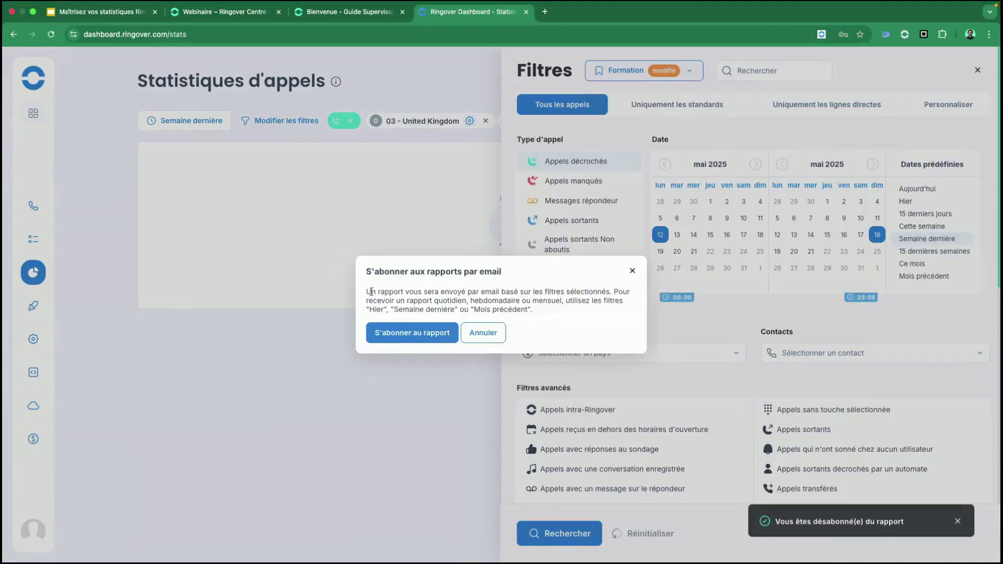
pyautogui.moveTo(366, 292); pyautogui.dragTo(591, 298)
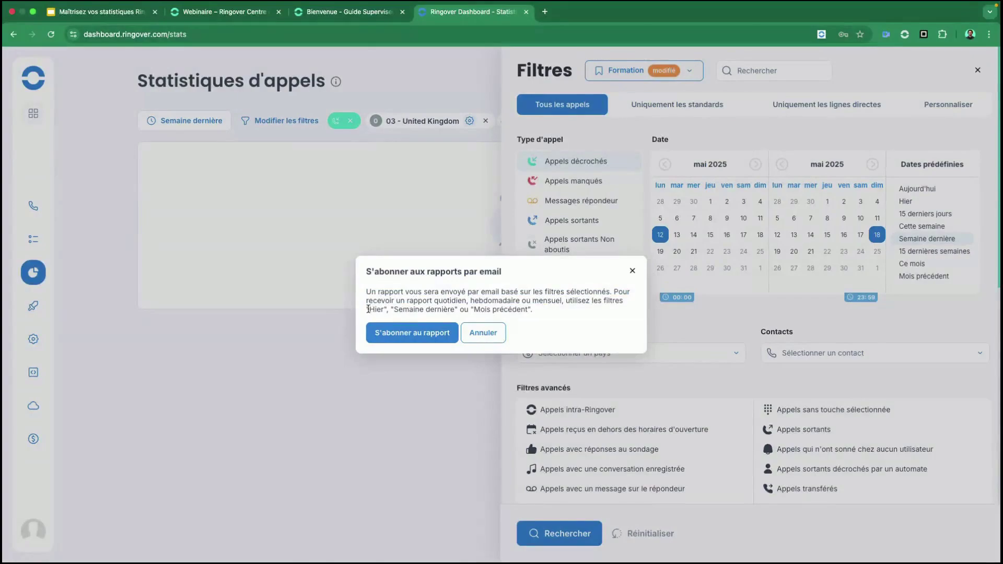
pyautogui.moveTo(368, 309); pyautogui.dragTo(529, 309)
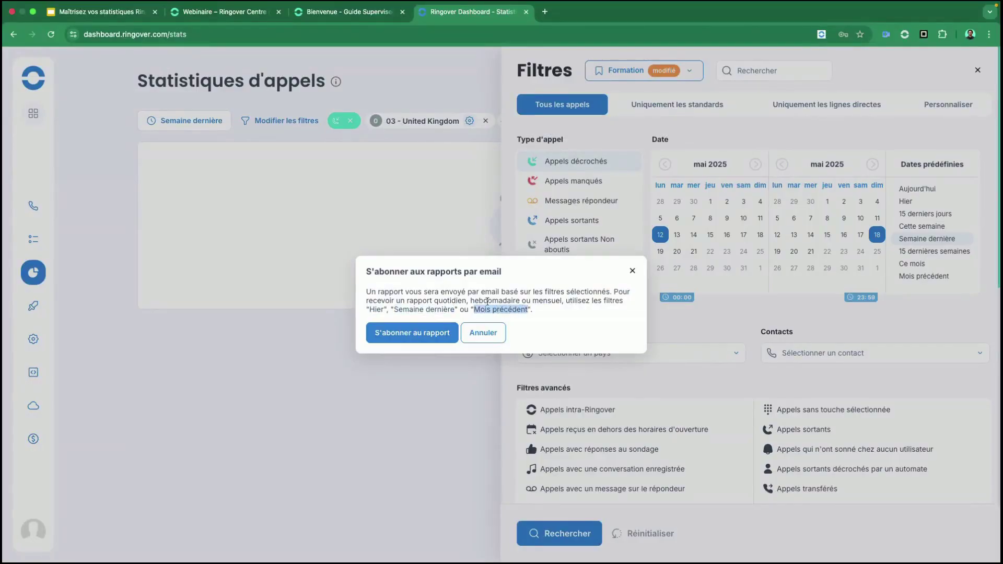
pyautogui.moveTo(434, 301); pyautogui.dragTo(455, 301)
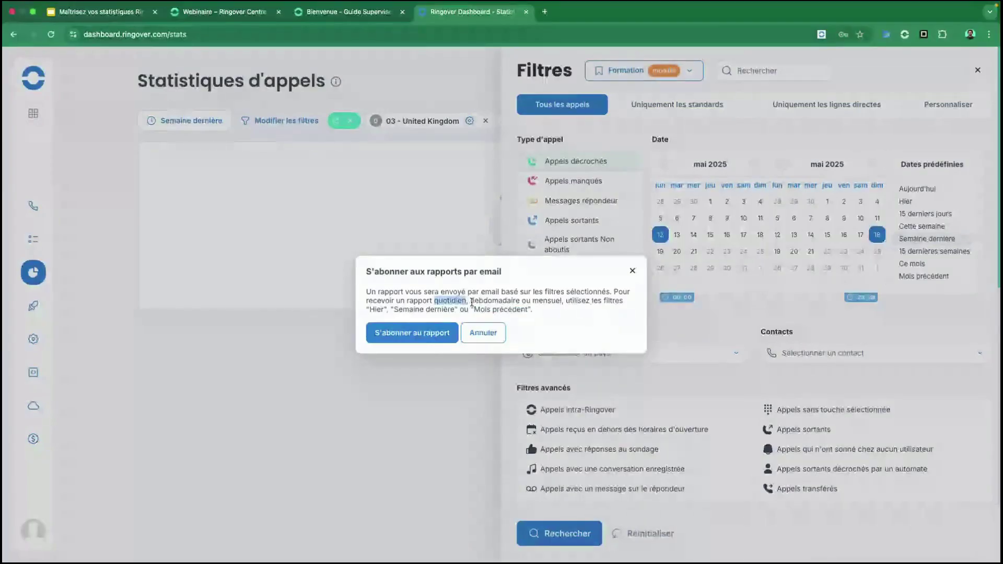
pyautogui.moveTo(471, 302); pyautogui.dragTo(560, 301)
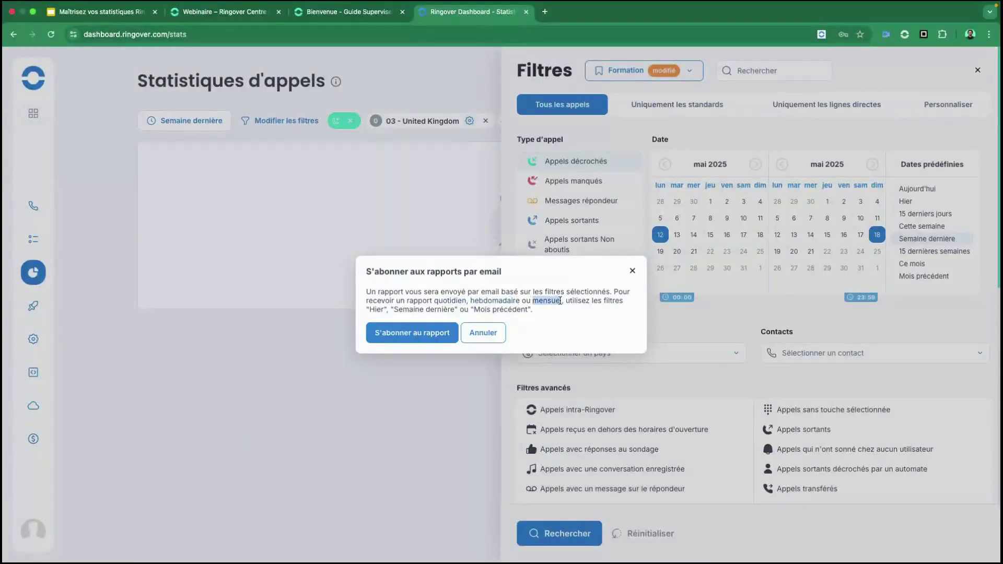
pyautogui.click(633, 272)
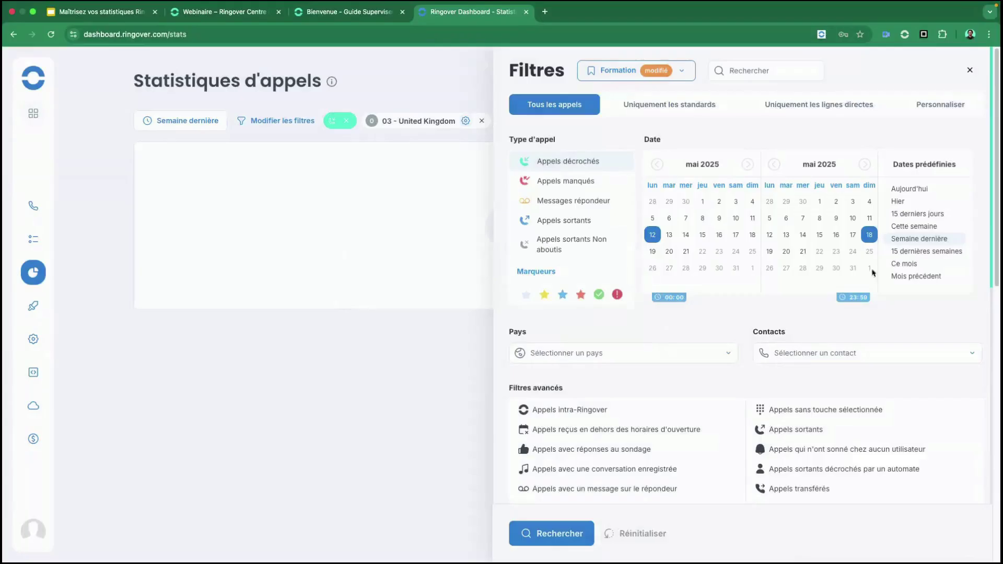
# - Try the predefined periods Hier and Semaine dernière, set the period to Mois précédent, and show the saved filters list
pyautogui.click(910, 202)
pyautogui.click(917, 238)
pyautogui.click(920, 276)
pyautogui.click(609, 73)
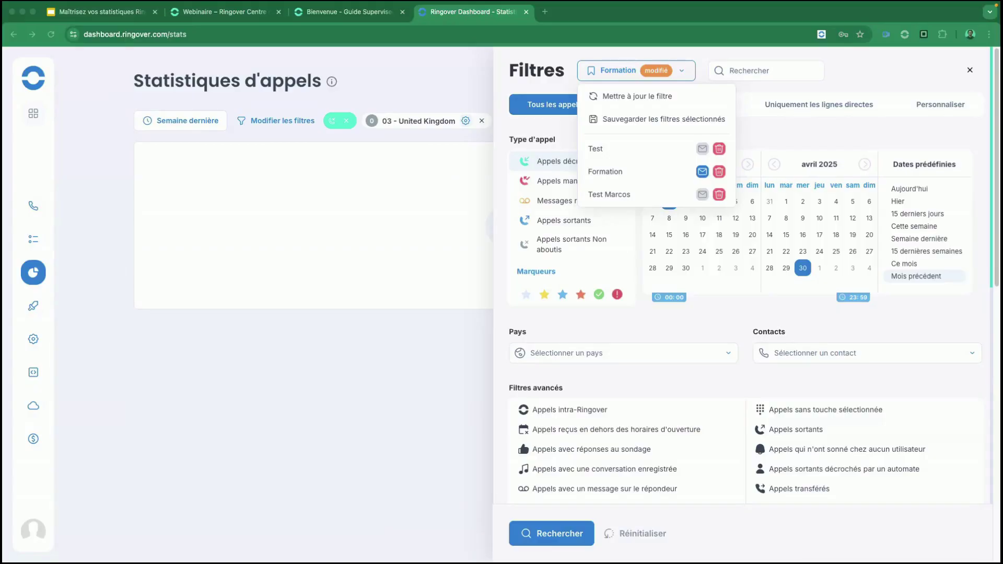
# - Open the Ringover help centre in a new browser tab, view its Envoyer une demande page, and close that tab
pyautogui.click(334, 11)
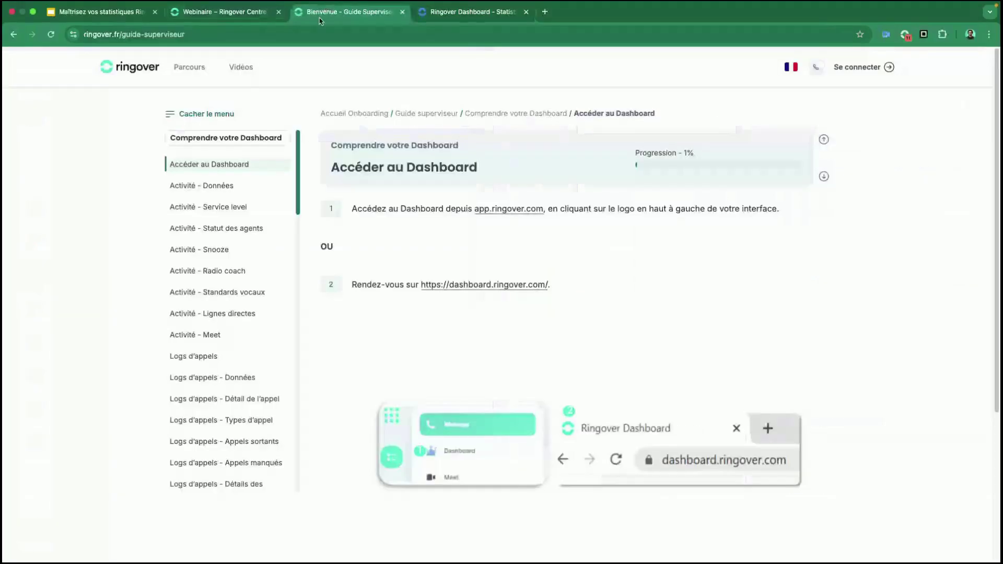
pyautogui.click(263, 13)
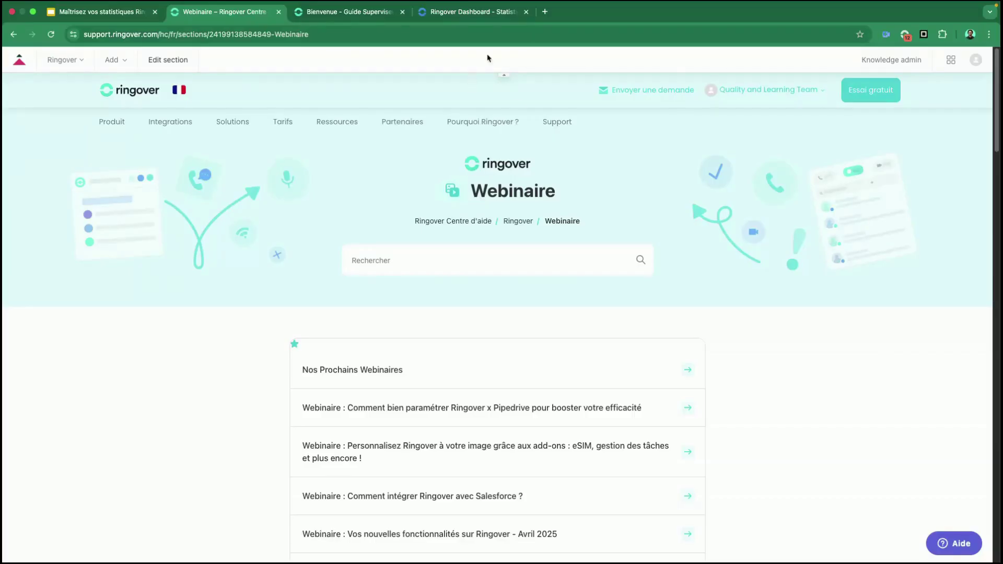
pyautogui.click(545, 11)
pyautogui.click(512, 55)
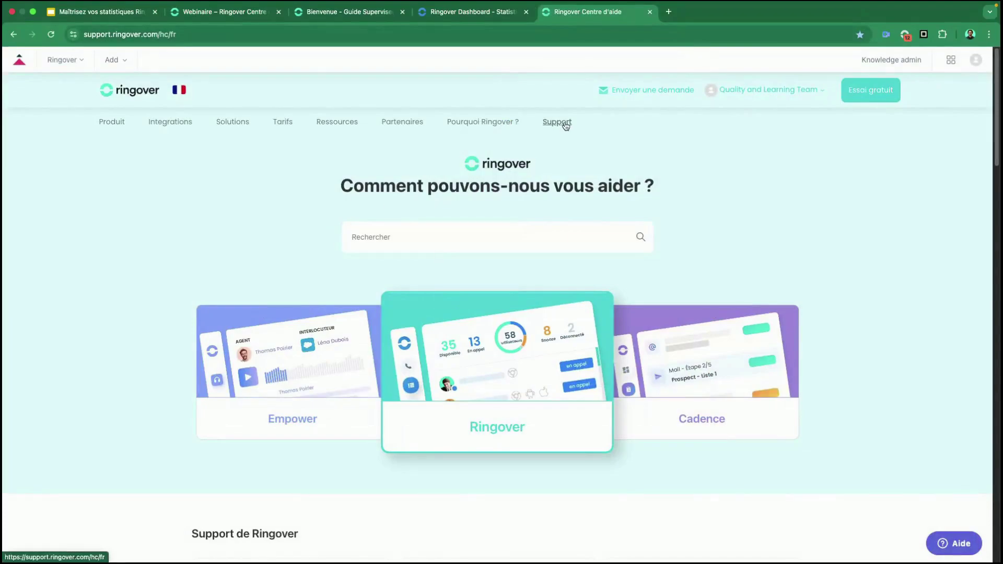
pyautogui.scroll(-4, 366, 405)
pyautogui.scroll(4, 366, 405)
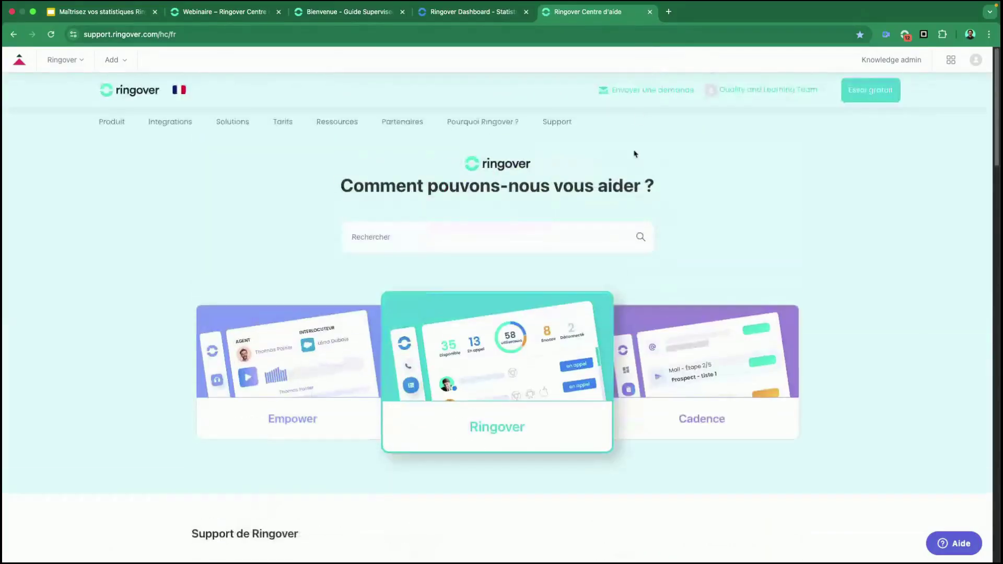
pyautogui.click(652, 91)
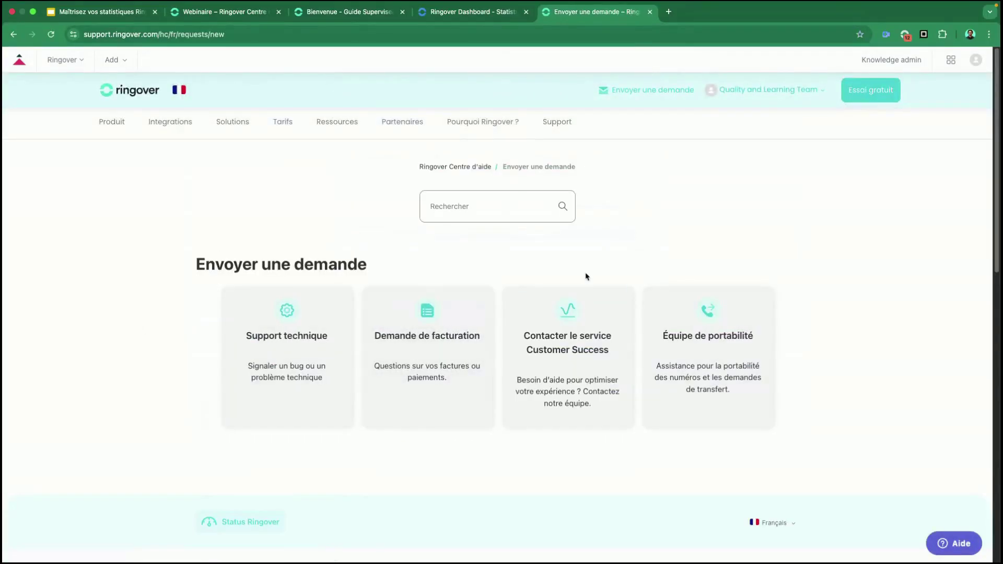
pyautogui.click(650, 13)
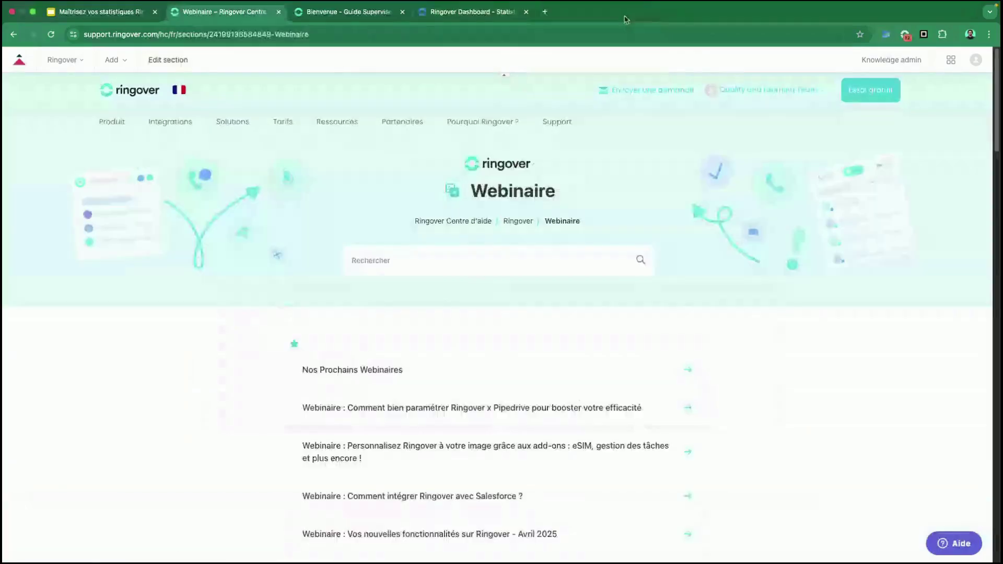